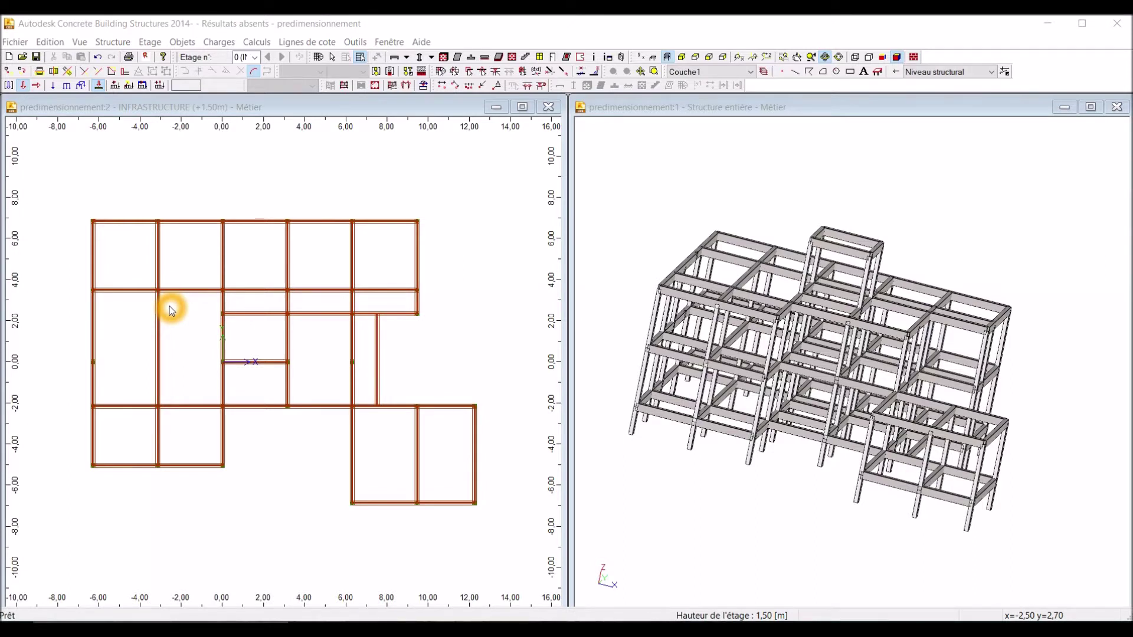
left_click(171, 311)
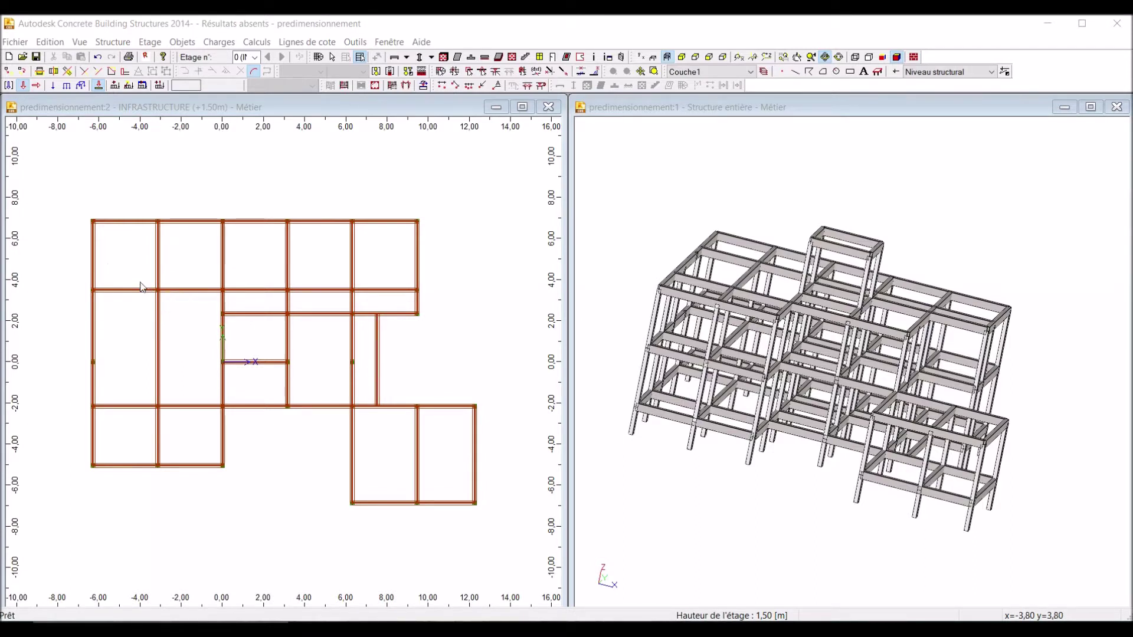
left_click(87, 246)
left_click(230, 245)
scroll(229, 285, "down", 1)
left_click(140, 259)
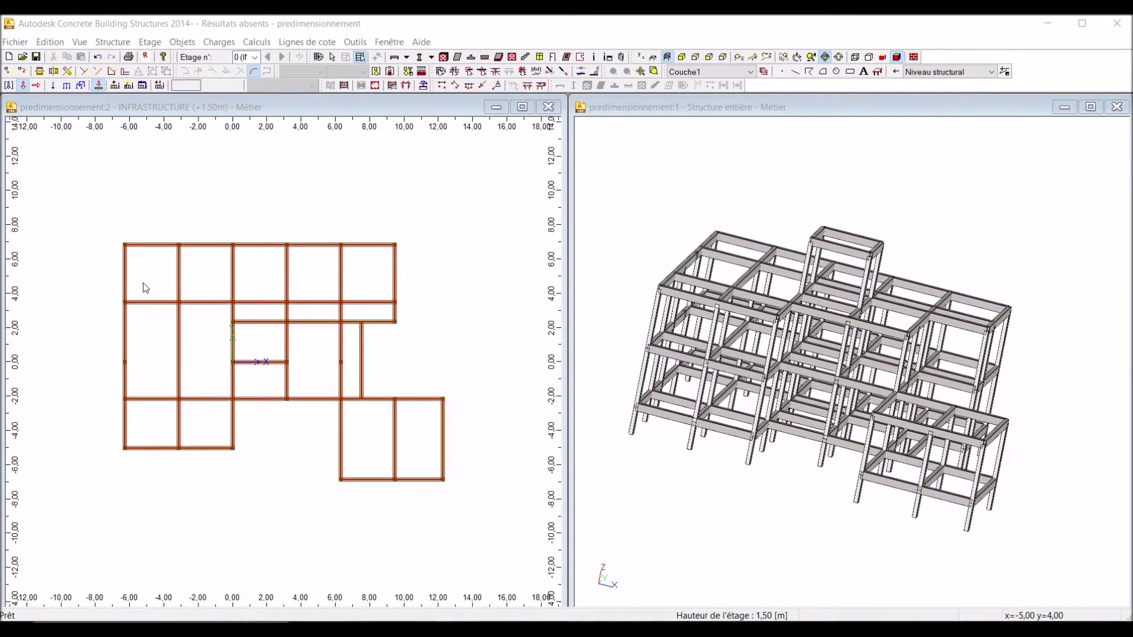
left_click(139, 262)
scroll(139, 262, "up", 1)
left_click(161, 286)
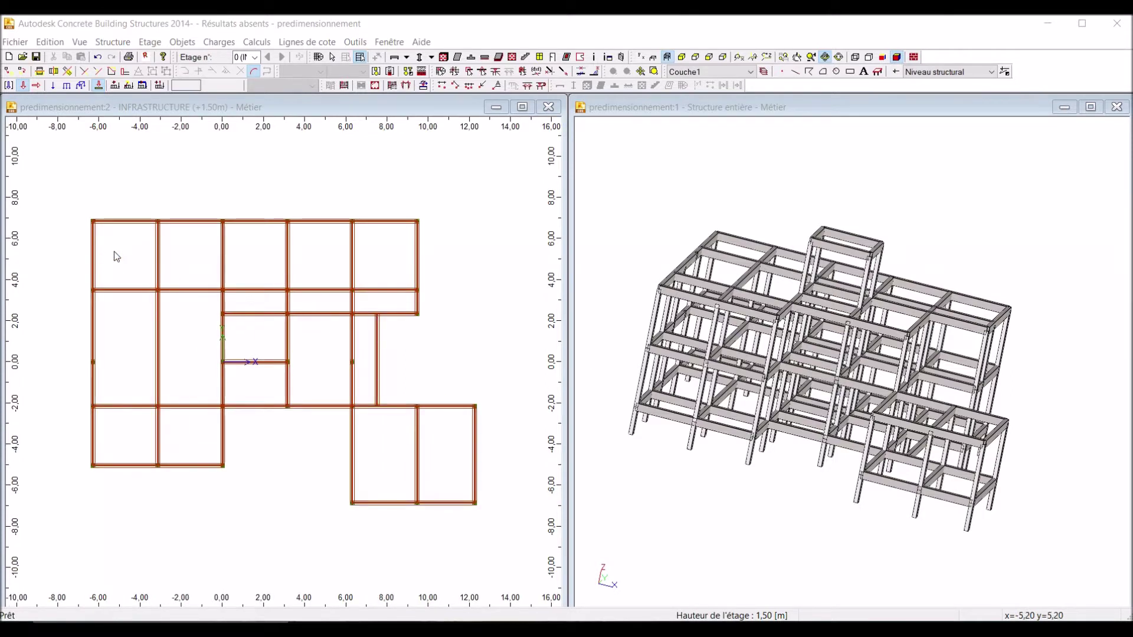
left_click(445, 75)
left_click(549, 60)
left_click(529, 59)
left_click(393, 61)
left_click(414, 59)
left_click(436, 57)
left_click(470, 58)
left_click(458, 58)
left_click(868, 58)
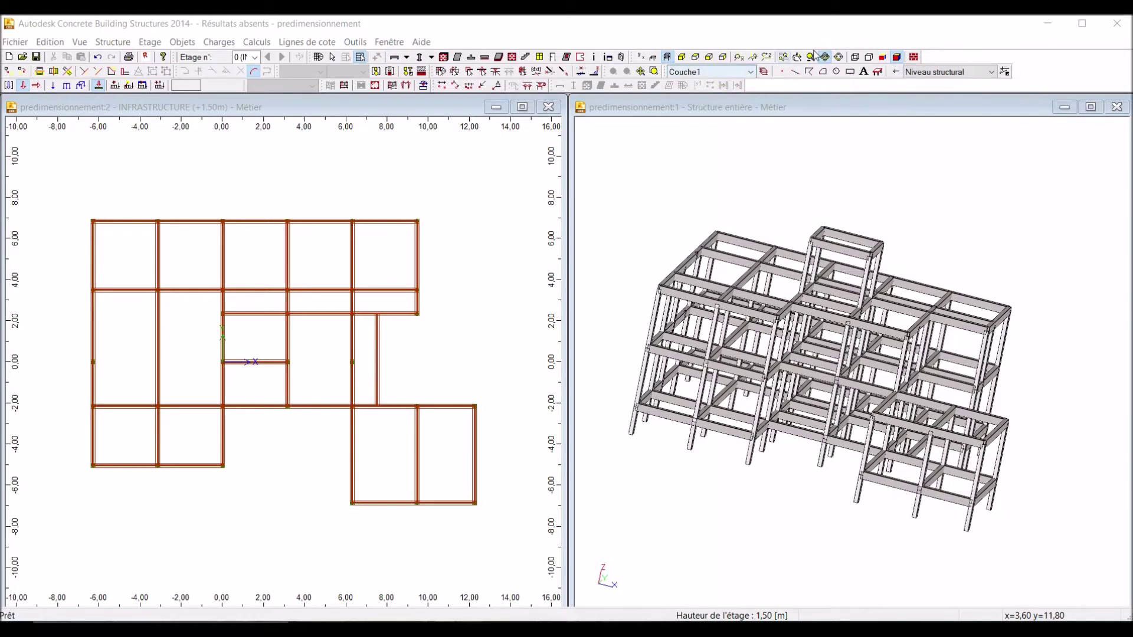
Step: Hide the Objets toolbar and display it again
right_click(1060, 64)
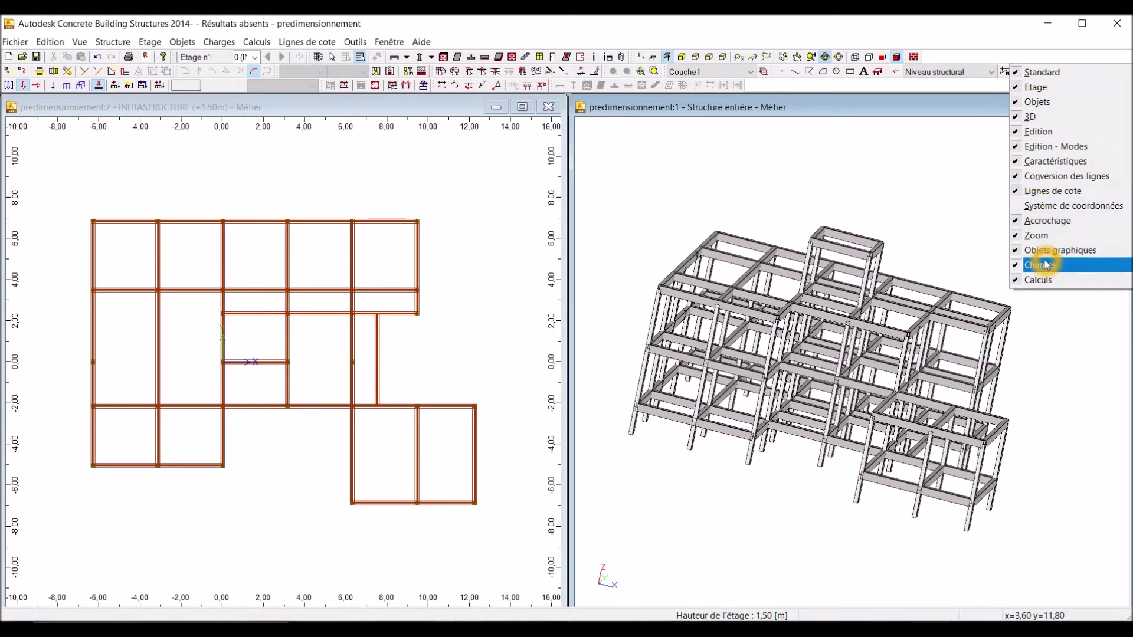
left_click(1021, 107)
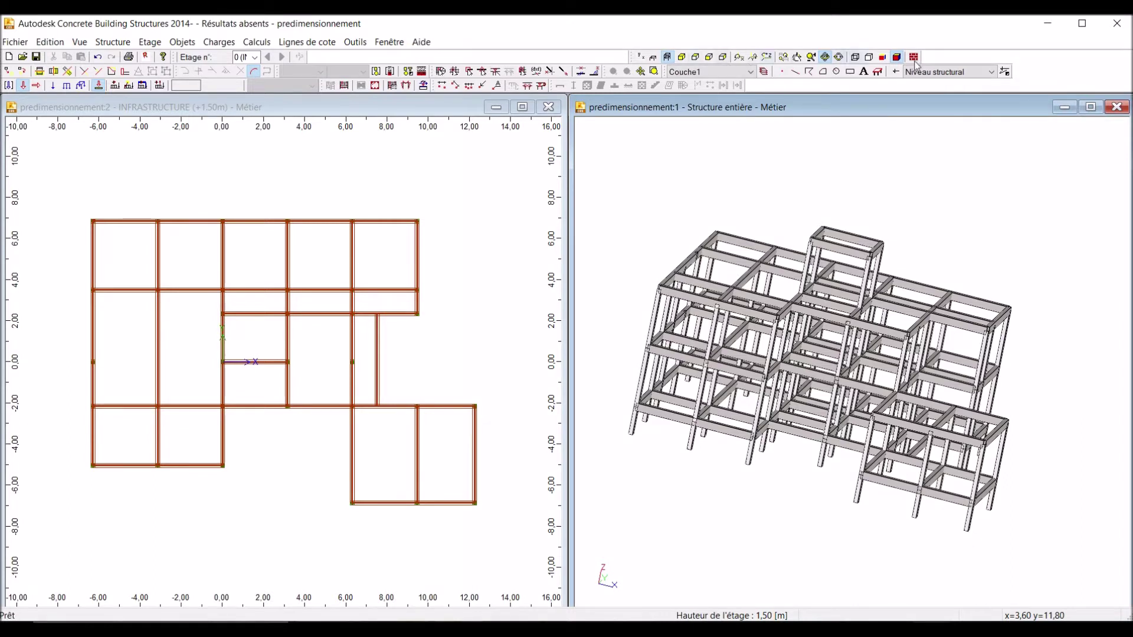
right_click(1052, 67)
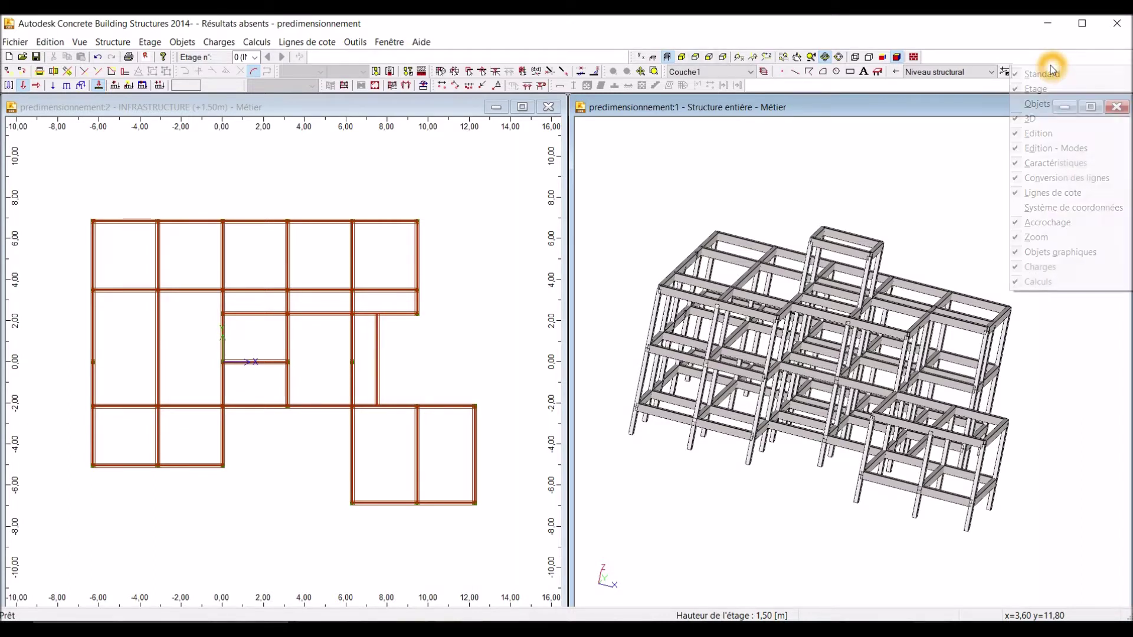
left_click(1024, 105)
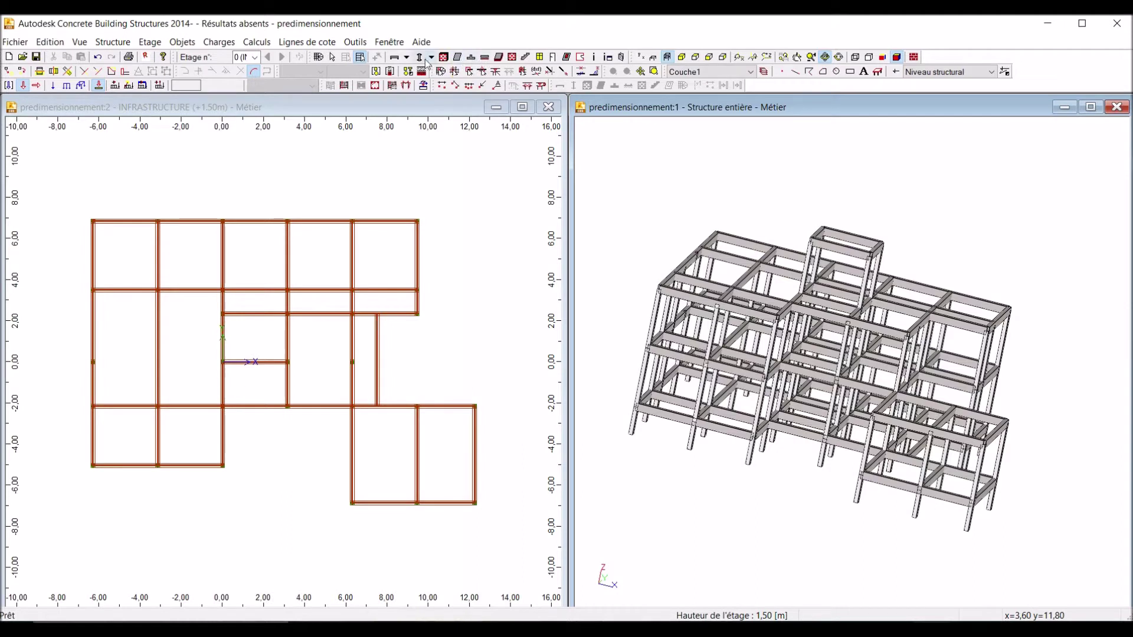
Step: Start the slab (Dalle) command for adding floor slabs to the structure
left_click(480, 59)
left_click(494, 56)
left_click(457, 57)
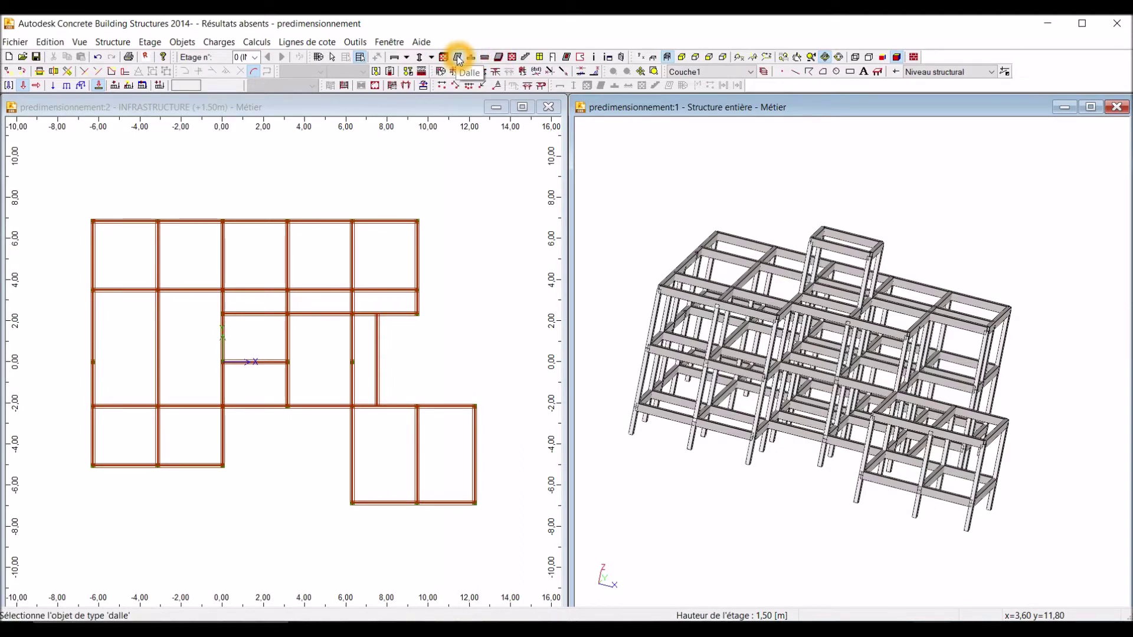
left_click(458, 57)
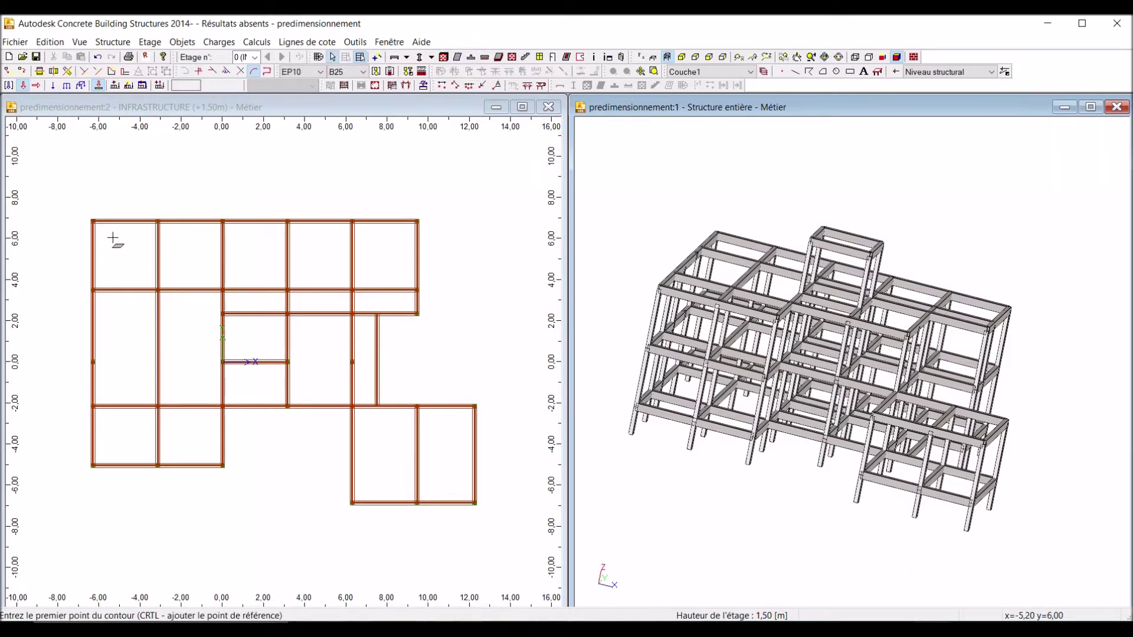
left_click(93, 222)
left_click(229, 250)
left_click(94, 221)
left_click(146, 222)
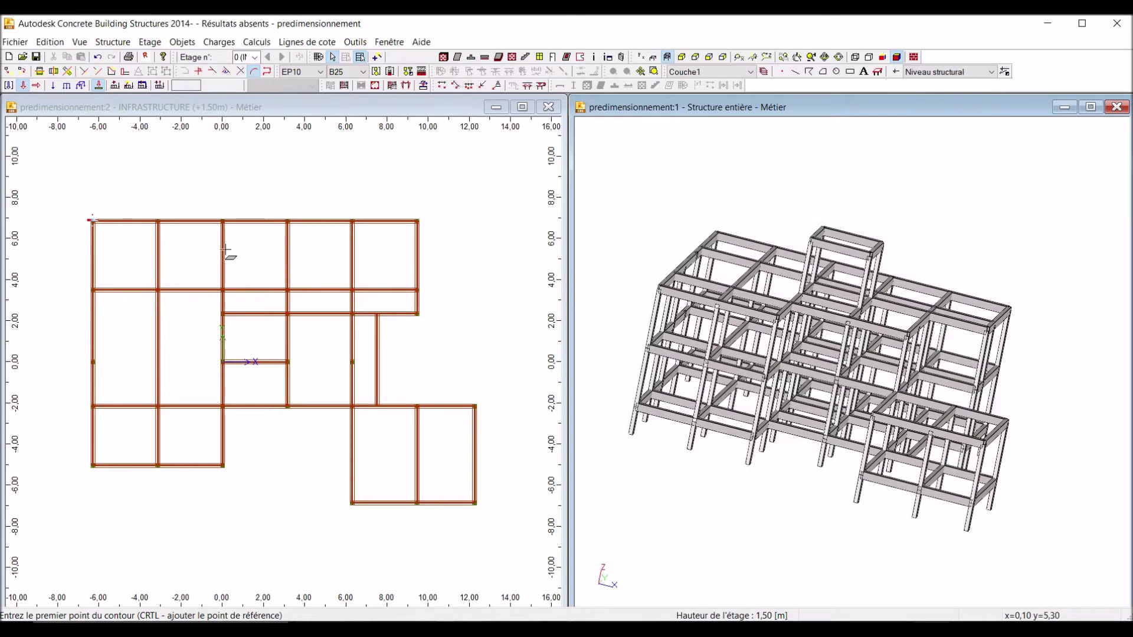
Step: Activate the plan view and switch it to the RDC (+4.70m) storey
left_click(329, 254)
left_click(345, 108)
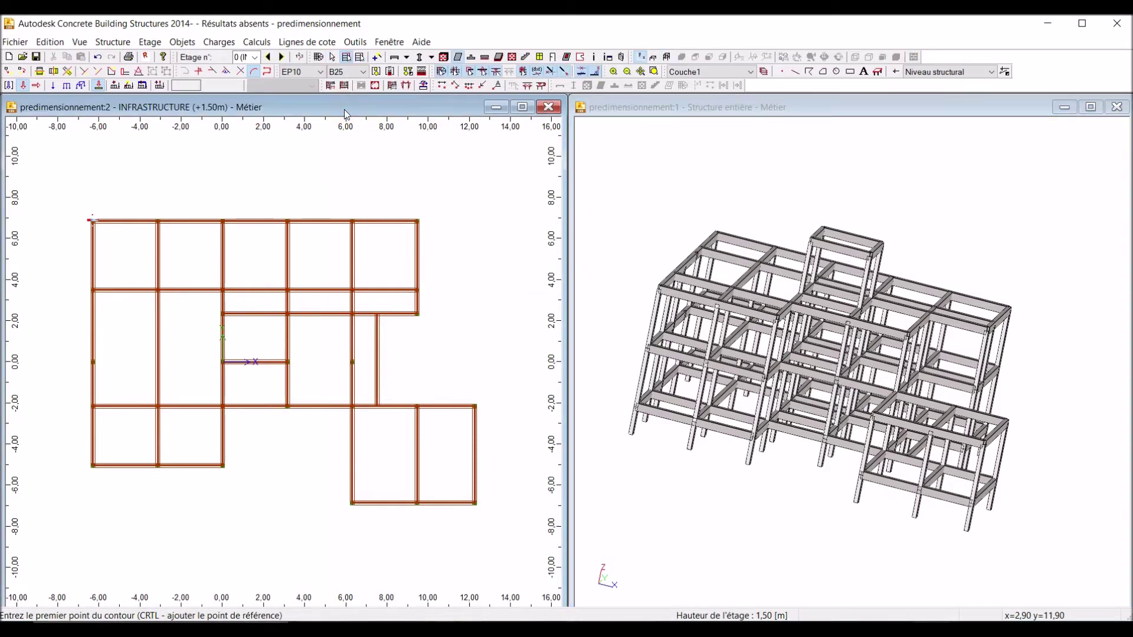
left_click(282, 57)
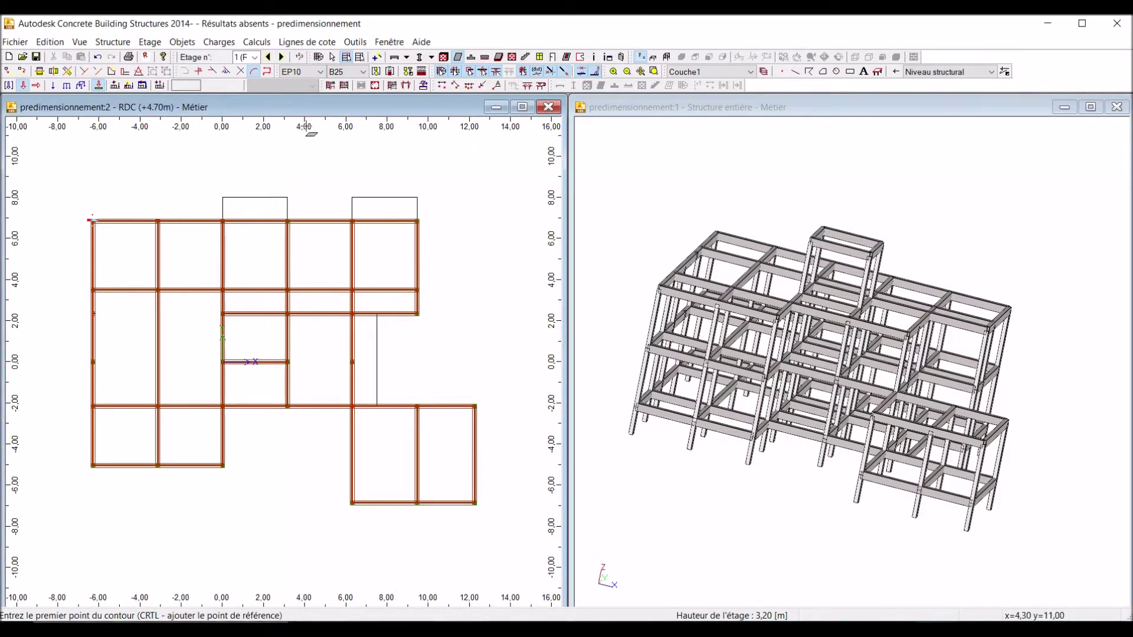
left_click(121, 253)
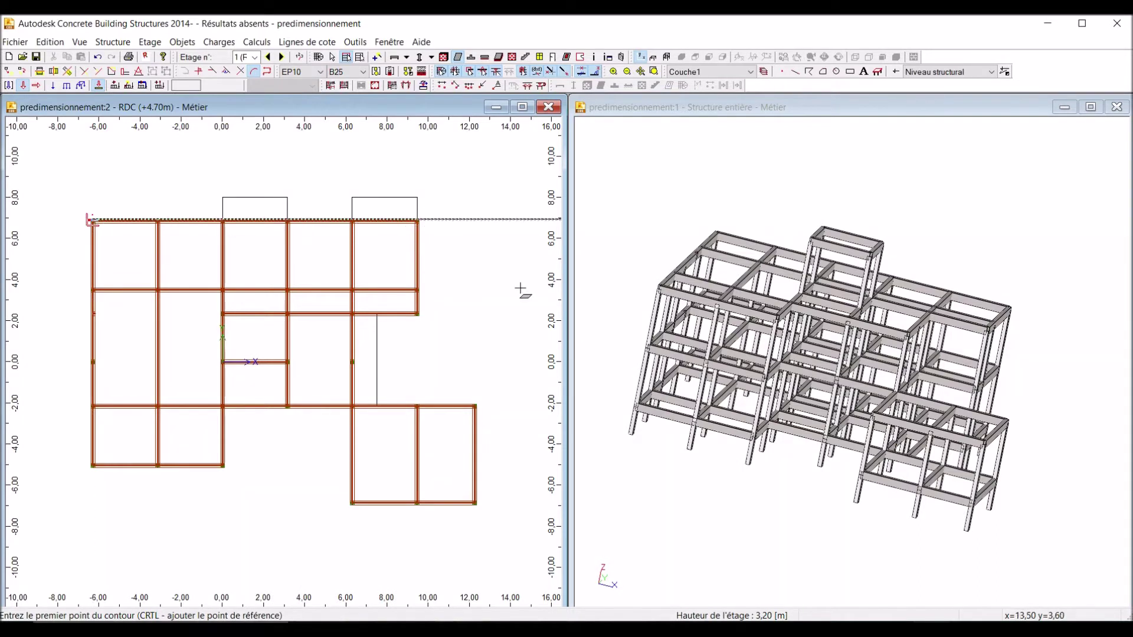
left_click(386, 411)
left_click(318, 226)
left_click(279, 184)
left_click(339, 283)
Step: Use special addition (Addition spéciale) to insert EP10, B25 slabs in the five bays of the RDC plan's upper row
left_click(371, 60)
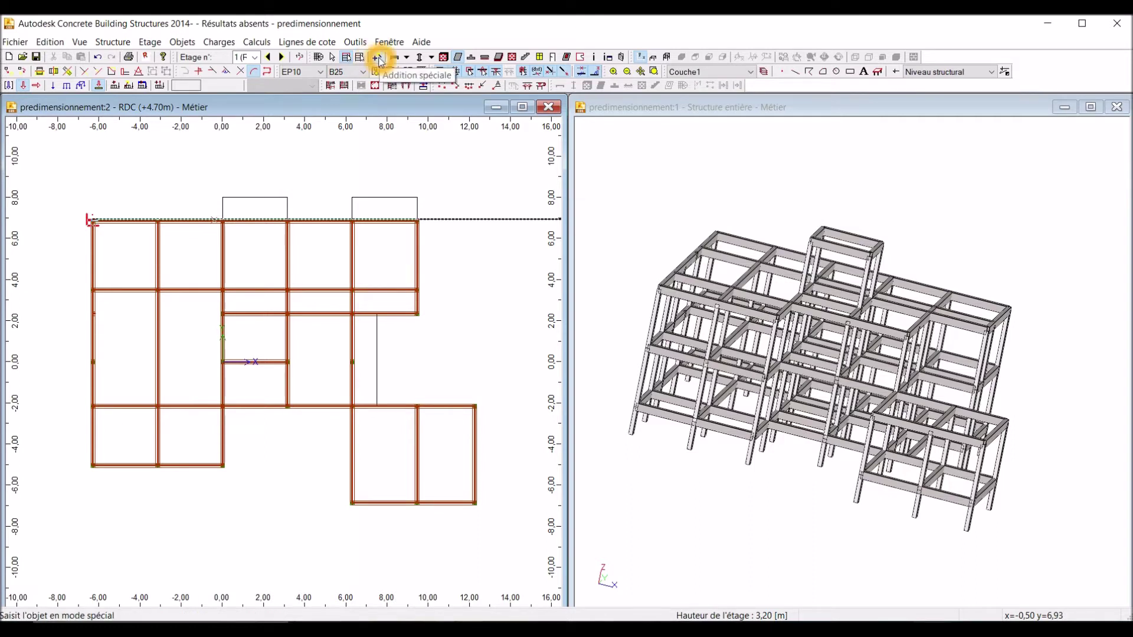
left_click(378, 61)
left_click(287, 60)
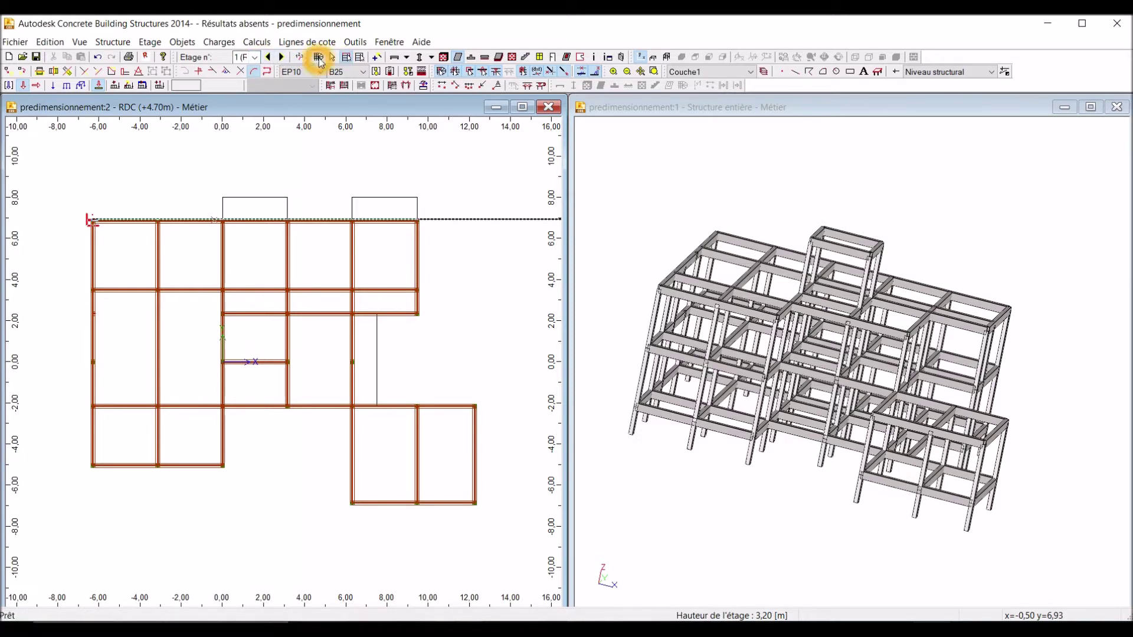
left_click(381, 71)
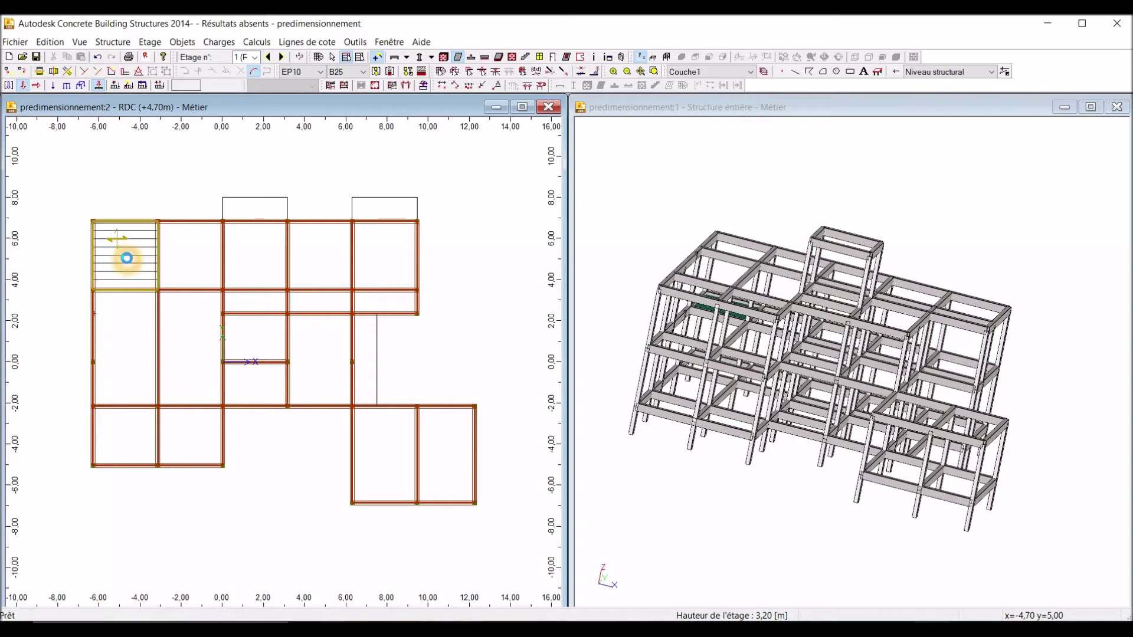
left_click(195, 258)
left_click(239, 258)
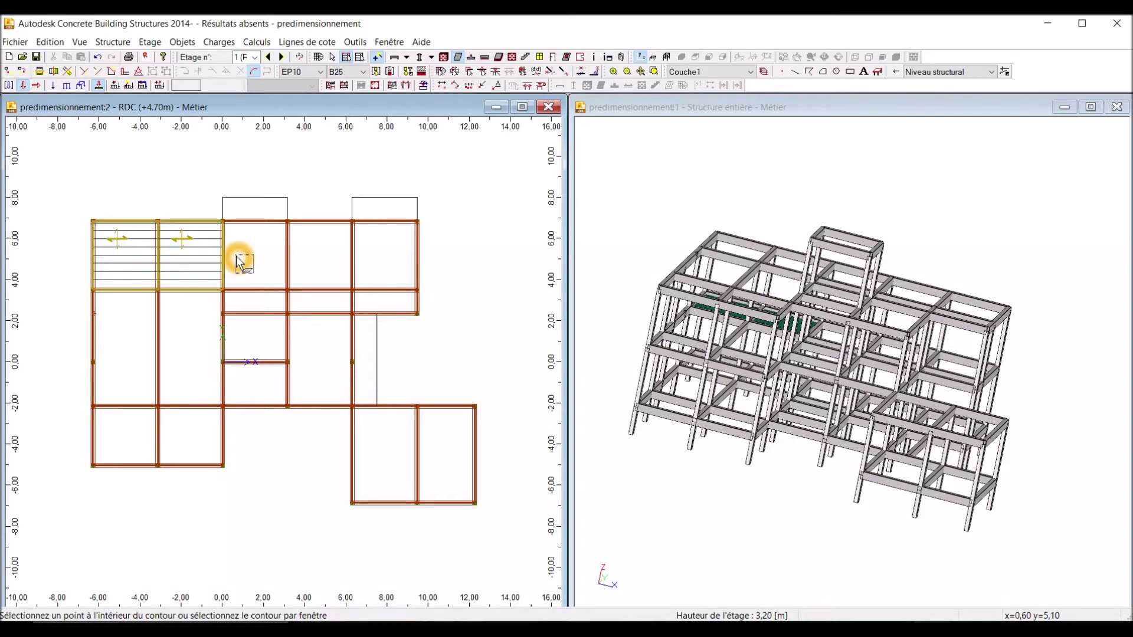
left_click(317, 256)
left_click(390, 265)
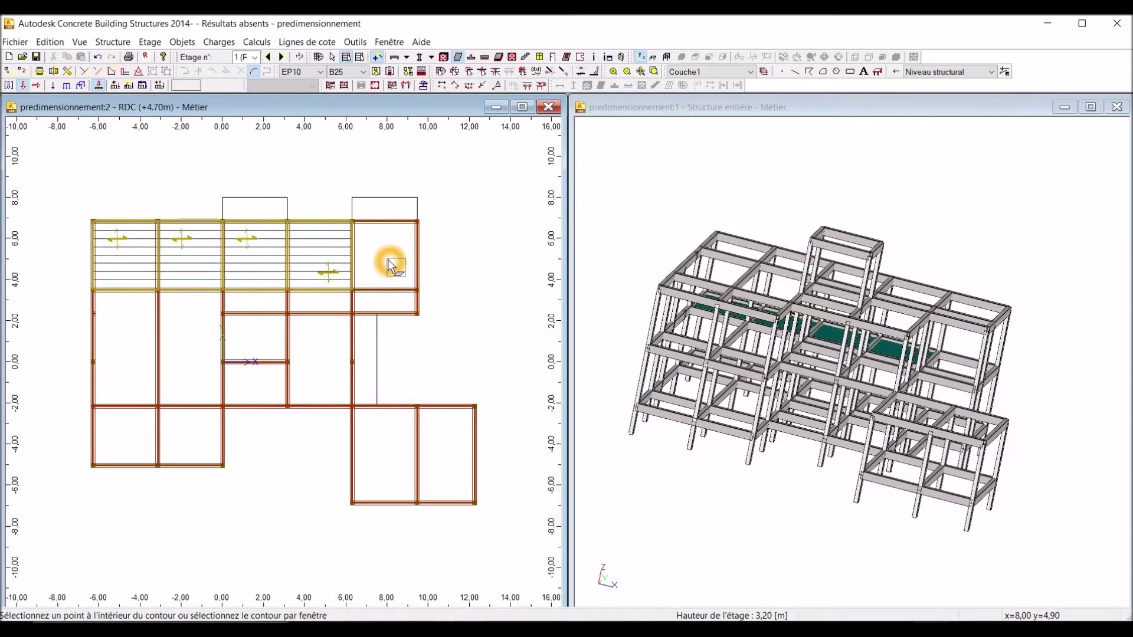
Step: Insert slabs in the RDC plan's two tall left bays, the two bays below them, and the small bay below the central opening
left_click(138, 323)
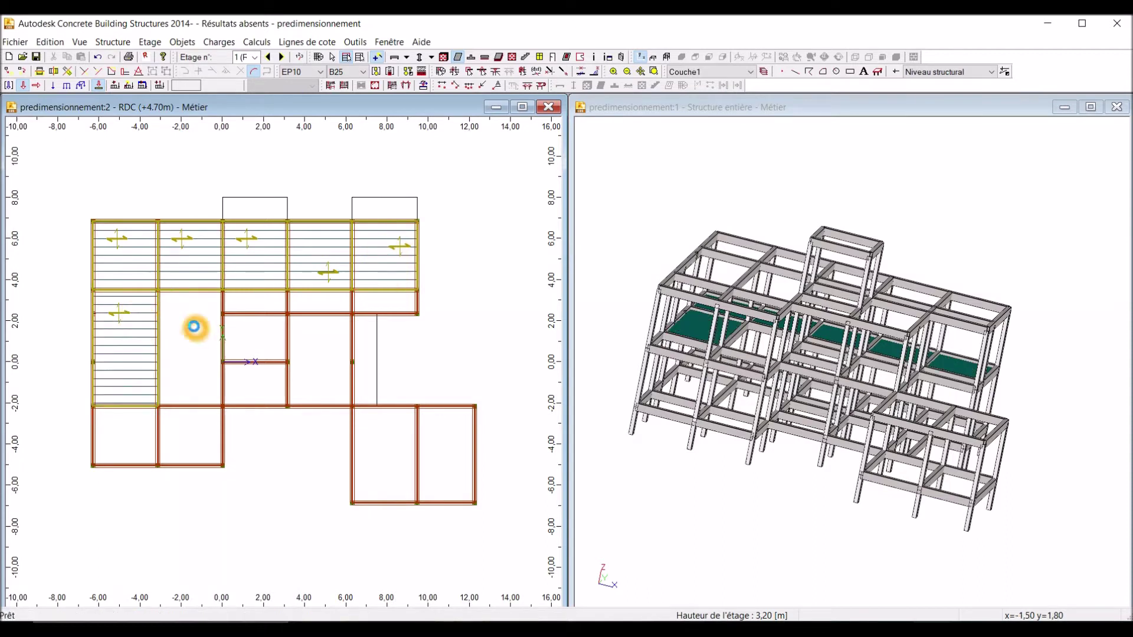
left_click(194, 326)
left_click(131, 439)
left_click(176, 435)
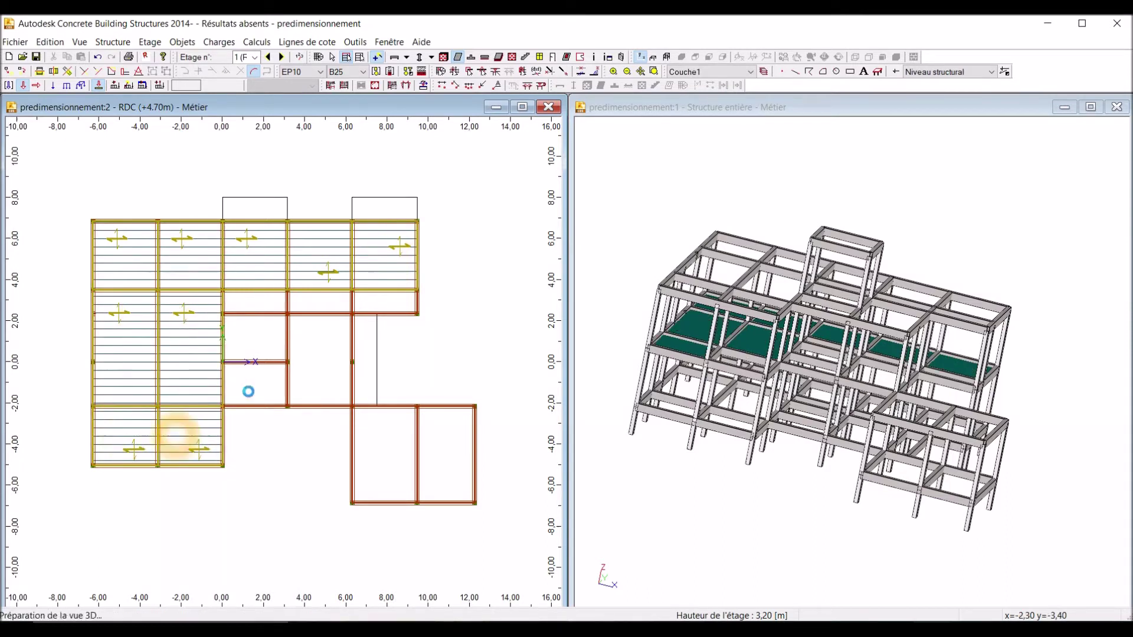
left_click(248, 391)
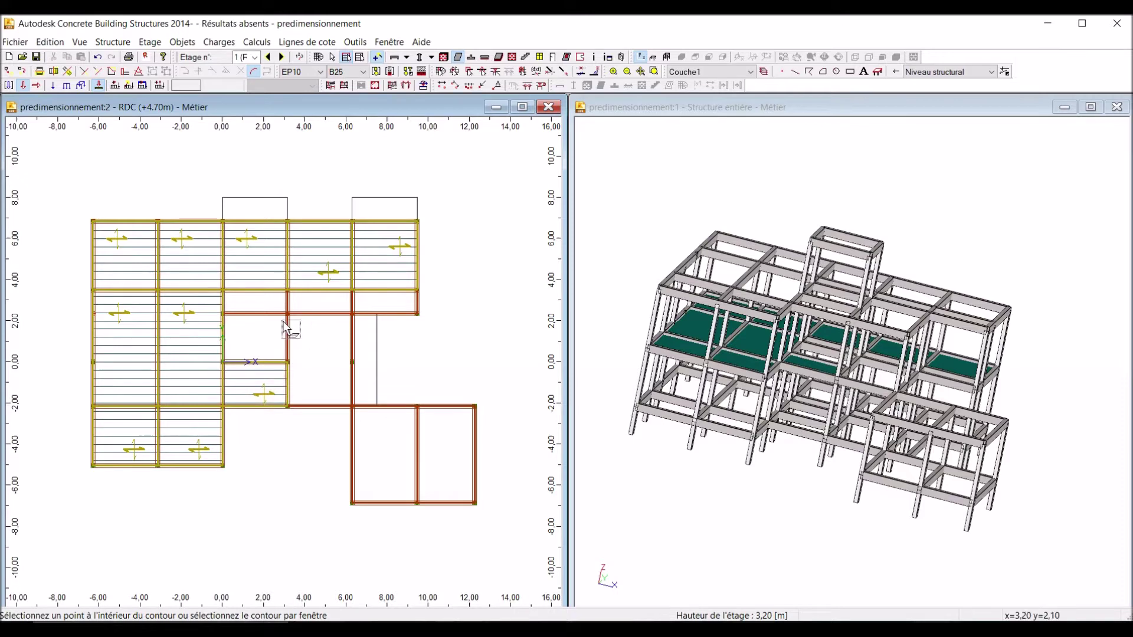
Step: Insert slabs in the three narrow corridor bays and in the bay right of the central opening on the RDC plan
scroll(285, 326, "up", 1)
left_click(236, 313)
left_click(232, 293)
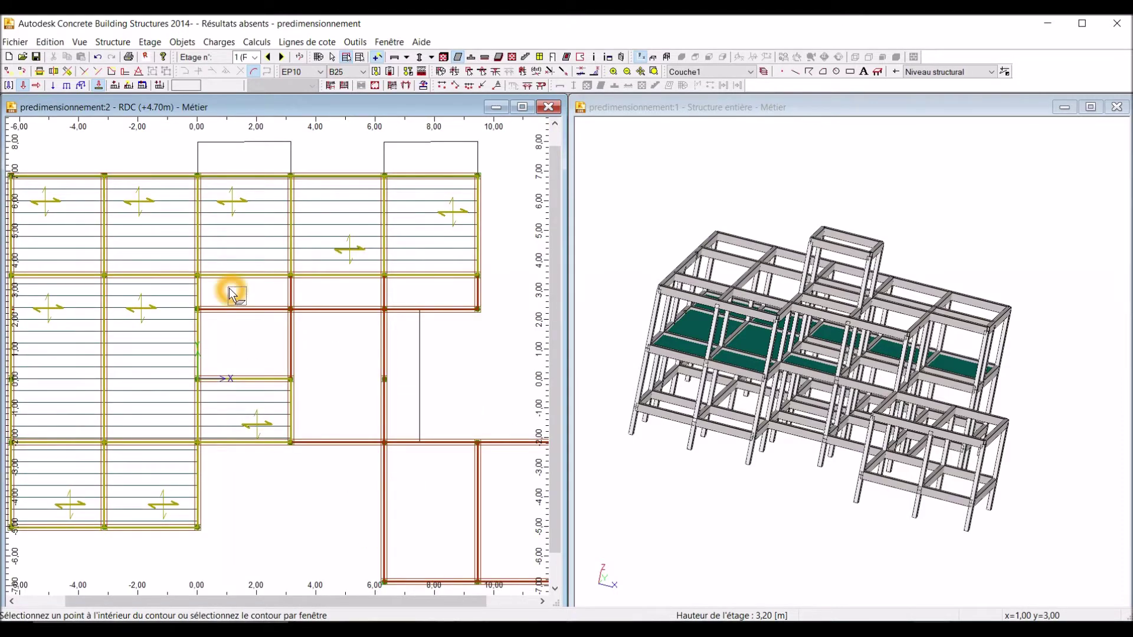
left_click(329, 290)
left_click(328, 369)
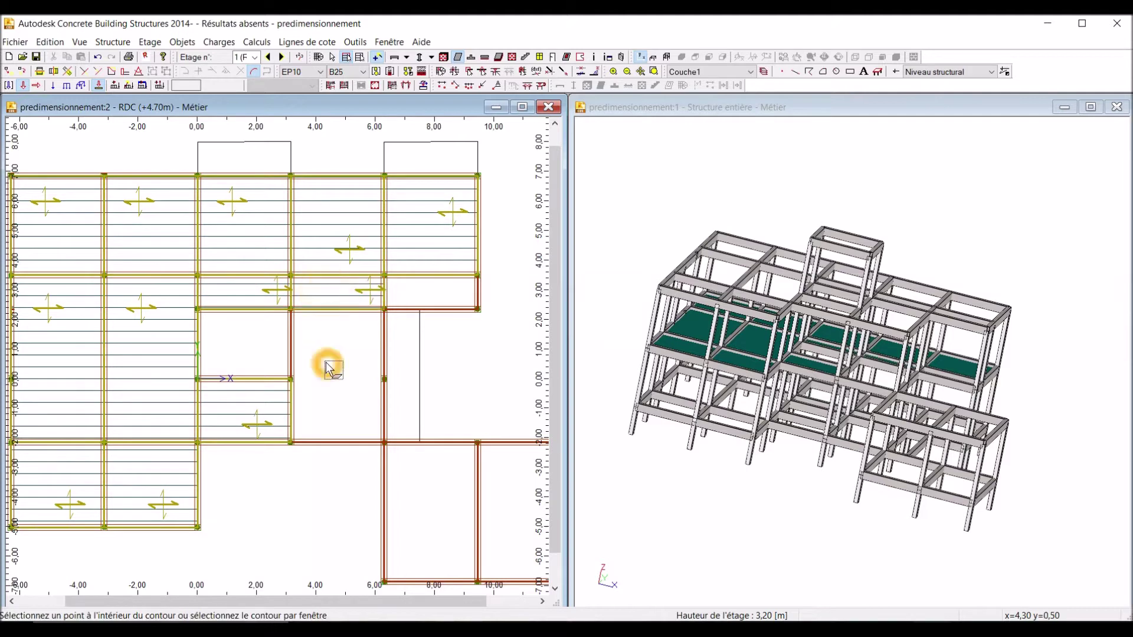
left_click(406, 294)
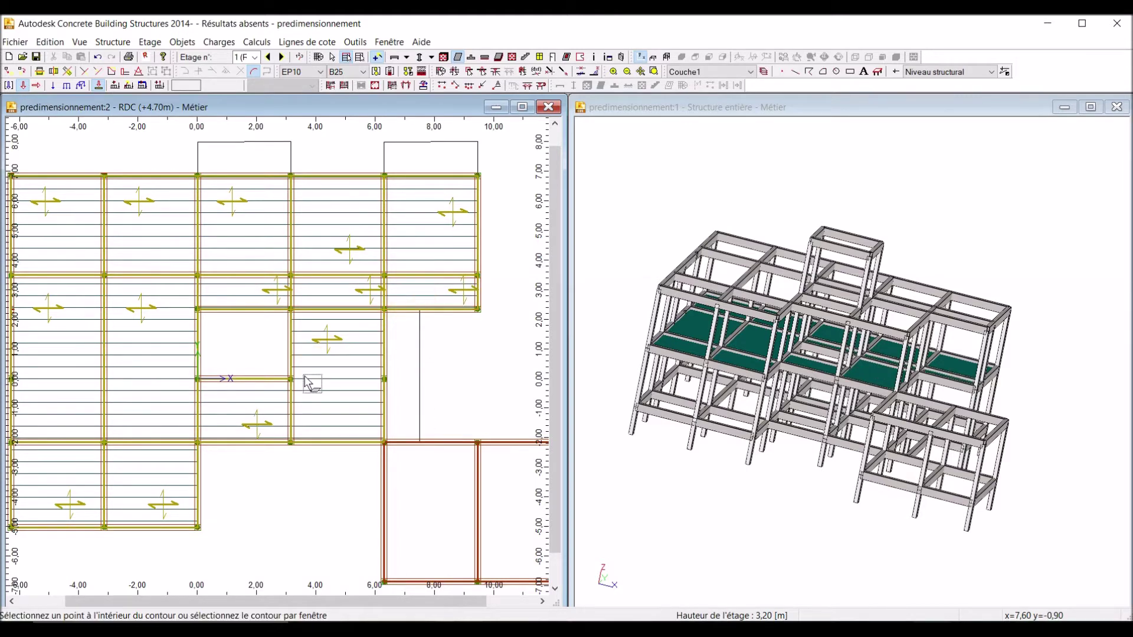
Step: Insert slabs in the two bays of the RDC plan's lower-right block
scroll(312, 383, "down", 2)
left_click(358, 447)
left_click(416, 447)
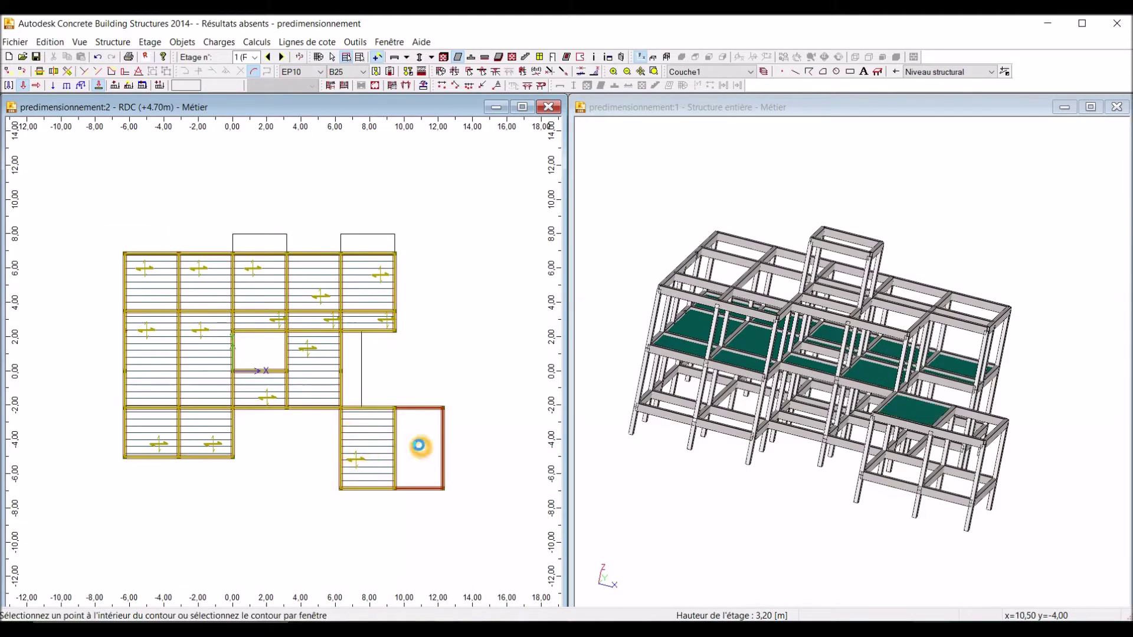
Step: Examine the RDC slab layout around the central opening and the projecting balcony outlines
scroll(269, 201, "up", 1)
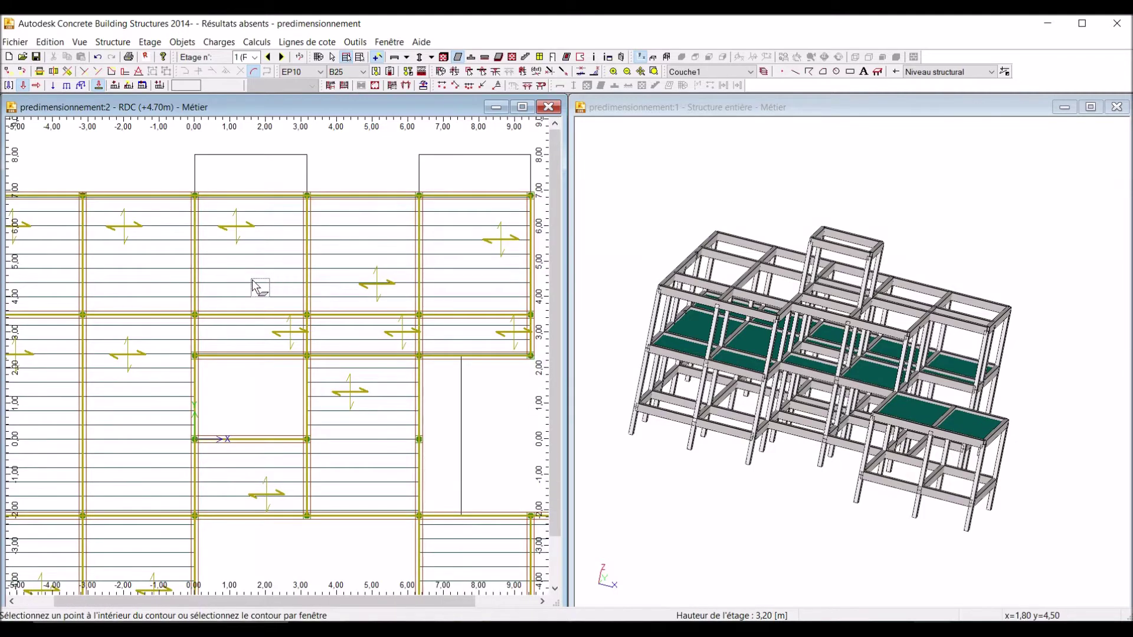
scroll(248, 285, "up", 1)
left_click(446, 400)
scroll(447, 400, "up", 1)
scroll(336, 336, "up", 1)
left_click(336, 338)
scroll(336, 428, "down", 1)
scroll(304, 423, "down", 1)
left_click(301, 420)
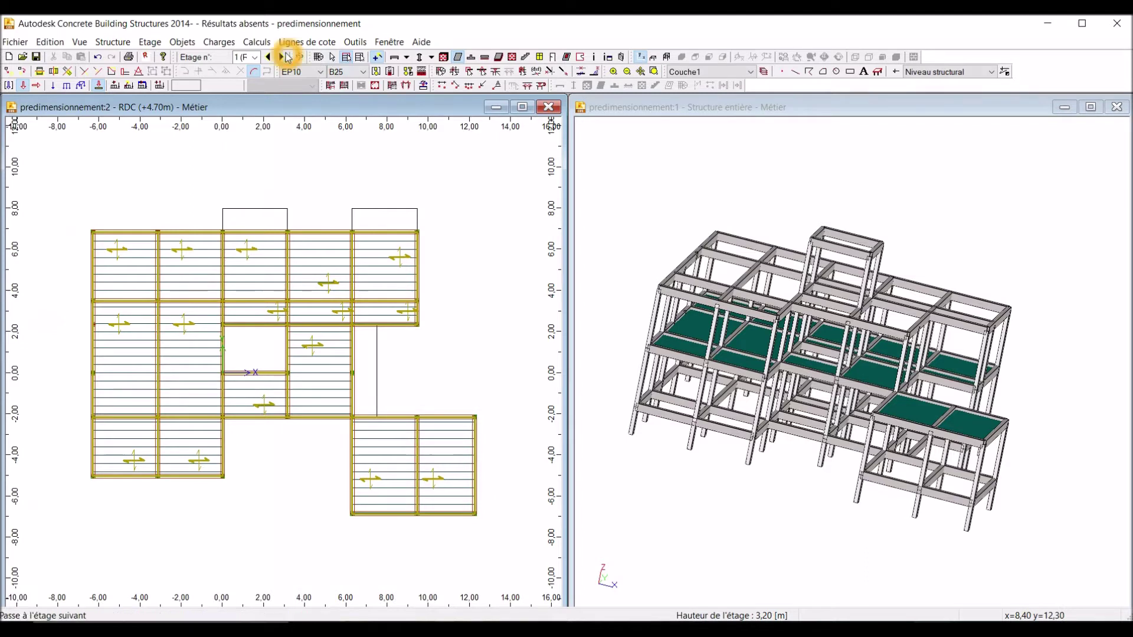
Step: Switch the plan to the R+1 (+7.90m) storey and insert slabs in the five bays of its upper row
left_click(281, 56)
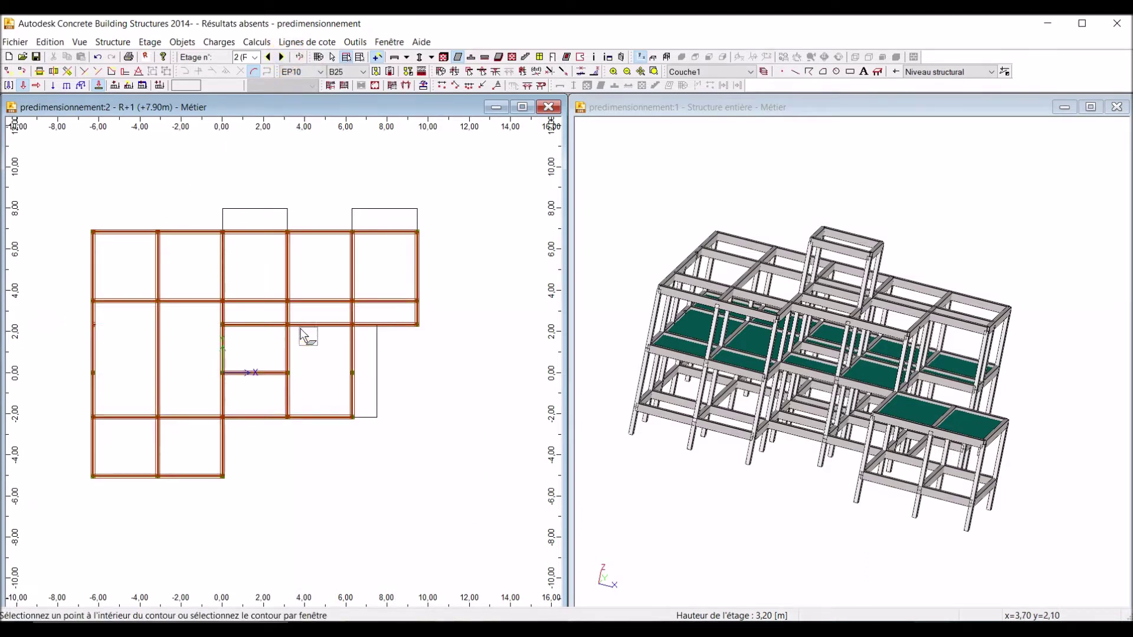
left_click(167, 344)
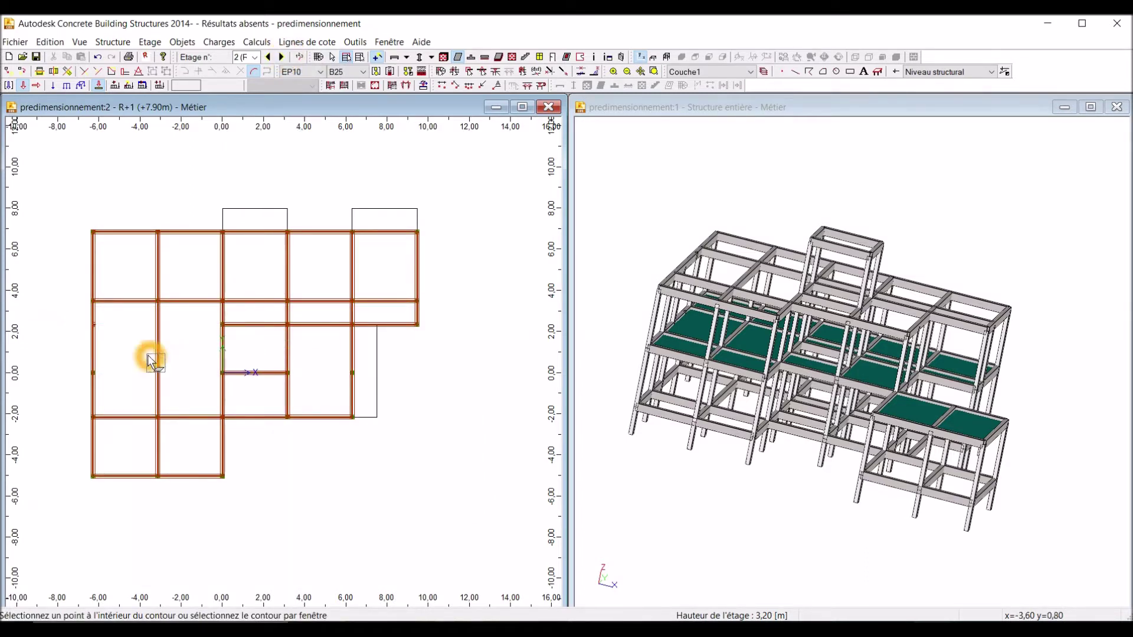
left_click(163, 264)
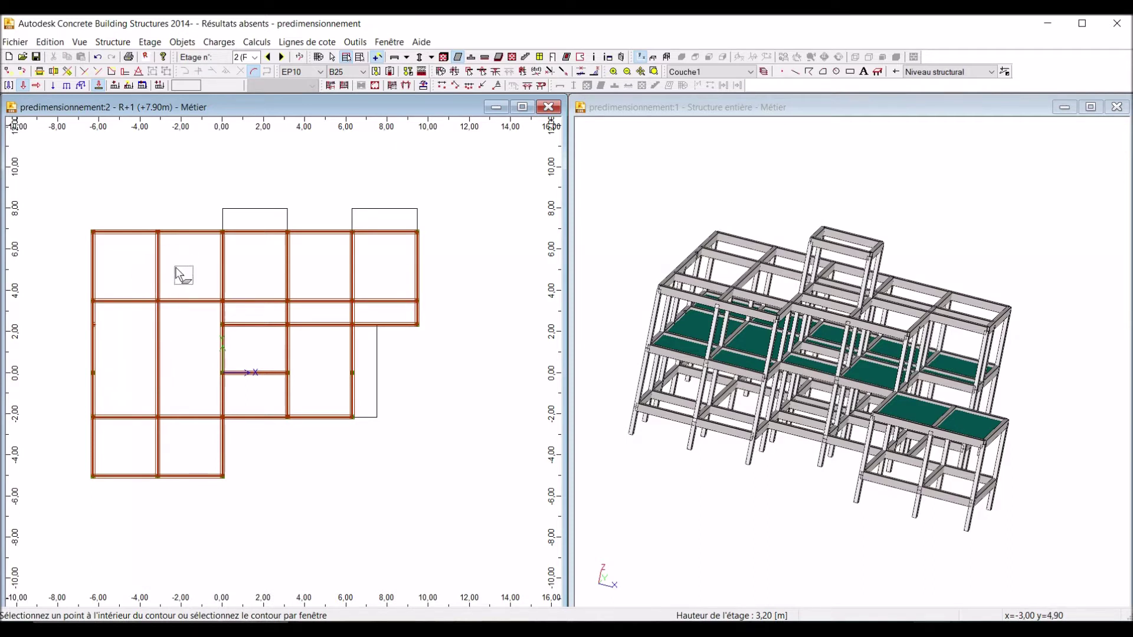
left_click(132, 267)
left_click(199, 277)
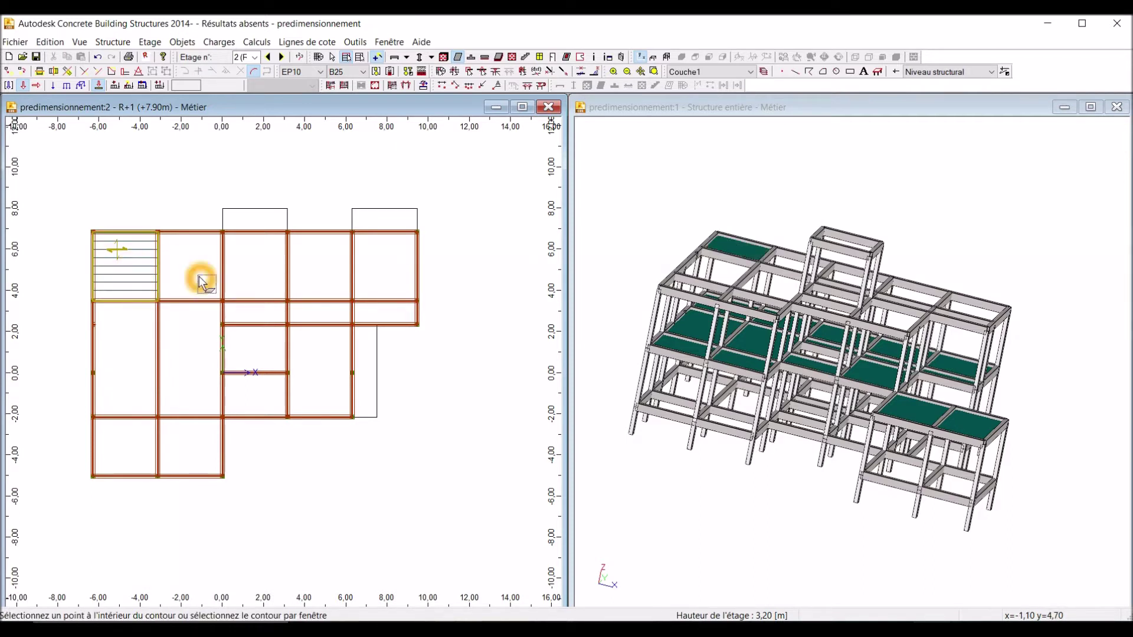
left_click(260, 274)
left_click(312, 274)
left_click(407, 281)
Step: Insert slabs in the two tall left bays and the two bays below them on the R+1 plan
left_click(121, 346)
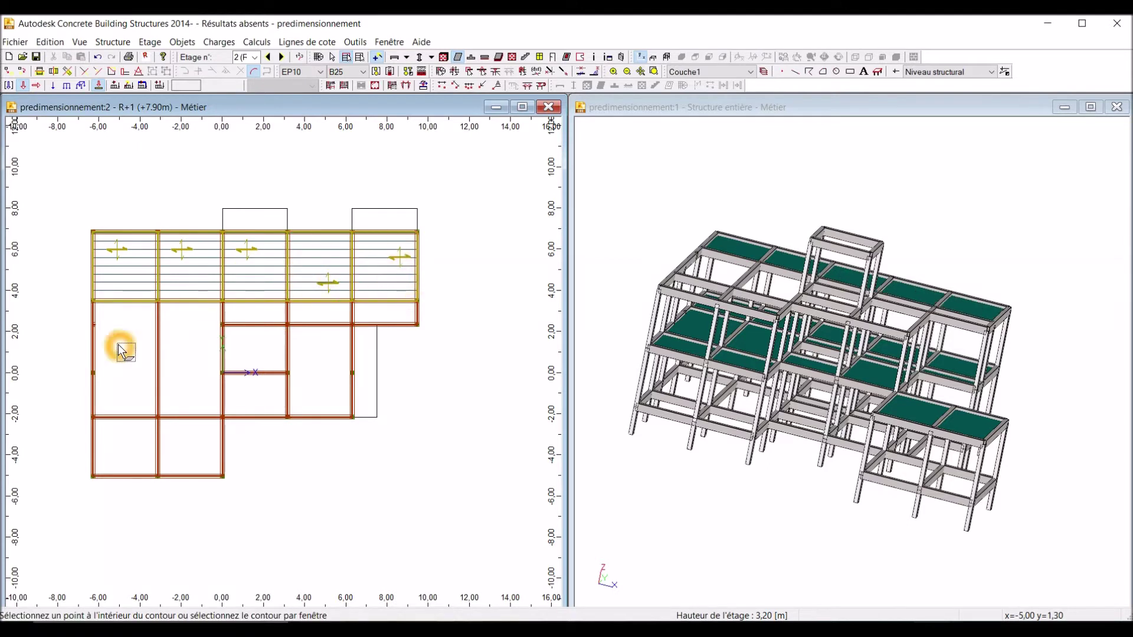
left_click(195, 351)
left_click(138, 444)
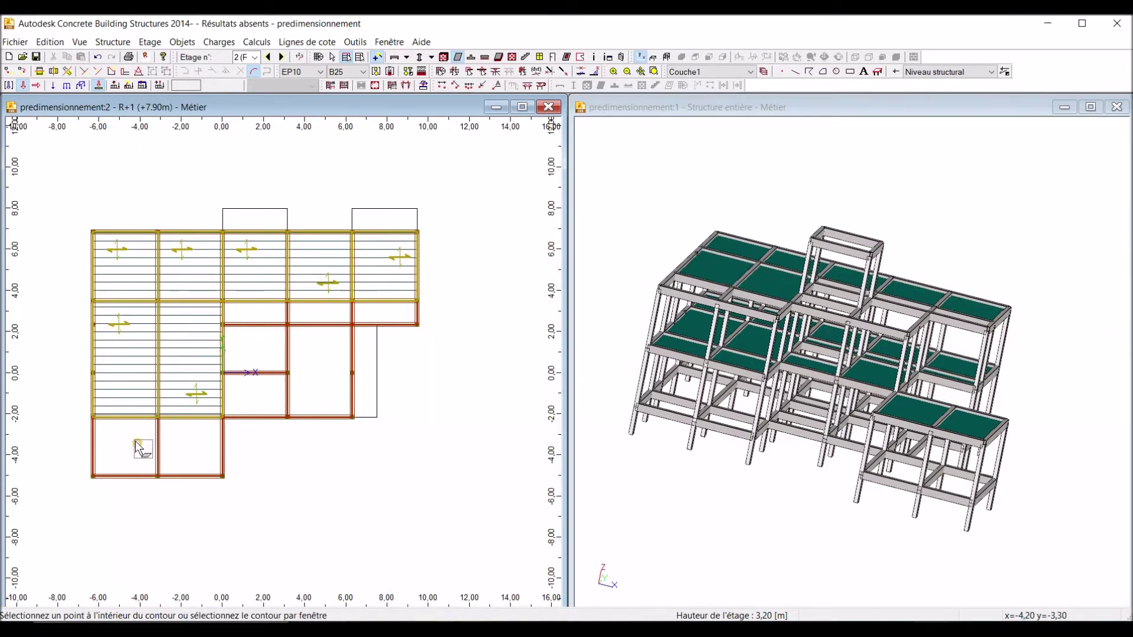
scroll(270, 391, "up", 2)
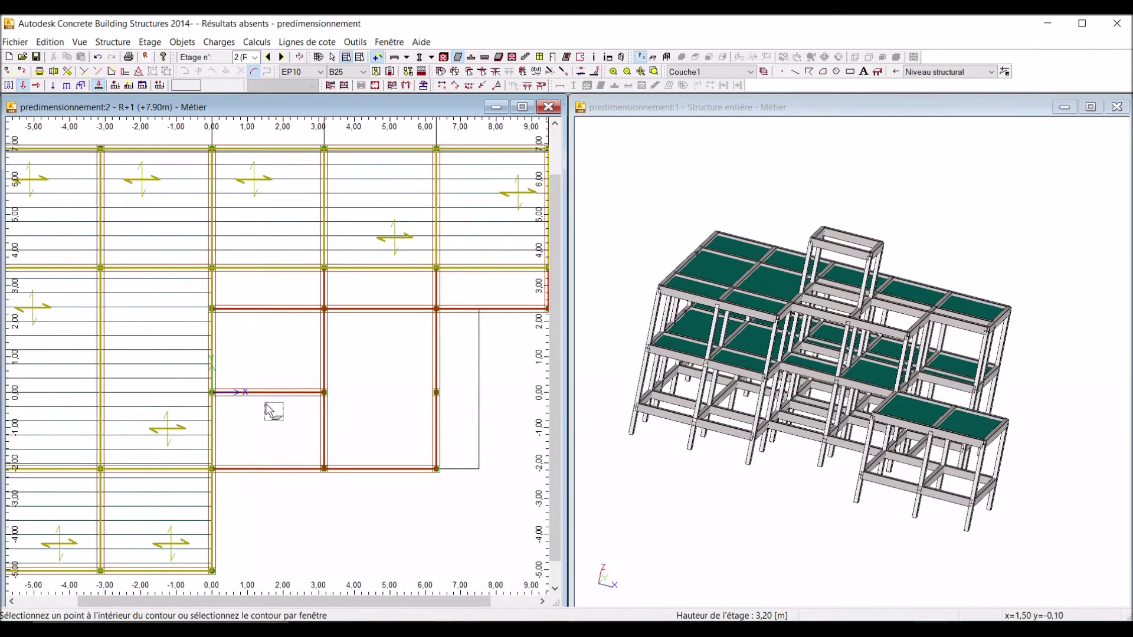
Step: Insert slabs in the R+1 bay just below the open central bay and in the narrow bay just above it
left_click(271, 430)
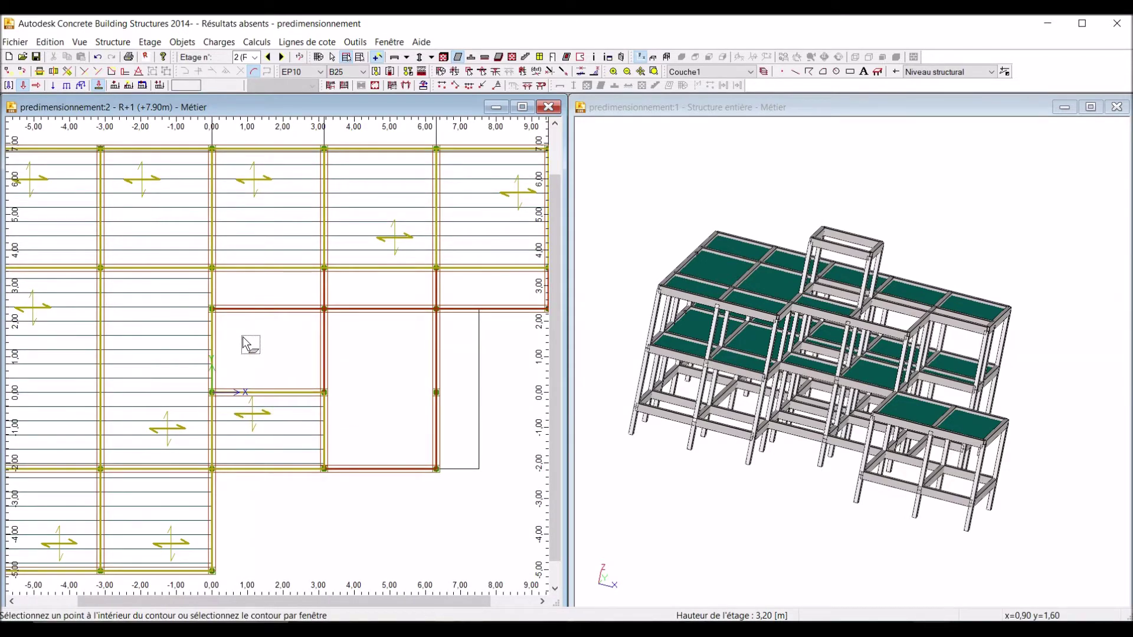
left_click(267, 298)
left_click(397, 399)
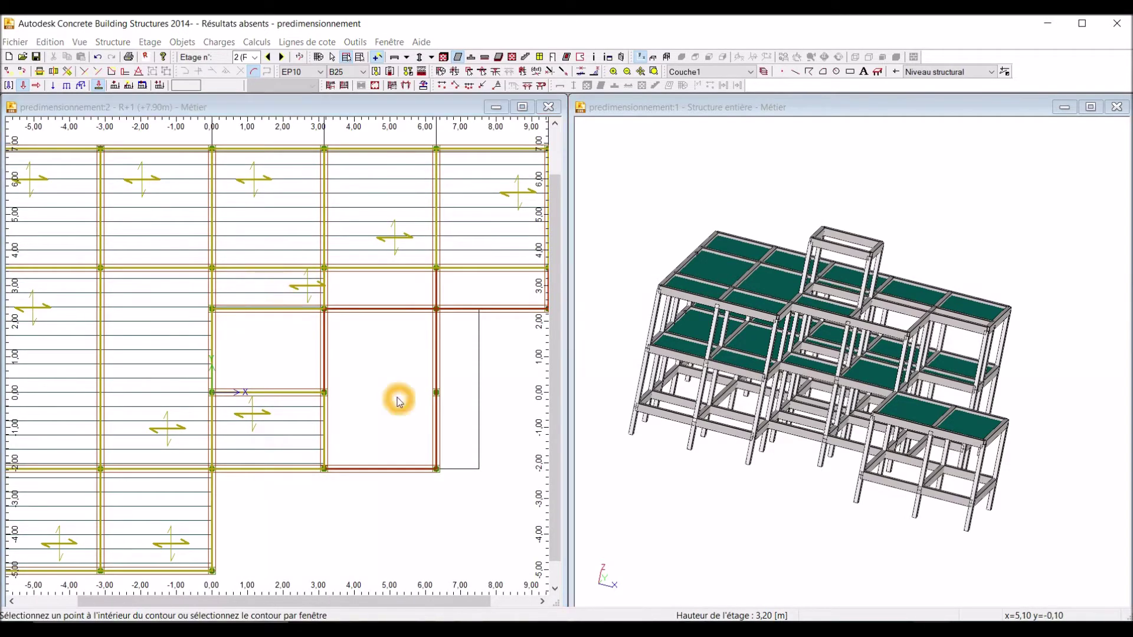
left_click(600, 356)
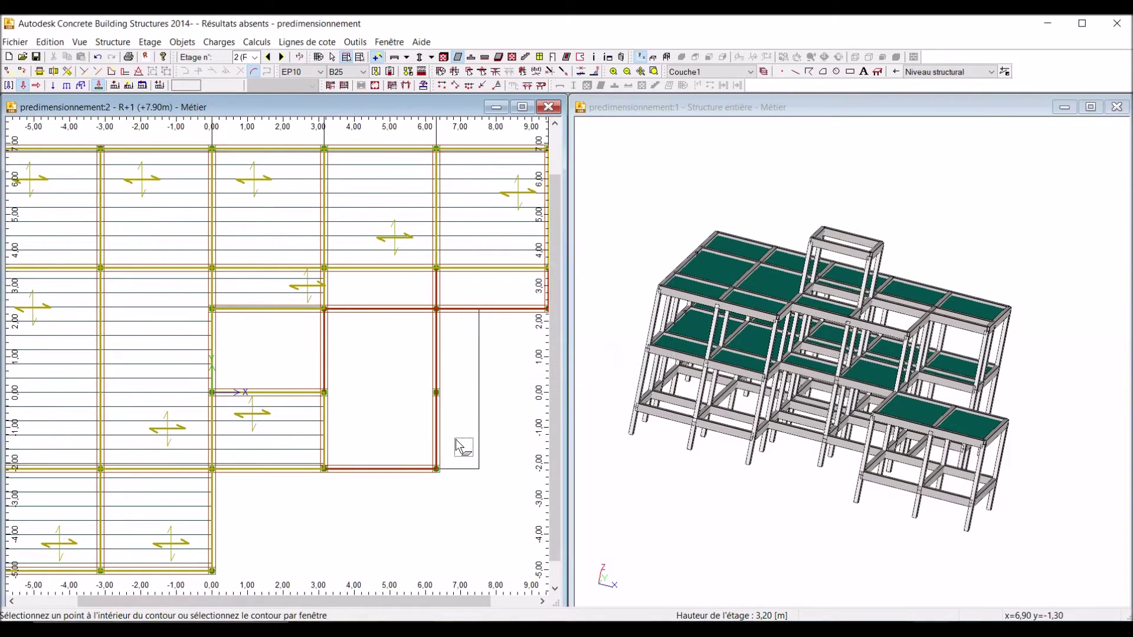
Step: Insert slabs in the two remaining narrow bays beneath the upper row's right end on the R+1 plan
scroll(450, 471, "up", 1)
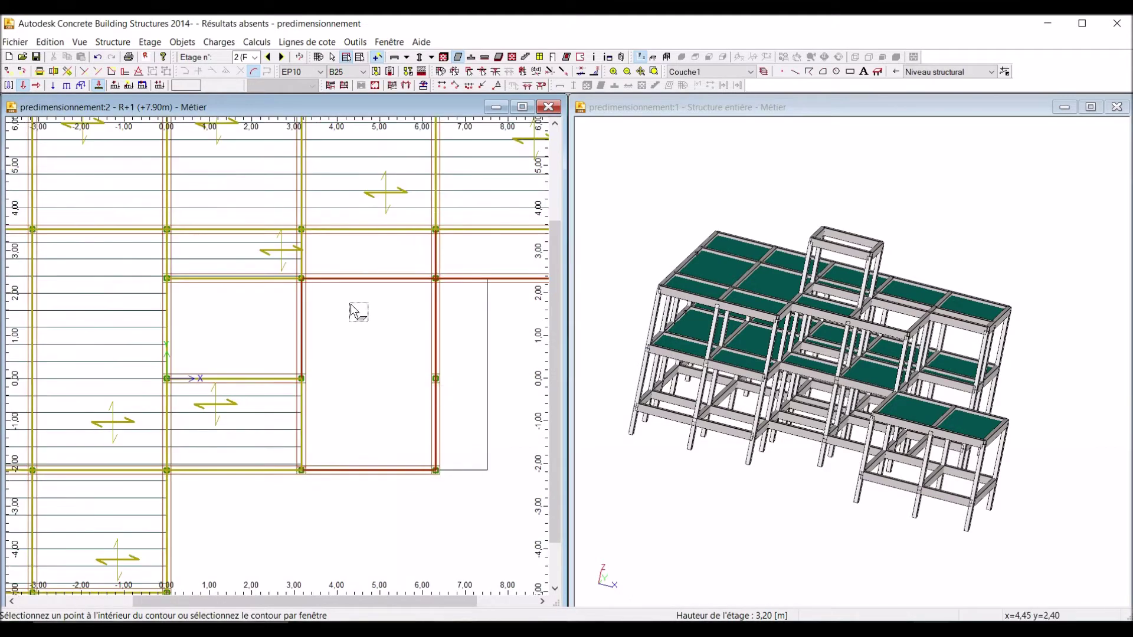
left_click(354, 259)
scroll(157, 331, "down", 3)
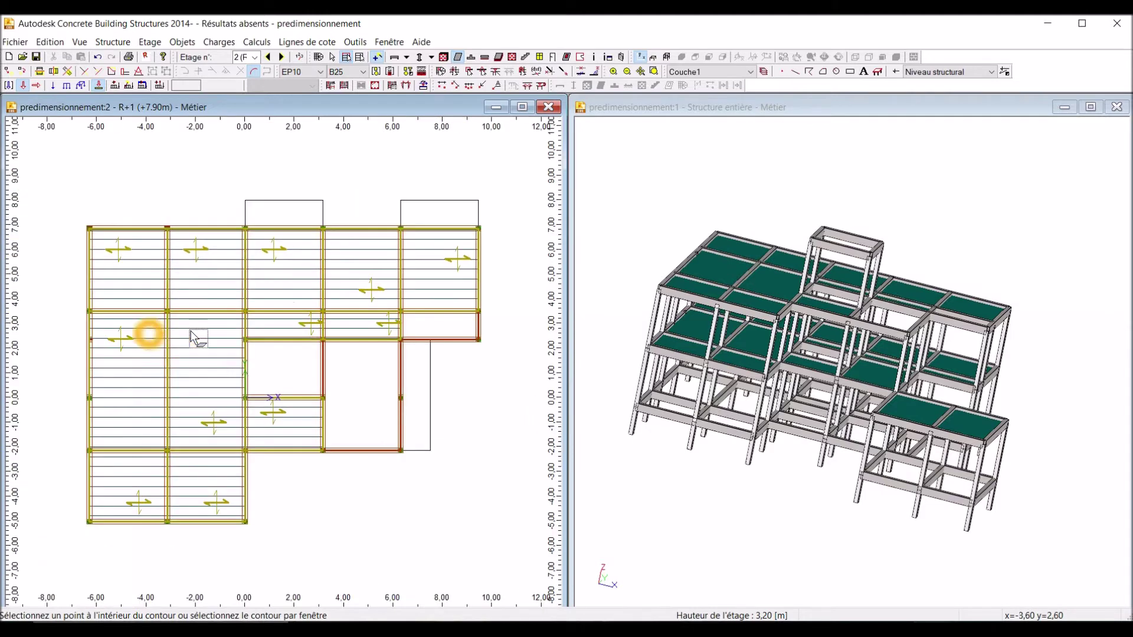
scroll(504, 336, "up", 2)
left_click(409, 308)
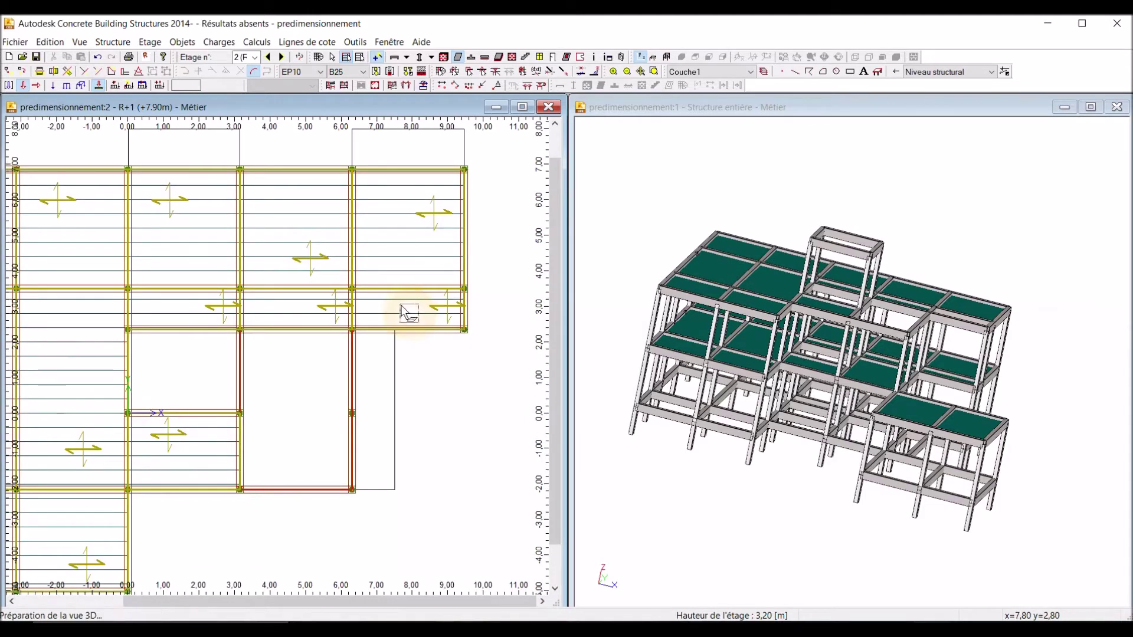
left_click(284, 344)
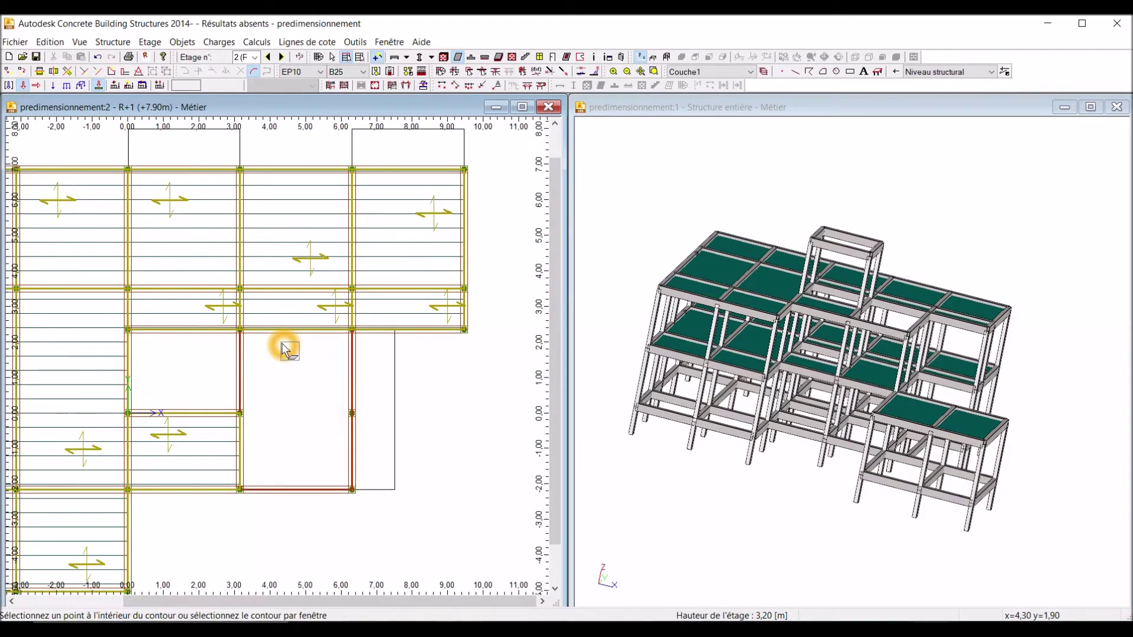
scroll(322, 330, "down", 3)
left_click(298, 287)
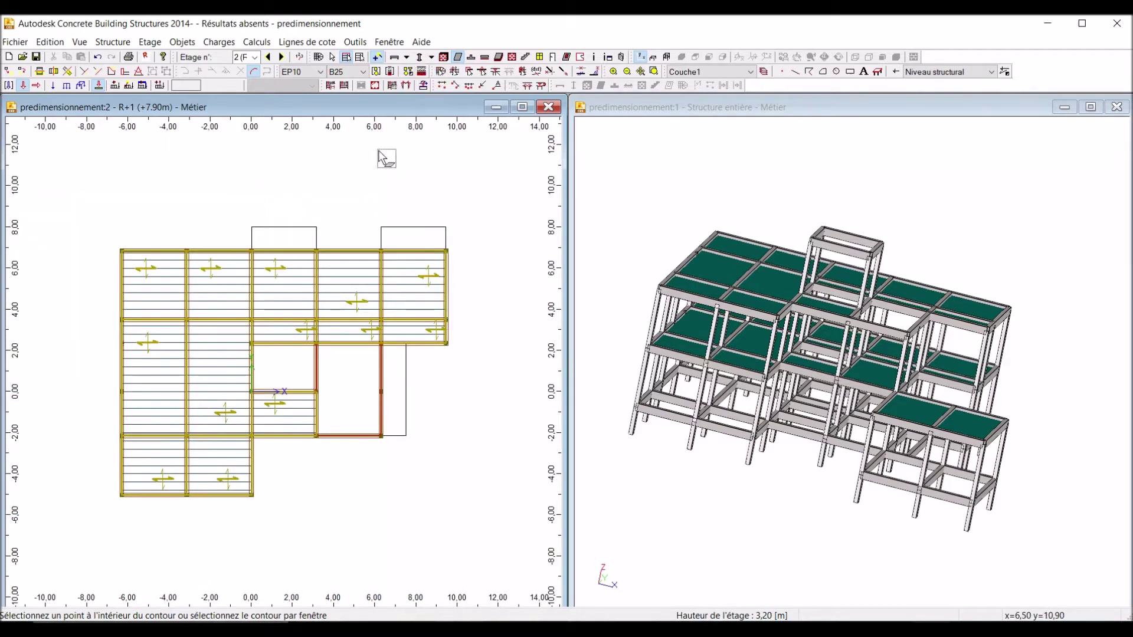
Step: Switch the plan to the TOITURE TERRASSE (+10.90m) storey and insert a slab in its single bay
left_click(282, 57)
left_click(282, 57)
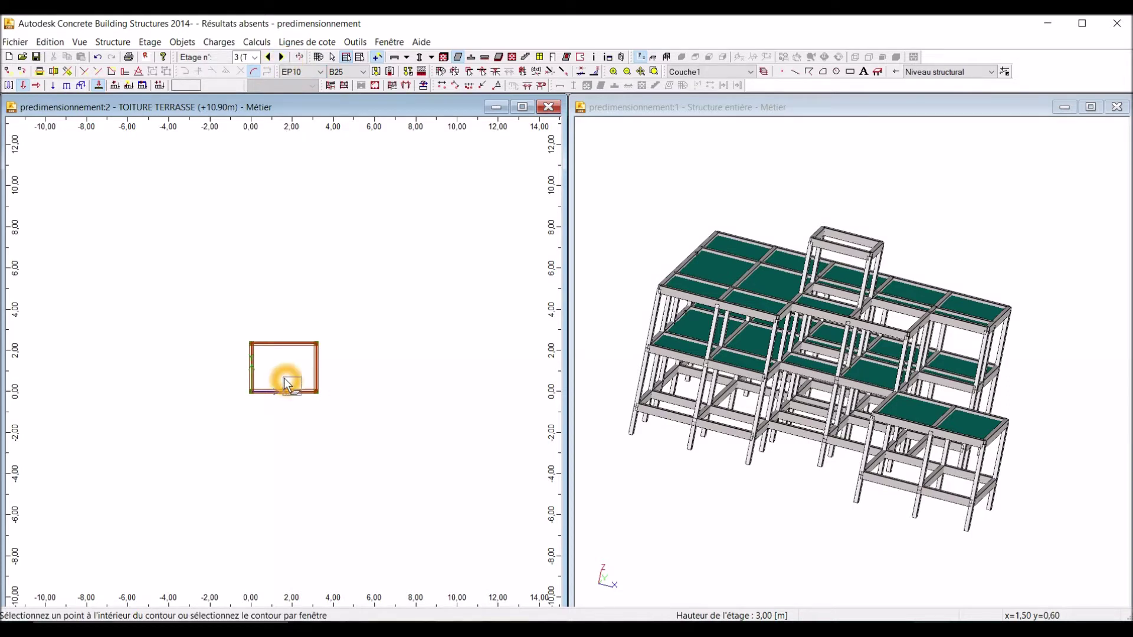
scroll(295, 374, "up", 2)
scroll(304, 363, "up", 2)
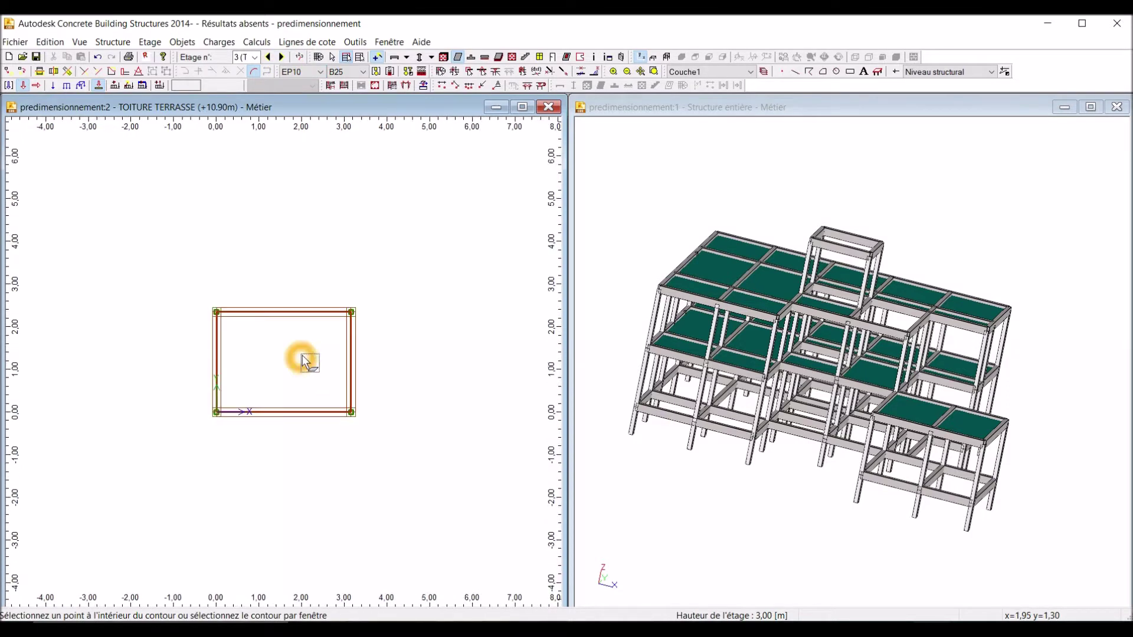
left_click(283, 359)
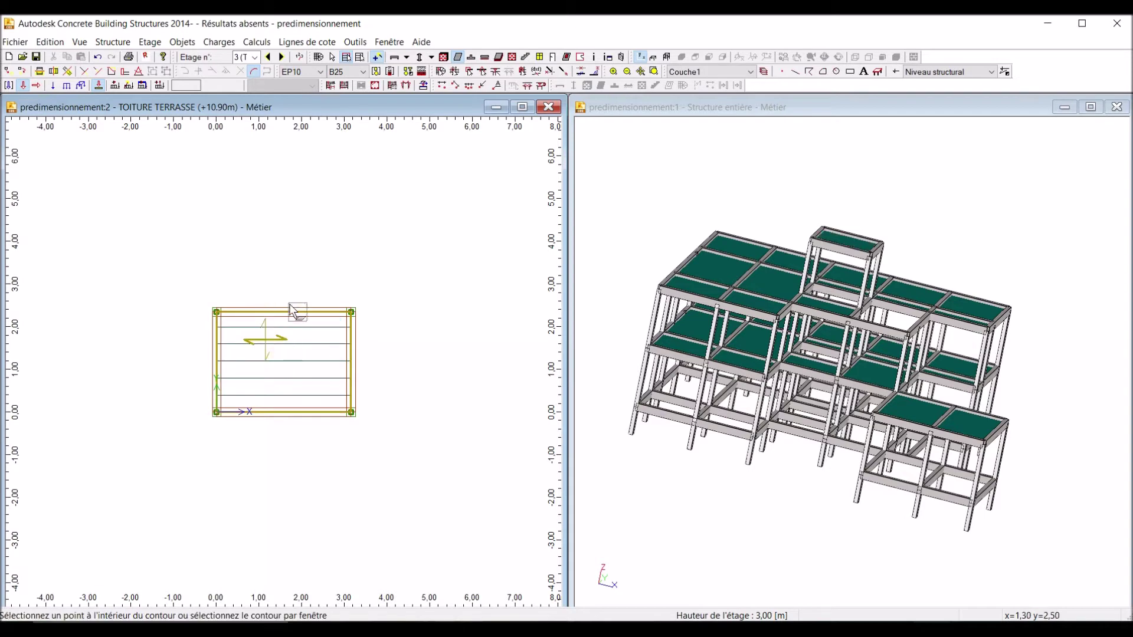
Step: Return to the R+1 plan and start a point-by-point slab contour for the left balcony from (0.00, 6.85) to (0.00, 8.00)
left_click(268, 58)
scroll(208, 502, "down", 2)
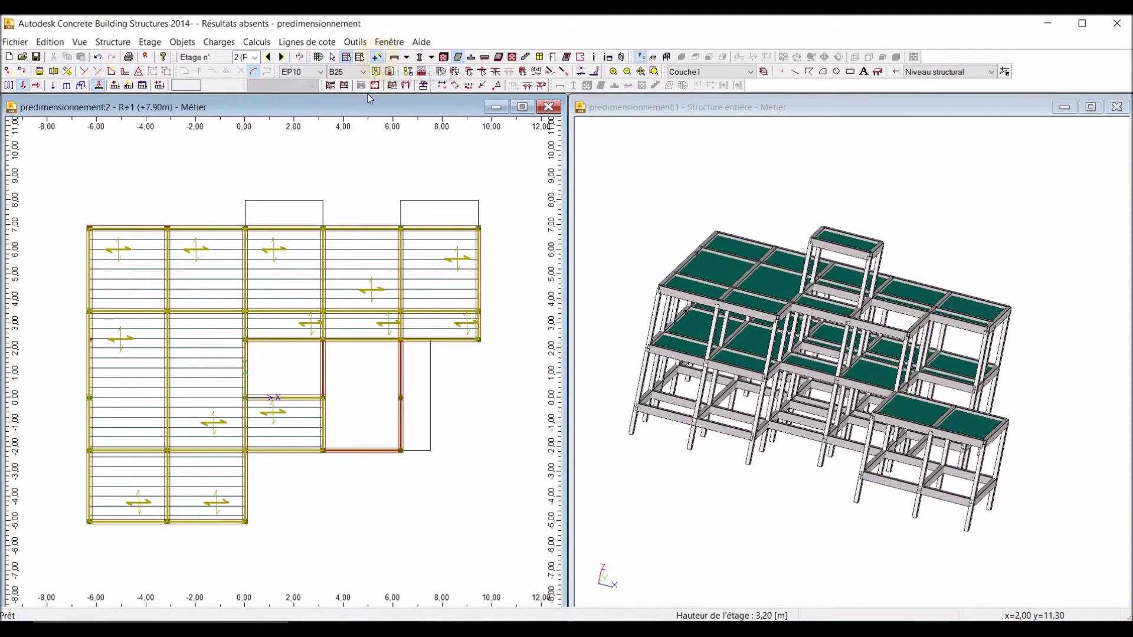
left_click(376, 57)
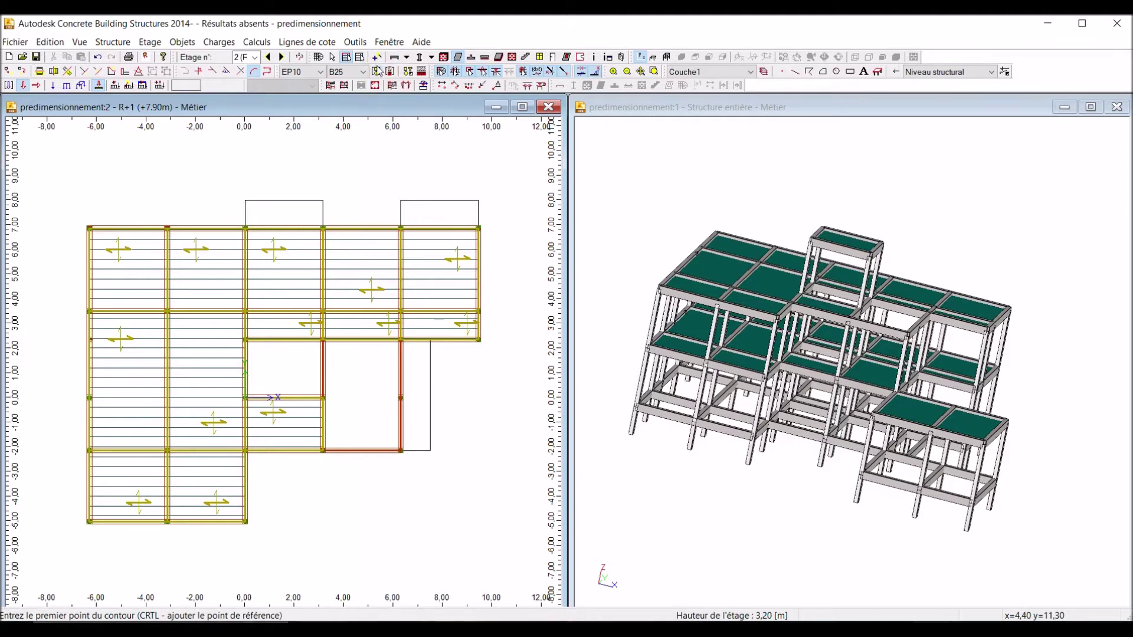
left_click(376, 57)
scroll(253, 203, "up", 8)
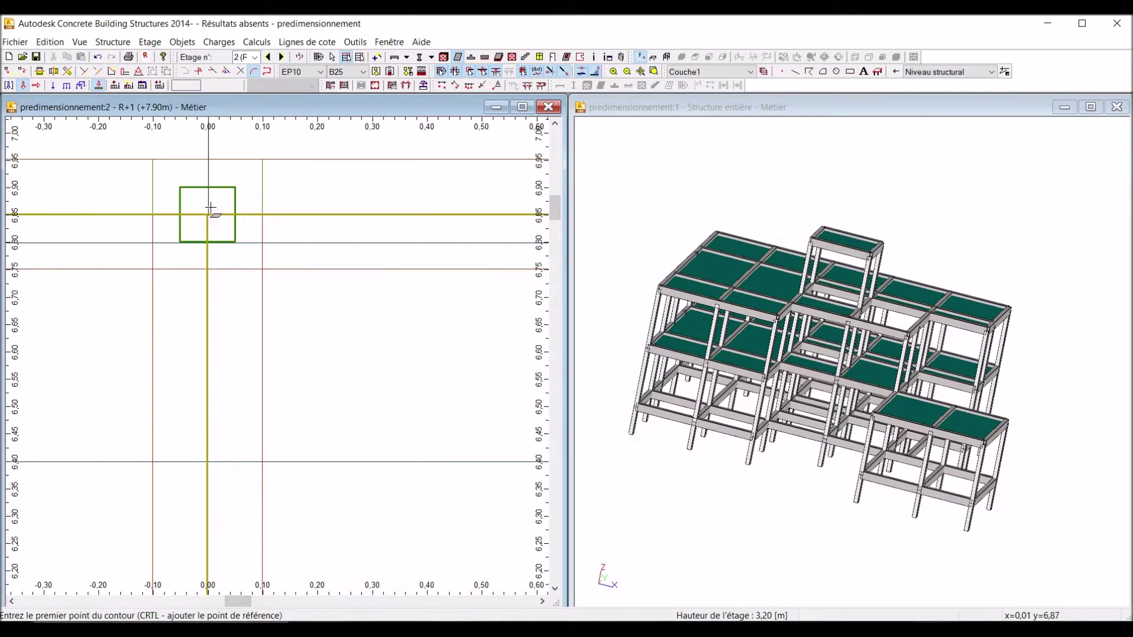
left_click(207, 215)
scroll(191, 295, "down", 4)
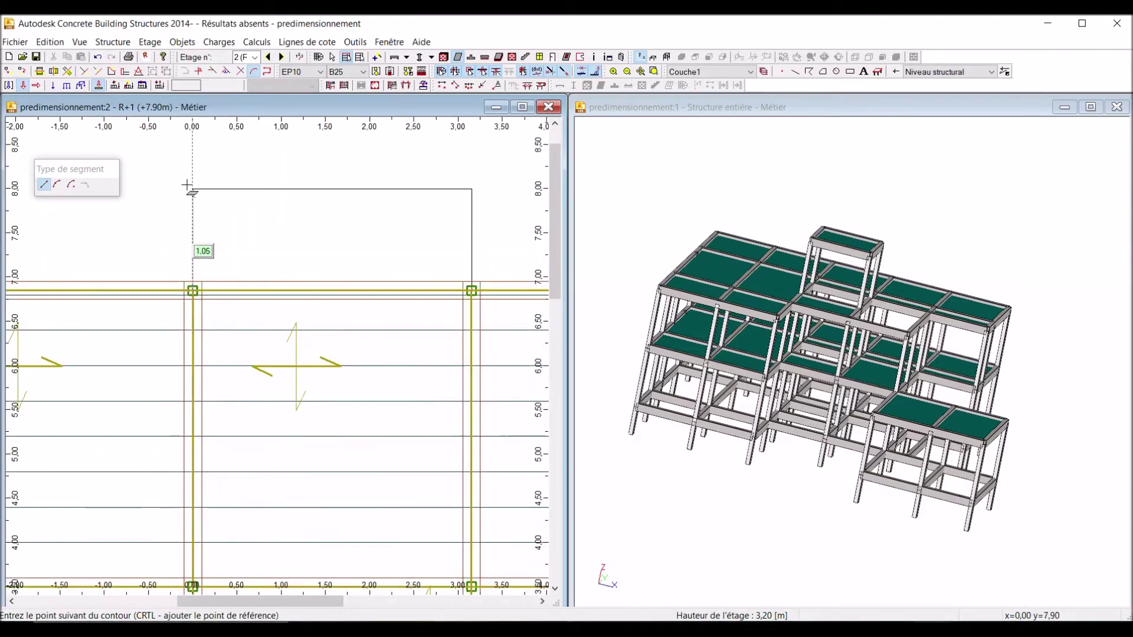
scroll(198, 181, "up", 4)
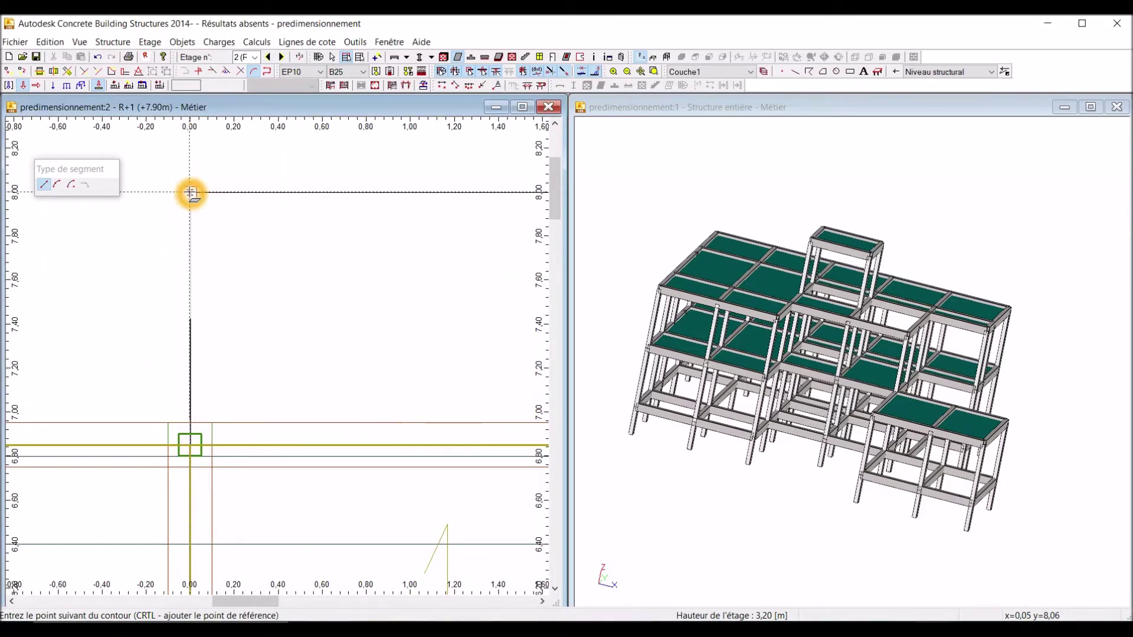
left_click(190, 193)
Step: Complete the left balcony slab contour through (3.15, 8.00) and (3.15, 6.85), closing it at the starting column
scroll(154, 241, "down", 4)
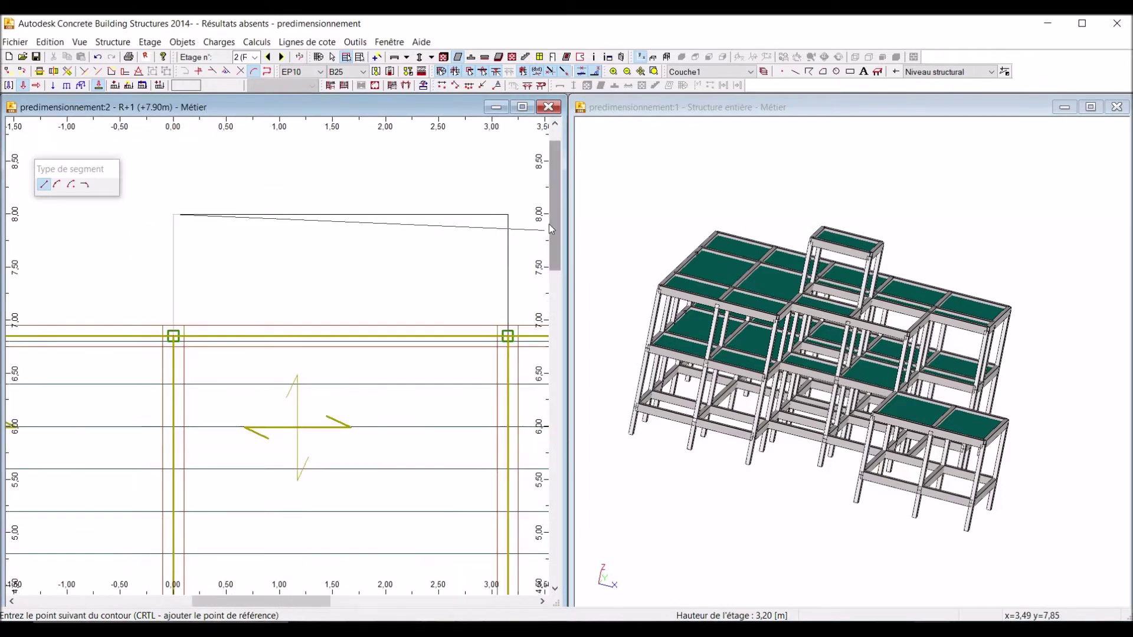
scroll(507, 208, "up", 4)
scroll(507, 208, "up", 3)
left_click(478, 262)
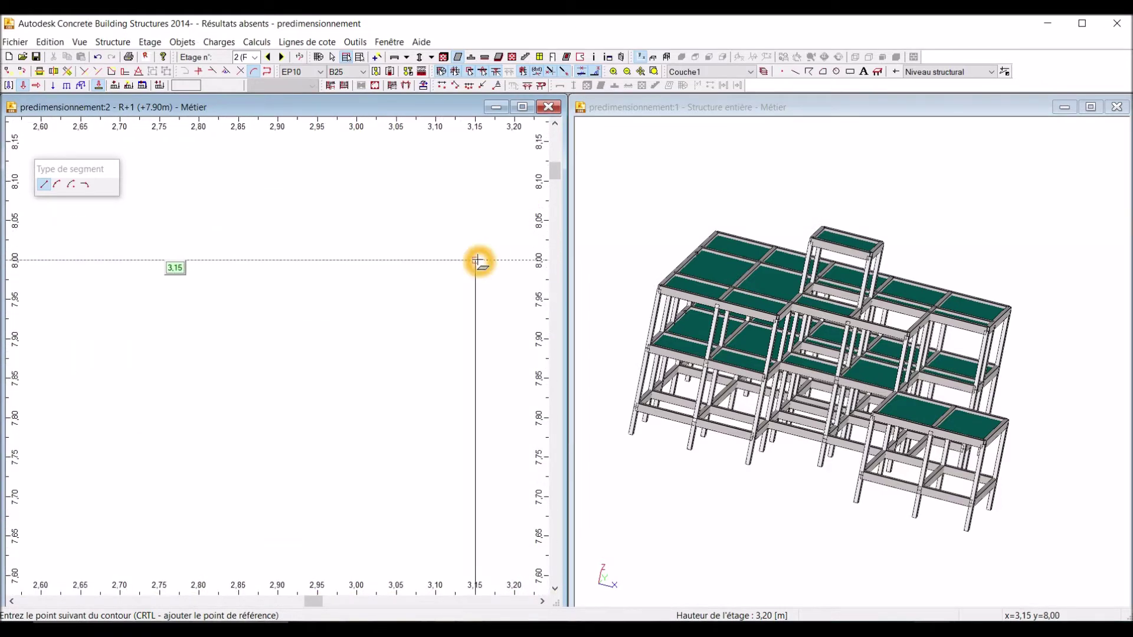
scroll(360, 230, "down", 5)
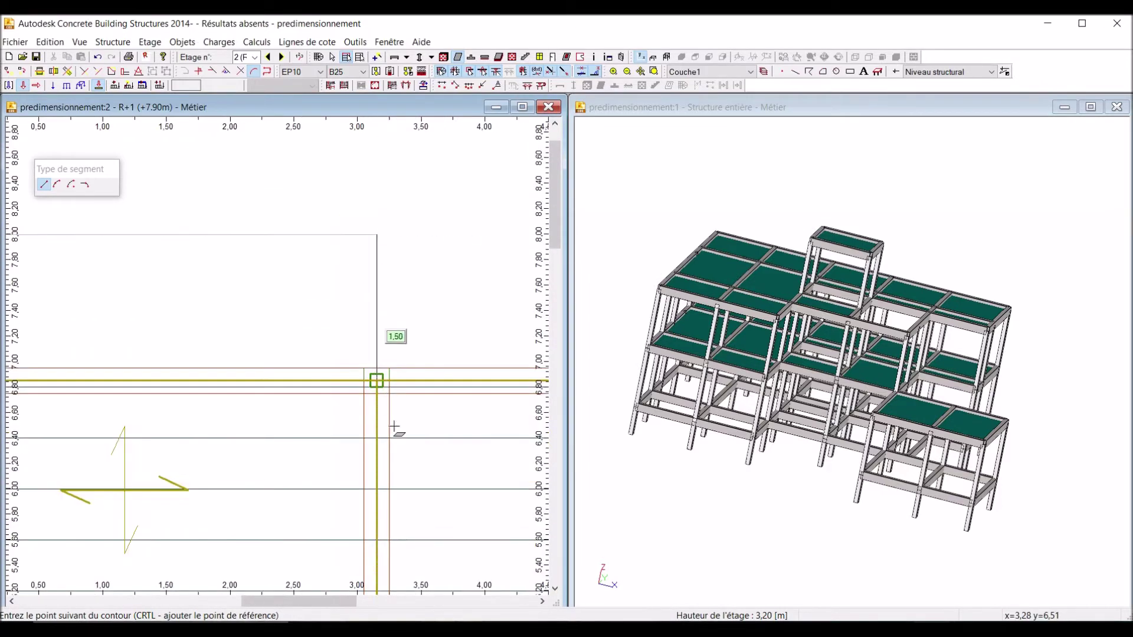
scroll(389, 416, "up", 3)
scroll(401, 324, "up", 2)
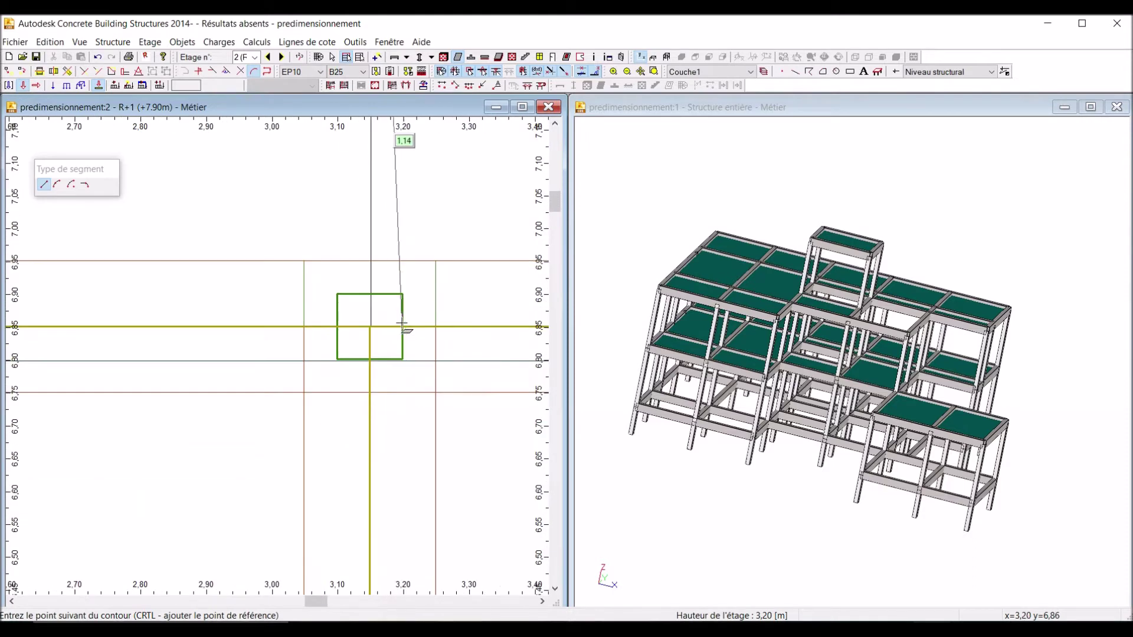
left_click(369, 326)
scroll(385, 319, "down", 5)
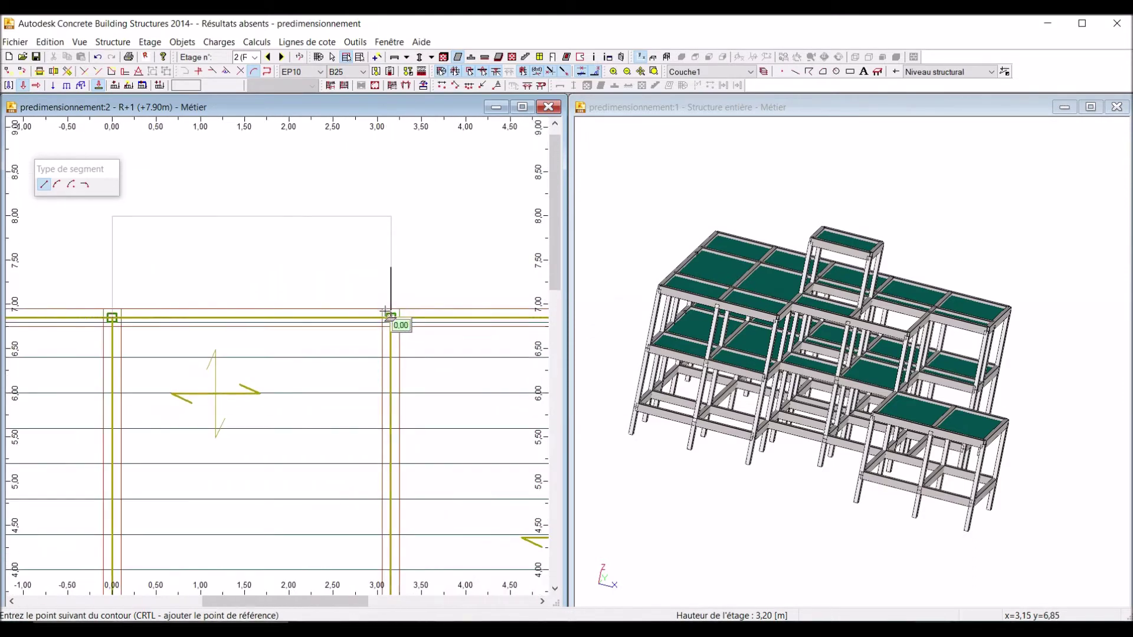
scroll(118, 327, "up", 5)
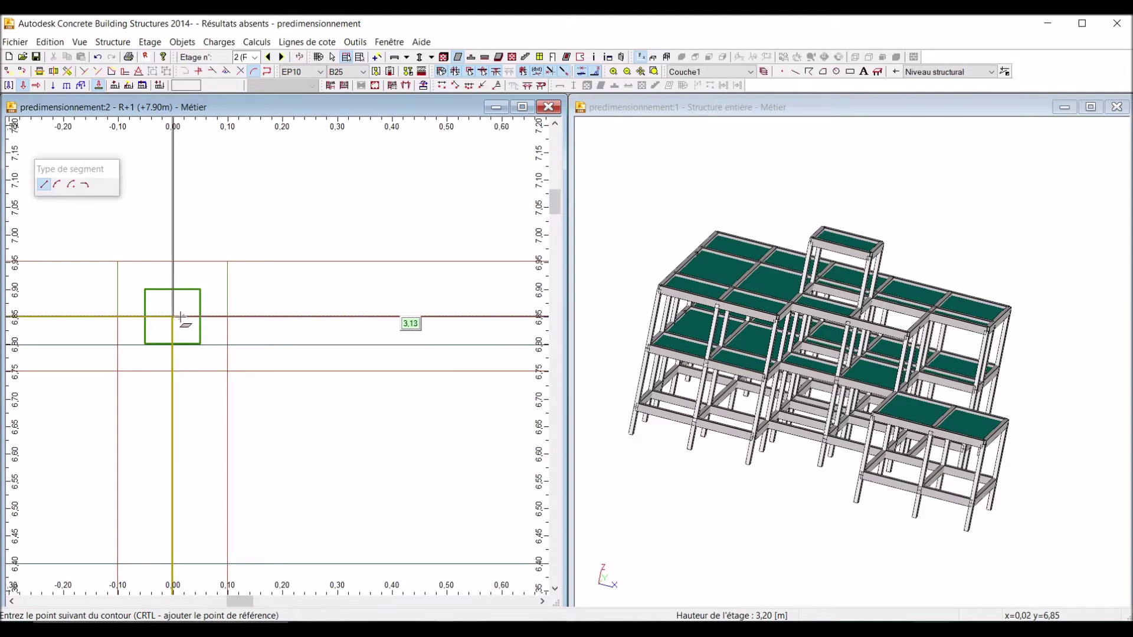
left_click(171, 317)
Step: Start the upper-right balcony's slab contour at column (6.30, 6.85) and draw its first edge to (6.30, 8.00)
scroll(138, 339, "down", 5)
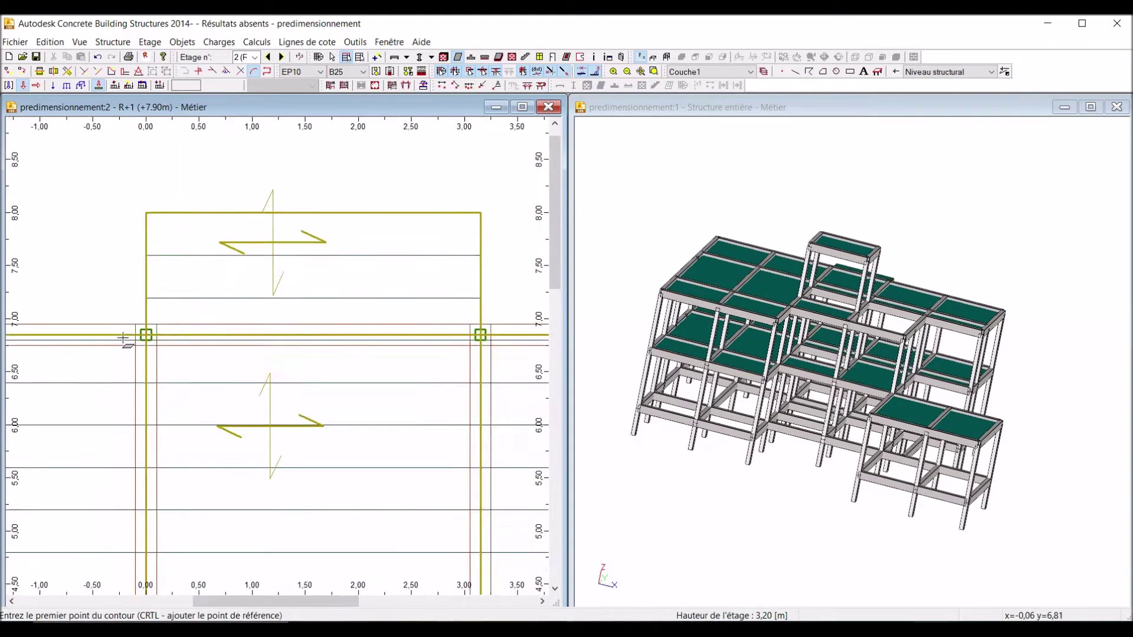
scroll(17, 280, "down", 3)
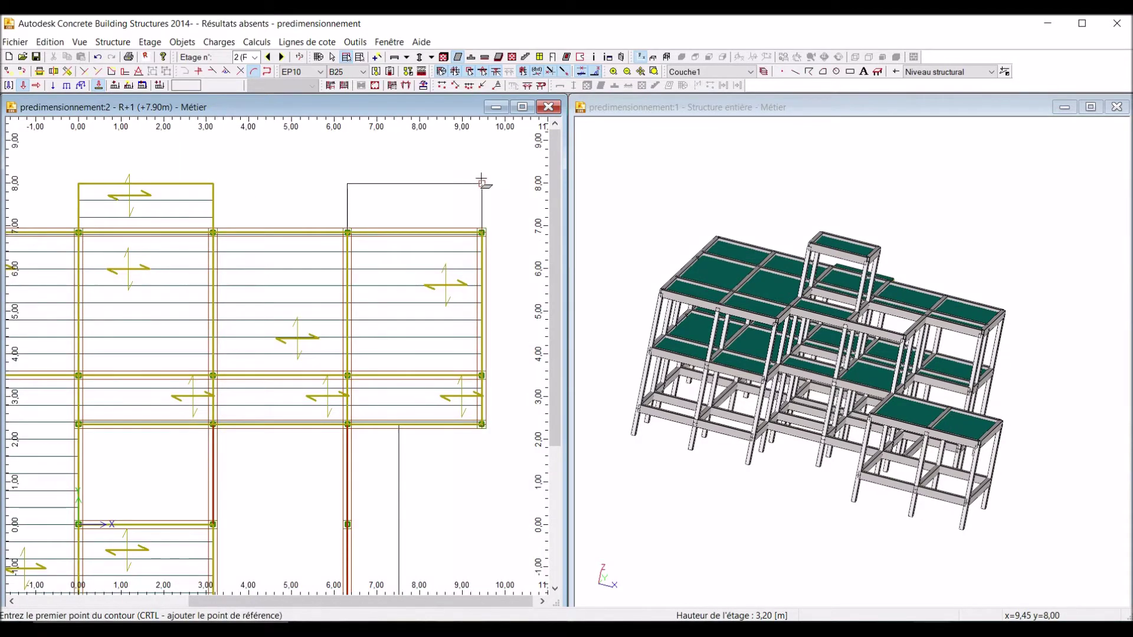
scroll(481, 182, "up", 3)
scroll(190, 286, "up", 3)
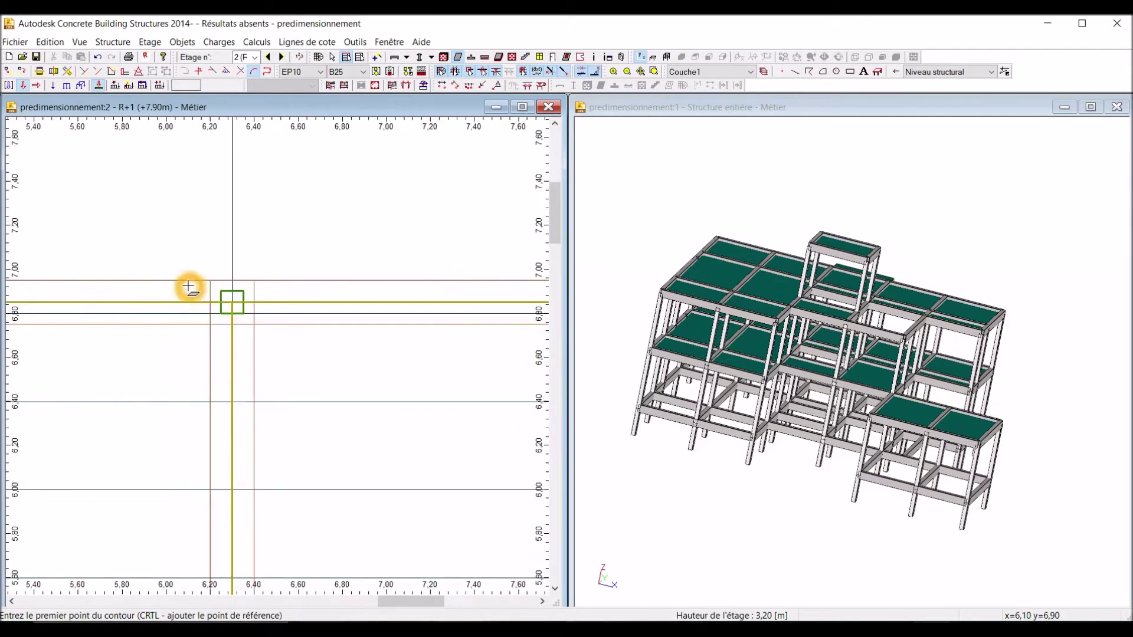
left_click(235, 303)
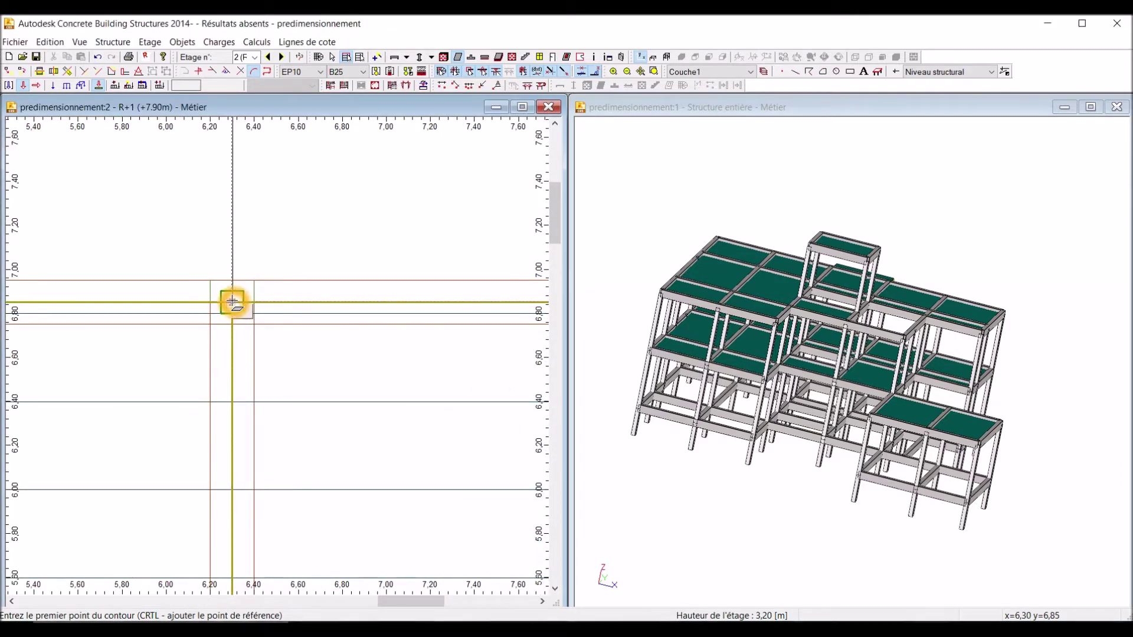
scroll(230, 303, "down", 4)
scroll(233, 187, "up", 3)
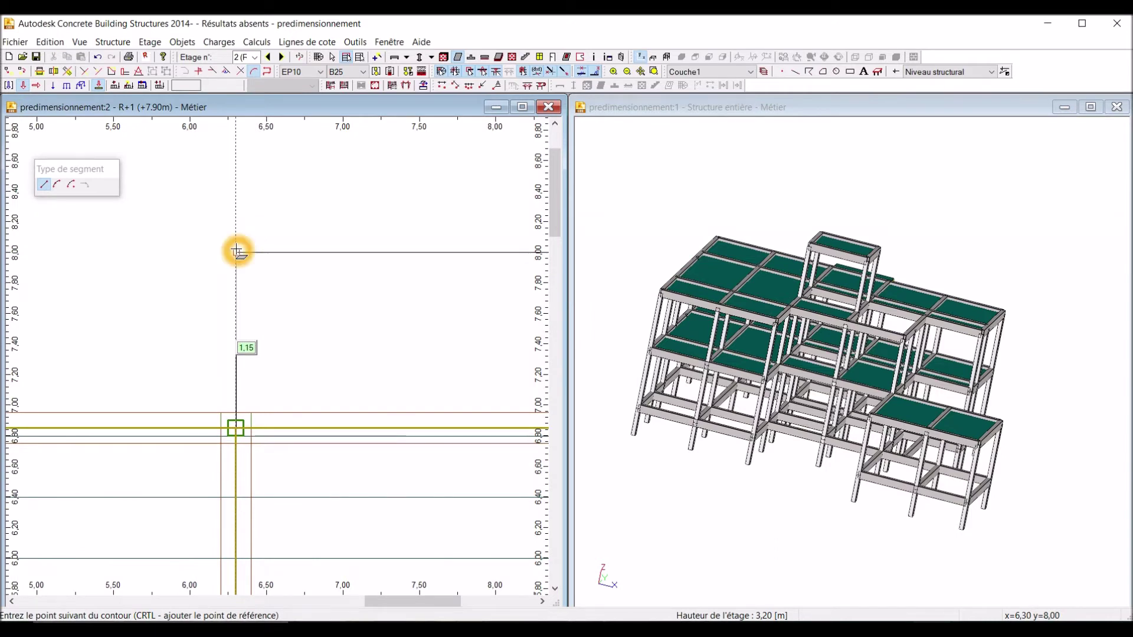
left_click(237, 252)
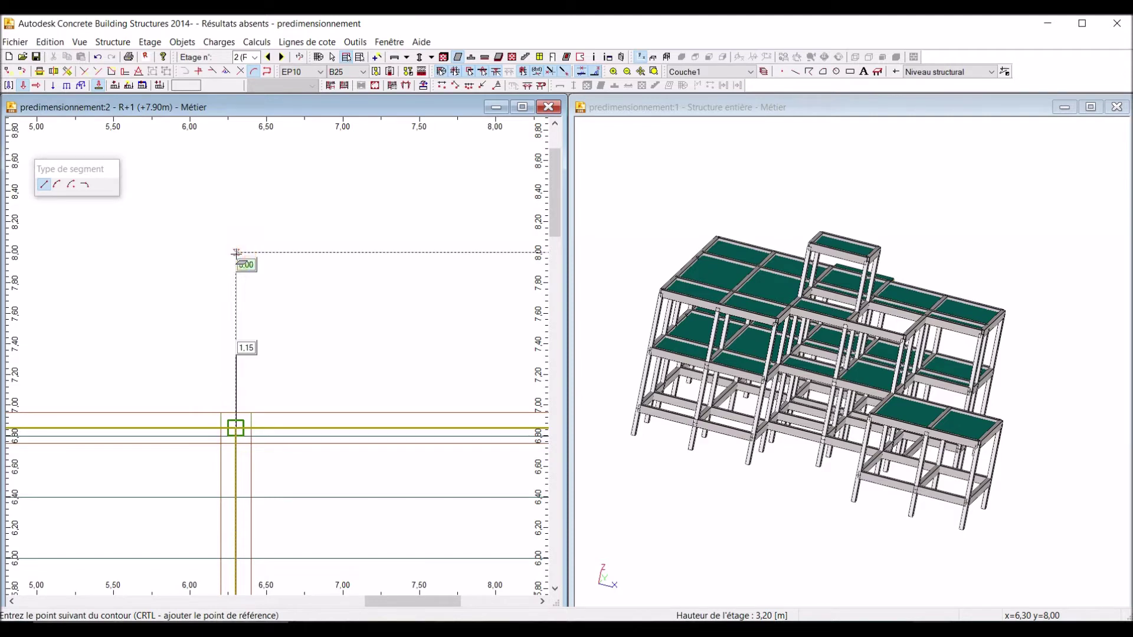
Step: Continue the upper-right balcony slab contour to the outer corner (9.45, 8.00) and down to the column at (9.45, 6.85)
scroll(236, 253, "down", 3)
scroll(352, 227, "up", 5)
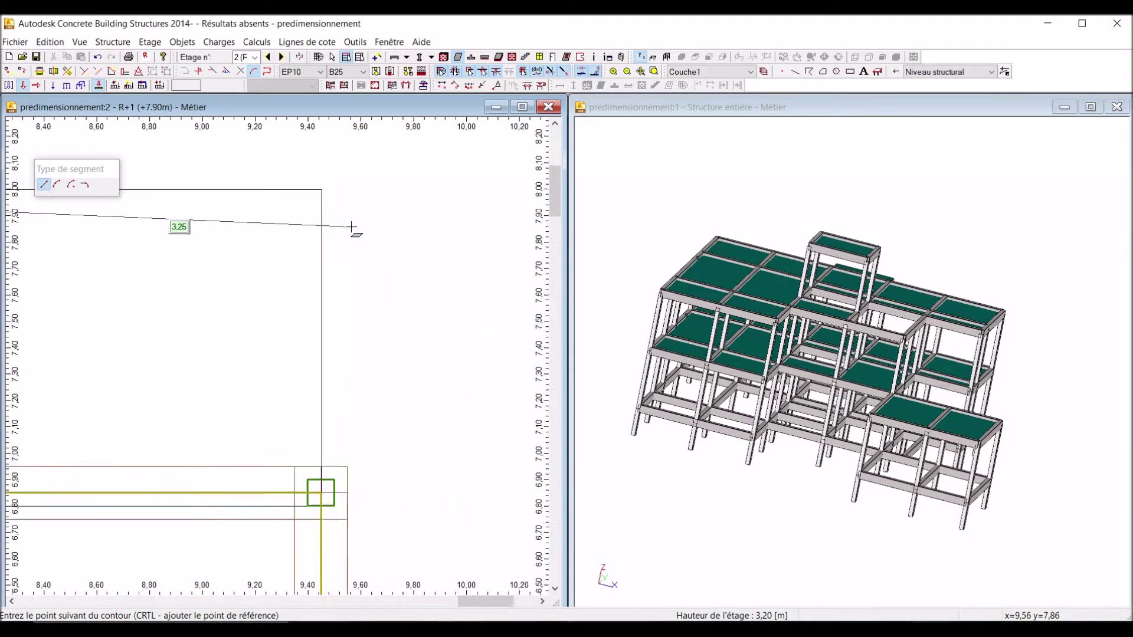
scroll(351, 227, "up", 2)
left_click(312, 169)
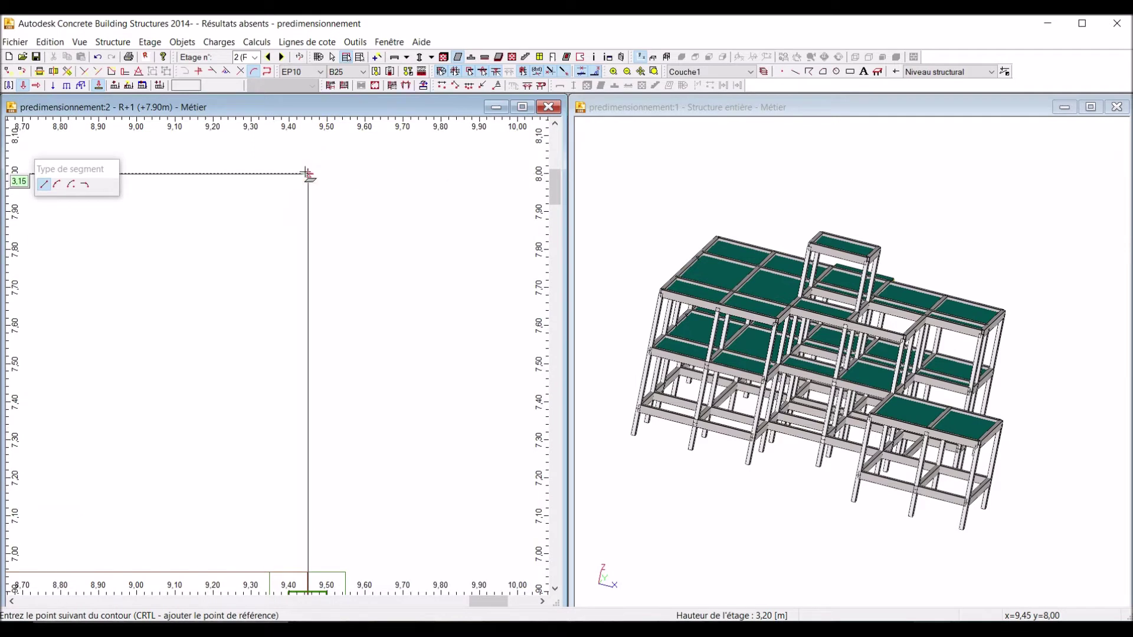
scroll(308, 212, "down", 6)
scroll(310, 349, "up", 10)
scroll(300, 344, "up", 1)
left_click(294, 319)
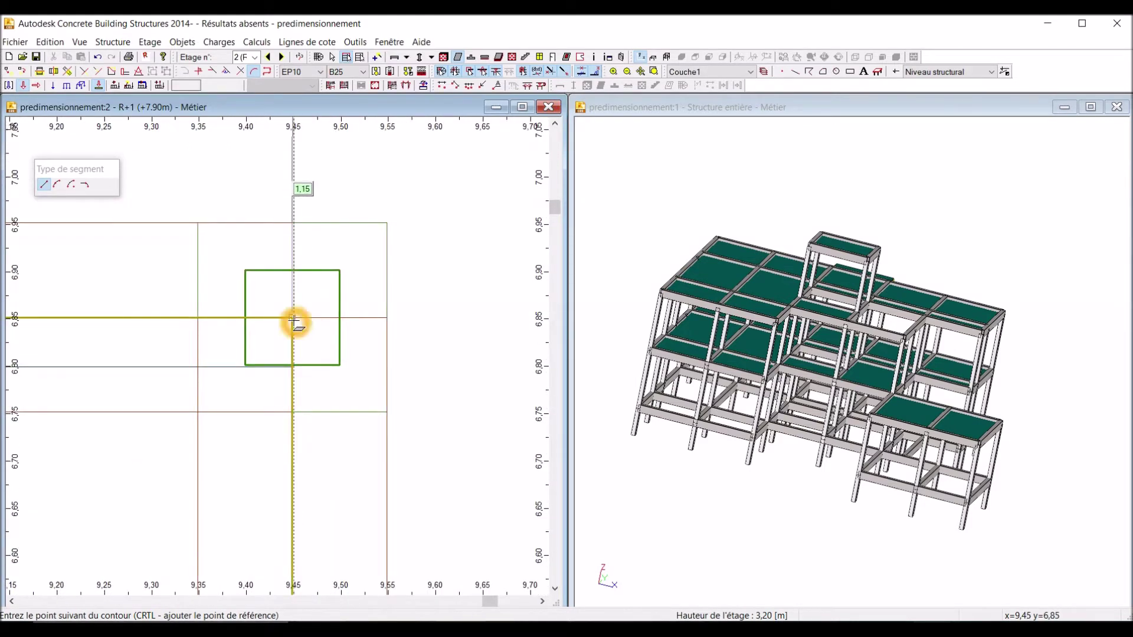
scroll(307, 319, "up", 8)
left_click(310, 319)
left_click(257, 310)
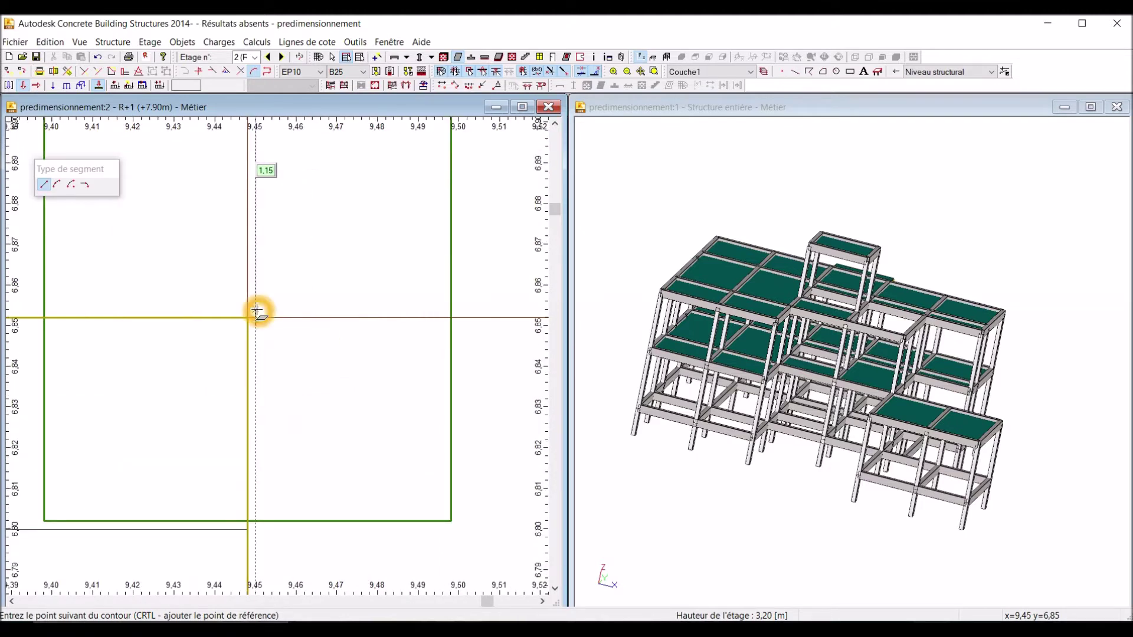
left_click(248, 319)
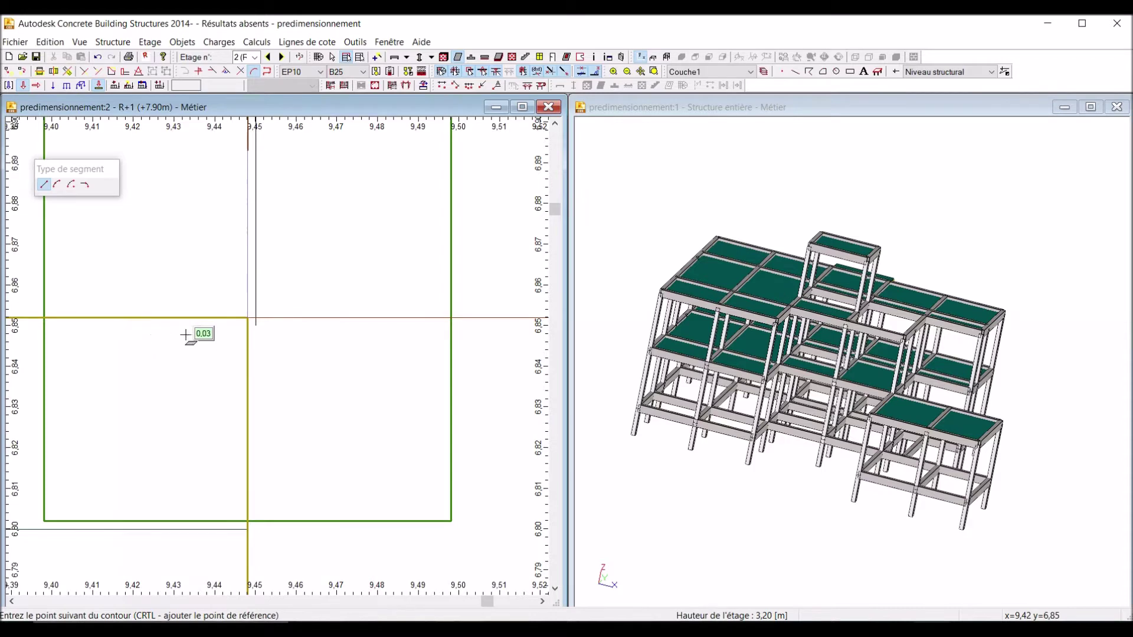
Step: Close the upper-right balcony slab contour at its starting column (6.30, 6.85)
scroll(361, 321, "down", 4)
left_click(340, 311)
scroll(339, 311, "down", 4)
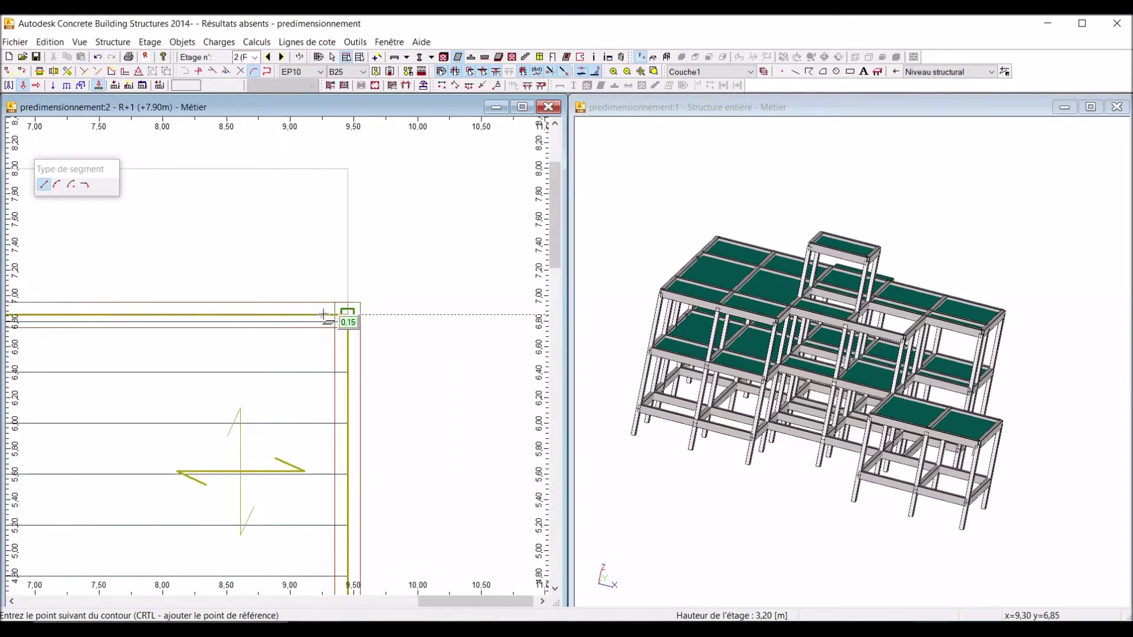
scroll(118, 292, "up", 3)
scroll(227, 262, "up", 3)
scroll(181, 261, "up", 5)
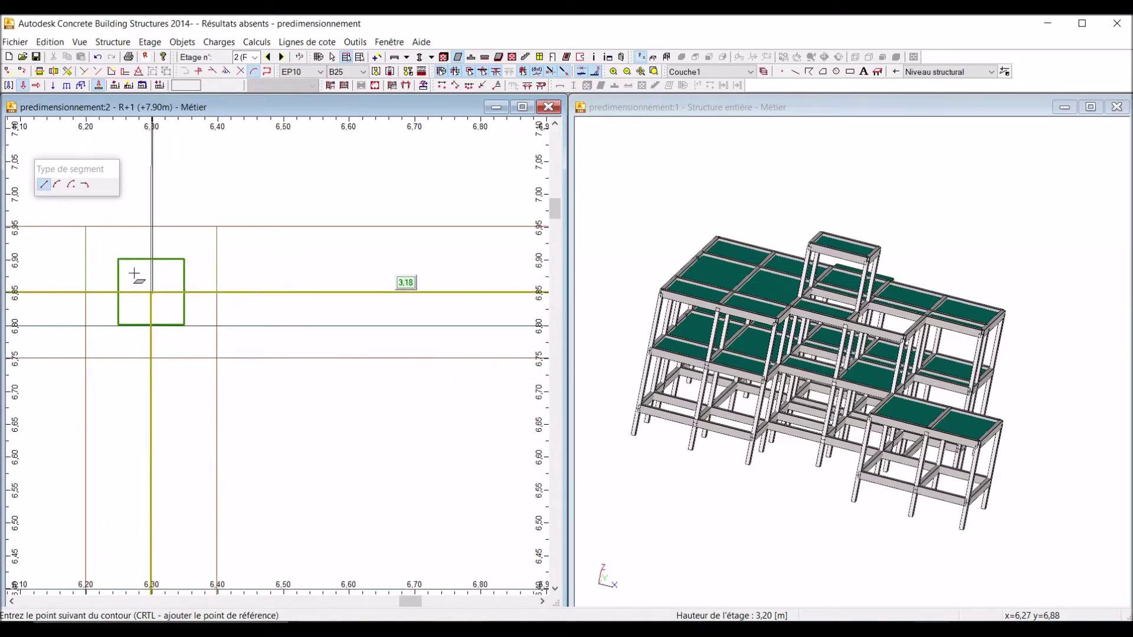
left_click(168, 324)
scroll(164, 342, "down", 3)
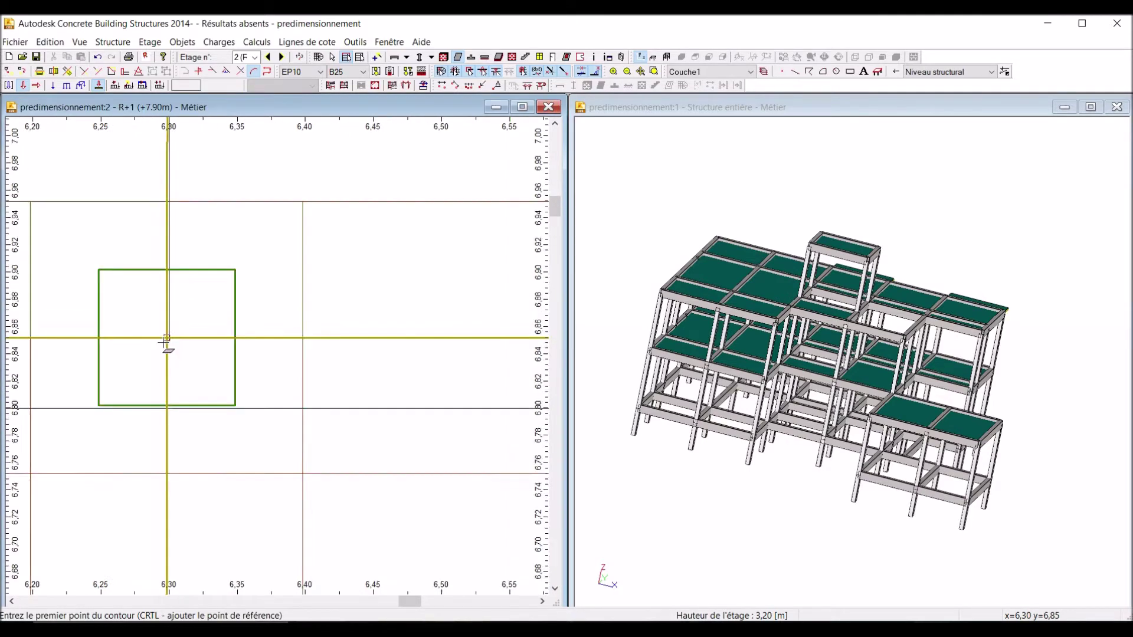
Step: Start the right-side balcony's slab contour at column (6.30, 2.35) and draw its first edge to (7.50, 2.35)
scroll(165, 343, "down", 7)
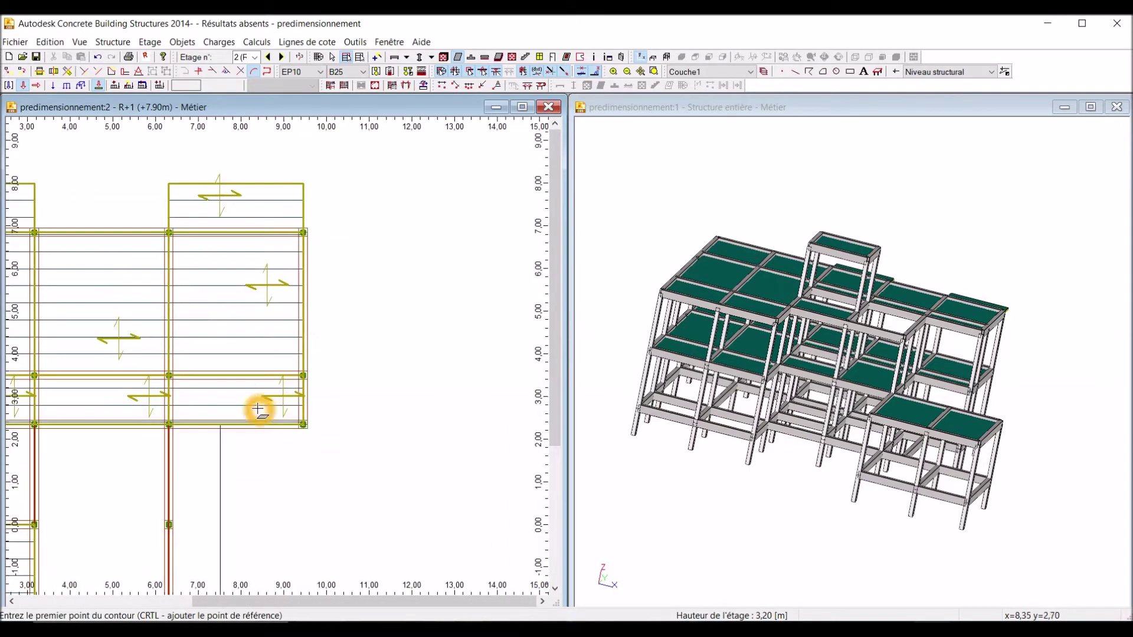
scroll(229, 447, "up", 2)
scroll(79, 400, "up", 5)
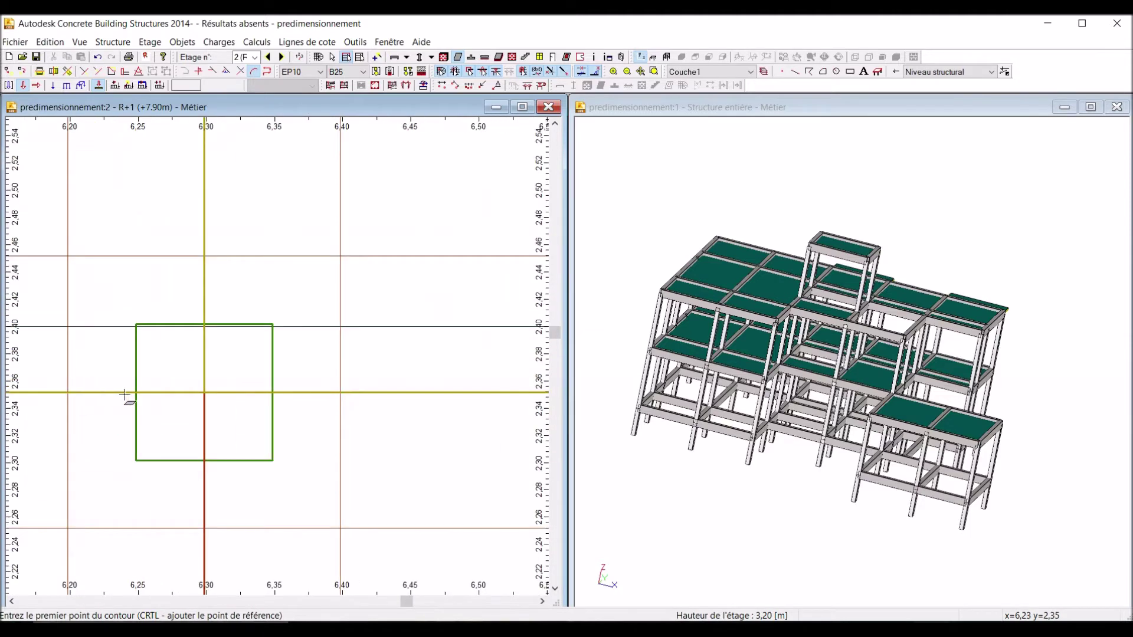
scroll(237, 397, "up", 3)
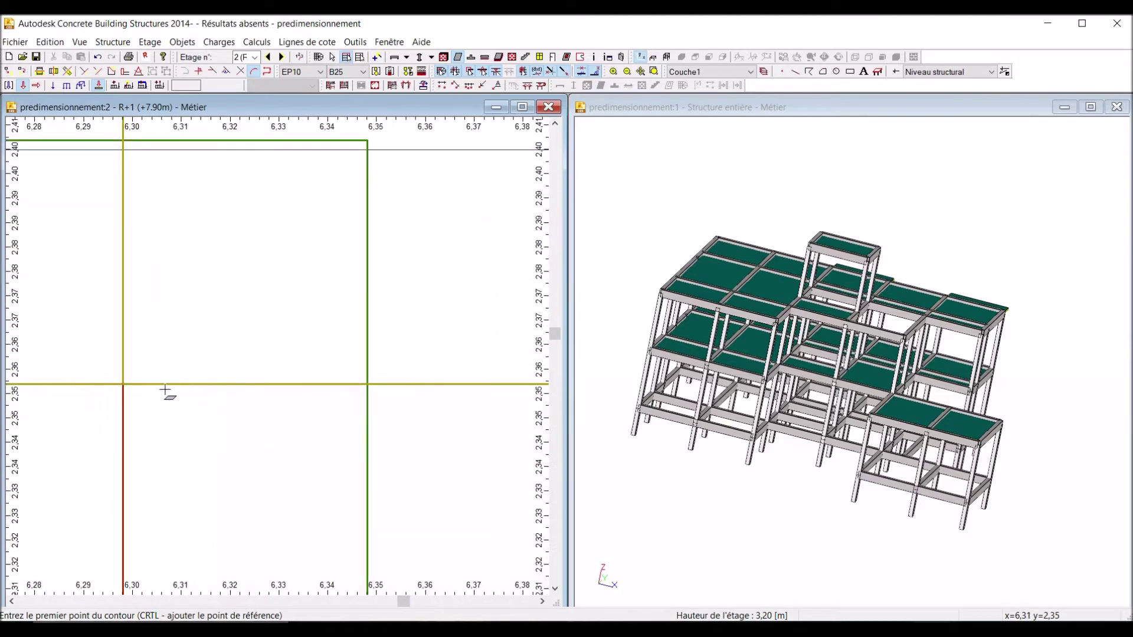
left_click(124, 384)
scroll(94, 377, "down", 6)
scroll(330, 384, "up", 7)
left_click(375, 434)
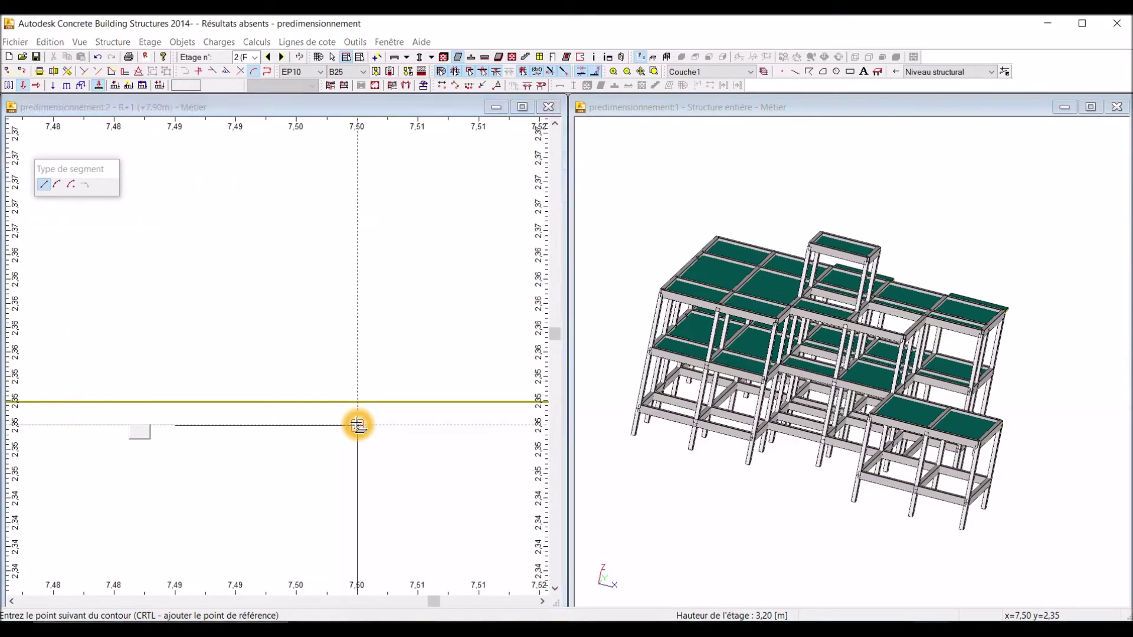
left_click(357, 403)
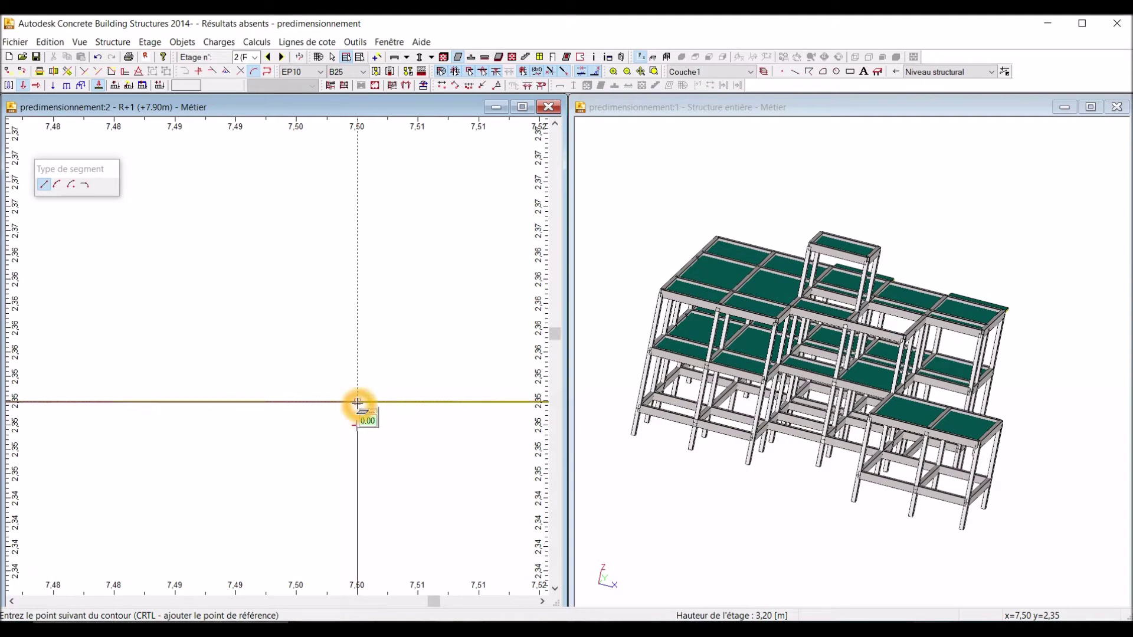
Step: Continue the right-side balcony slab contour to the outer corner (7.50, -2.15) and back to the column at (6.30, -2.15)
scroll(270, 335, "down", 12)
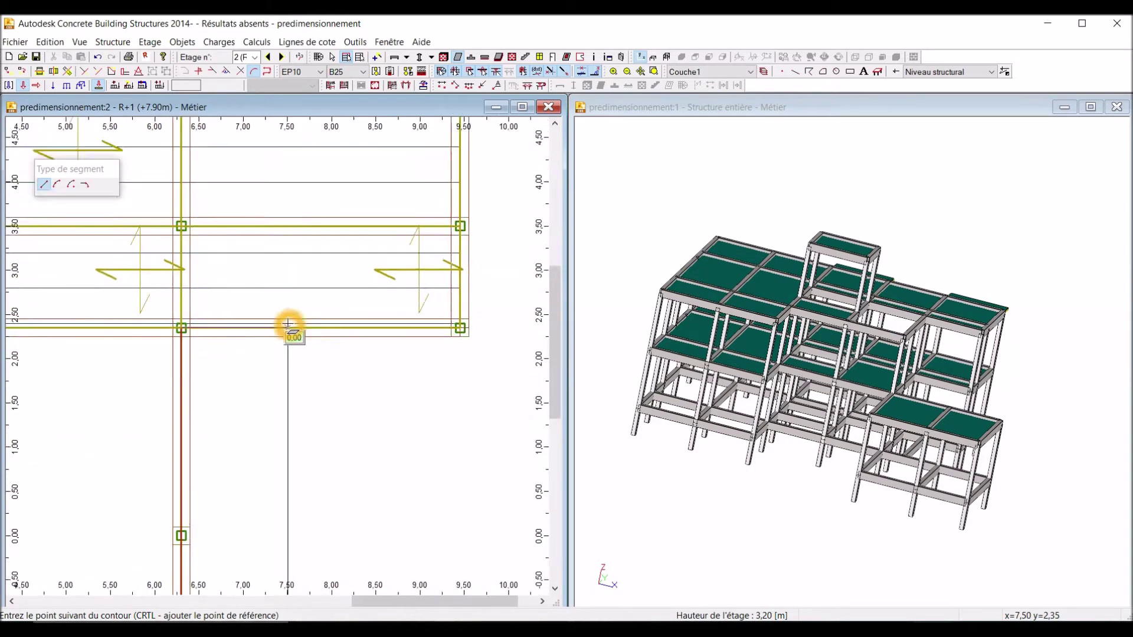
scroll(295, 397, "up", 5)
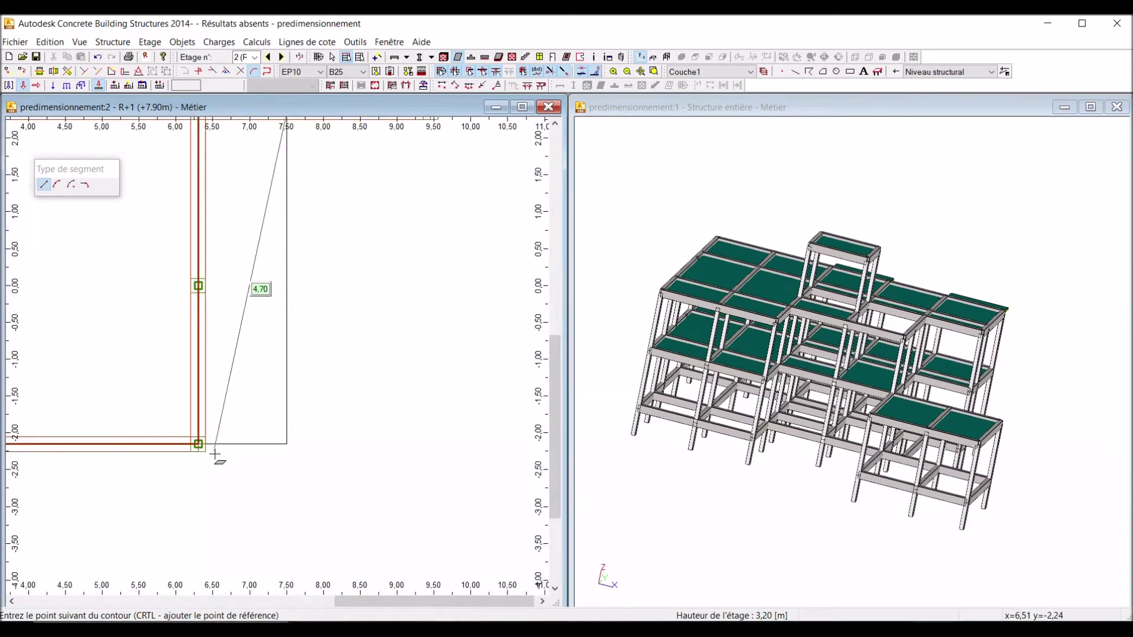
scroll(293, 449, "up", 3)
scroll(291, 448, "up", 3)
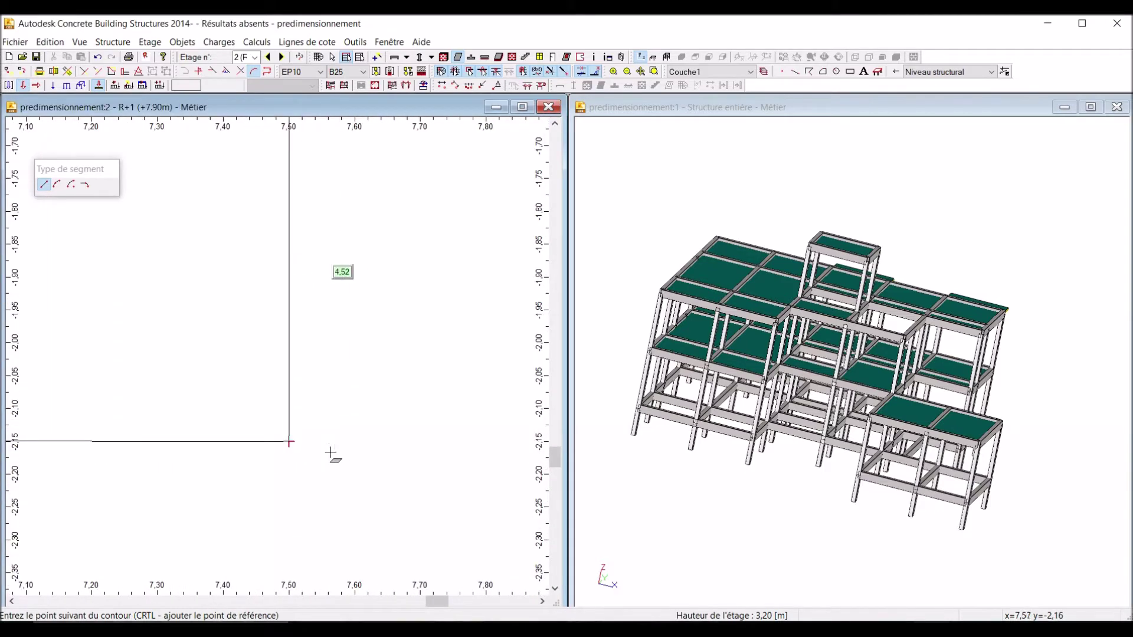
left_click(290, 442)
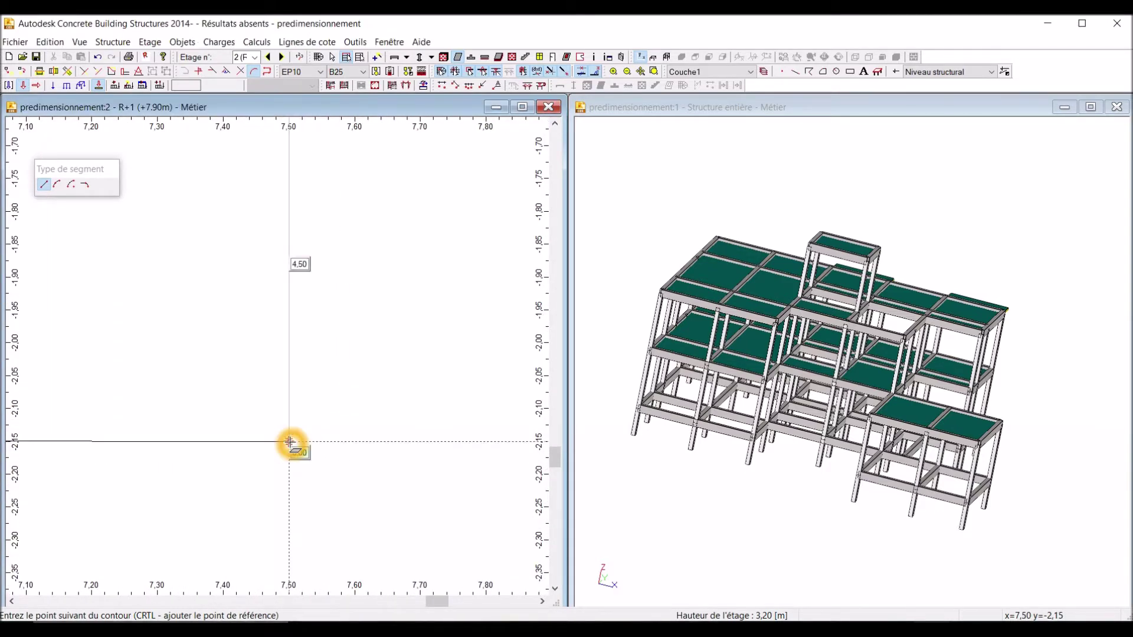
scroll(329, 435, "down", 11)
scroll(176, 442, "up", 7)
scroll(316, 425, "up", 1)
scroll(321, 423, "up", 3)
scroll(397, 399, "up", 3)
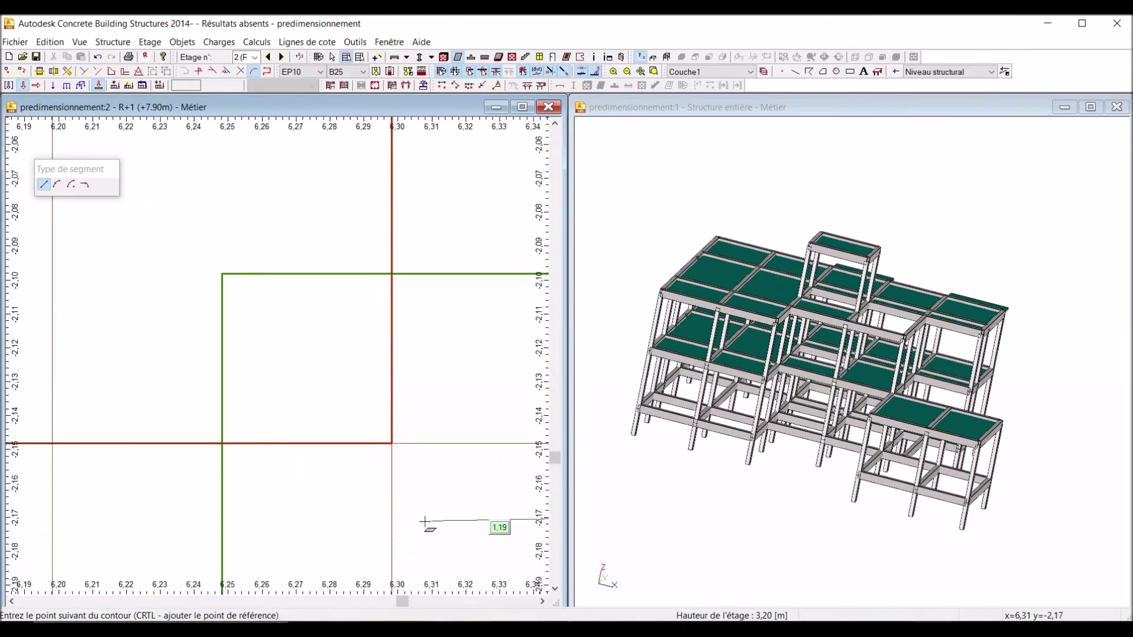
left_click(392, 443)
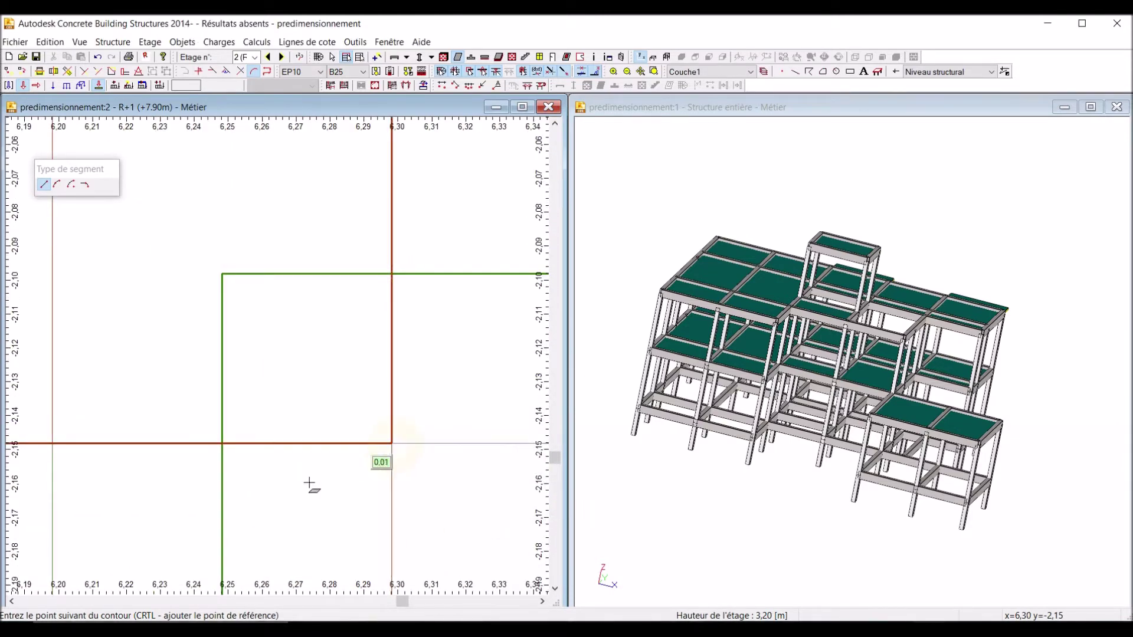
Step: Close the right-side balcony slab contour at its starting column (6.30, 2.35)
scroll(218, 498, "down", 2)
scroll(236, 496, "down", 8)
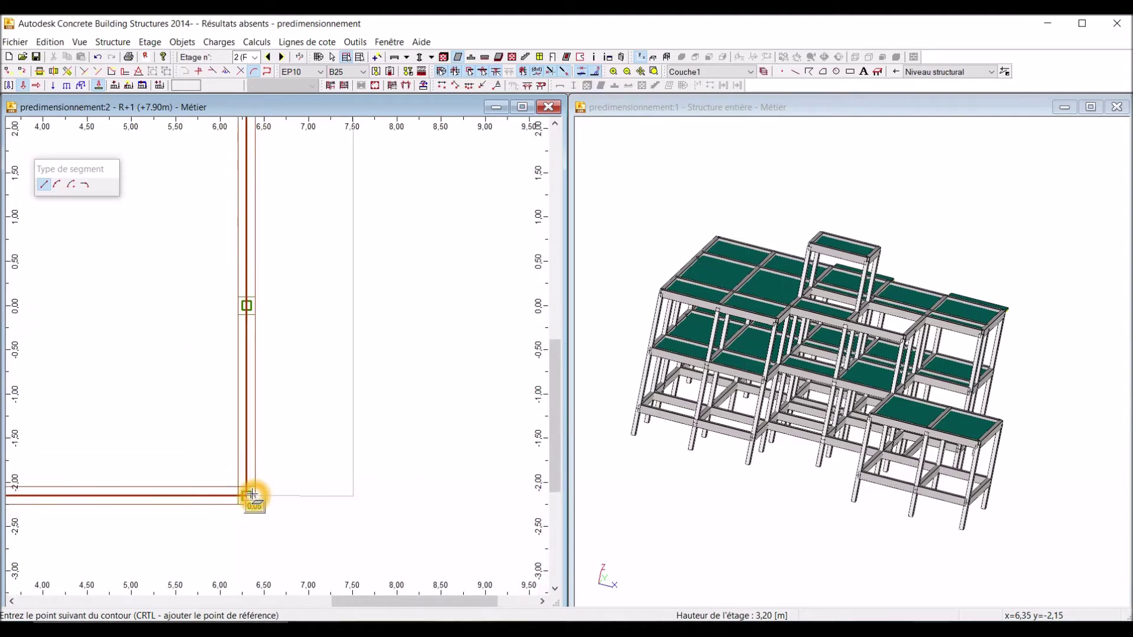
scroll(253, 190, "up", 7)
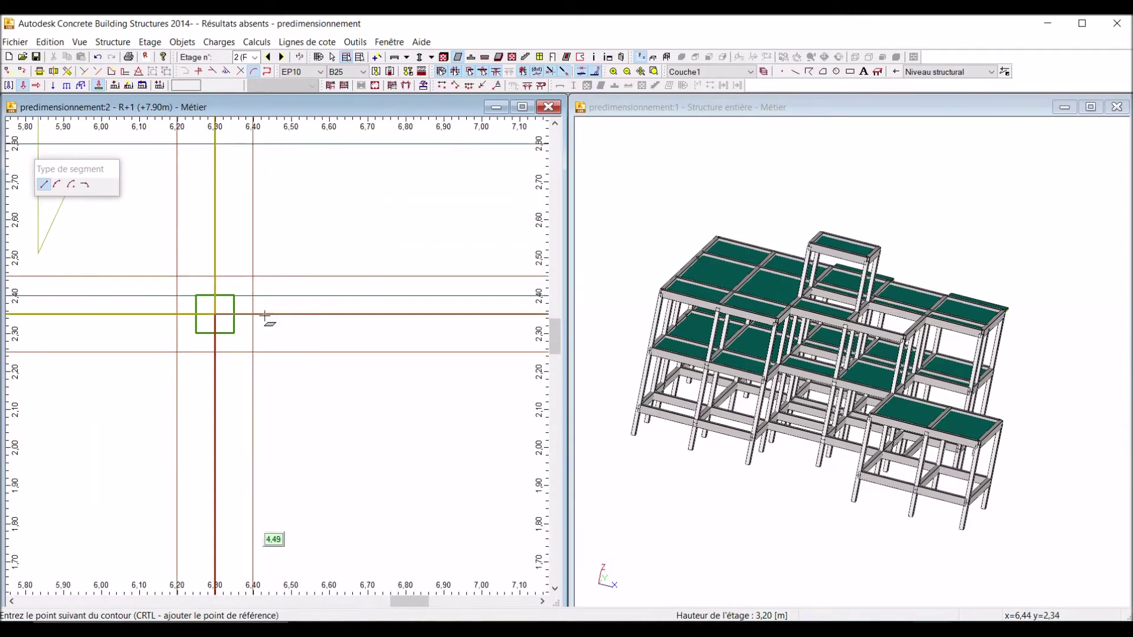
scroll(222, 313, "up", 1)
left_click(205, 317)
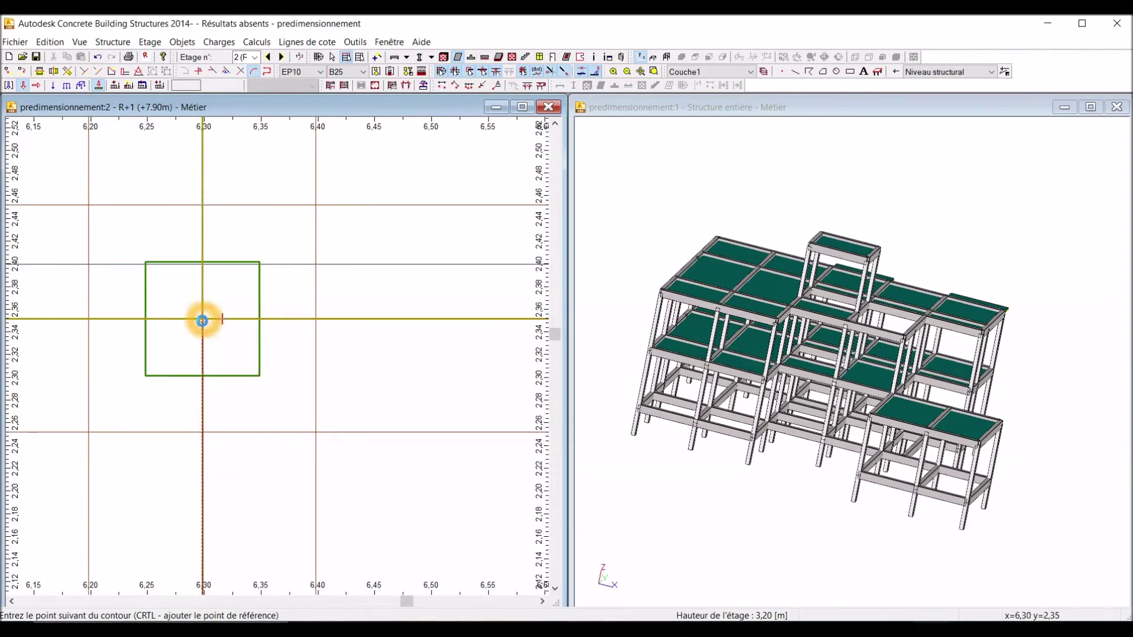
scroll(213, 386, "down", 8)
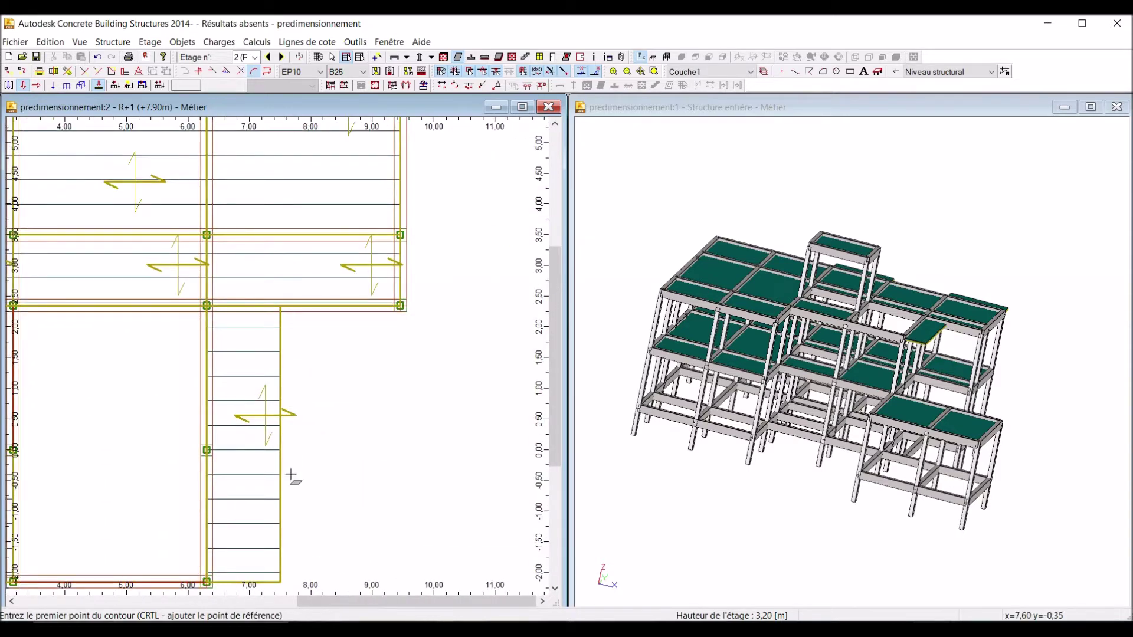
Step: Start a slab contour for the empty bay beside the balcony at column (6.30, -2.15), drawing its first edge to (3.15, -2.15)
scroll(308, 464, "up", 2)
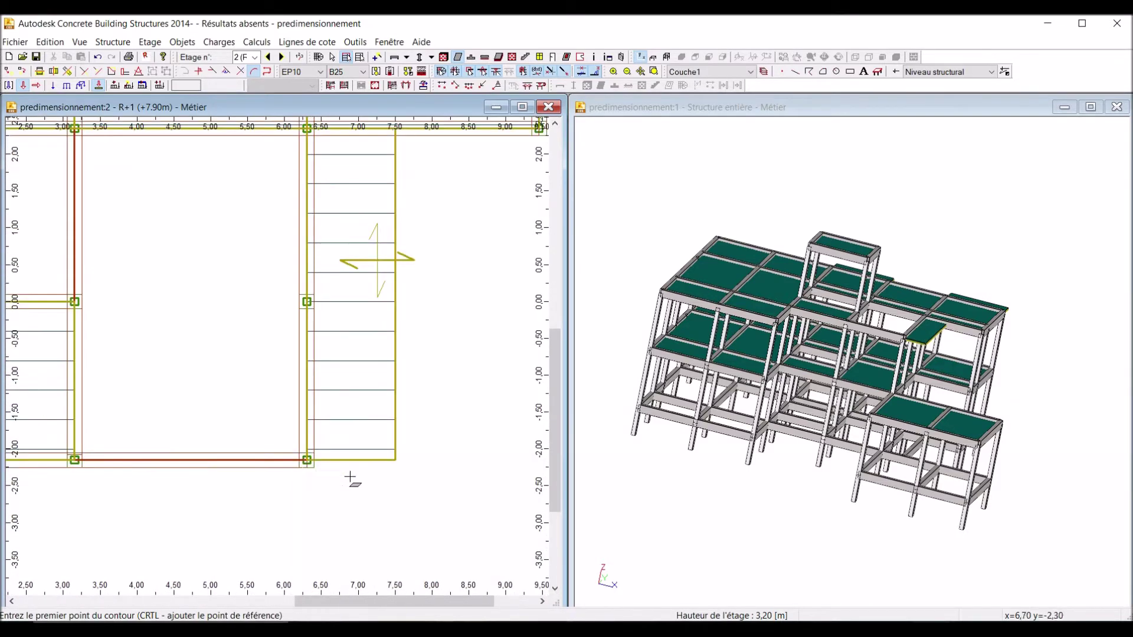
scroll(309, 465, "up", 7)
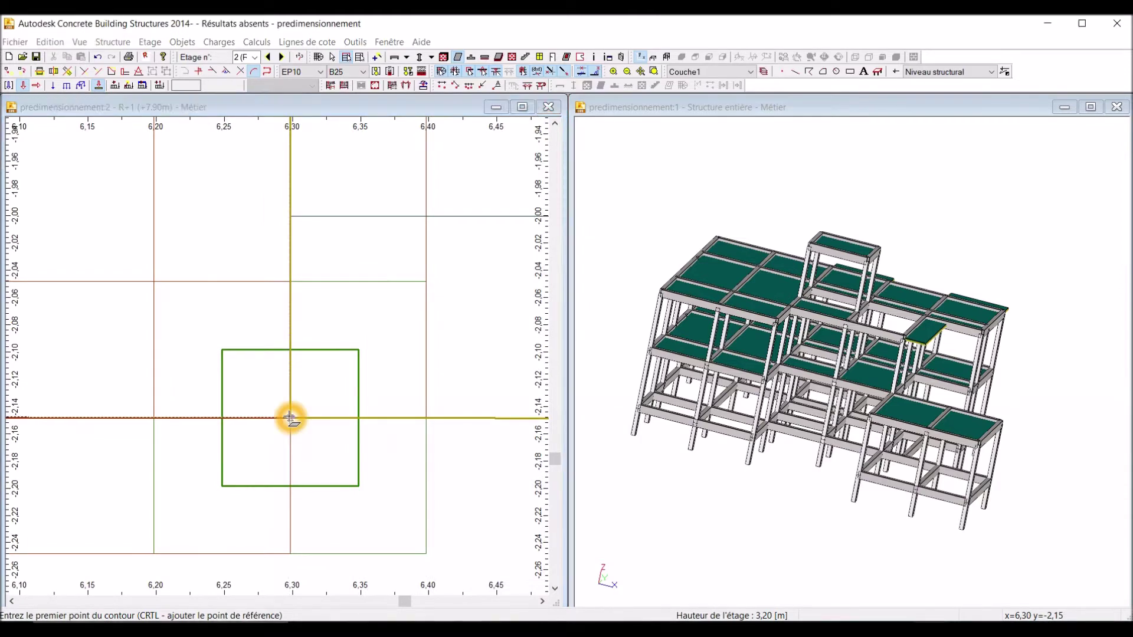
left_click(287, 420)
scroll(321, 455, "down", 6)
scroll(337, 456, "down", 2)
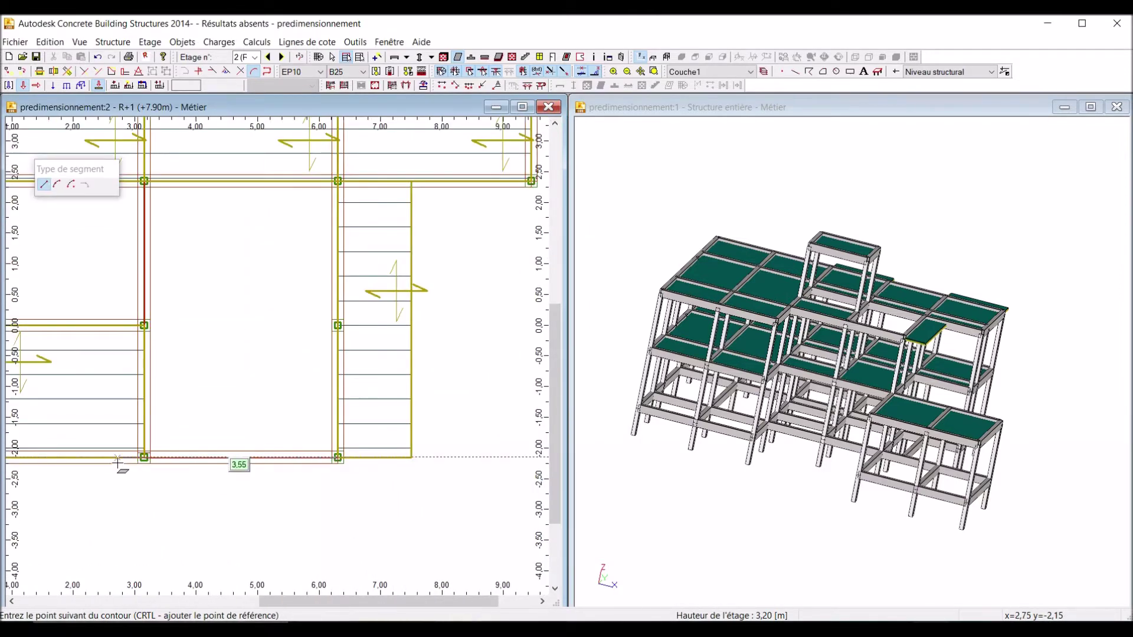
scroll(189, 448, "up", 8)
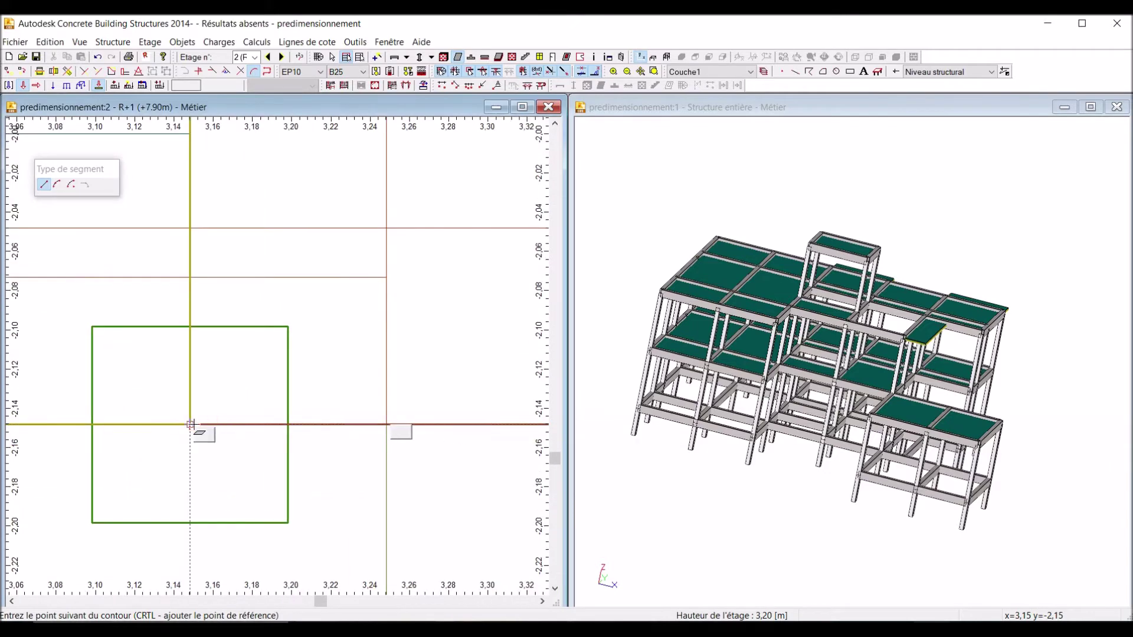
left_click(189, 425)
Step: Continue the empty bay's slab contour up to the column at (3.15, 2.35)
scroll(195, 501, "down", 10)
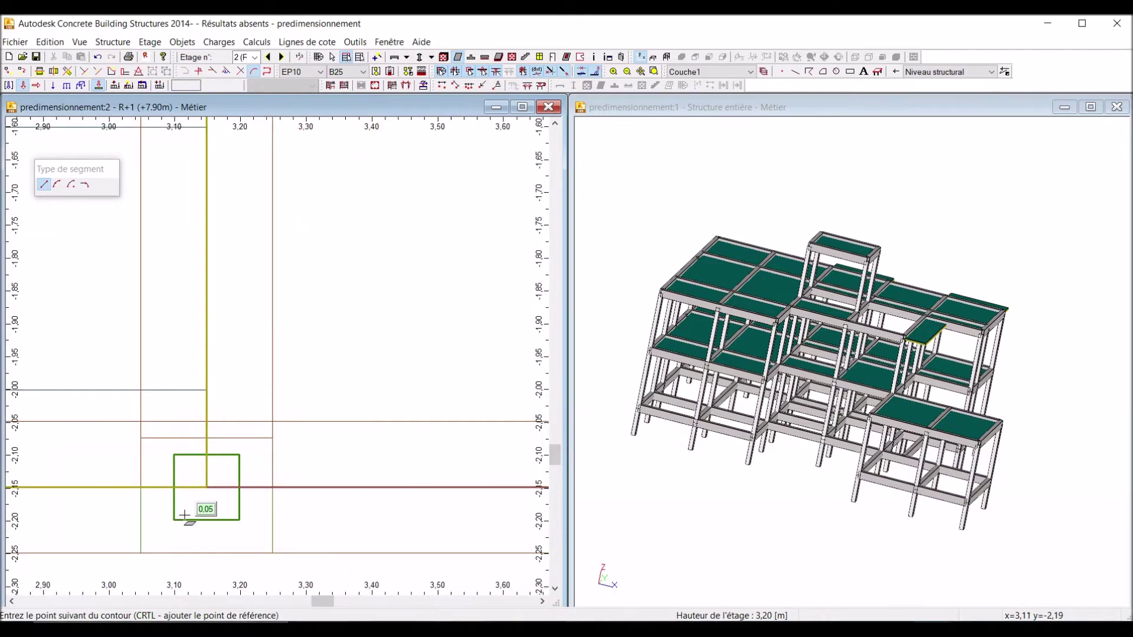
scroll(203, 330, "up", 10)
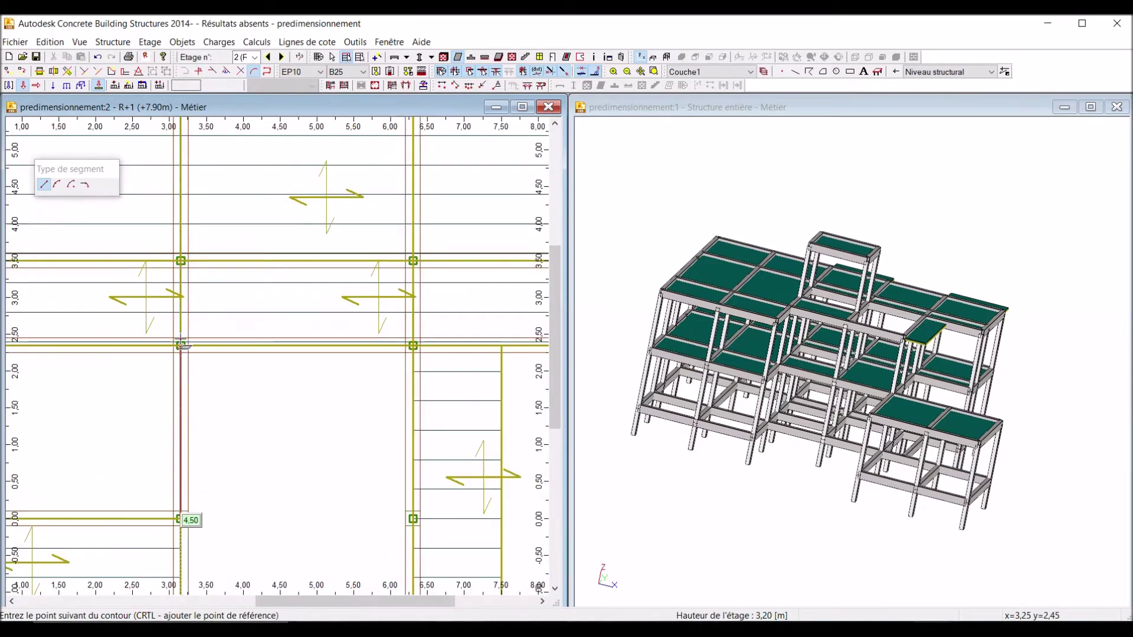
left_click(125, 361)
scroll(125, 361, "up", 9)
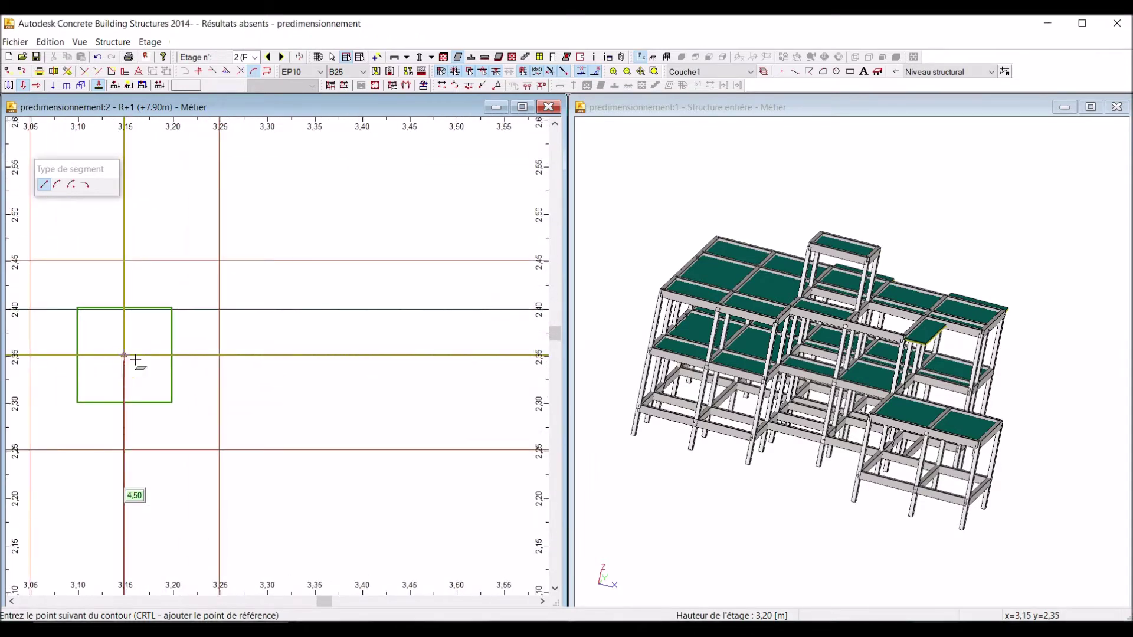
left_click(130, 356)
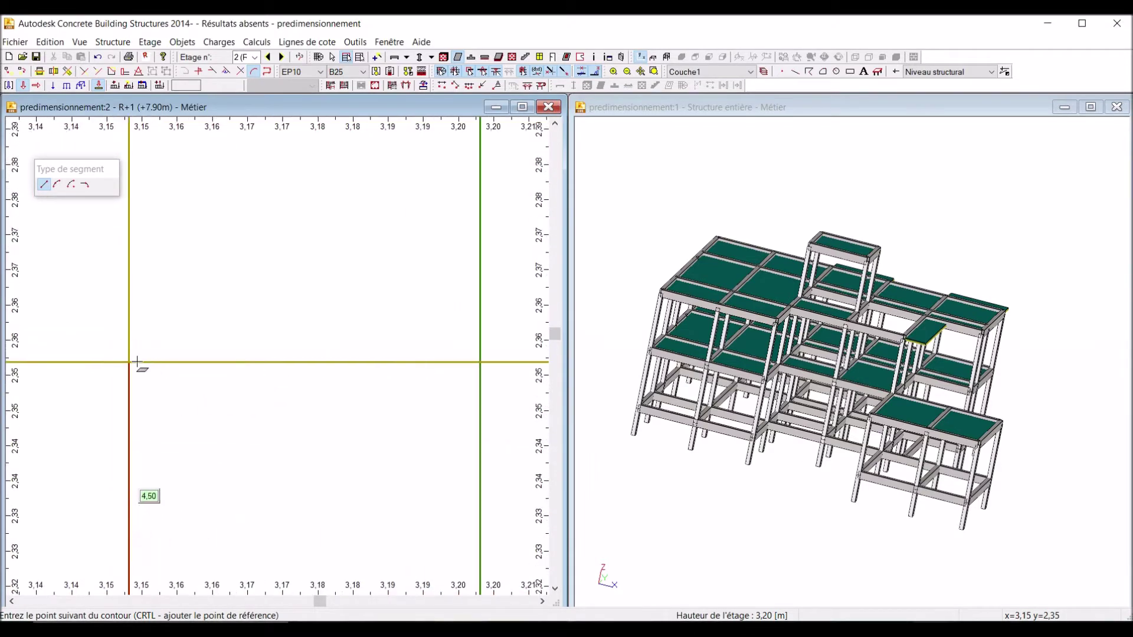
Step: Complete the bay's slab contour through column (6.30, 2.35), closing it at the starting column (6.30, -2.15)
scroll(130, 361, "down", 14)
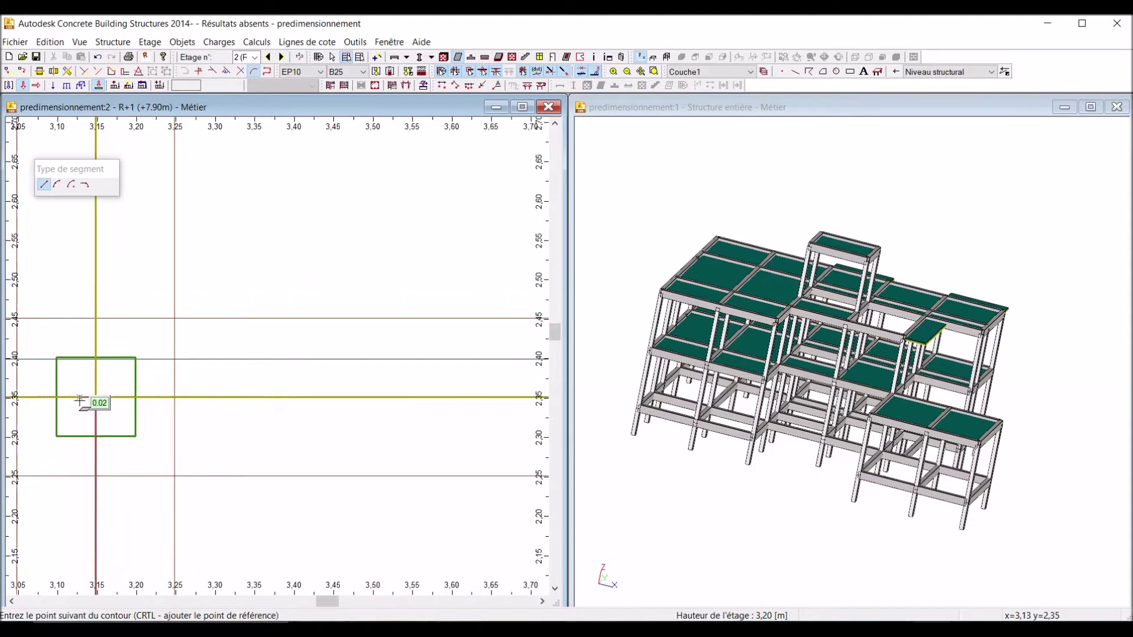
scroll(149, 391, "down", 3)
scroll(291, 399, "up", 10)
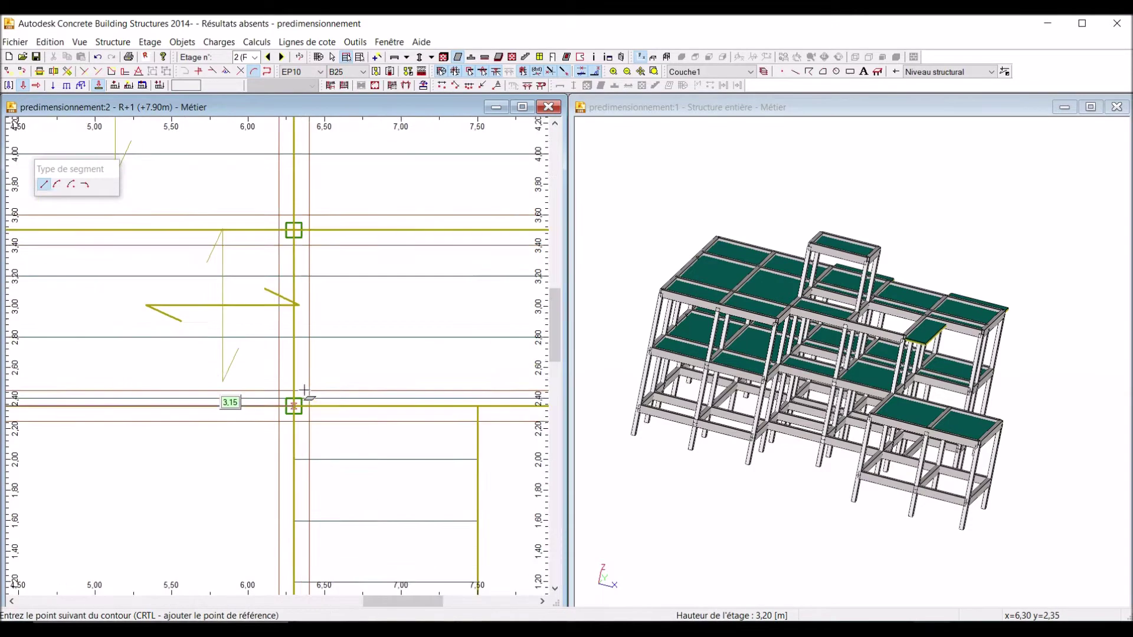
scroll(282, 491, "up", 2)
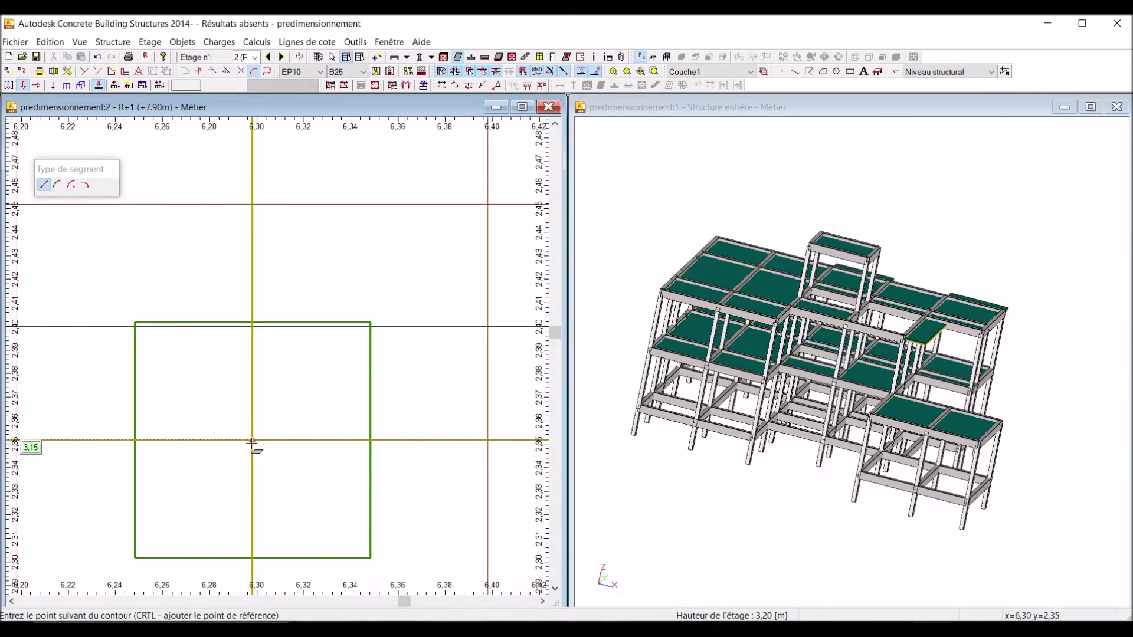
left_click(253, 439)
scroll(235, 380, "down", 15)
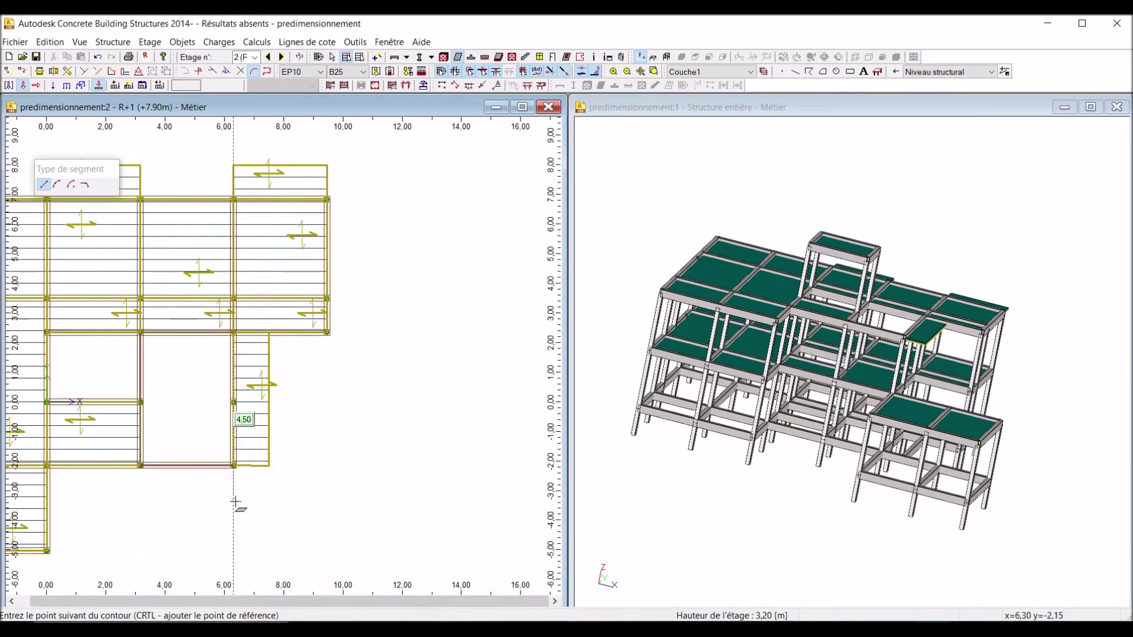
scroll(235, 502, "up", 12)
left_click(216, 316)
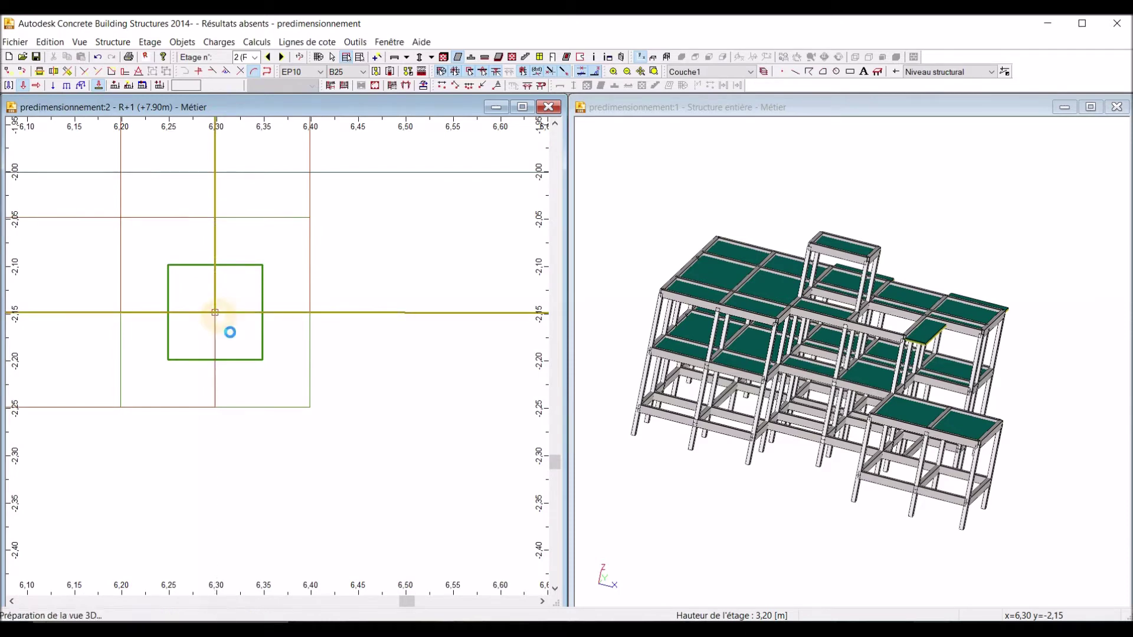
scroll(278, 460, "down", 12)
left_click(261, 461)
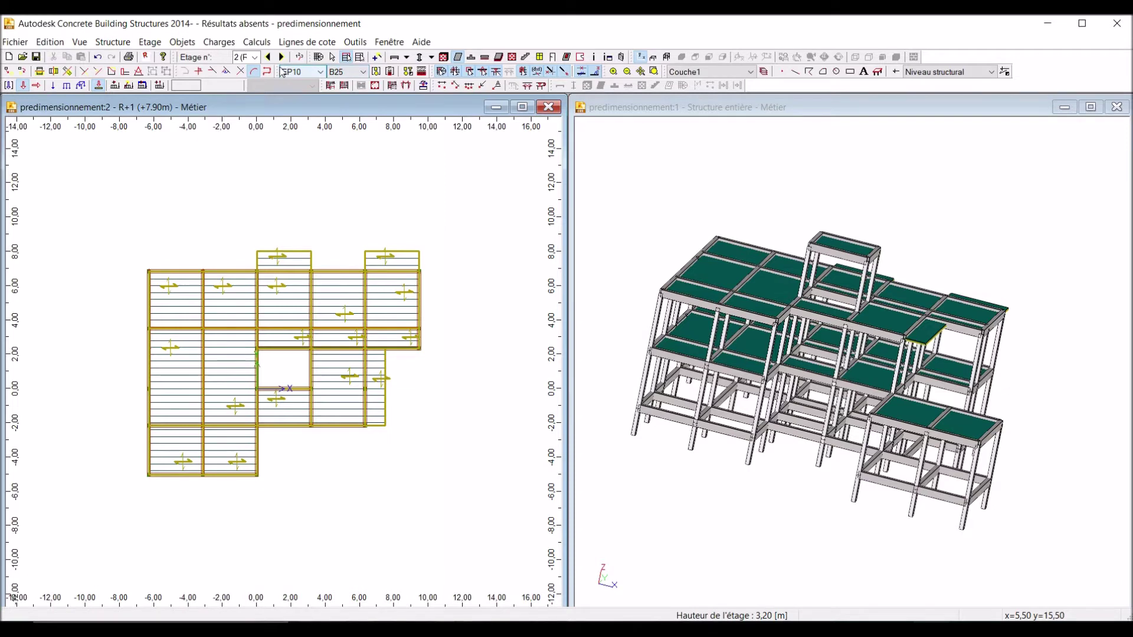
Step: On the RDC storey, start the side balcony's slab contour at (7.50, -2.15), drawing its first edge to column (6.30, -2.15)
left_click(270, 56)
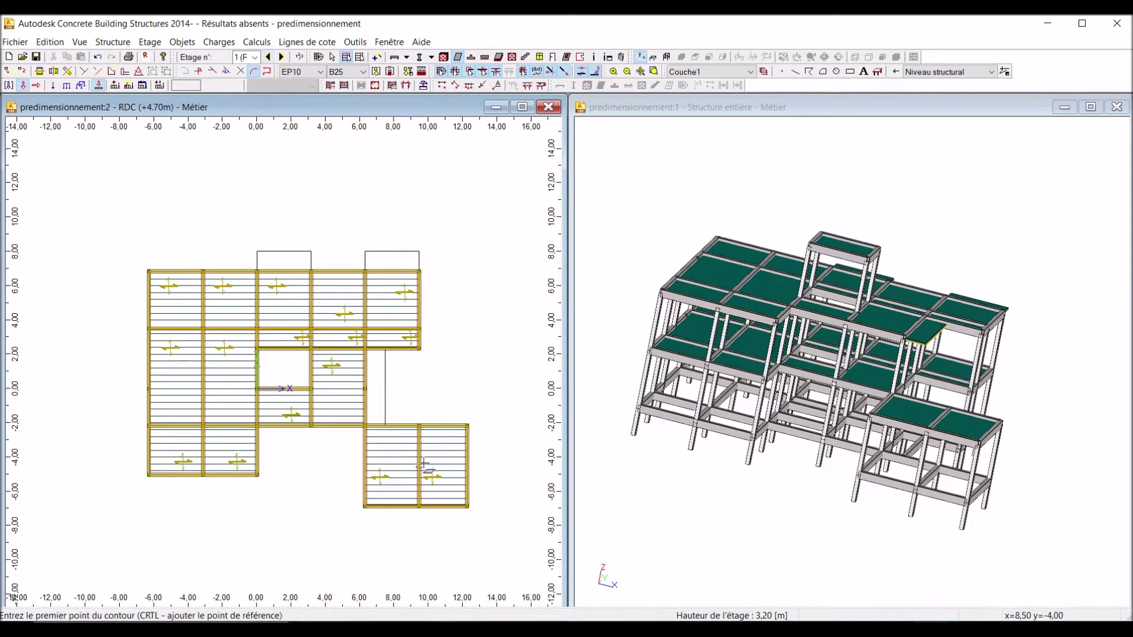
scroll(393, 451, "up", 3)
scroll(363, 393, "up", 8)
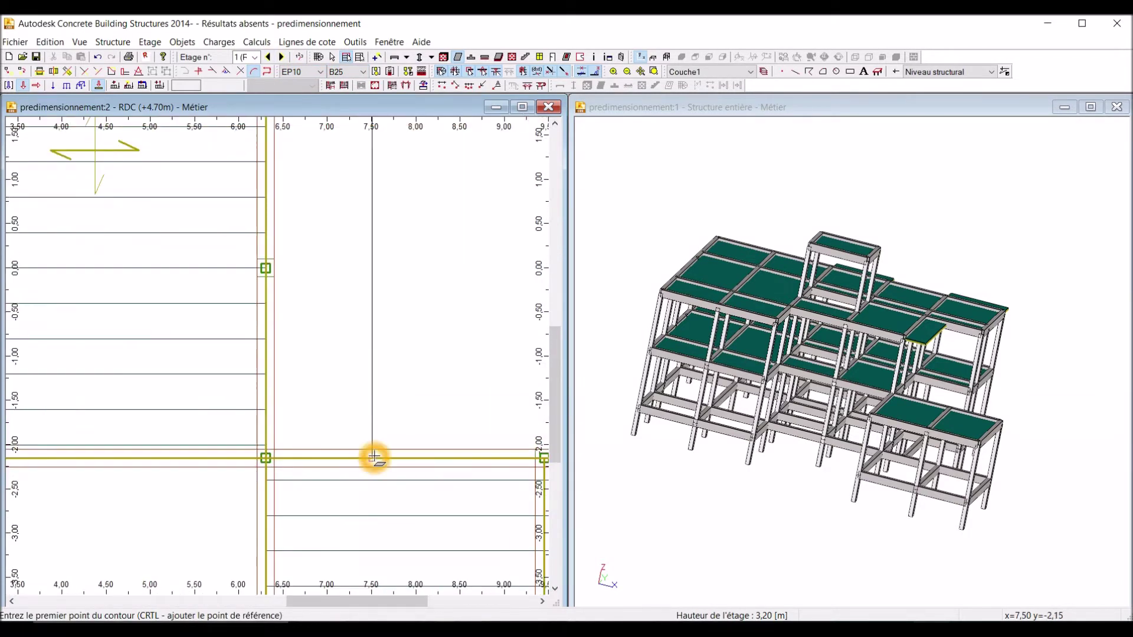
left_click(366, 464)
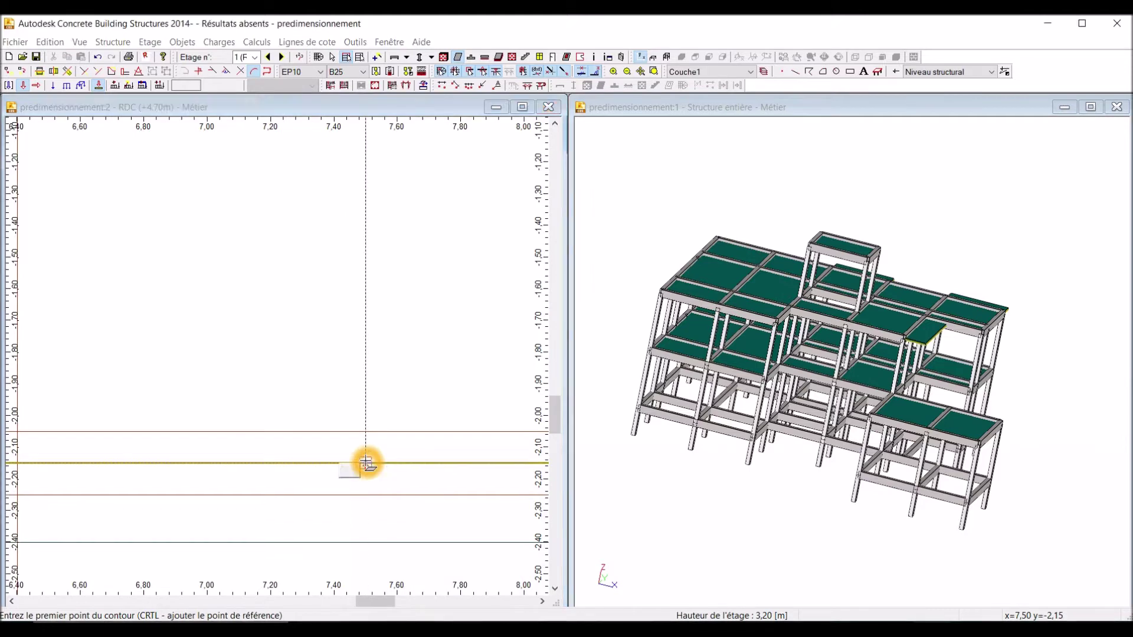
scroll(366, 390, "down", 4)
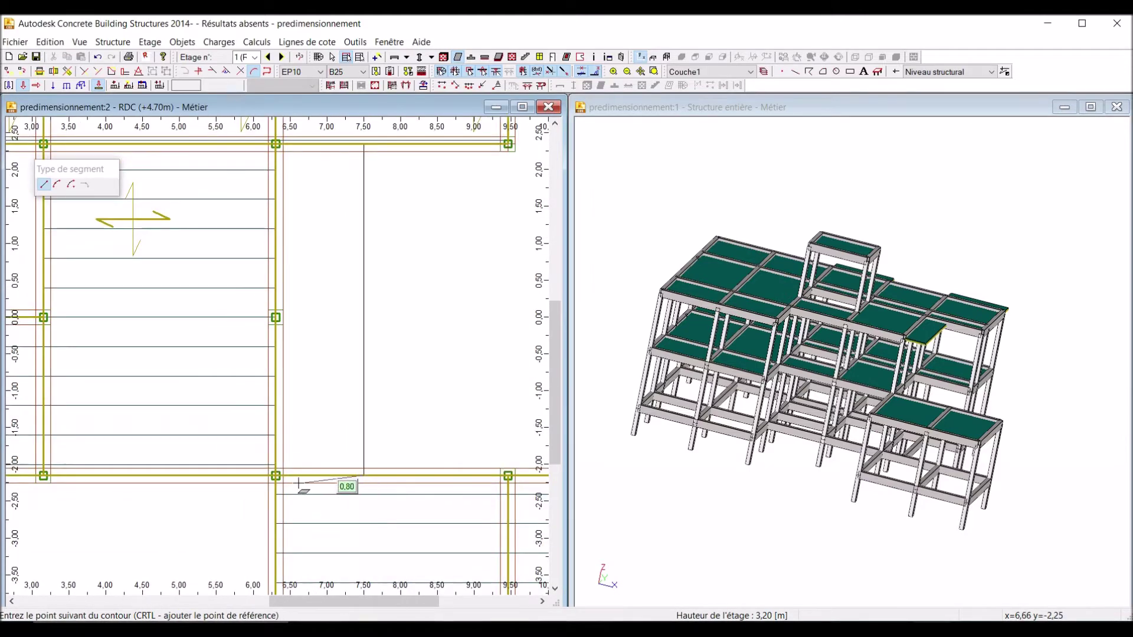
scroll(266, 455, "up", 6)
scroll(259, 445, "up", 4)
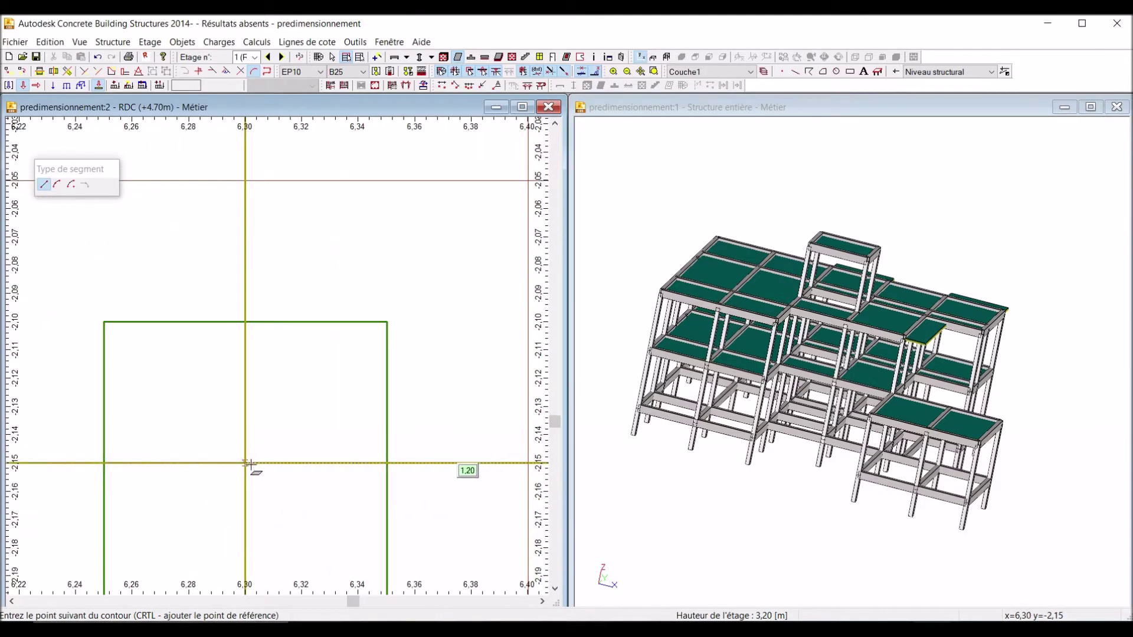
scroll(247, 466, "down", 10)
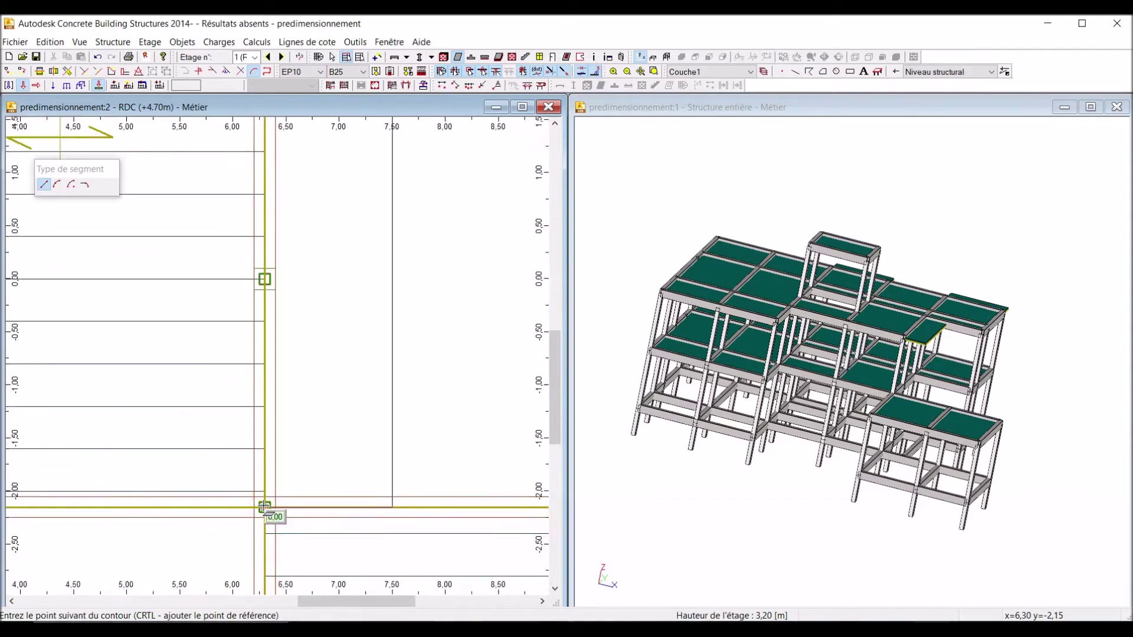
Step: Continue the side balcony's slab contour through column (6.30, 2.35) to the outer corner (7.50, 2.35)
scroll(277, 315, "up", 10)
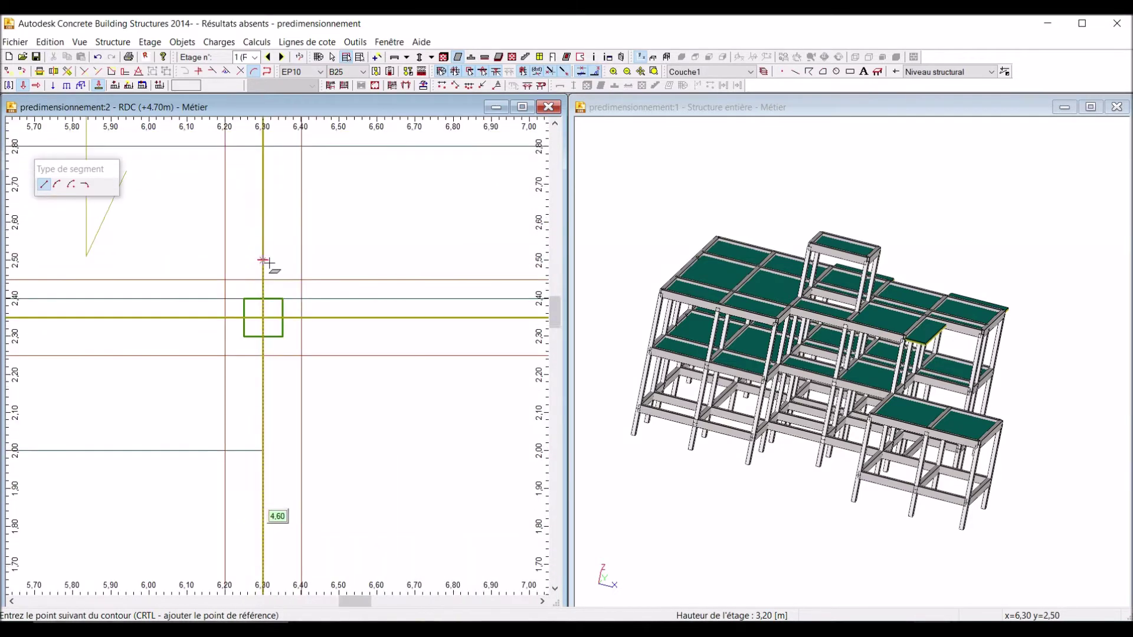
left_click(241, 391)
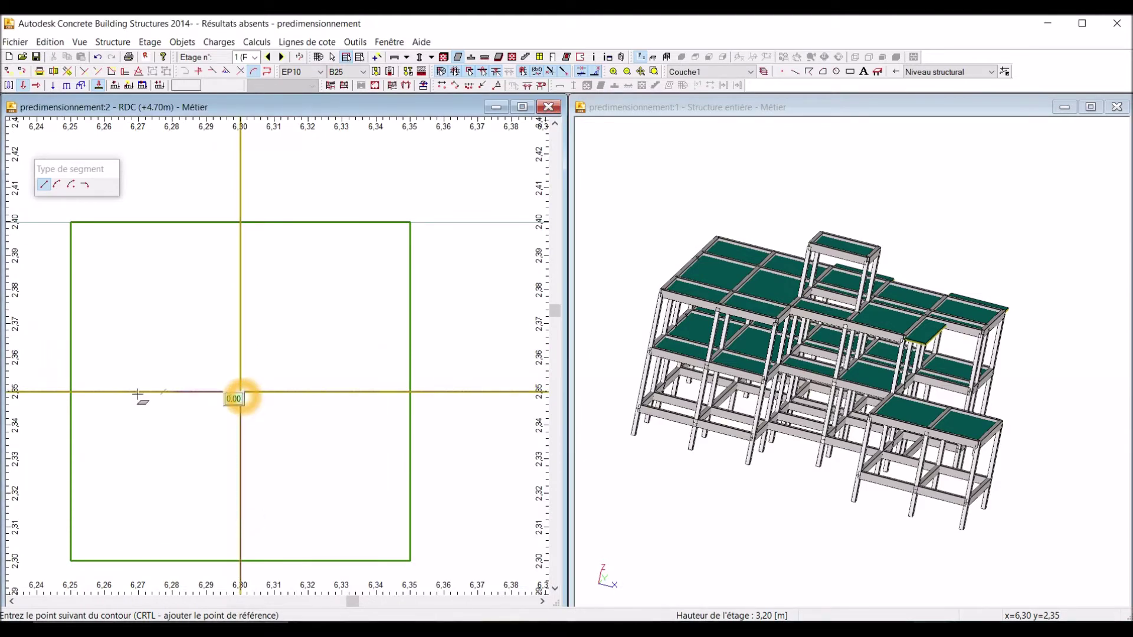
scroll(177, 394, "down", 7)
scroll(384, 390, "up", 8)
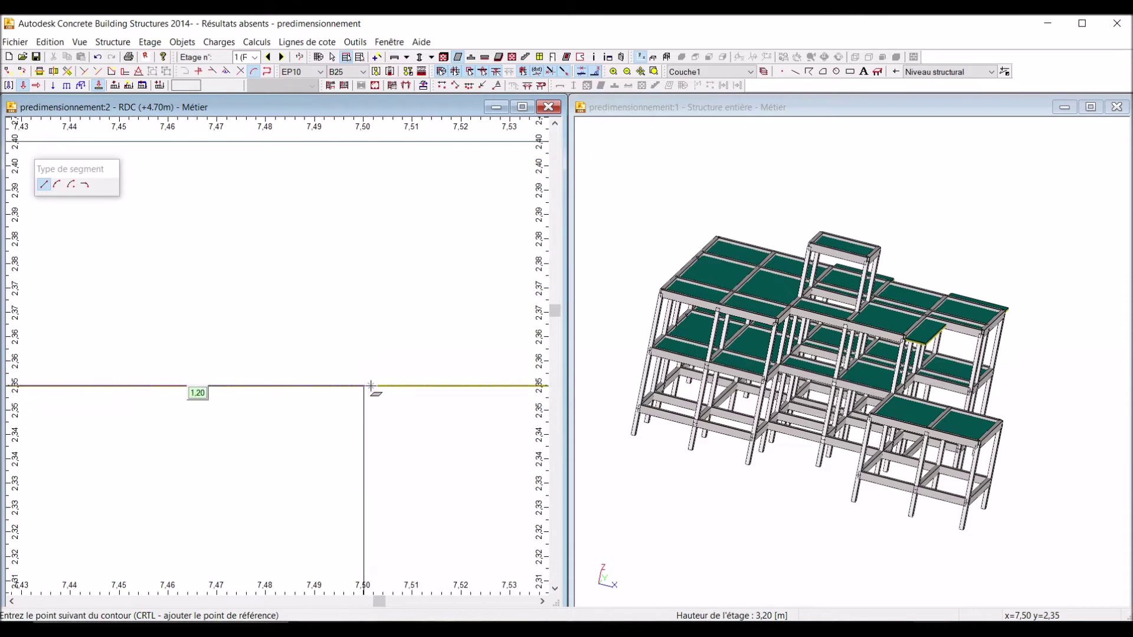
left_click(364, 387)
Step: Close the side balcony's slab contour at its starting corner (7.50, -2.15)
scroll(295, 339, "down", 10)
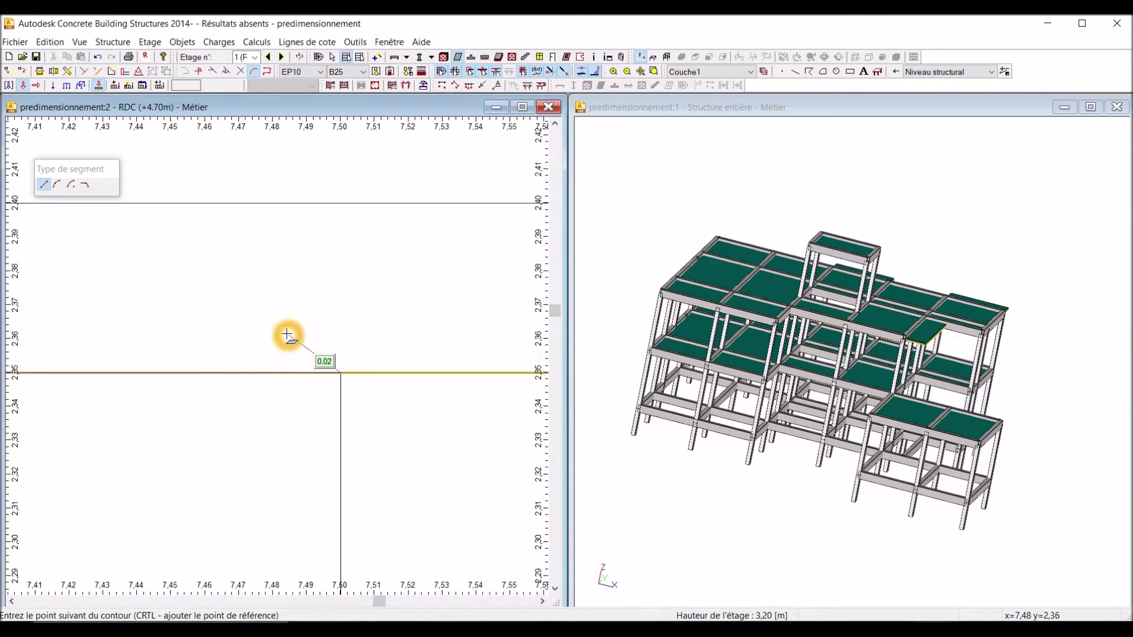
scroll(313, 420, "up", 4)
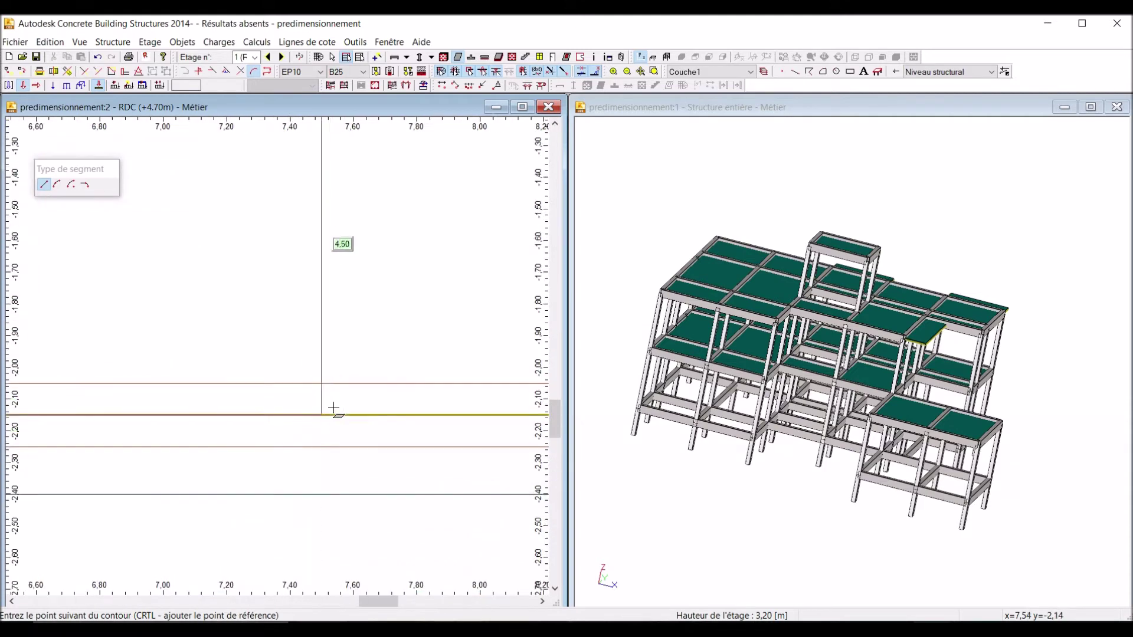
scroll(371, 417, "up", 2)
left_click(371, 417, "ctrl")
left_click(311, 388)
scroll(311, 390, "down", 9)
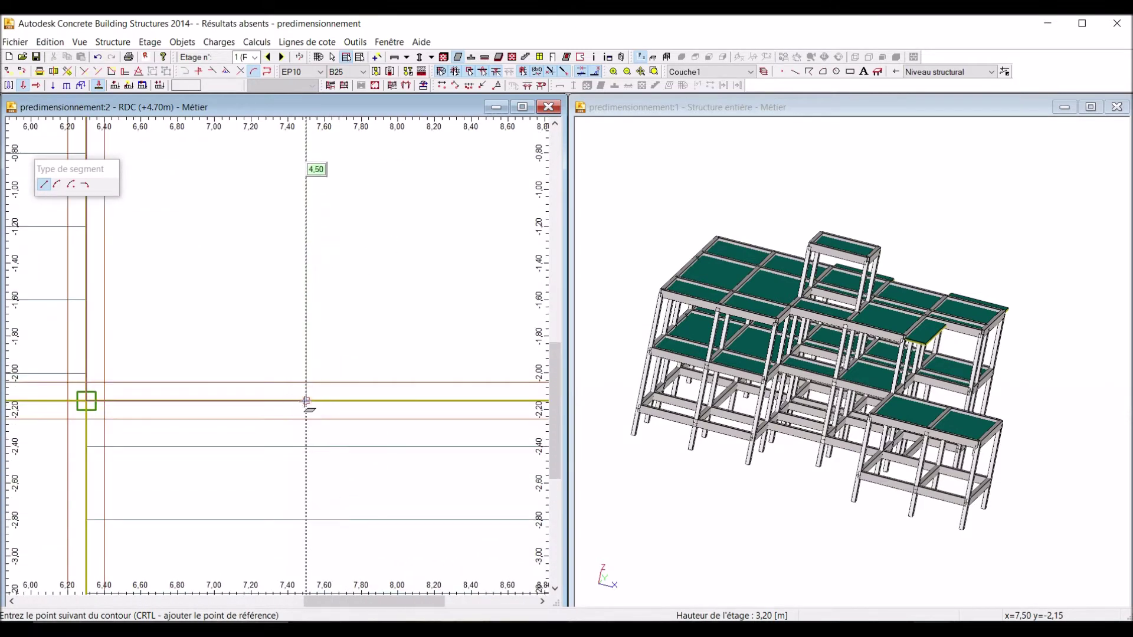
left_click(320, 402)
scroll(308, 400, "up", 12)
left_click(292, 417)
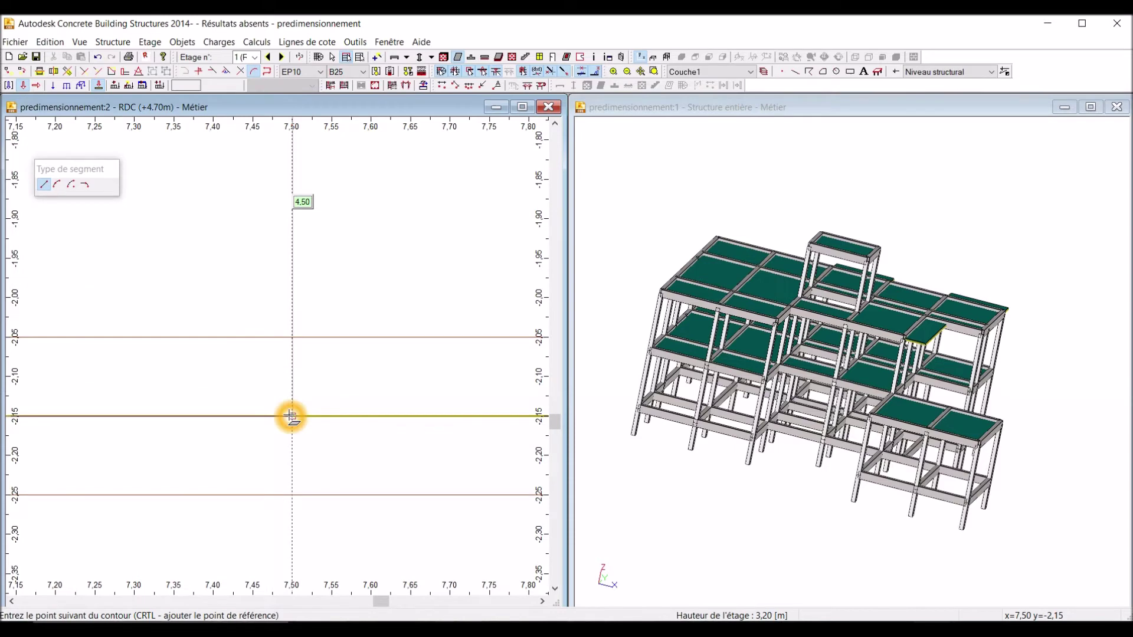
left_click(292, 417)
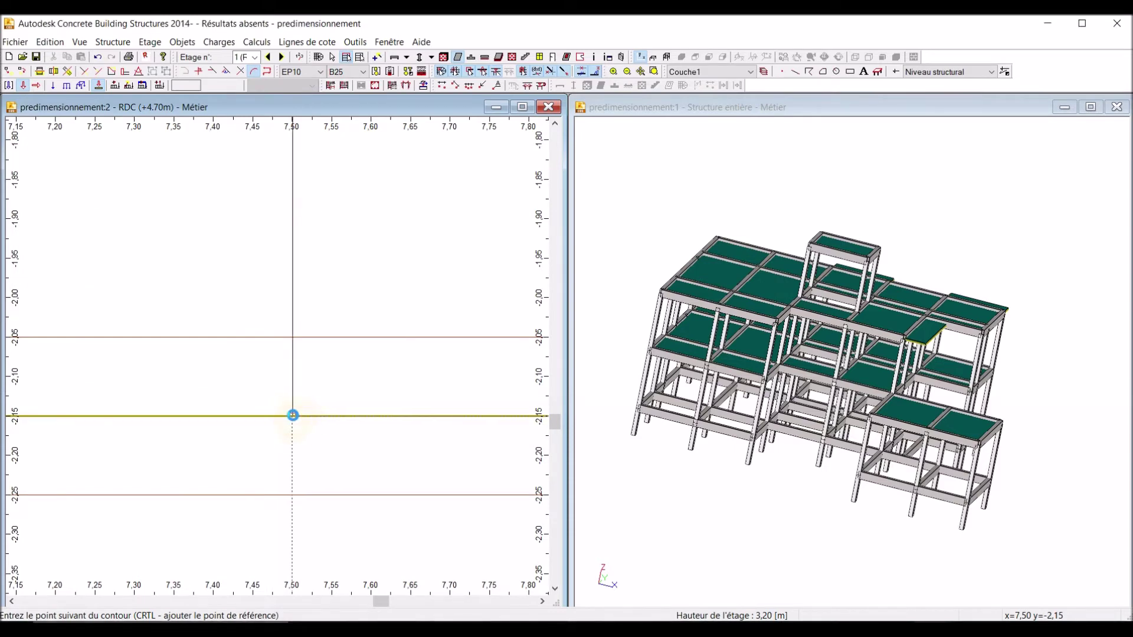
scroll(295, 438, "down", 15)
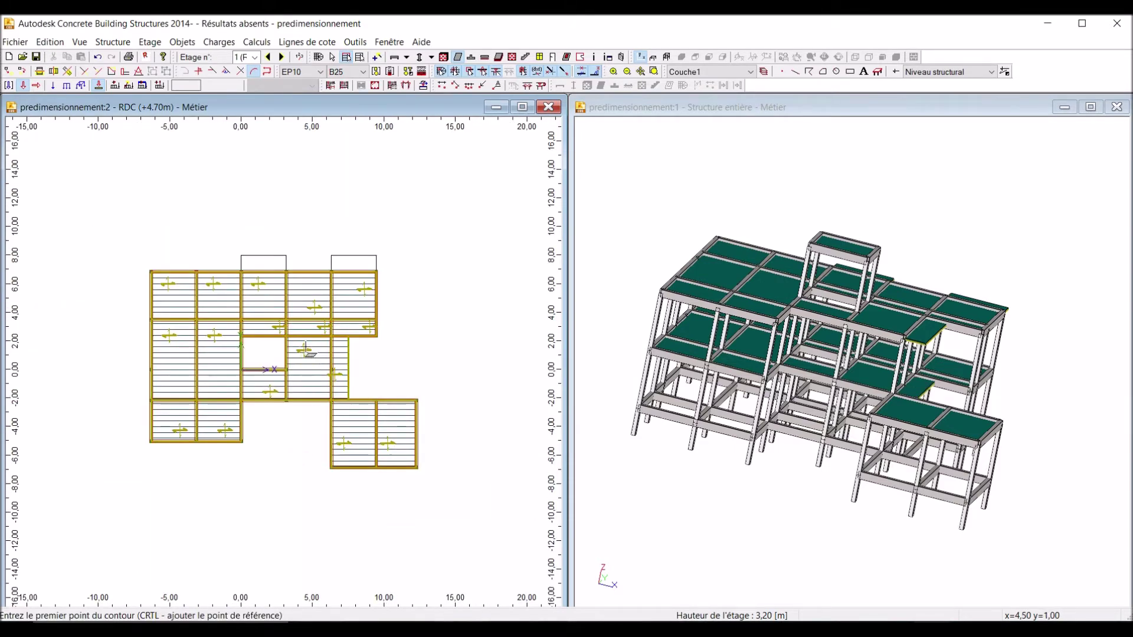
Step: Start the RDC end-bay balcony's slab contour at column (9.45, 6.85), drawing its first edge to the outer corner (9.45, 8.00)
scroll(267, 254, "up", 5)
middle_click(263, 228)
scroll(389, 235, "down", 3)
scroll(413, 208, "up", 2)
scroll(412, 202, "up", 2)
scroll(459, 148, "up", 2)
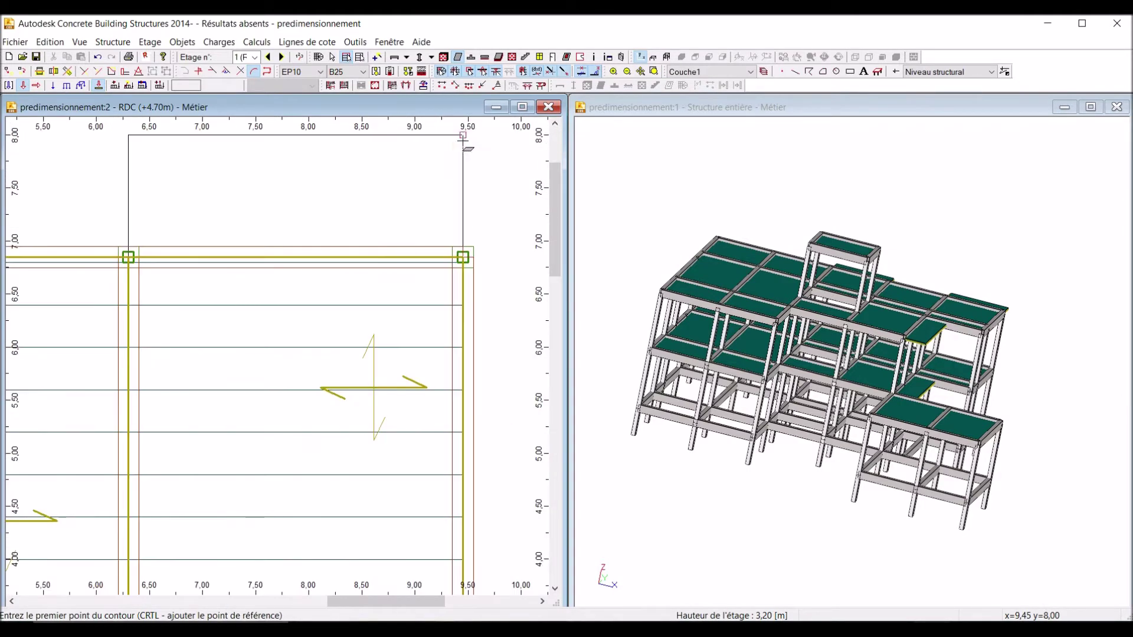
scroll(472, 256, "up", 6)
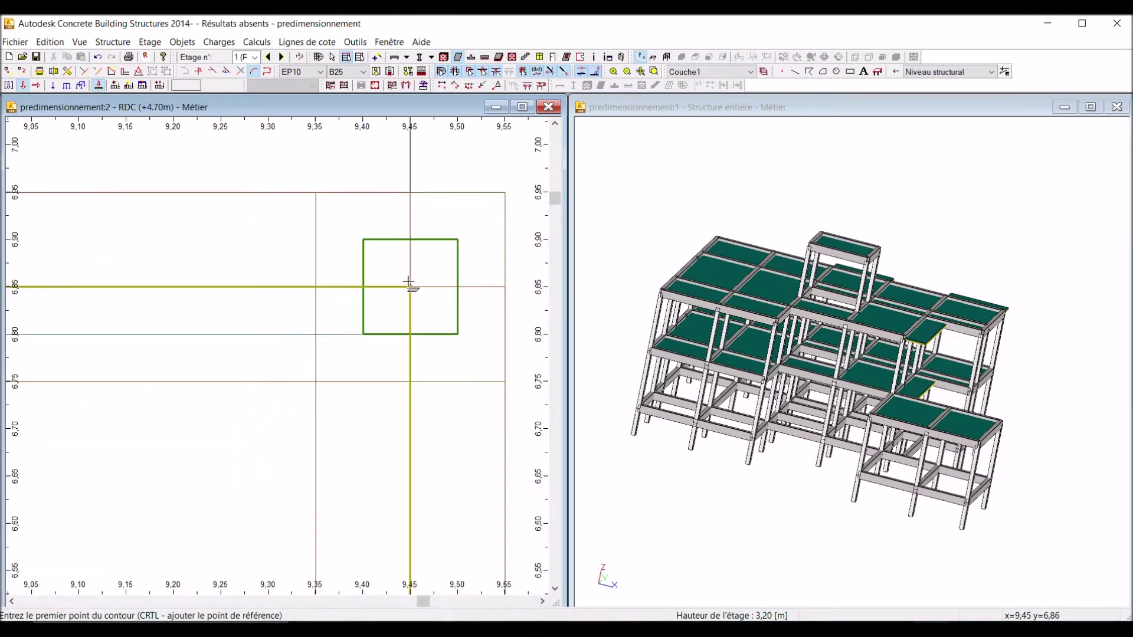
left_click(412, 287)
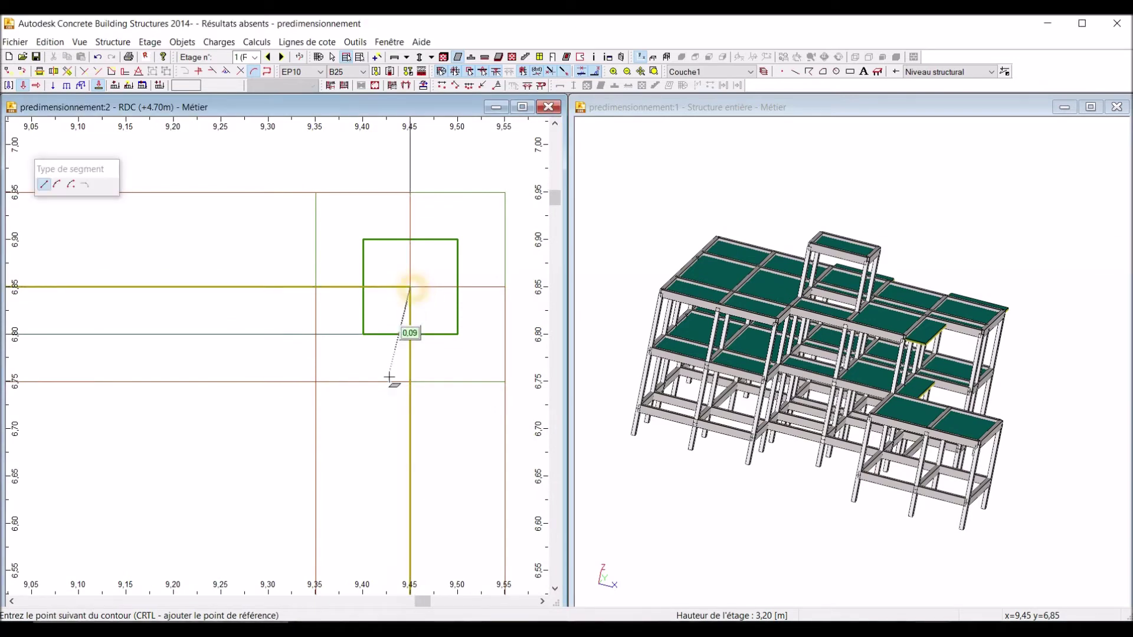
scroll(392, 377, "down", 6)
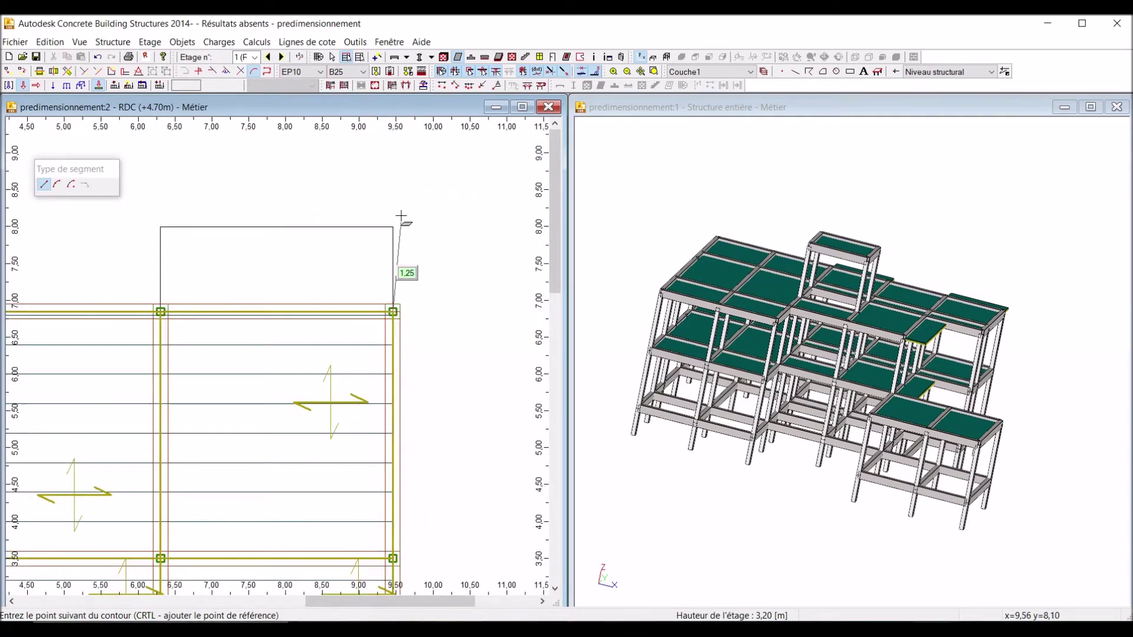
scroll(401, 216, "up", 4)
left_click(375, 304)
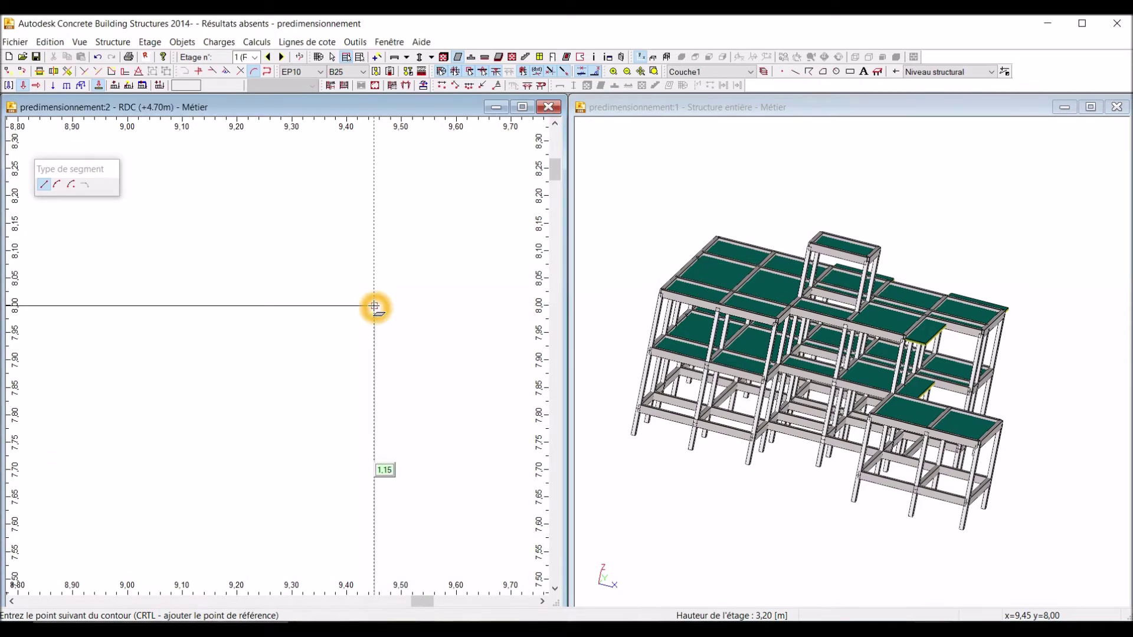
Step: Continue the end-bay balcony's slab contour through corner (6.30, 8.00) to column (6.30, 6.85)
scroll(377, 308, "down", 5)
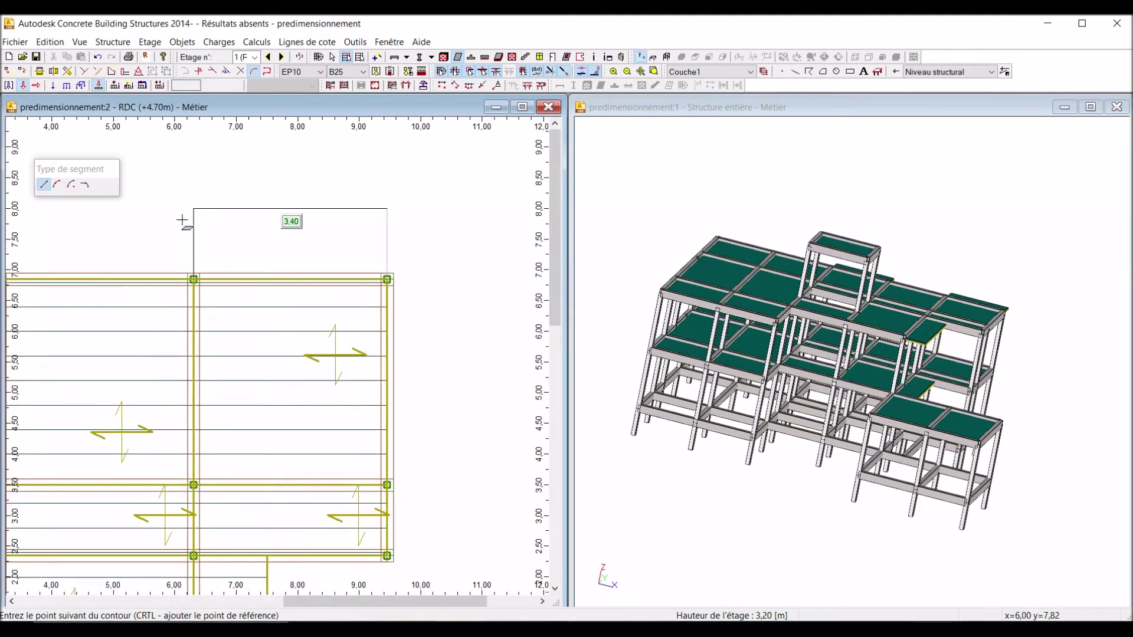
scroll(185, 227, "up", 8)
left_click(190, 252)
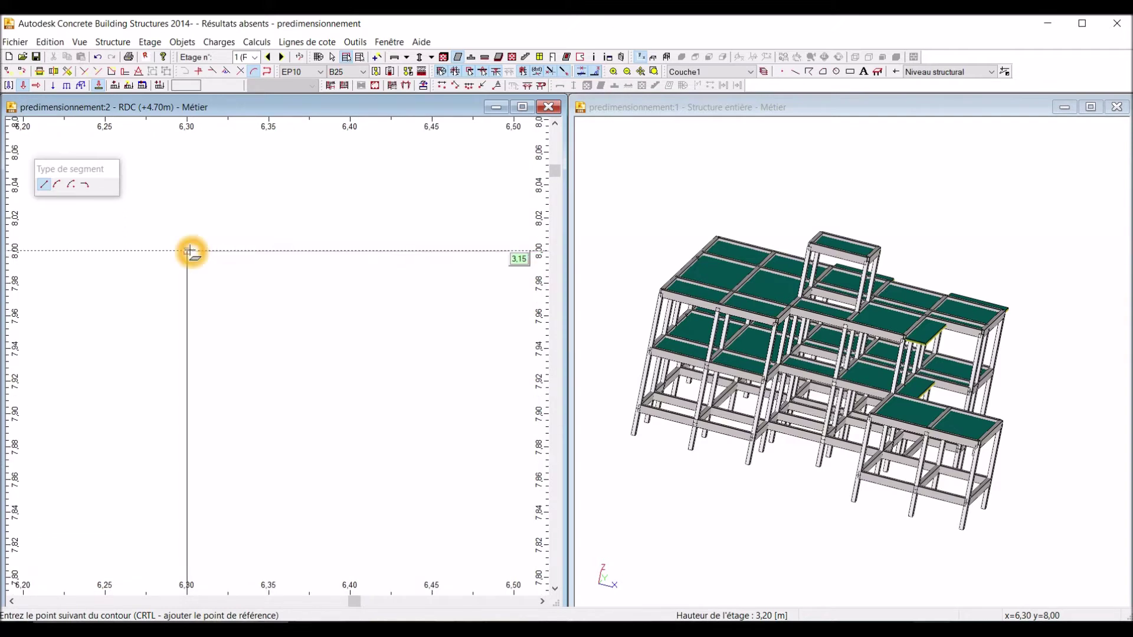
scroll(177, 239, "down", 4)
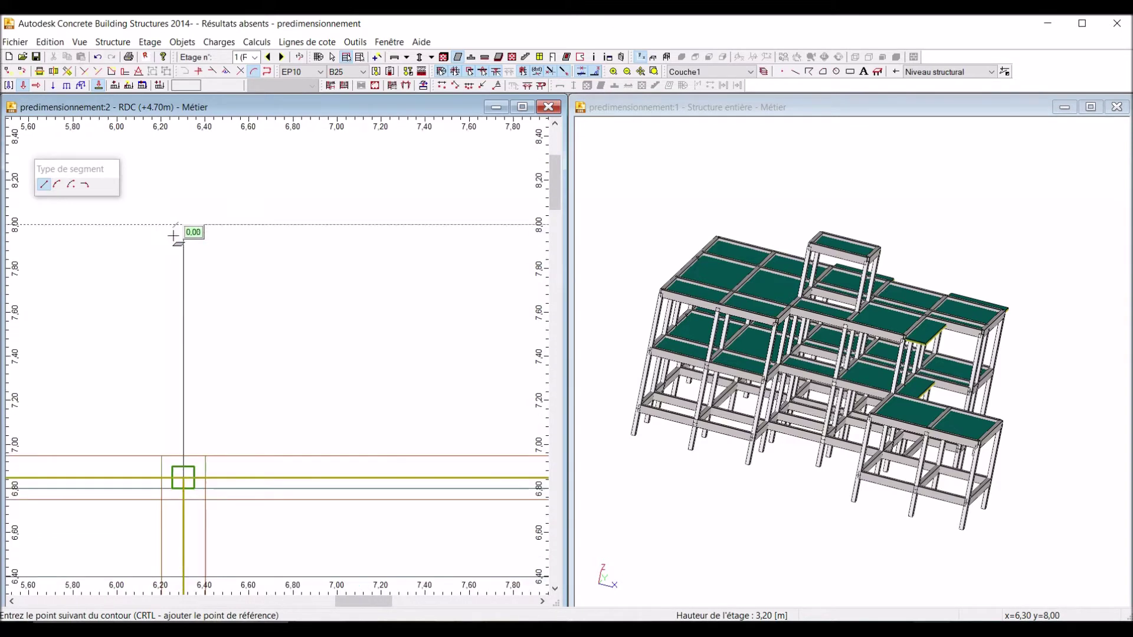
scroll(203, 482, "up", 7)
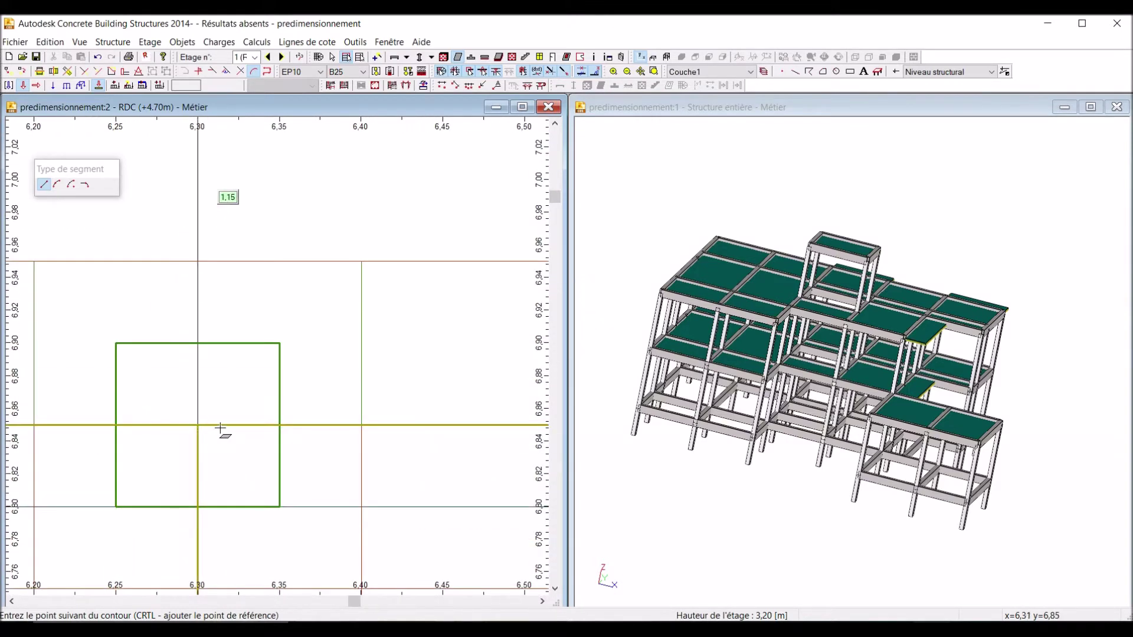
scroll(200, 427, "up", 3)
scroll(220, 415, "up", 3)
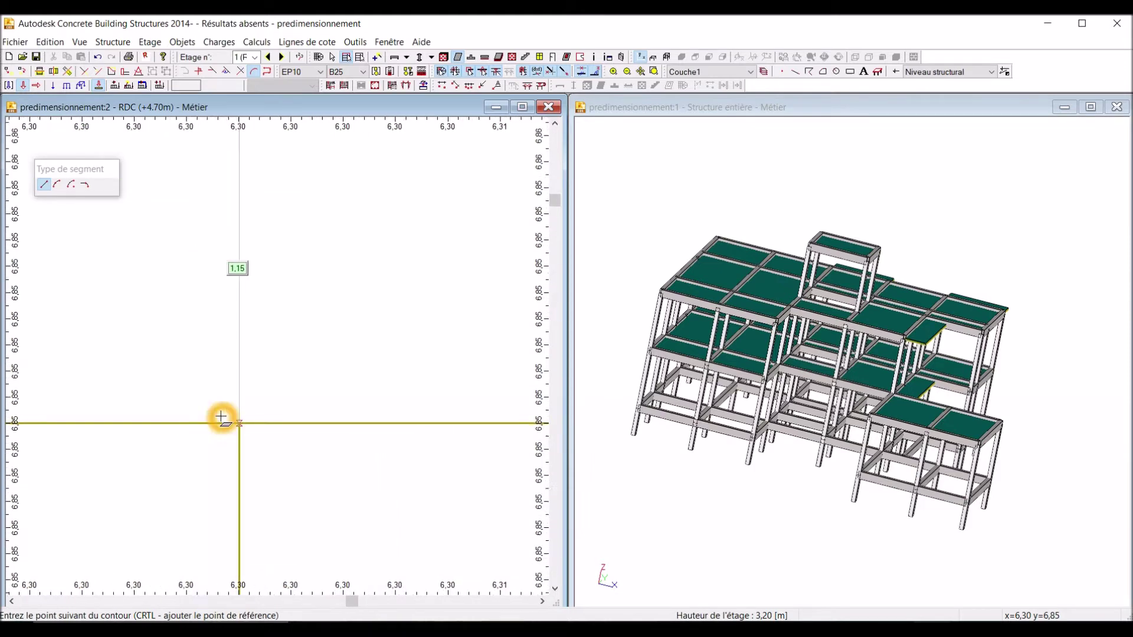
left_click(252, 443)
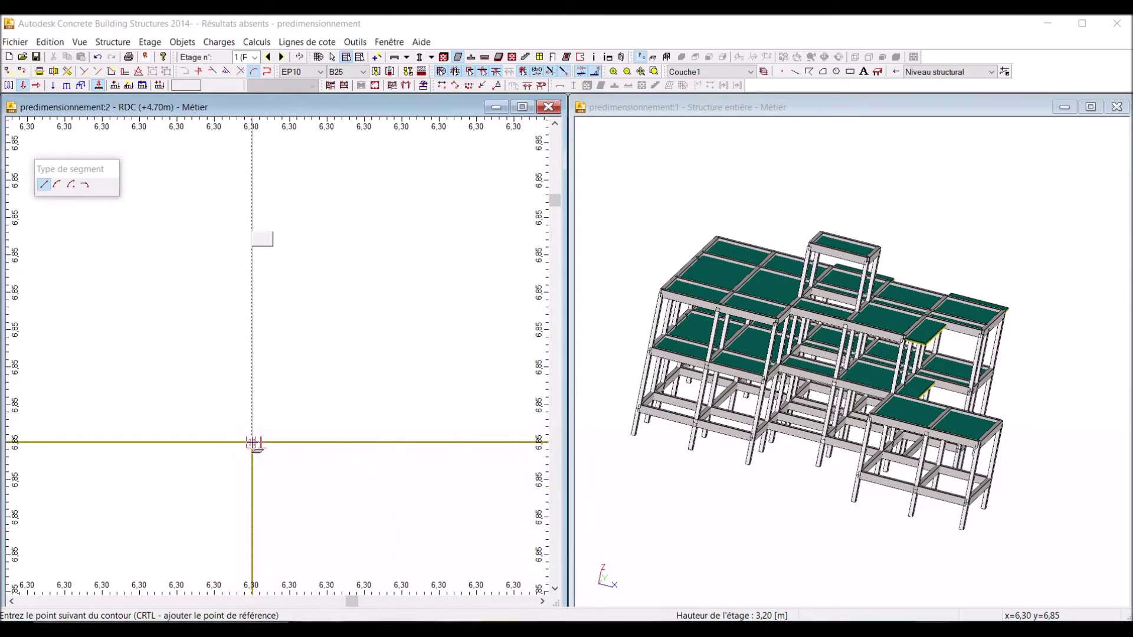
Step: Close the end-bay balcony's slab contour at its starting column (9.45, 6.85)
scroll(203, 430, "down", 3)
scroll(133, 408, "down", 10)
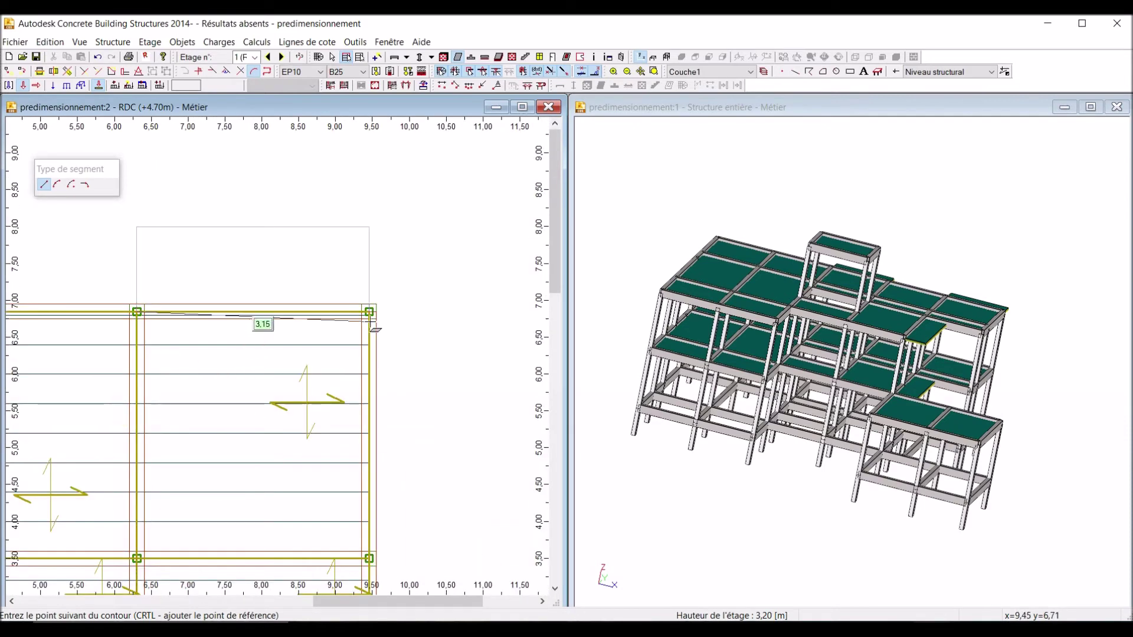
scroll(370, 312, "up", 8)
scroll(391, 334, "up", 3)
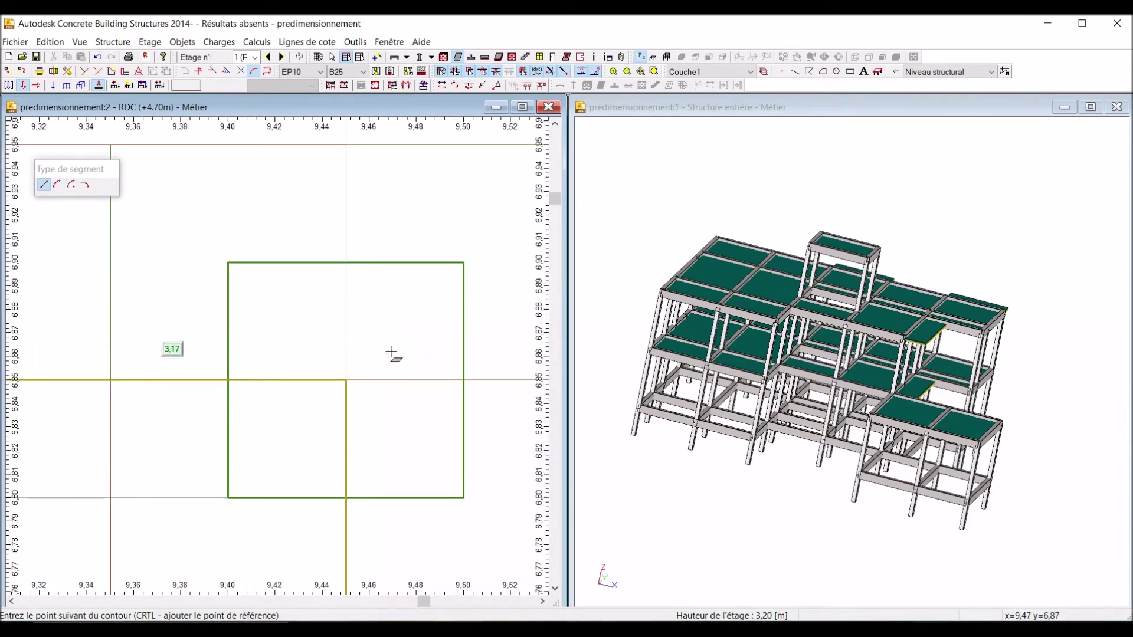
left_click(346, 379)
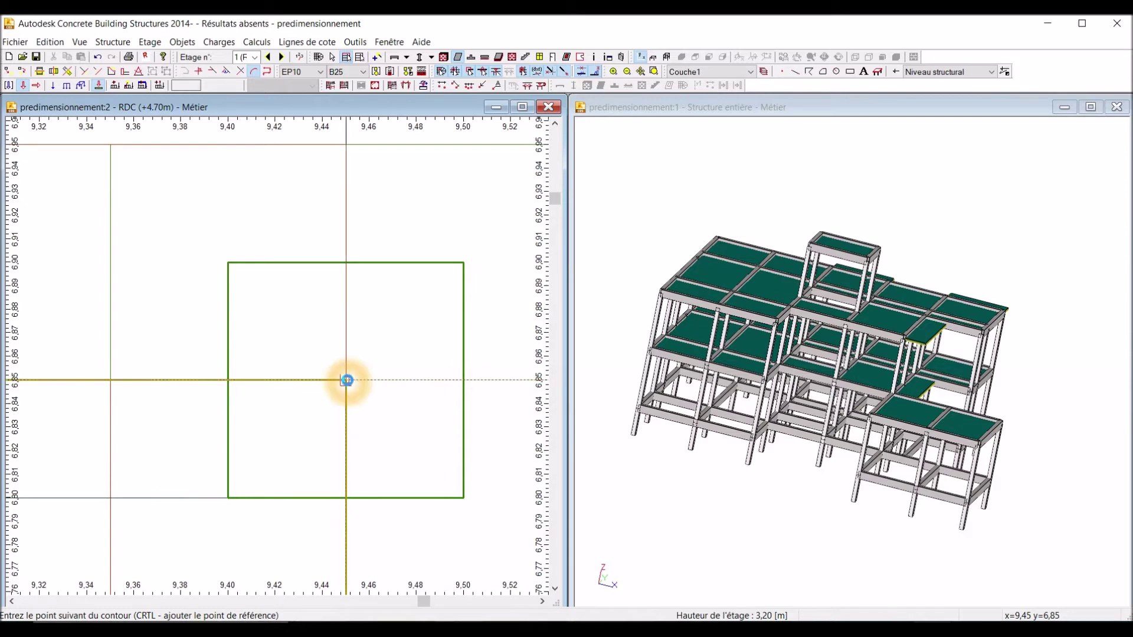
scroll(460, 384, "down", 10)
scroll(428, 381, "down", 1)
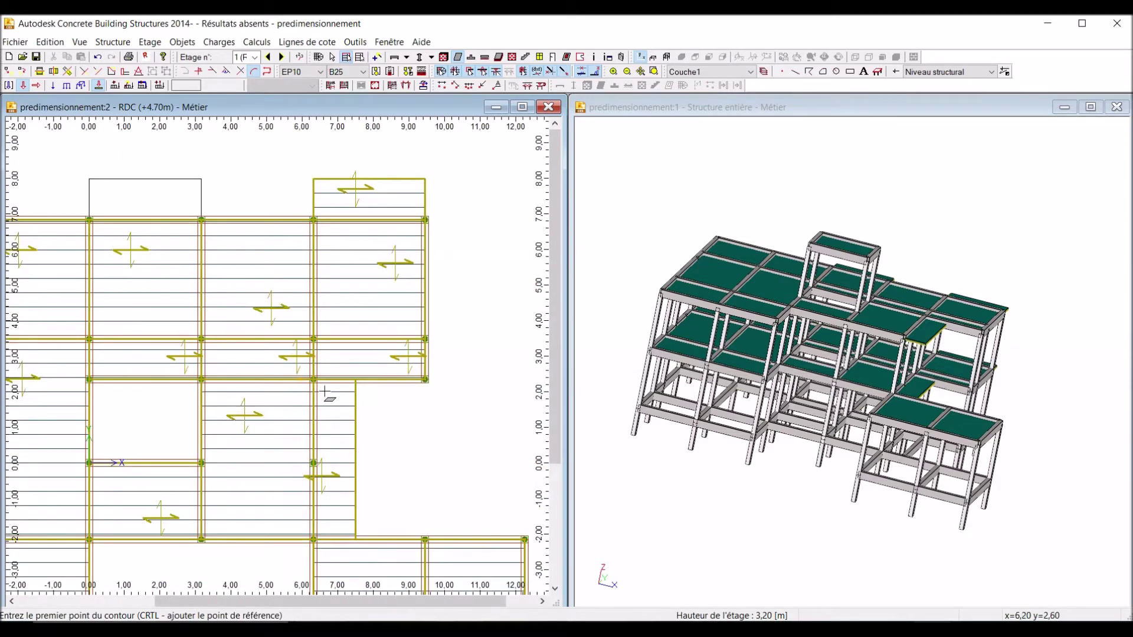
Step: Start the remaining RDC balcony's slab contour at corner (0.00, 8.00), drawing its first edge to column (0.00, 6.85)
scroll(345, 428, "down", 1)
scroll(139, 157, "up", 1)
scroll(139, 157, "up", 5)
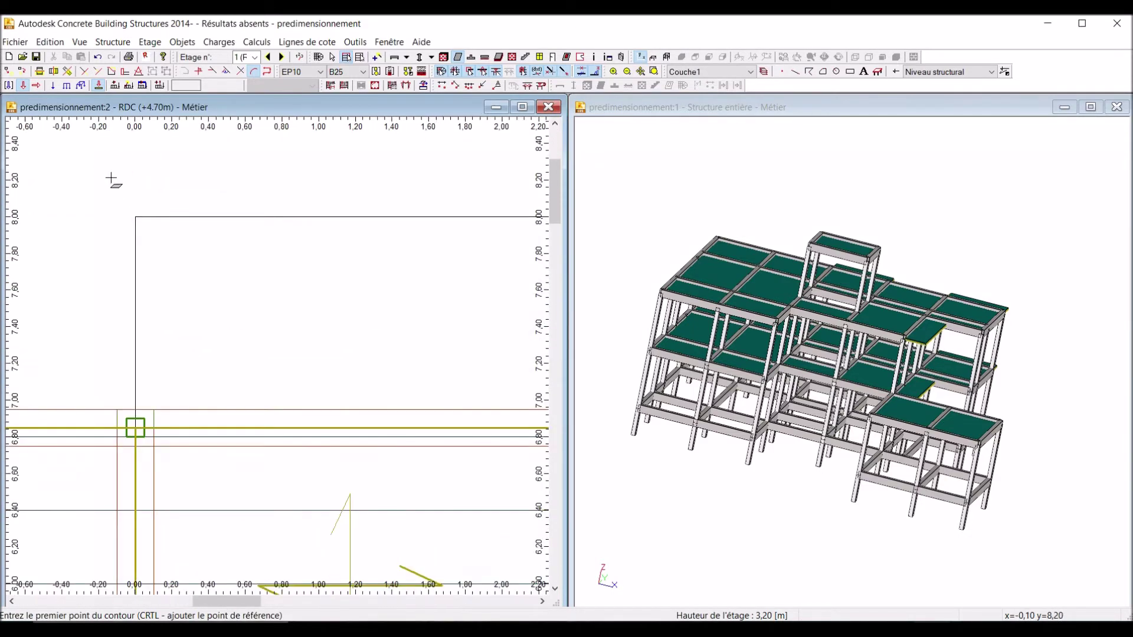
left_click(135, 217)
scroll(135, 423, "up", 9)
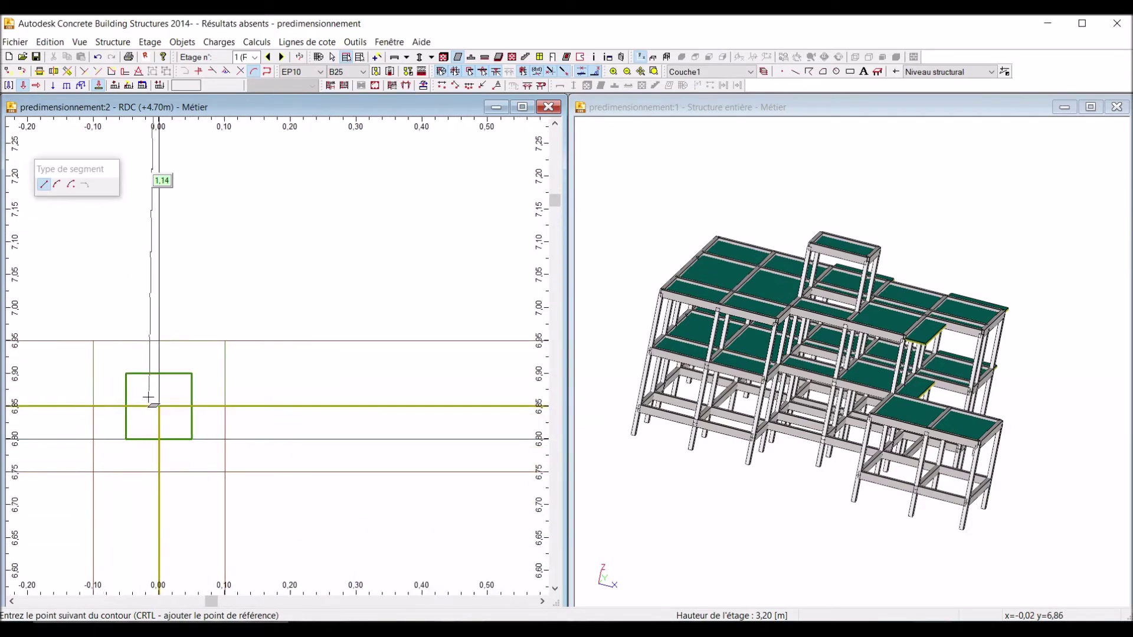
left_click(161, 424)
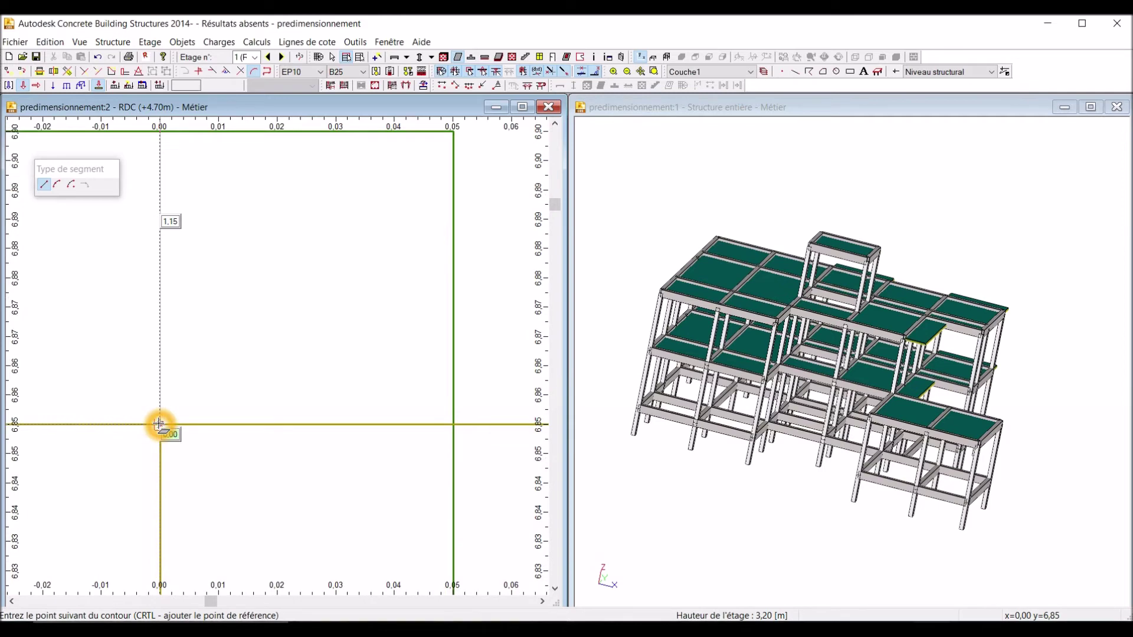
Step: Continue the remaining RDC balcony's slab contour along the façade beam to column (3.15, 6.85)
scroll(59, 407, "down", 10)
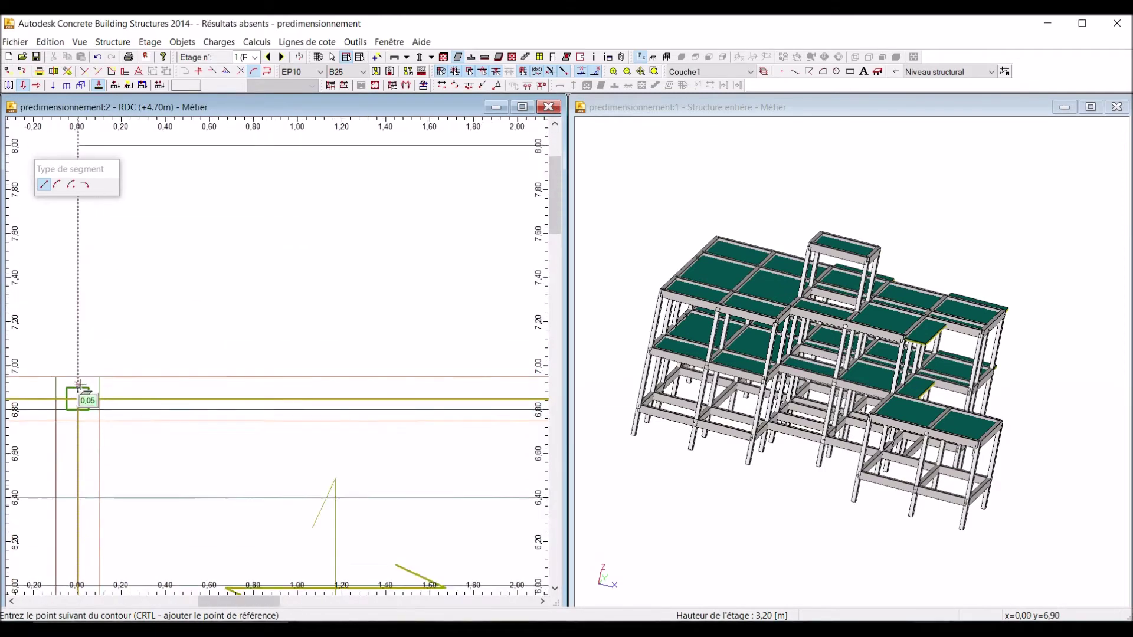
scroll(332, 322, "up", 3)
scroll(283, 339, "up", 10)
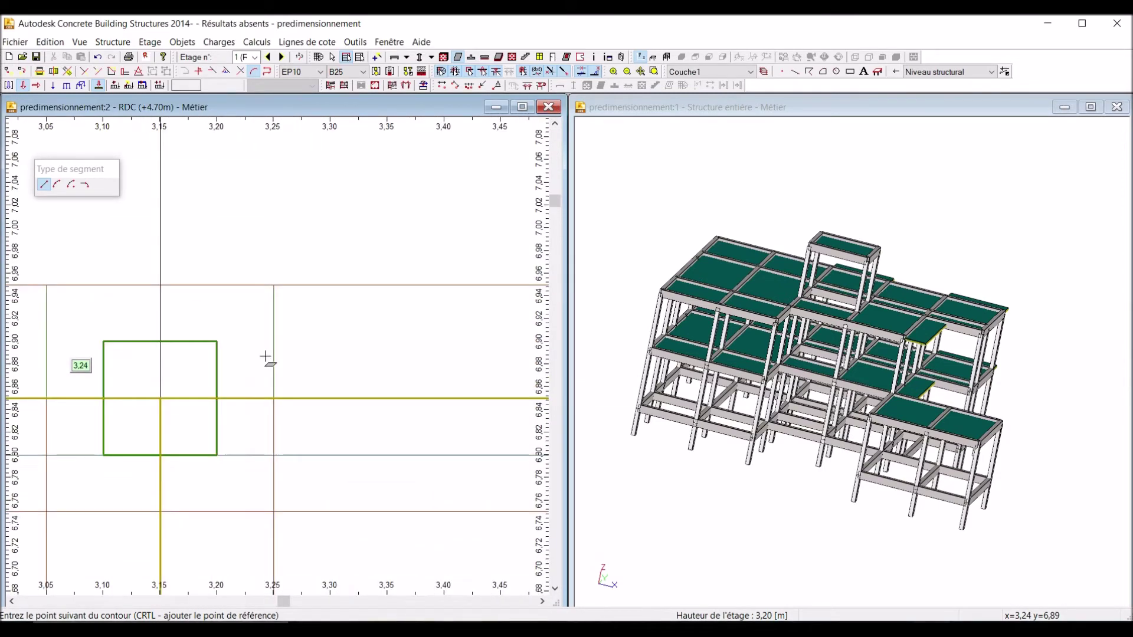
left_click(138, 444)
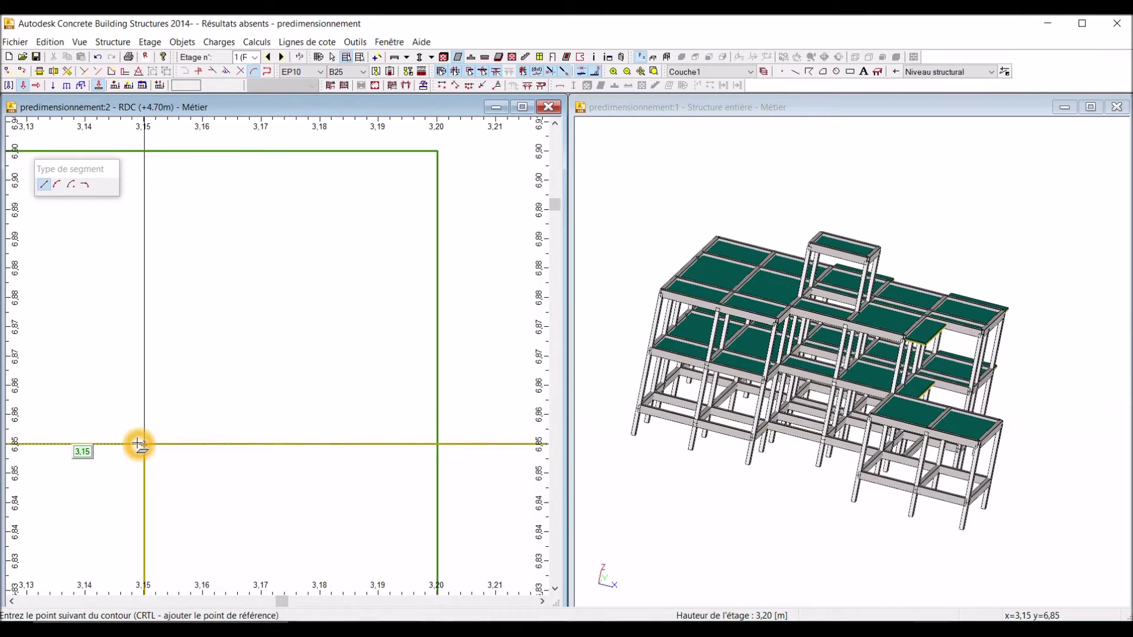
Step: Extend the balcony's slab contour from column (3.15, 6.85) to the outer corner (3.15, 8.00)
scroll(156, 454, "down", 9)
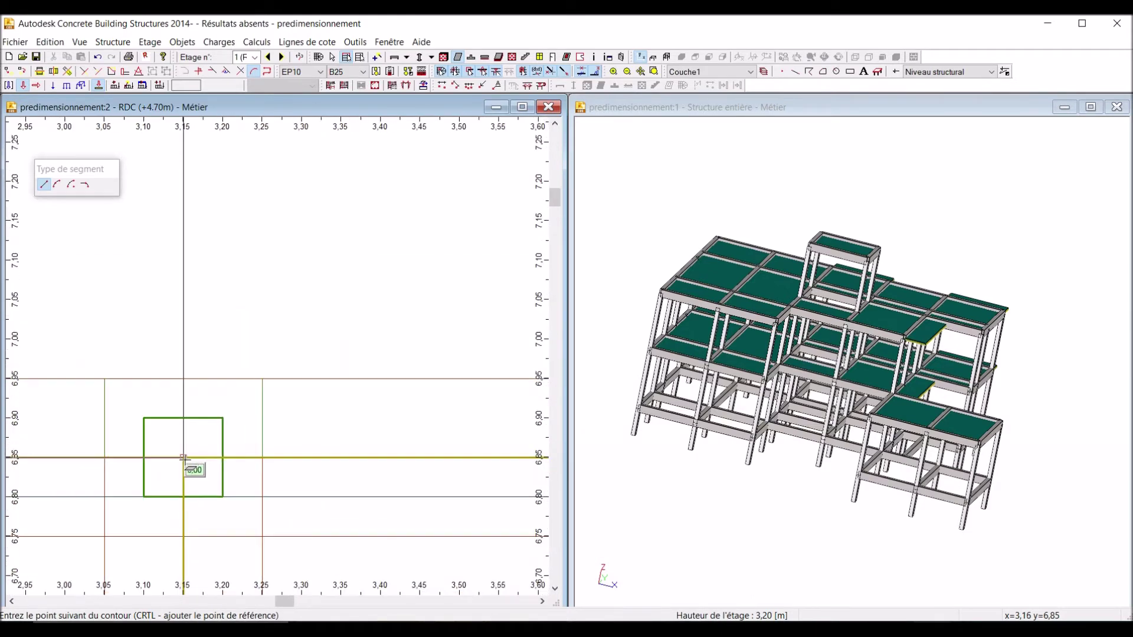
scroll(174, 295, "down", 2)
scroll(169, 293, "up", 10)
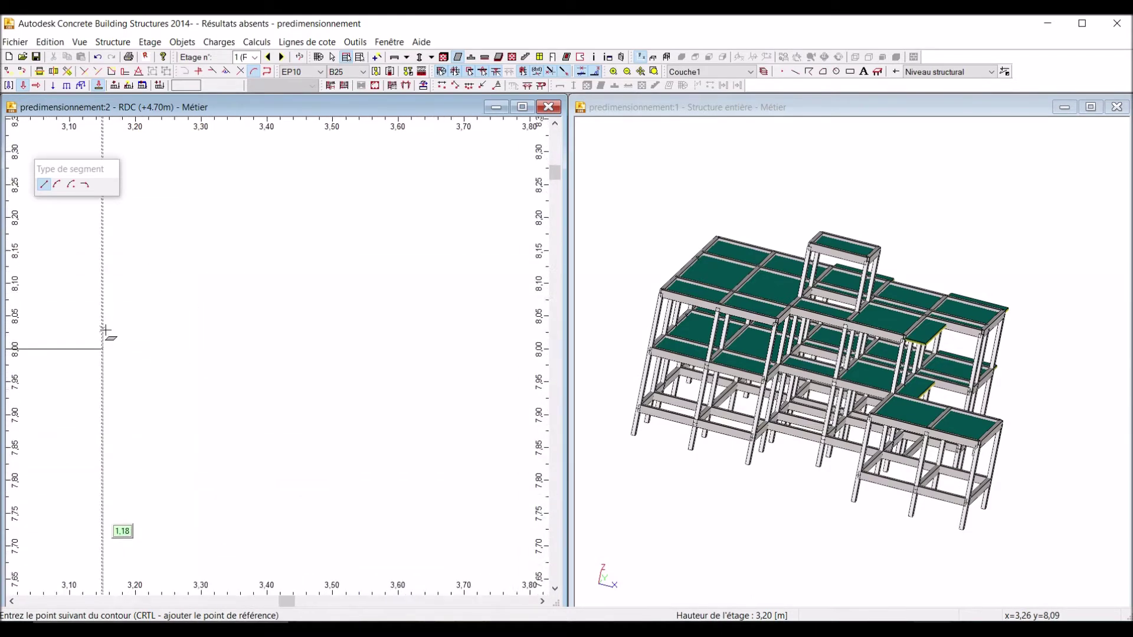
left_click(102, 372)
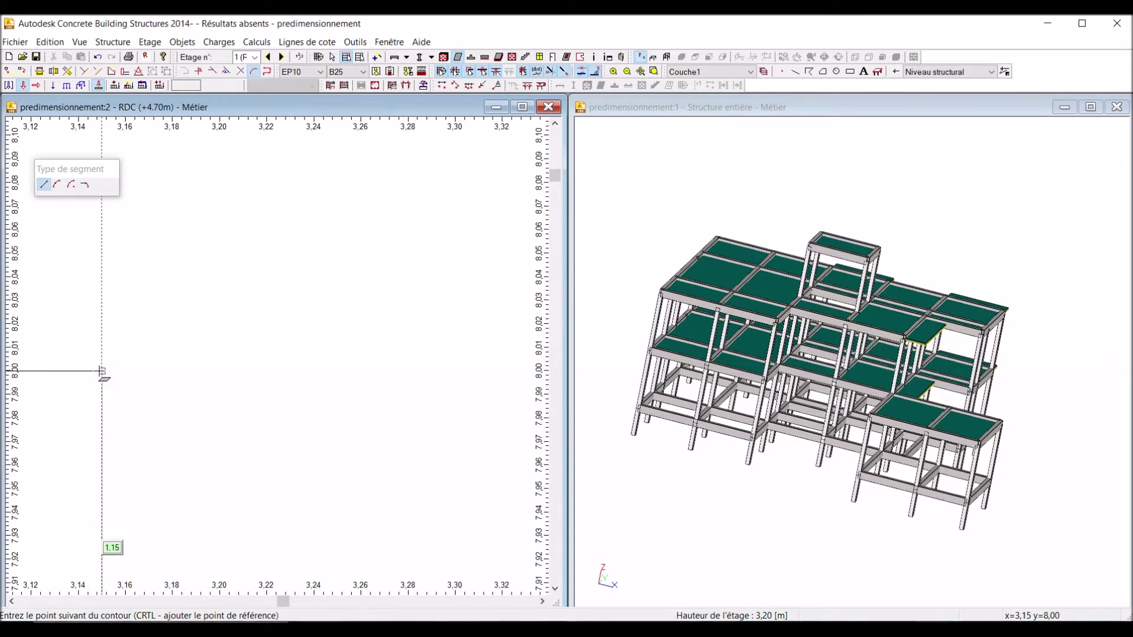
Step: Close the balcony's slab contour at its starting corner (0.00, 8.00) and leave the slab command
scroll(254, 332, "down", 10)
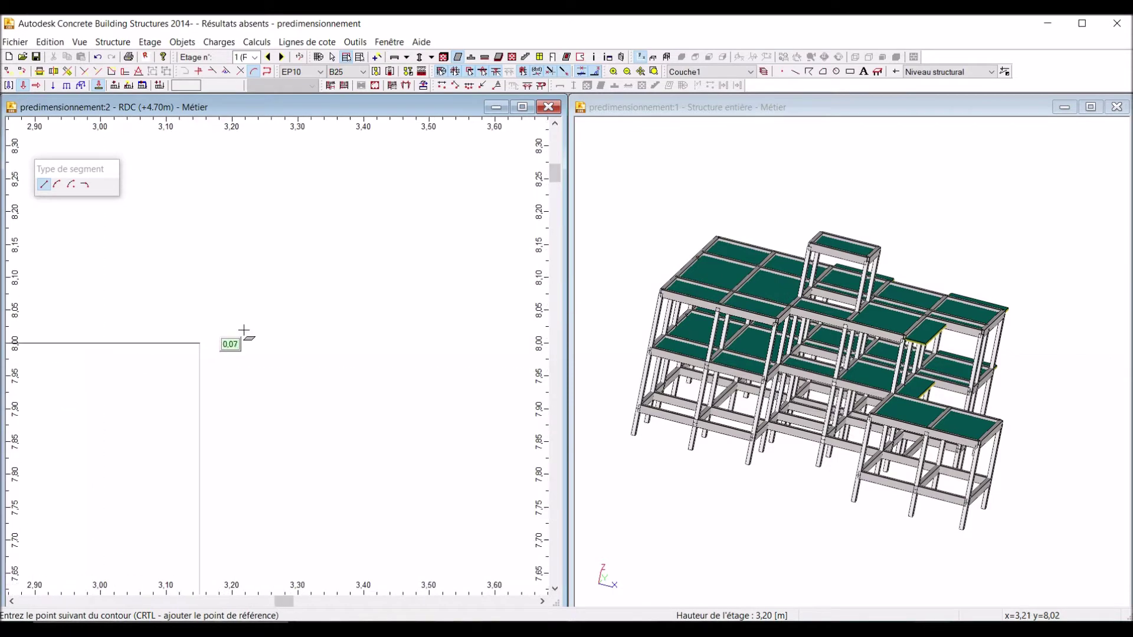
scroll(263, 333, "down", 3)
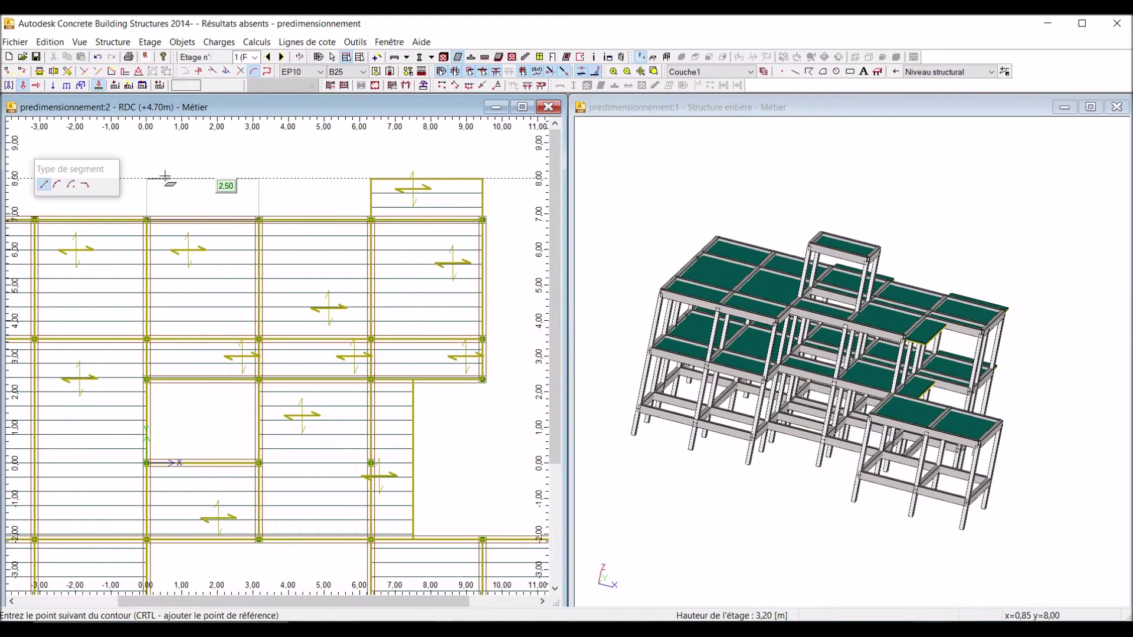
scroll(148, 177, "up", 4)
scroll(141, 177, "up", 5)
left_click(99, 240)
scroll(100, 241, "down", 10)
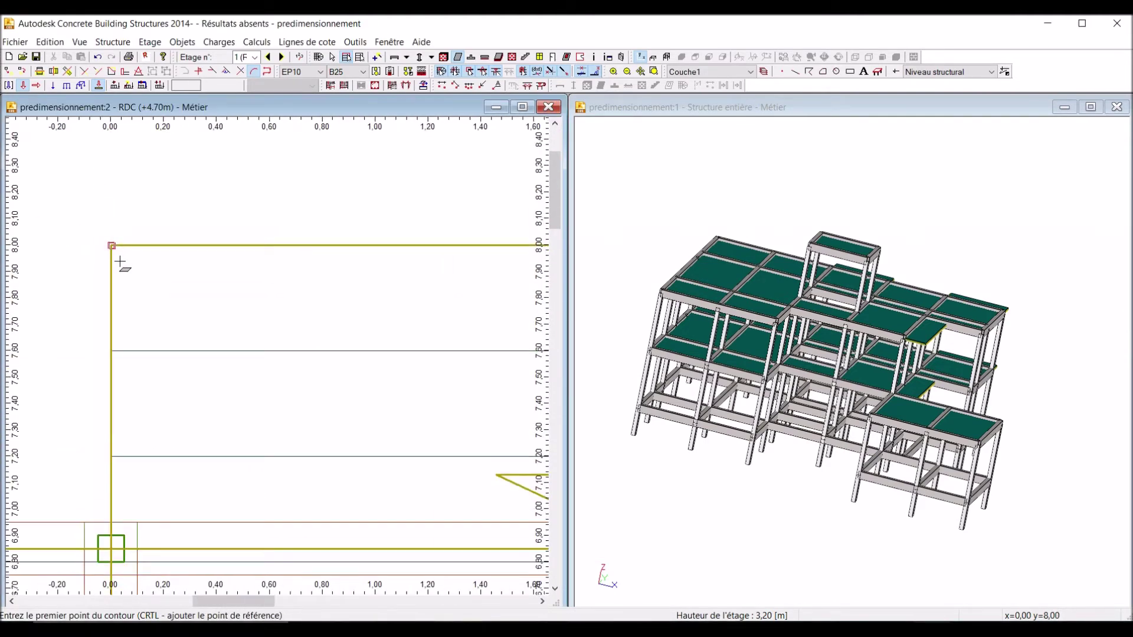
scroll(158, 272, "down", 3)
scroll(361, 358, "down", 1)
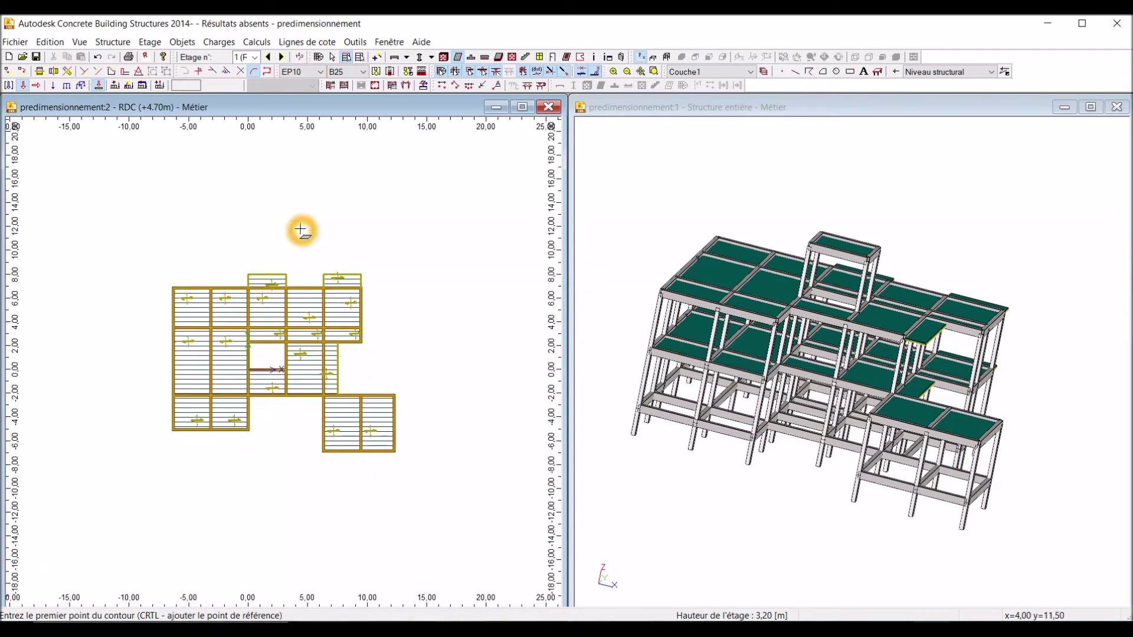
left_click(333, 57)
Step: Examine the span-direction arrows of the RDC slabs and the beams that carry them
scroll(272, 360, "up", 3)
scroll(273, 347, "down", 2)
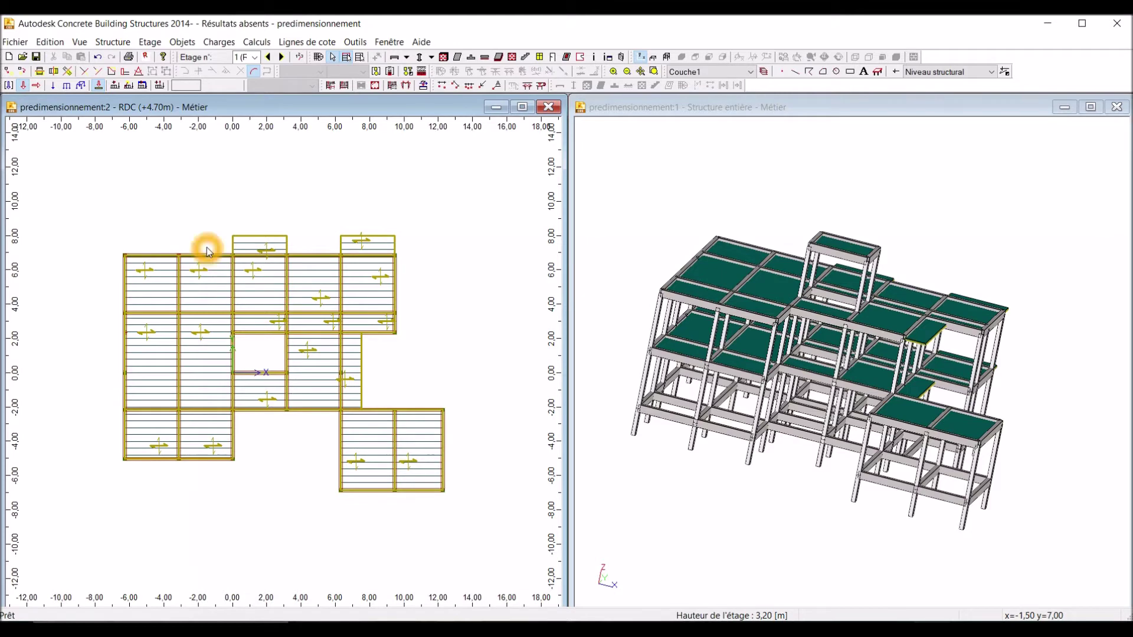
left_click(246, 244)
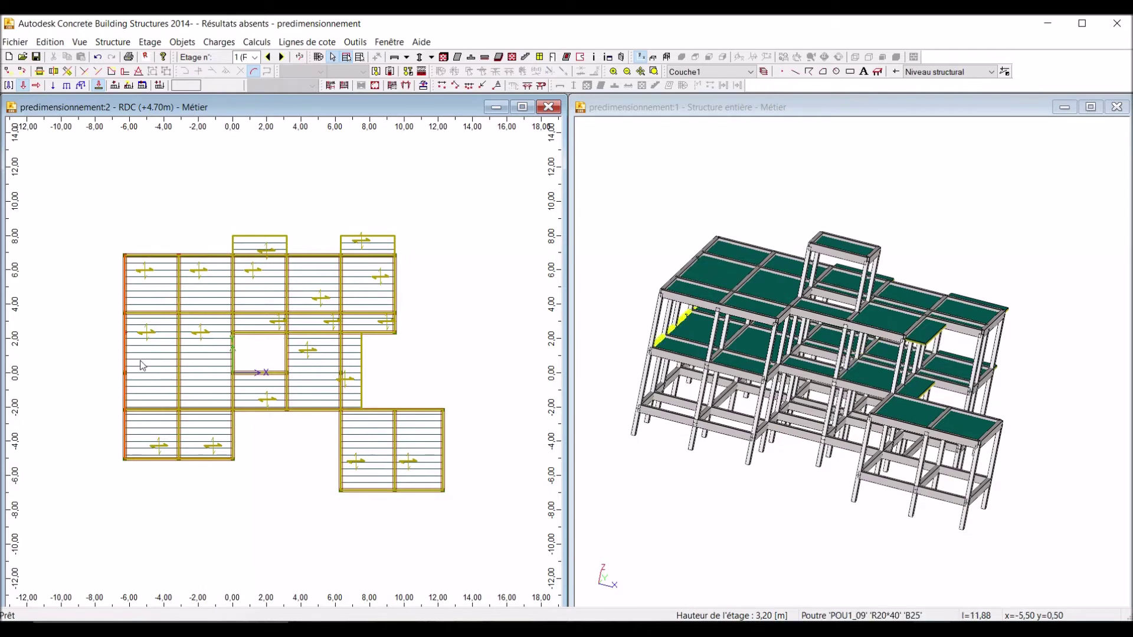
left_click(136, 260)
left_click(142, 282)
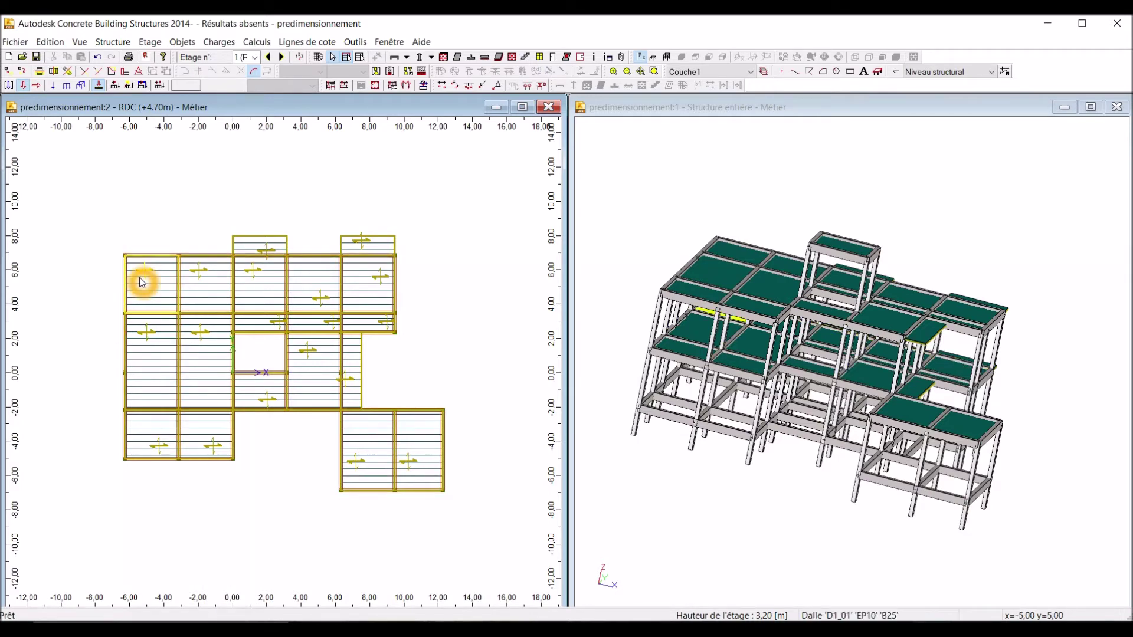
scroll(140, 277, "up", 3)
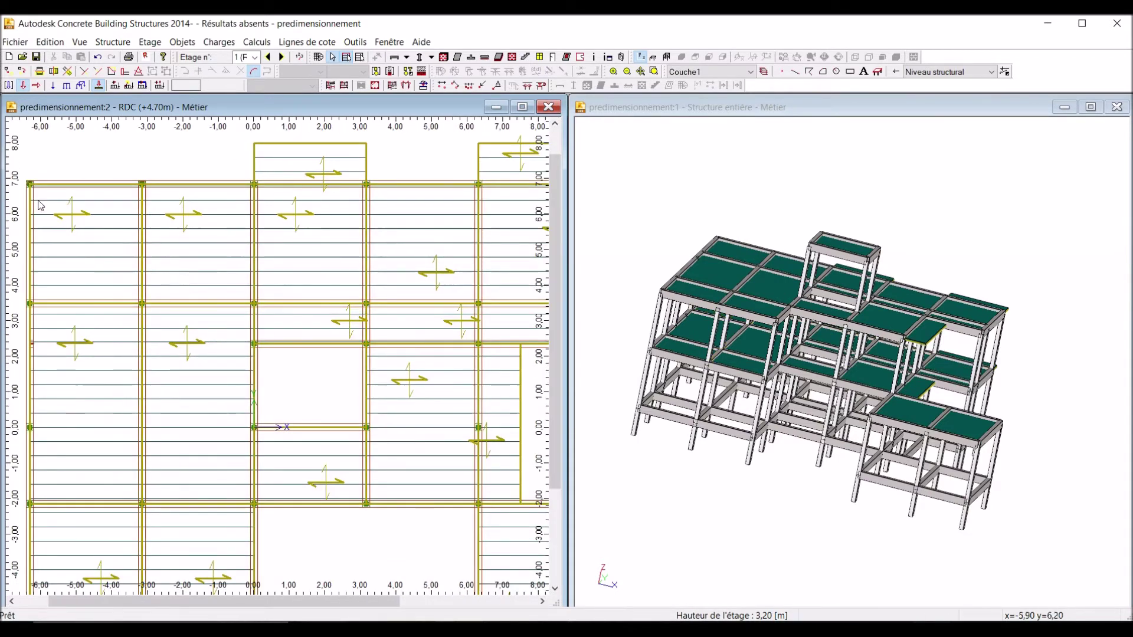
left_click(76, 219)
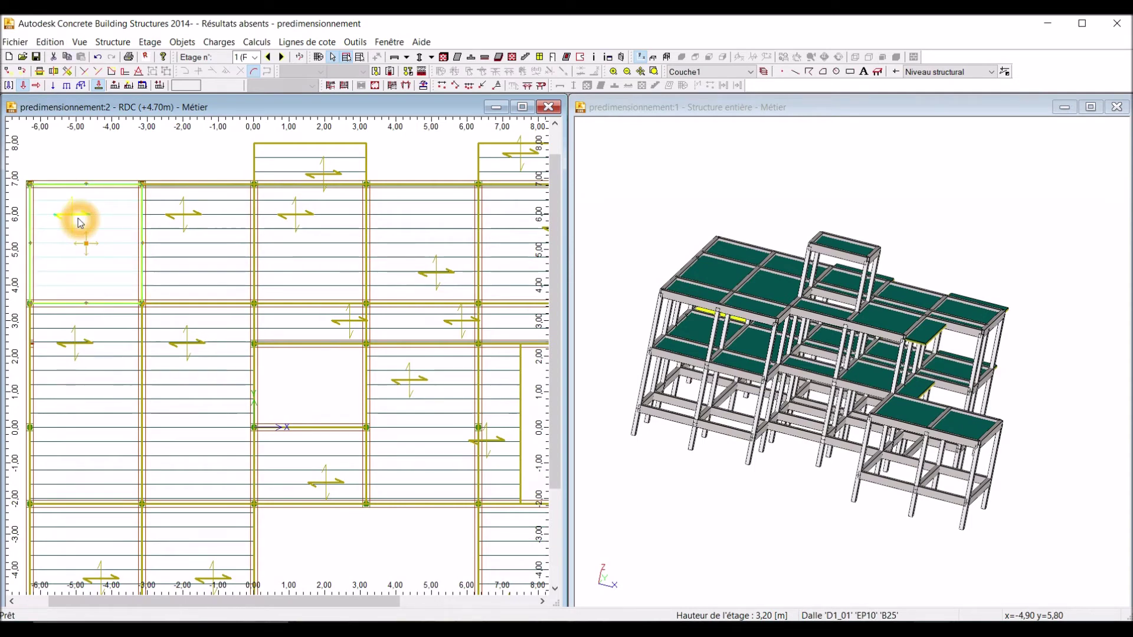
left_click(182, 218)
left_click(220, 154)
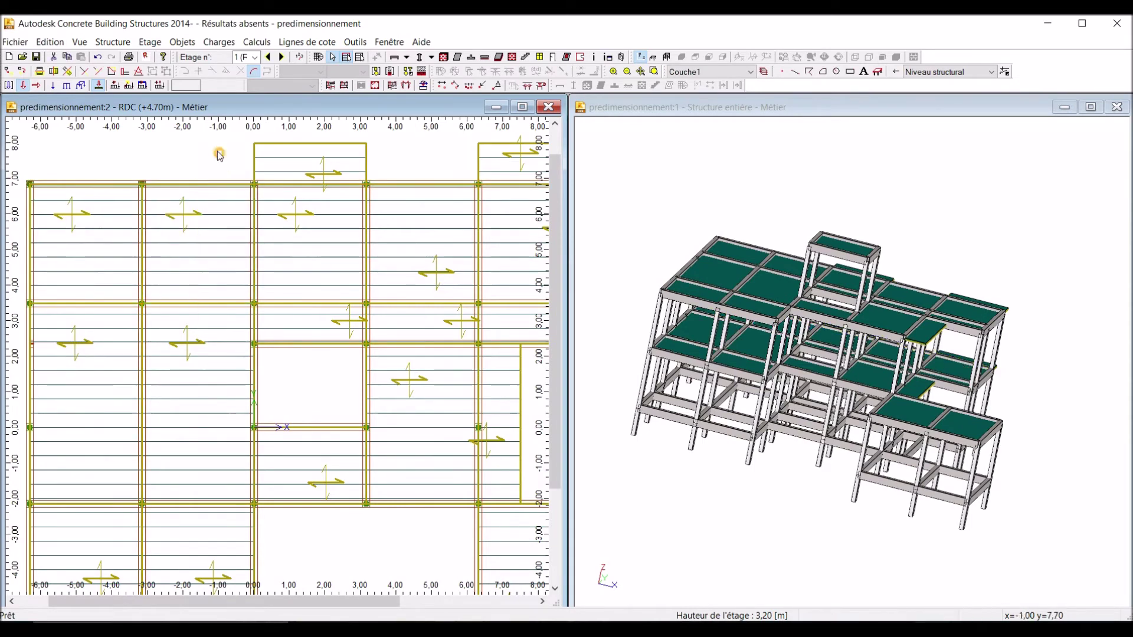
left_click(114, 210)
left_click(146, 282)
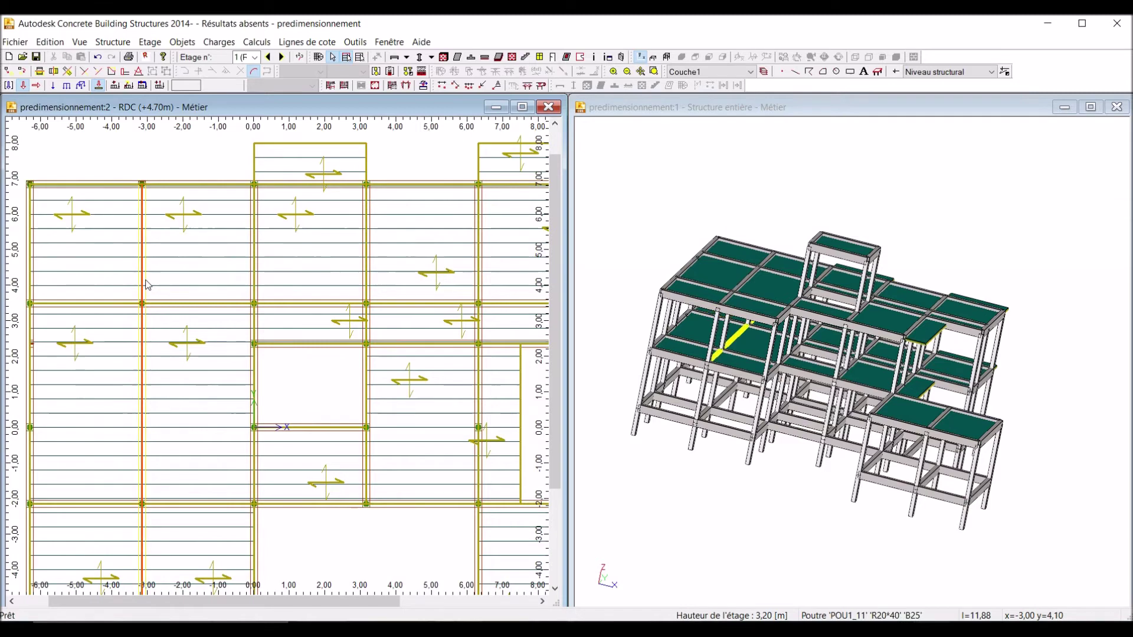
scroll(149, 230, "down", 2)
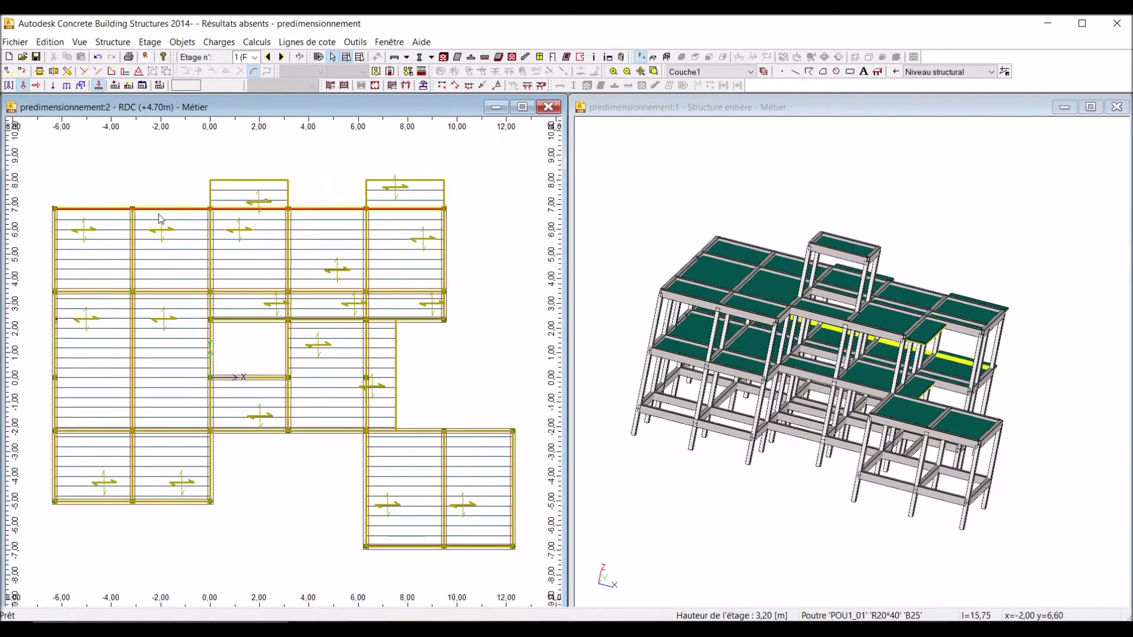
left_click(184, 160)
left_click(293, 169)
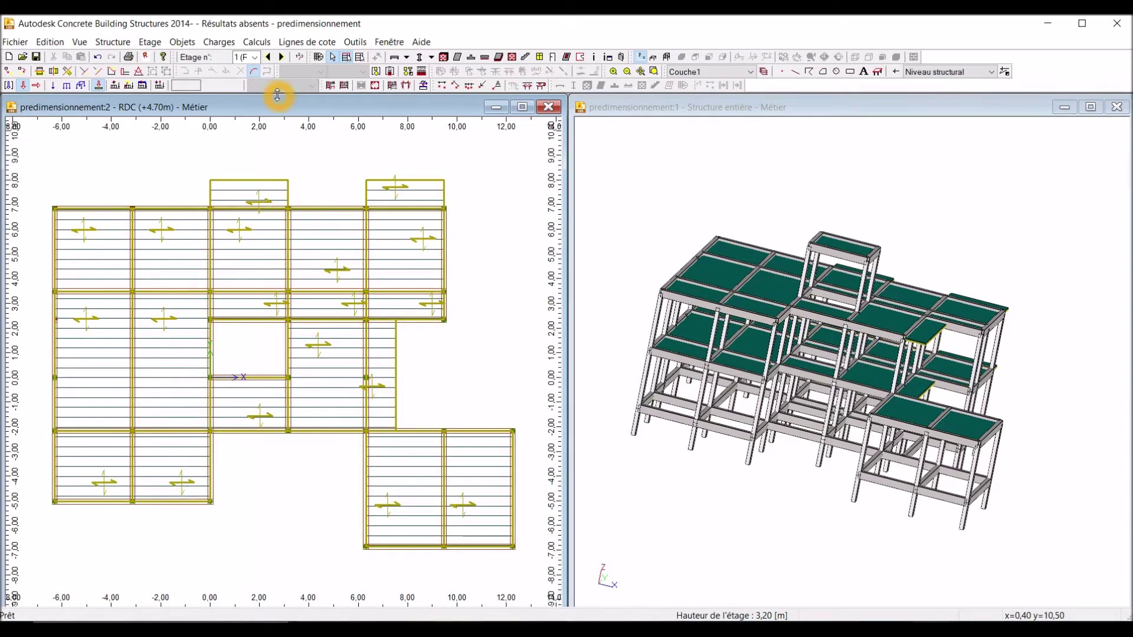
Step: Open the object properties of the RDC corner slab between x = -6.30 and -3.15, clear of the slab in the plan
left_click(87, 234)
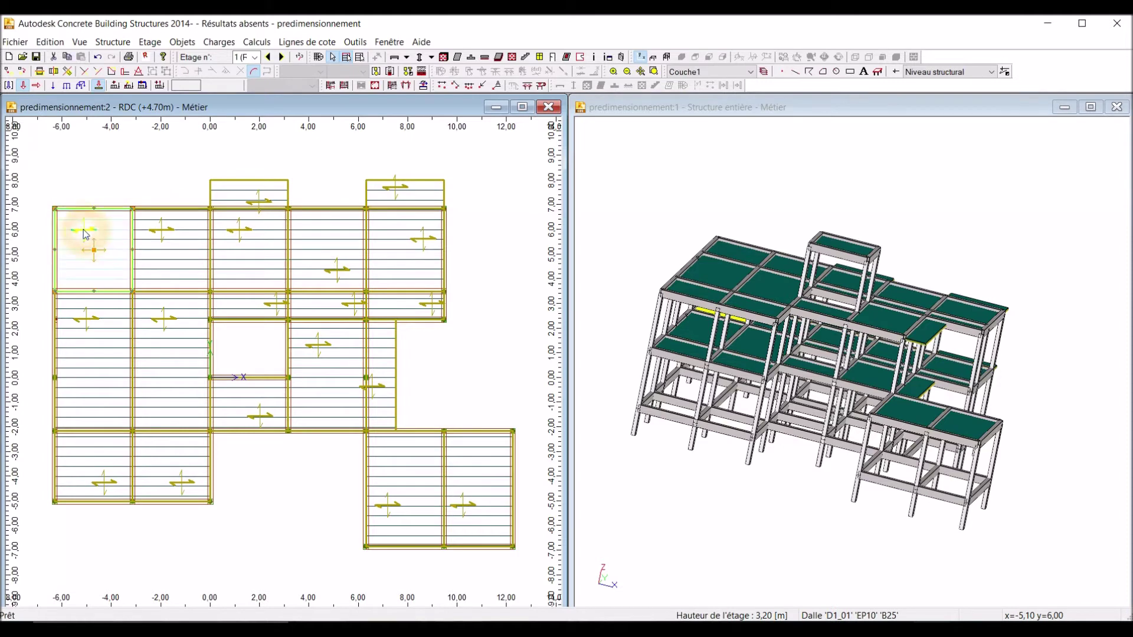
left_click(106, 170)
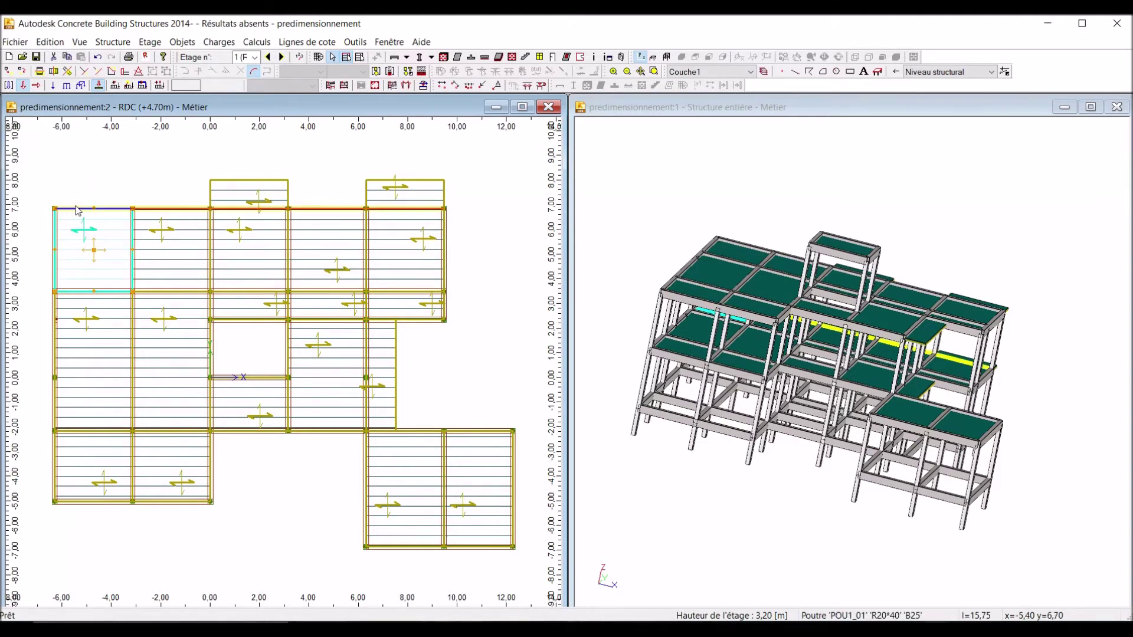
right_click(90, 164)
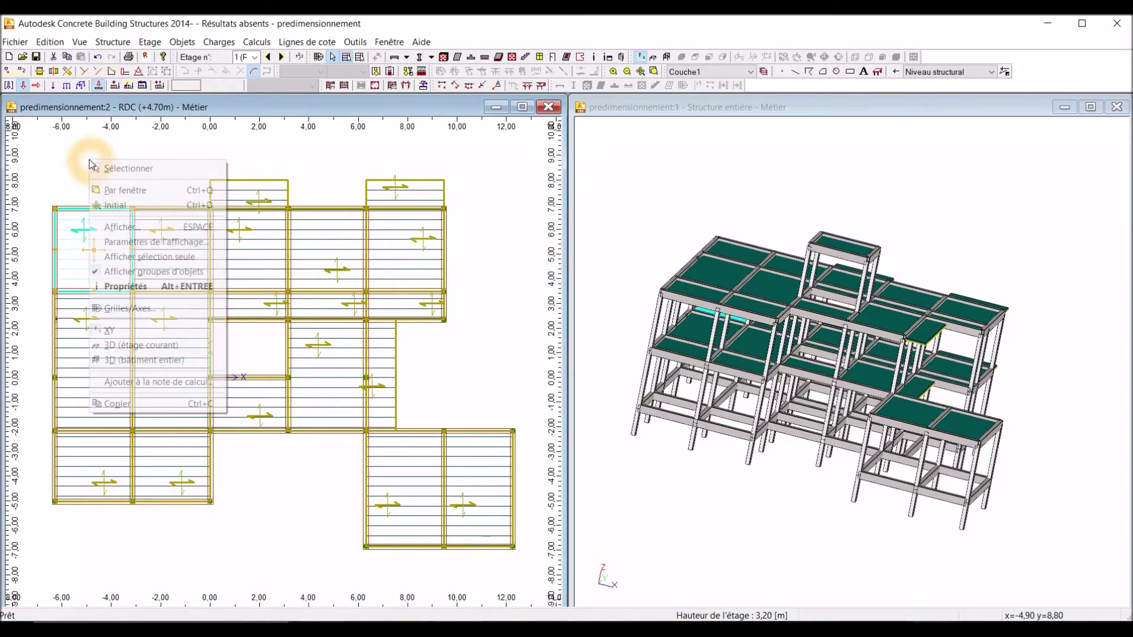
left_click(143, 295)
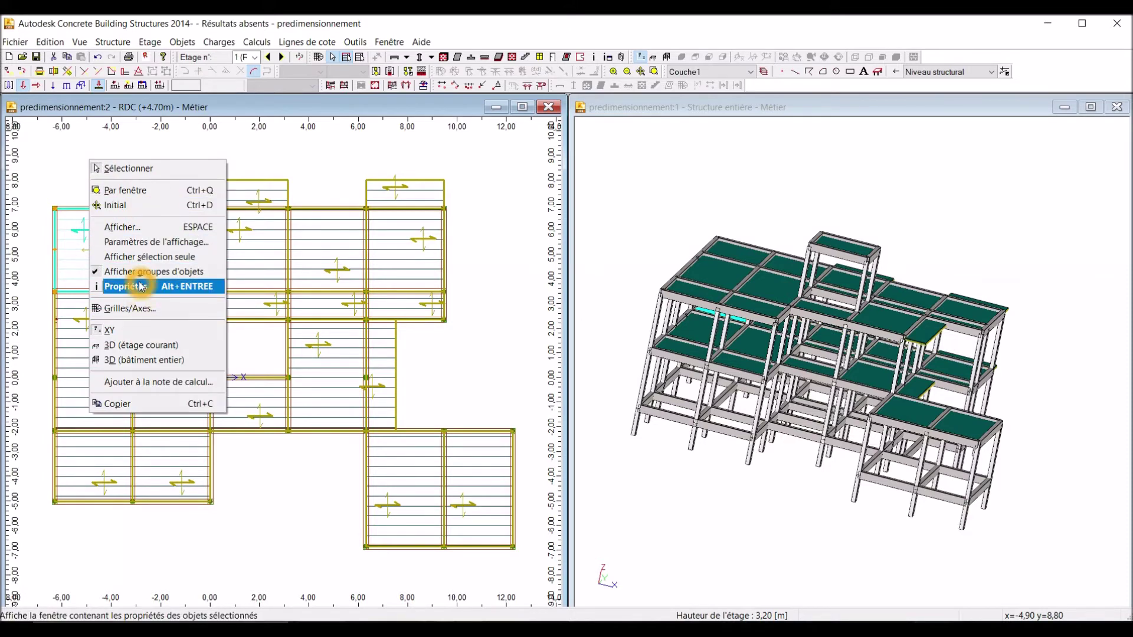
left_click(142, 286)
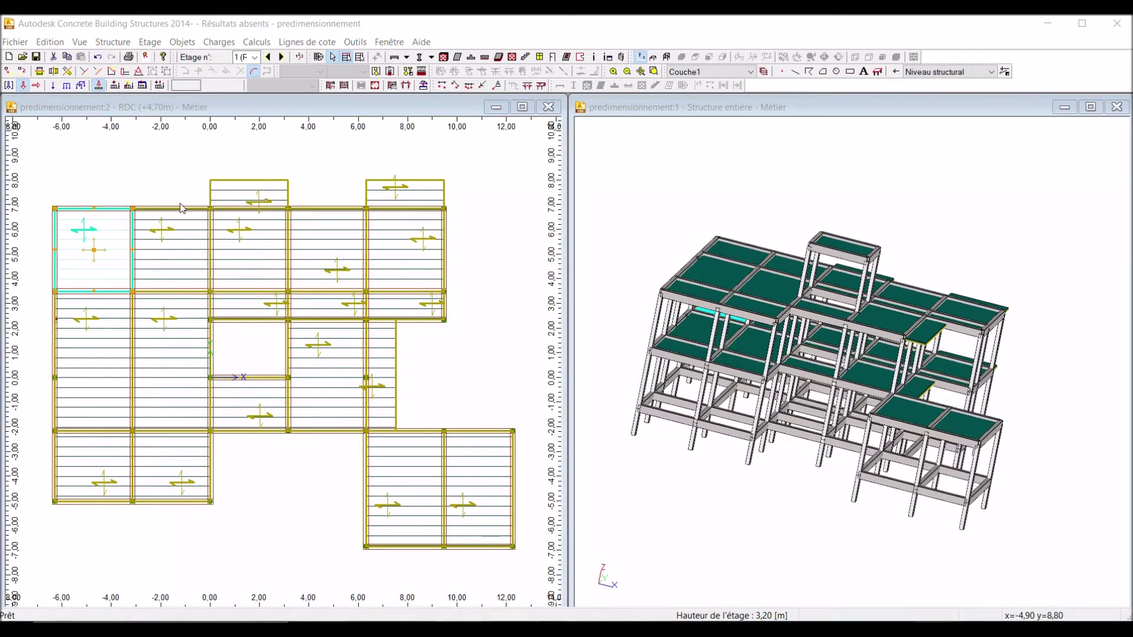
left_click_drag(822, 247, 337, 146)
Step: Review the corner slab's characteristics, results and location properties, finishing on its calculation options
left_click(378, 164)
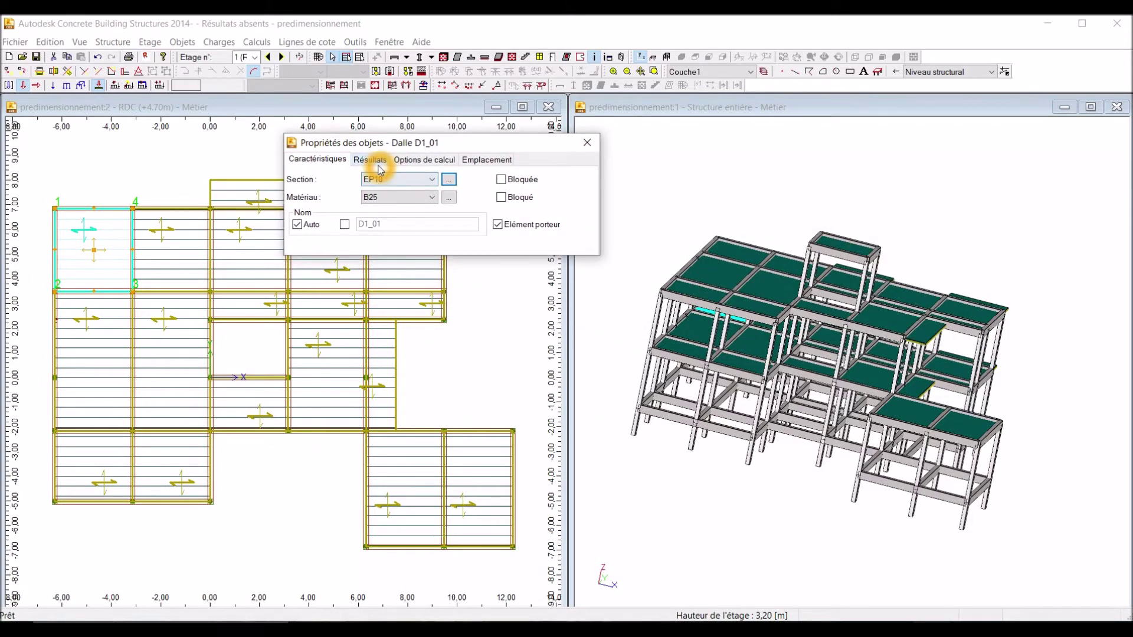
left_click(407, 163)
left_click(490, 165)
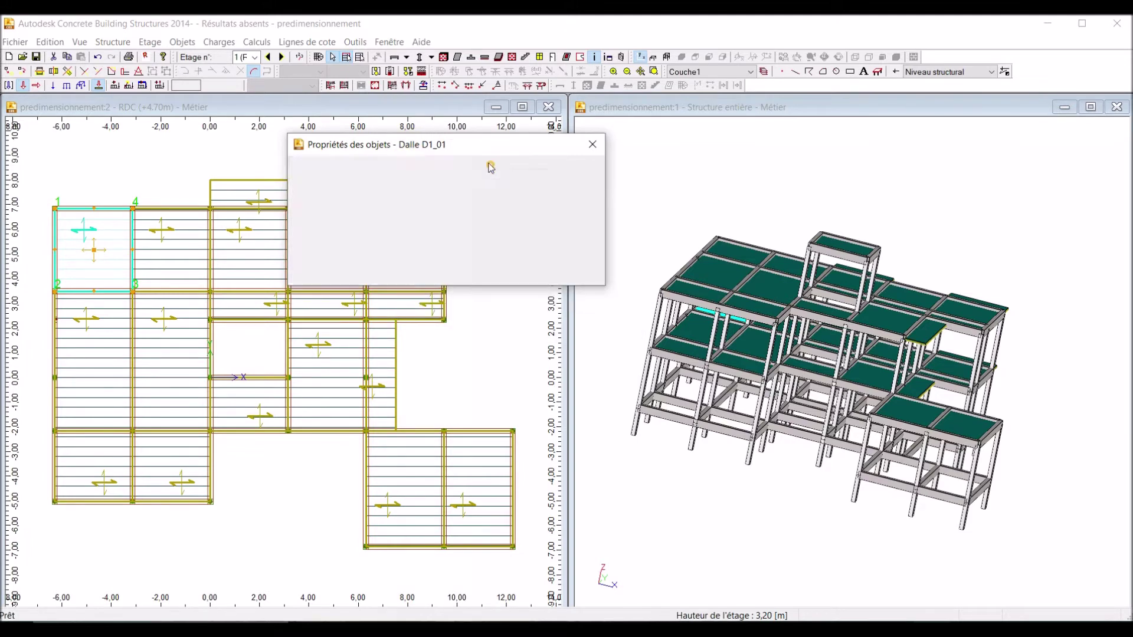
left_click(332, 165)
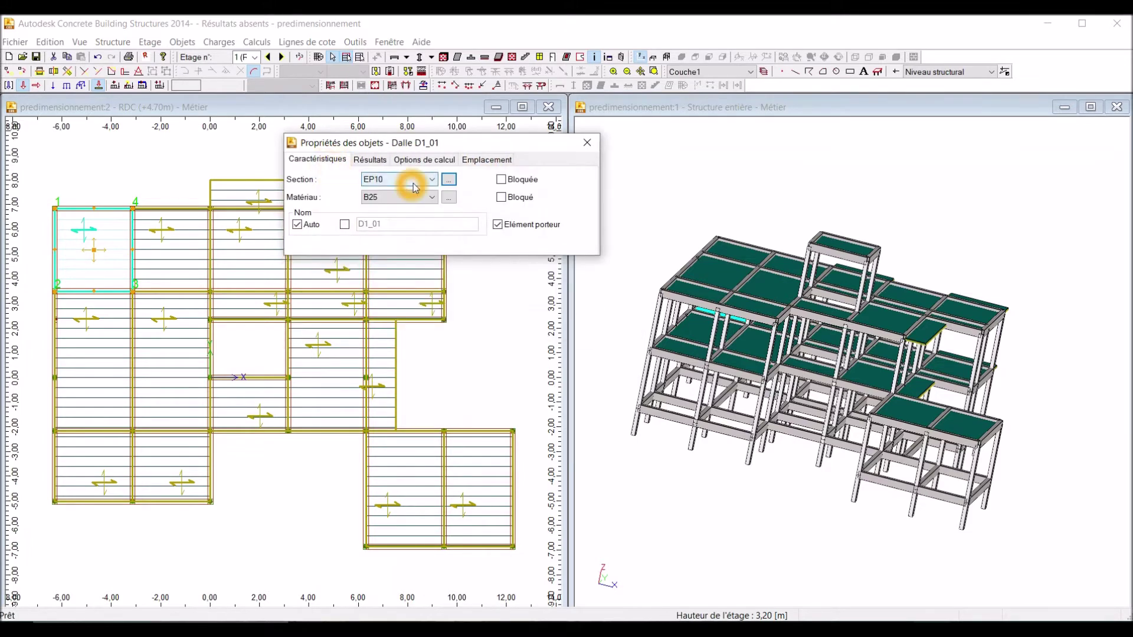
left_click(363, 159)
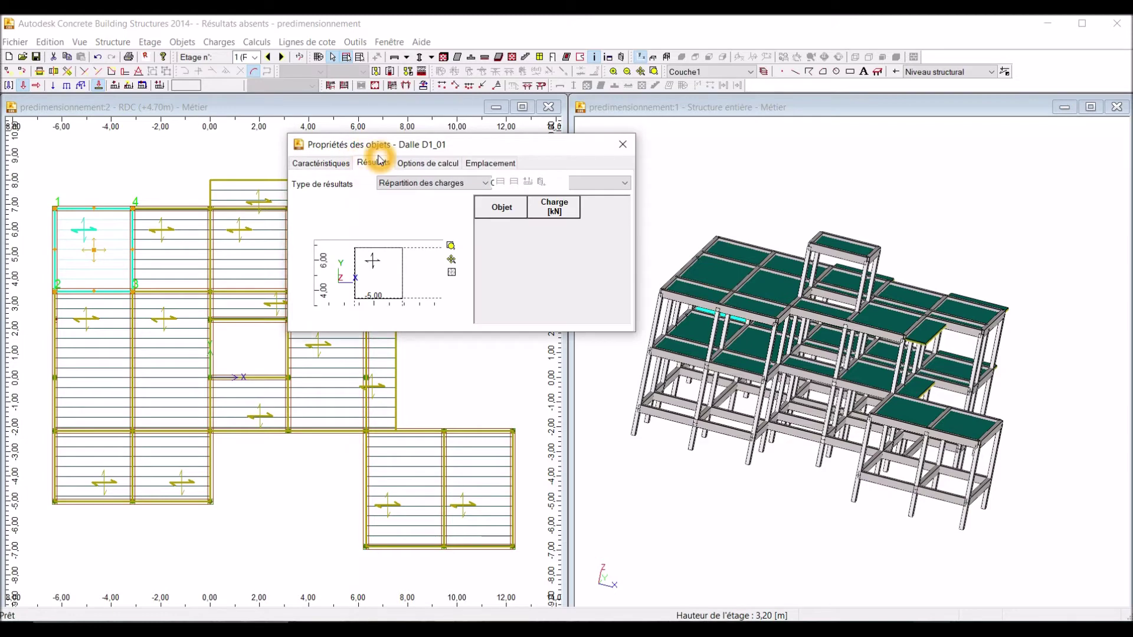
left_click(416, 168)
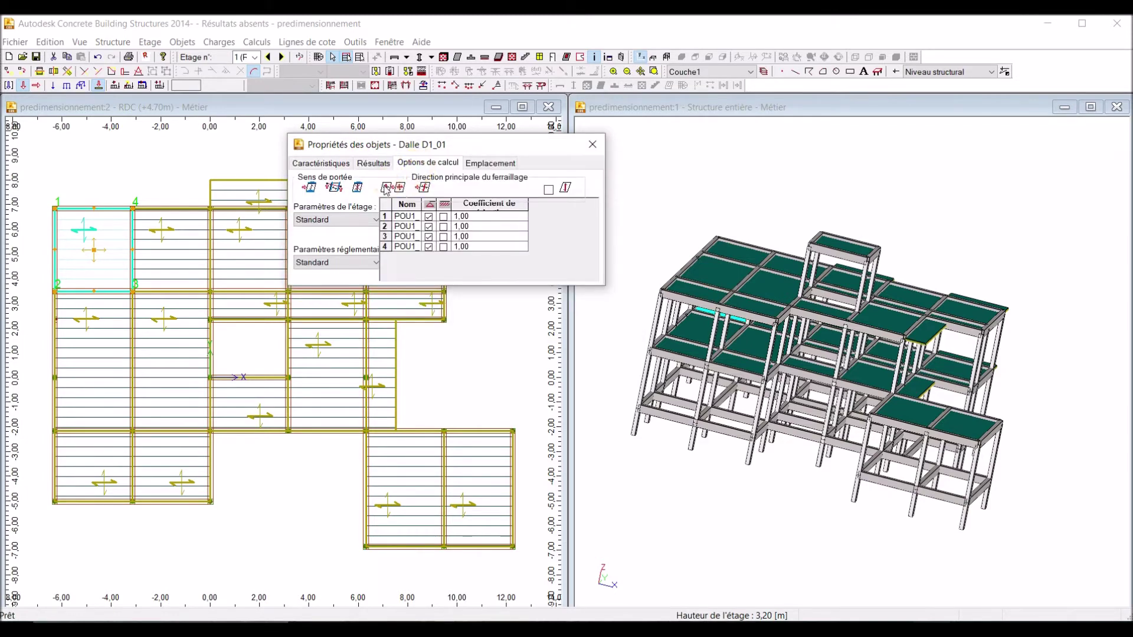
Step: Examine the corner slab's span-direction tools for aligning the span to an object or a polyline, against its supporting edge beams
left_click(307, 190)
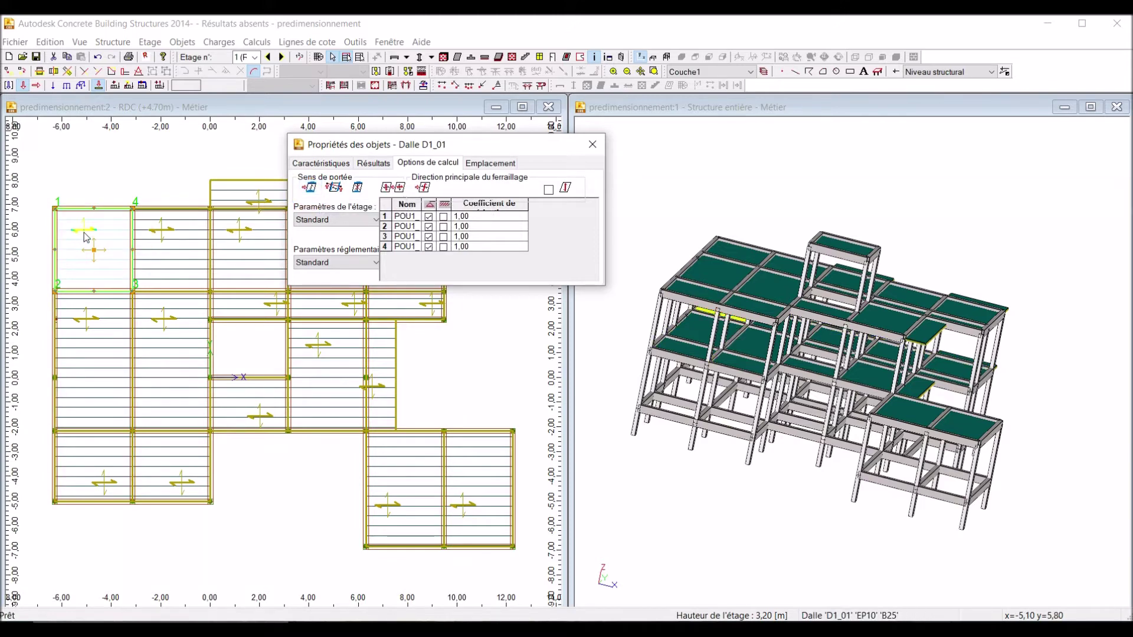
left_click(59, 266)
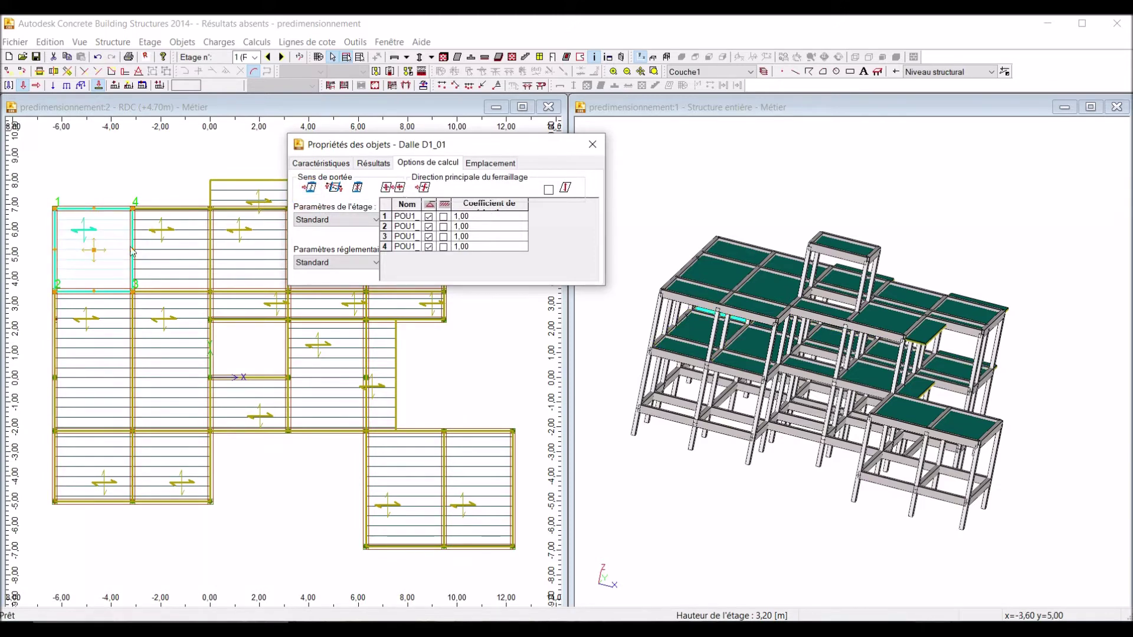
left_click(57, 236)
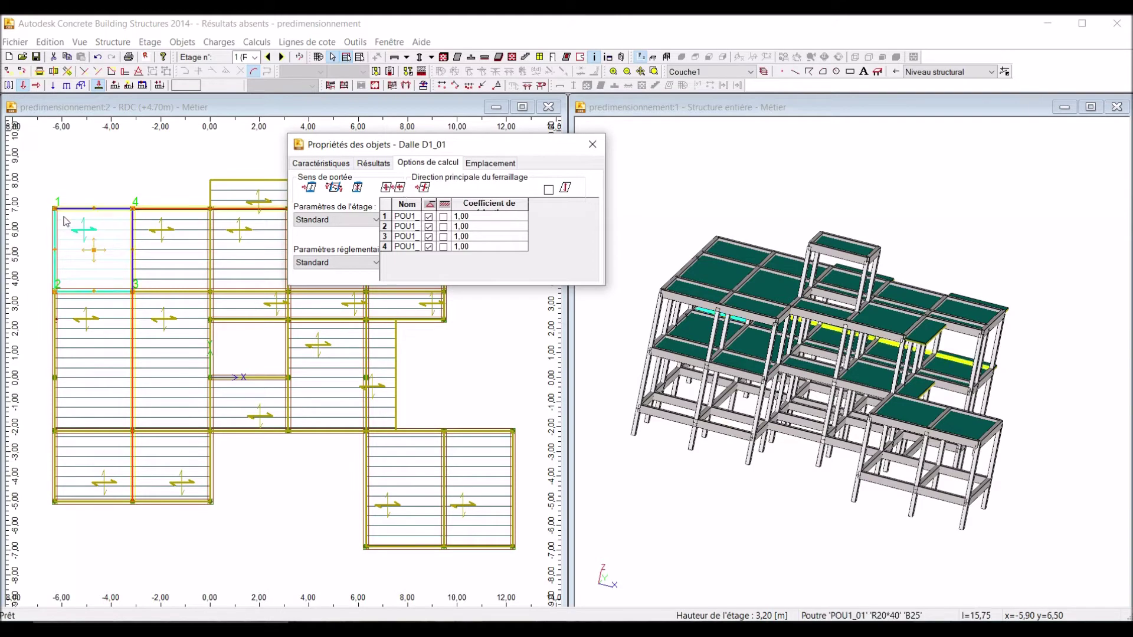
scroll(92, 236, "up", 2)
left_click(140, 230)
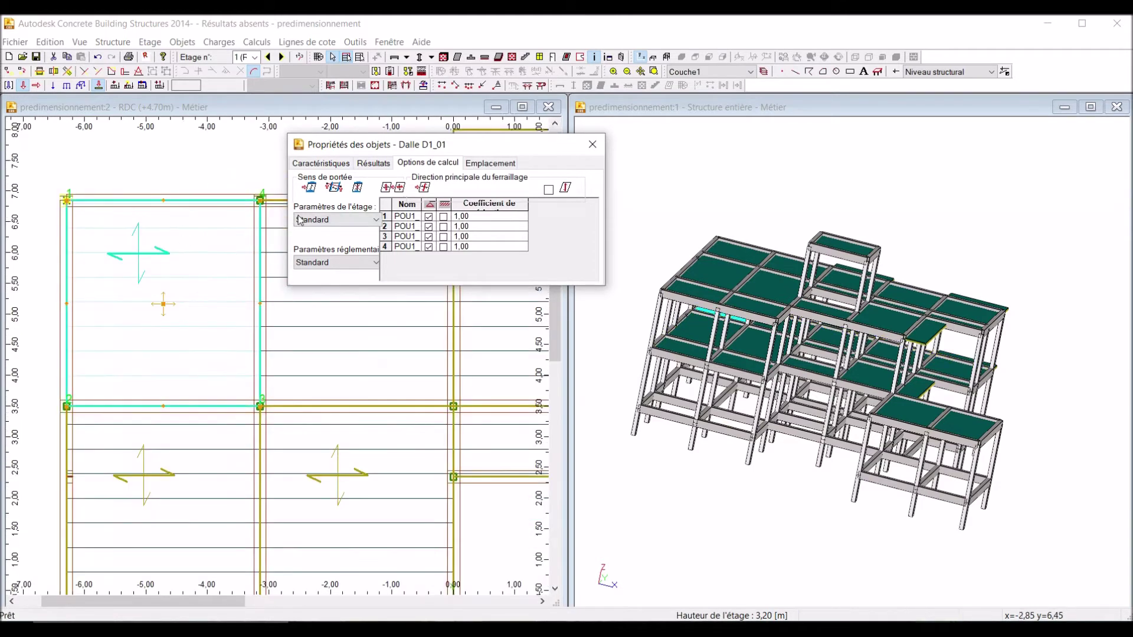
left_click(357, 187)
left_click(317, 190)
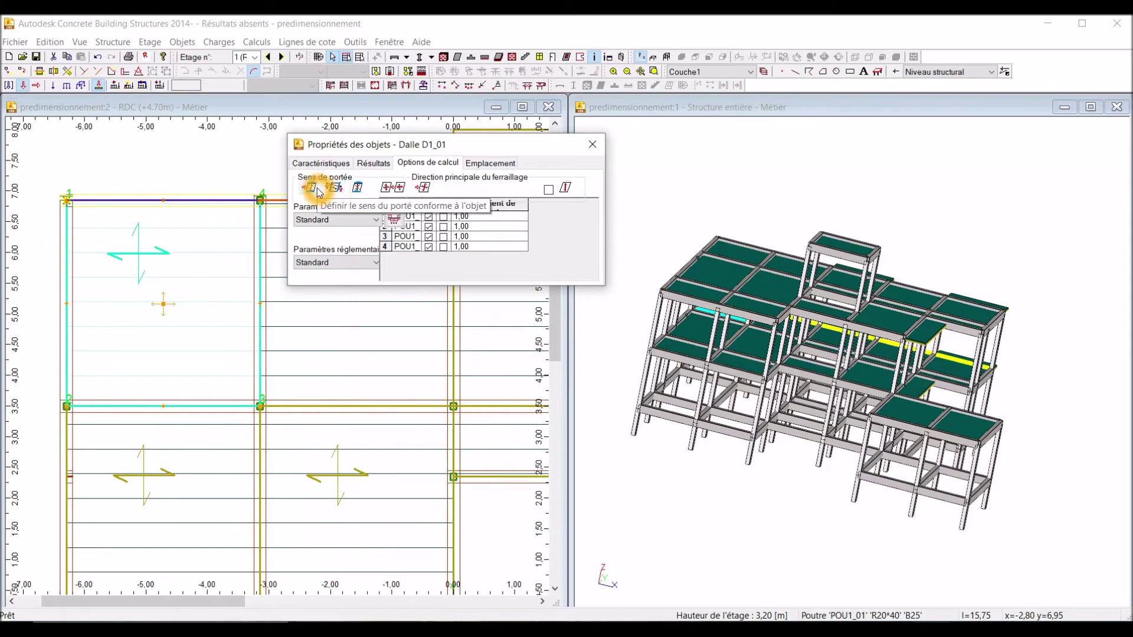
left_click(331, 189)
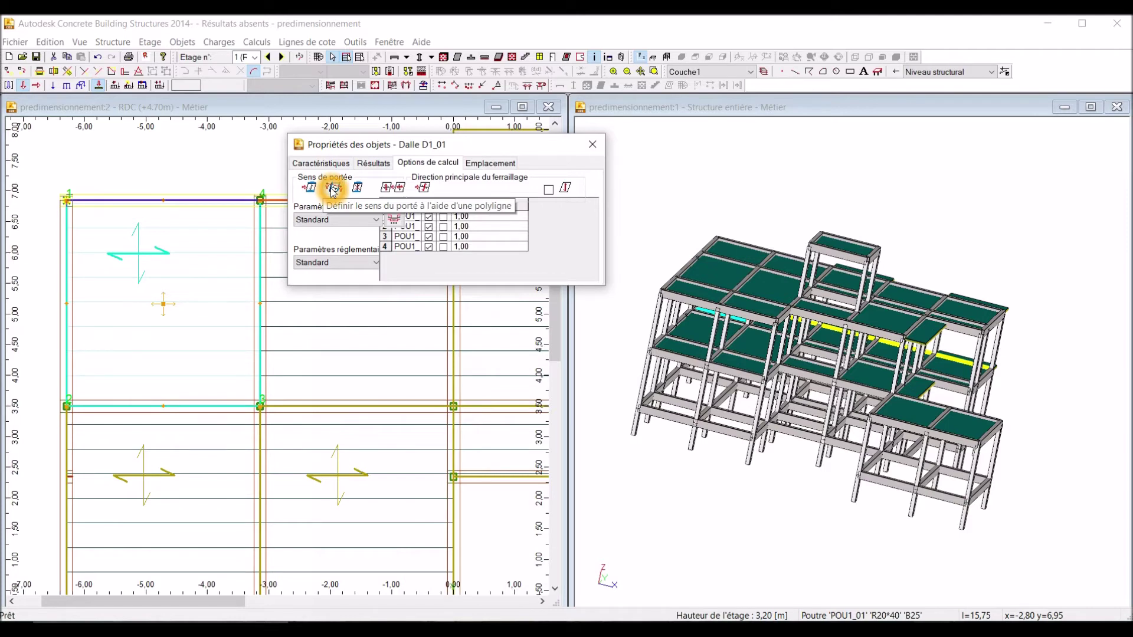
left_click(310, 187)
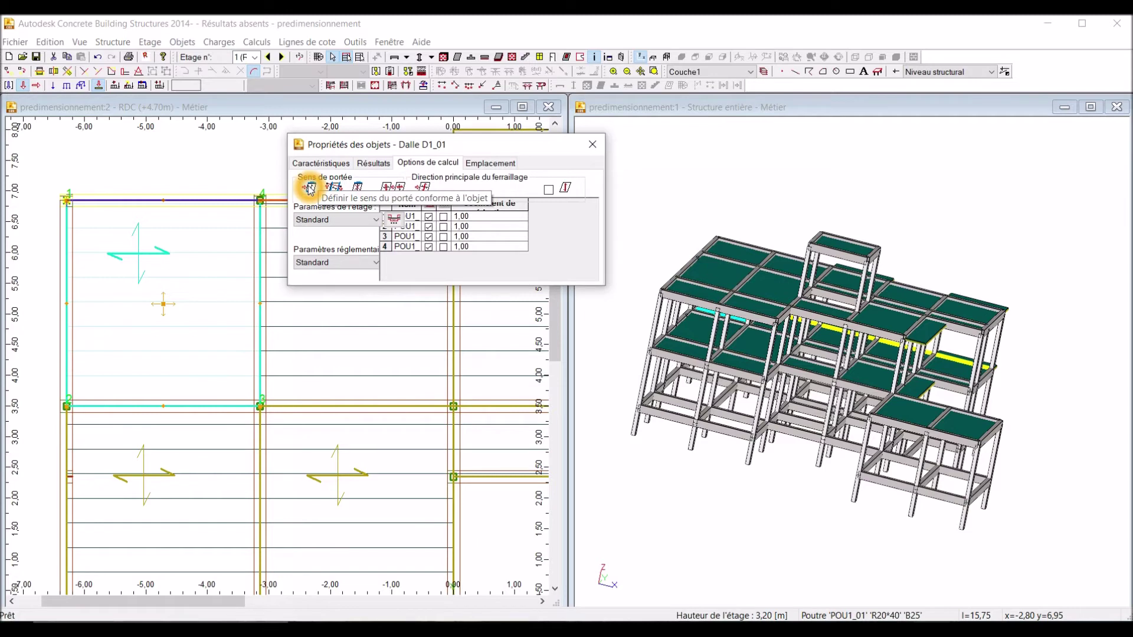
left_click(189, 202)
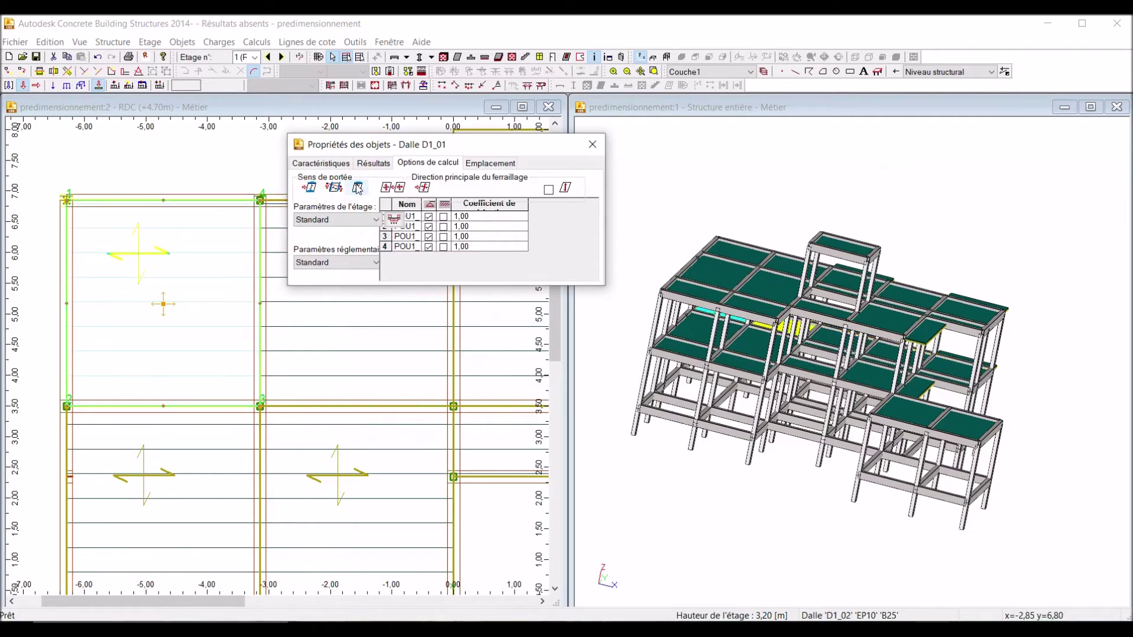
left_click(357, 188)
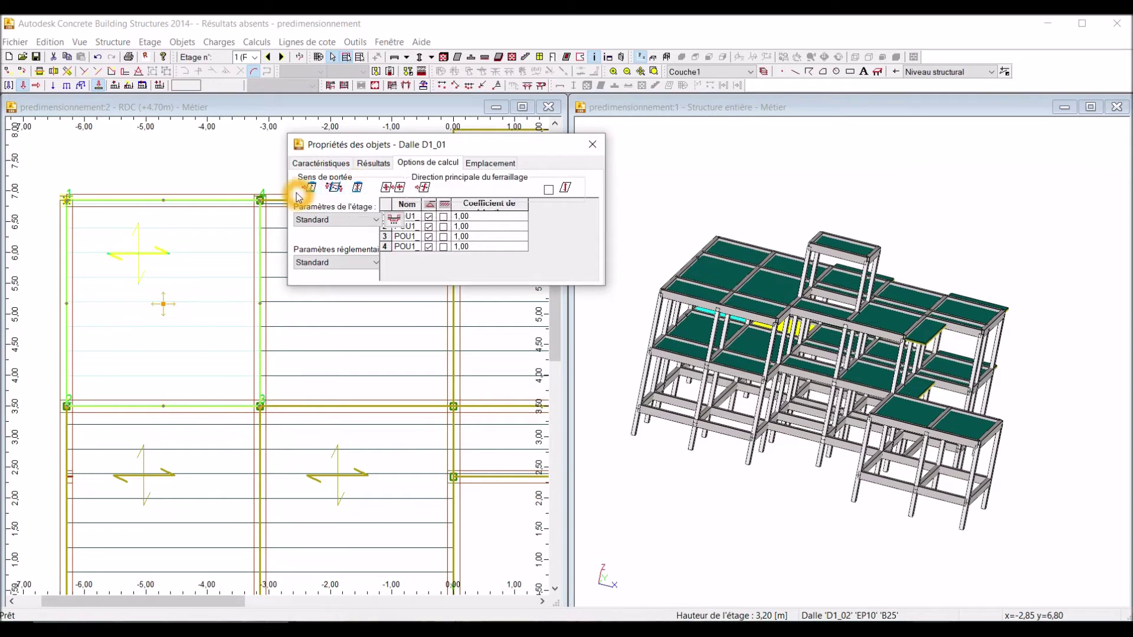
Step: Move the object properties clear of the RDC plan and examine the corner slab's span between its edge beams
left_click(264, 240)
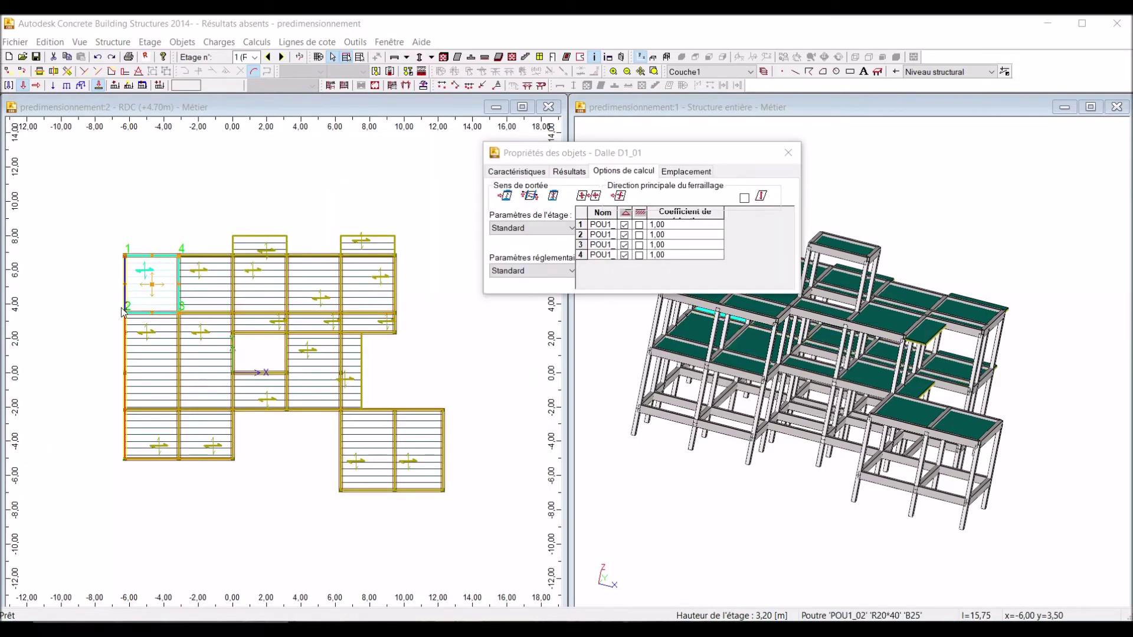
left_click(114, 296)
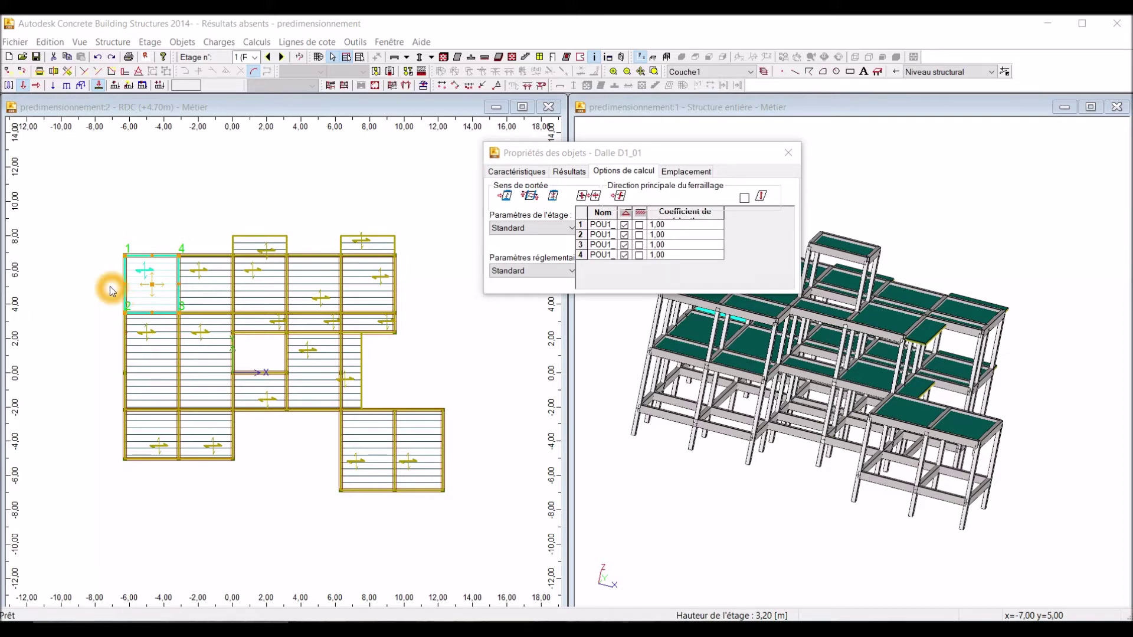
scroll(108, 267, "up", 1)
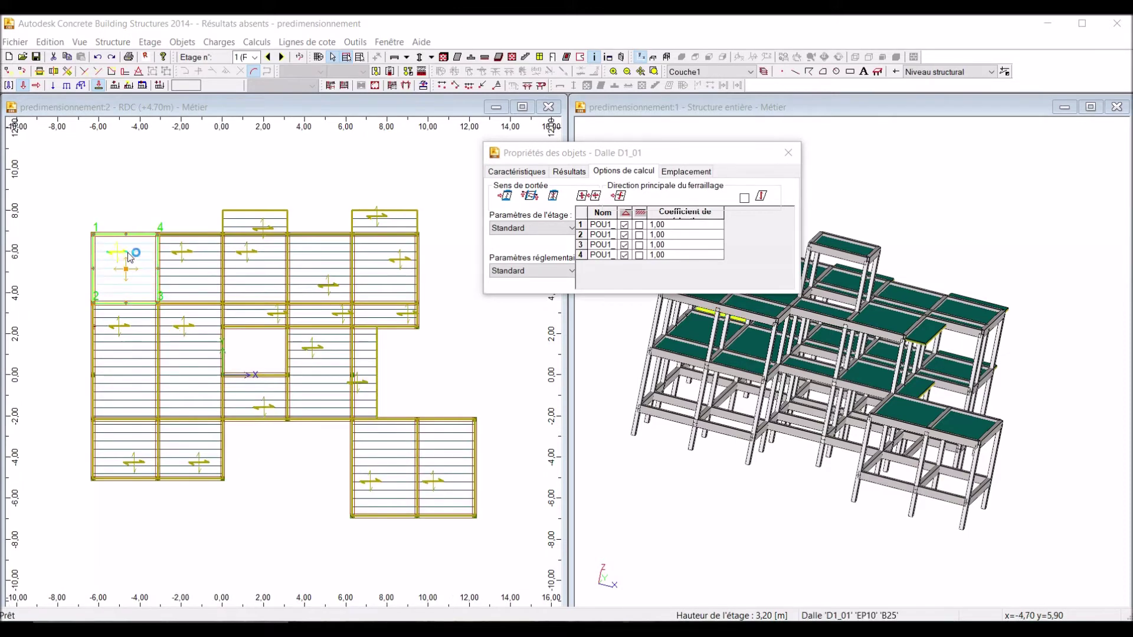
scroll(86, 248, "up", 2)
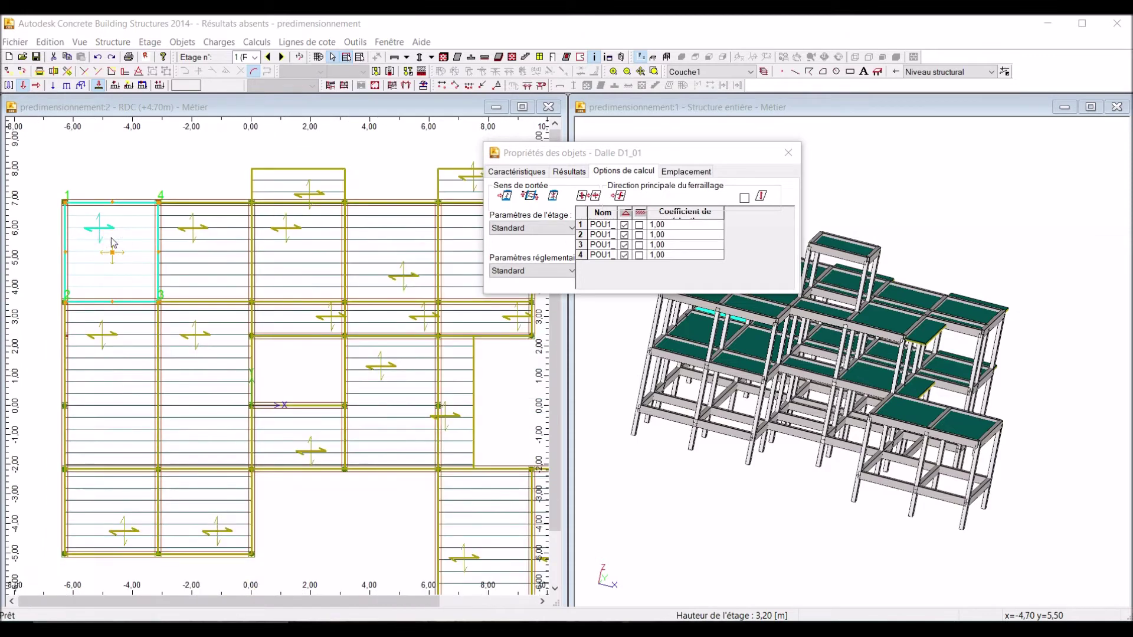
scroll(135, 254, "down", 2)
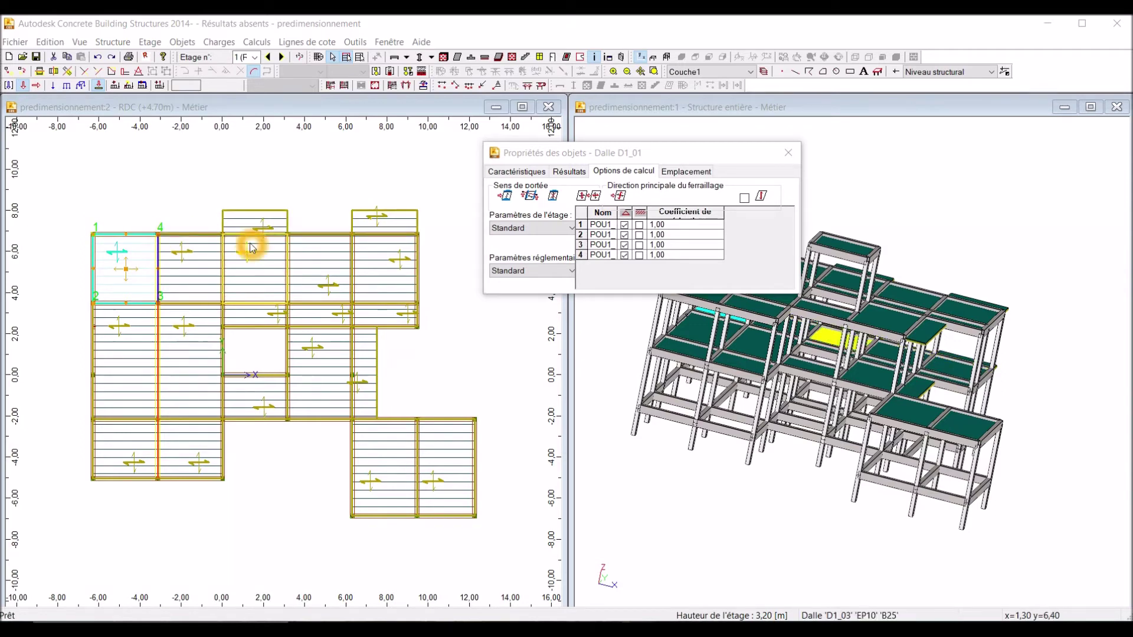
left_click_drag(585, 158, 681, 153)
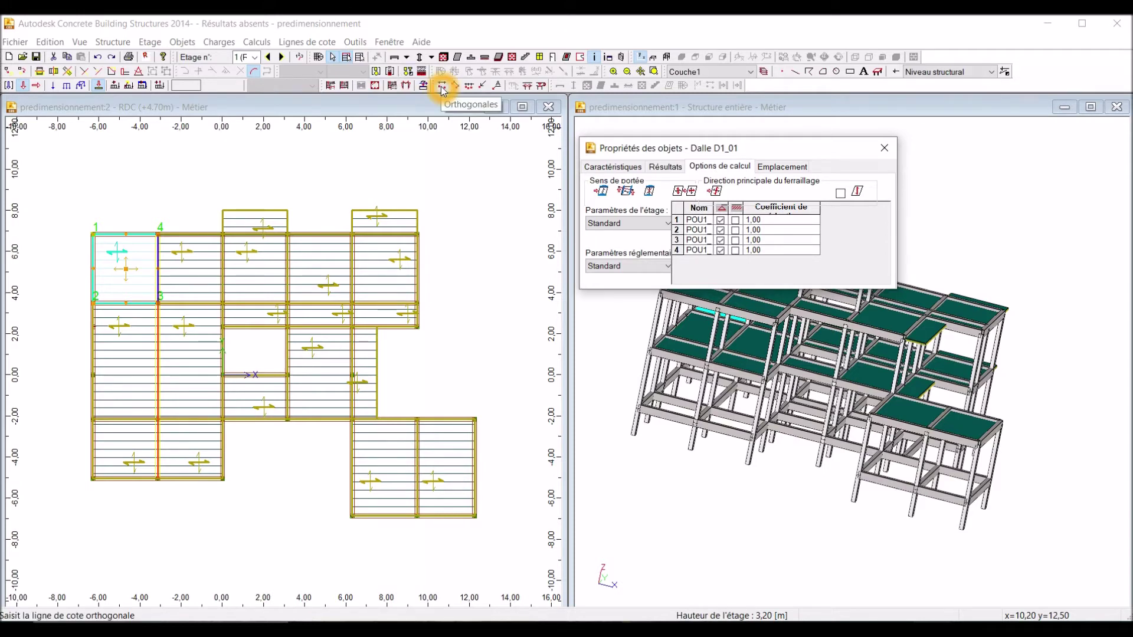
Step: Hide the Lignes de cote command set and display it again
left_click(623, 107)
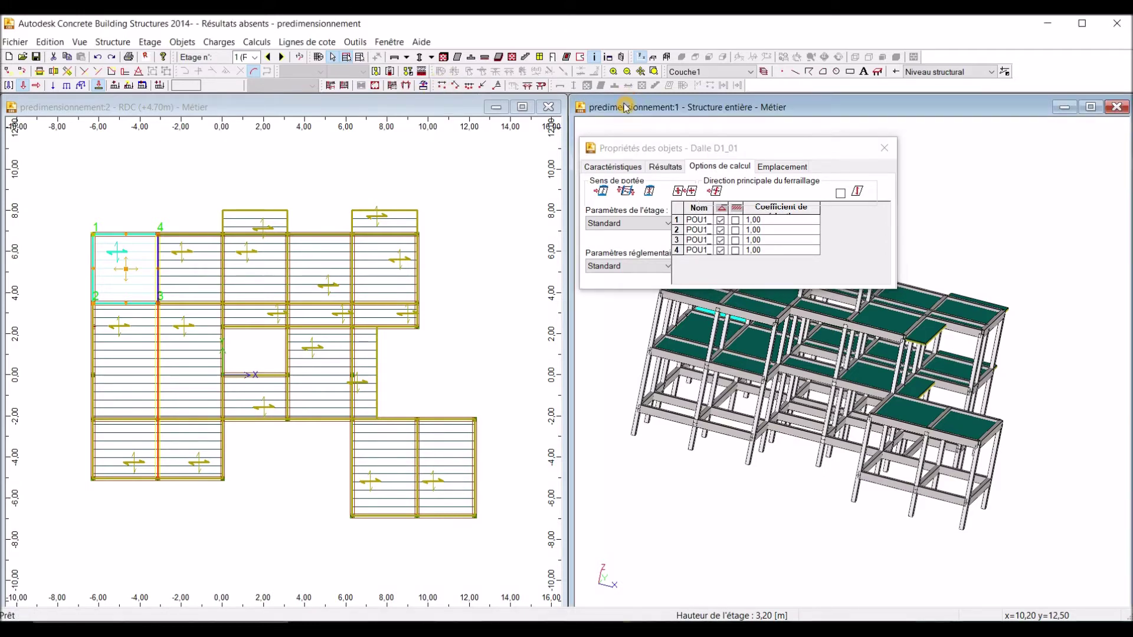
left_click(643, 127)
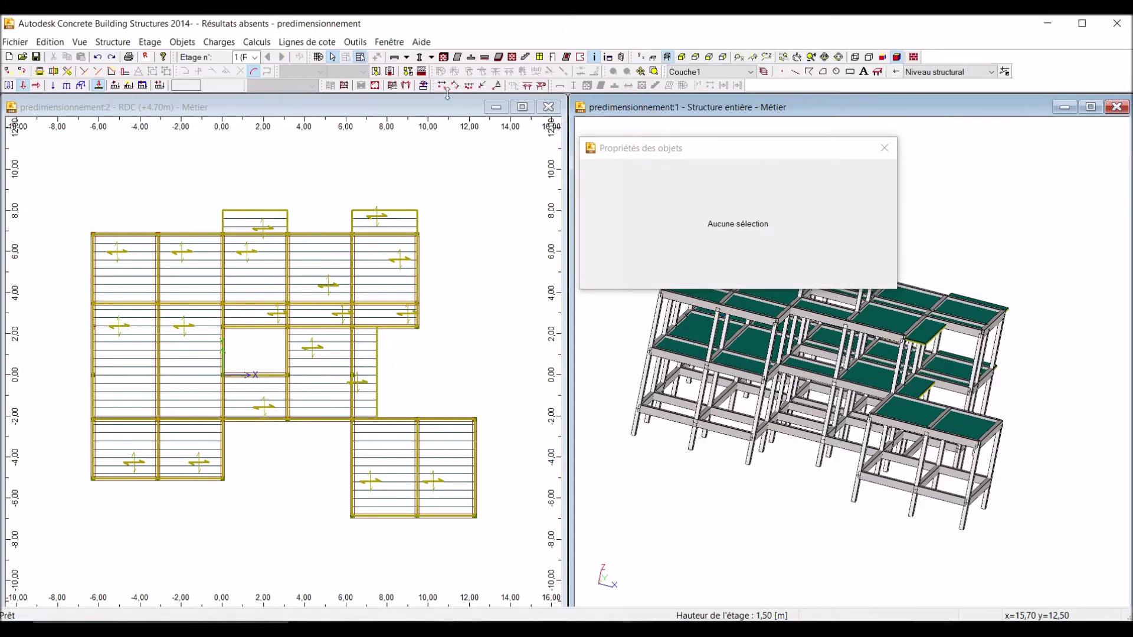
left_click(1003, 73)
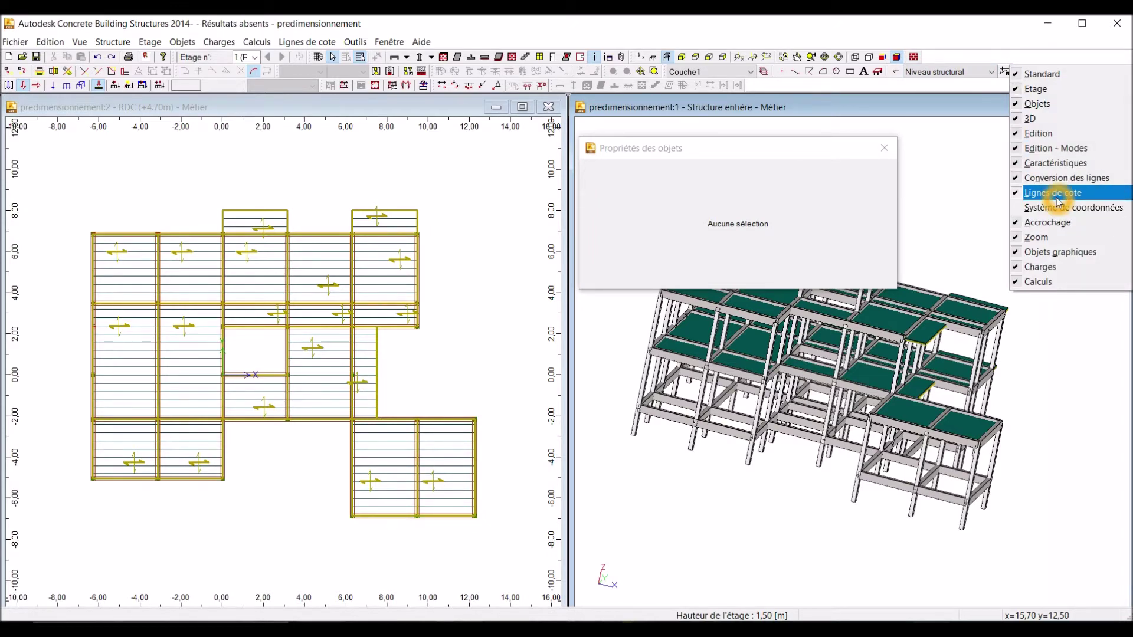
left_click(1020, 200)
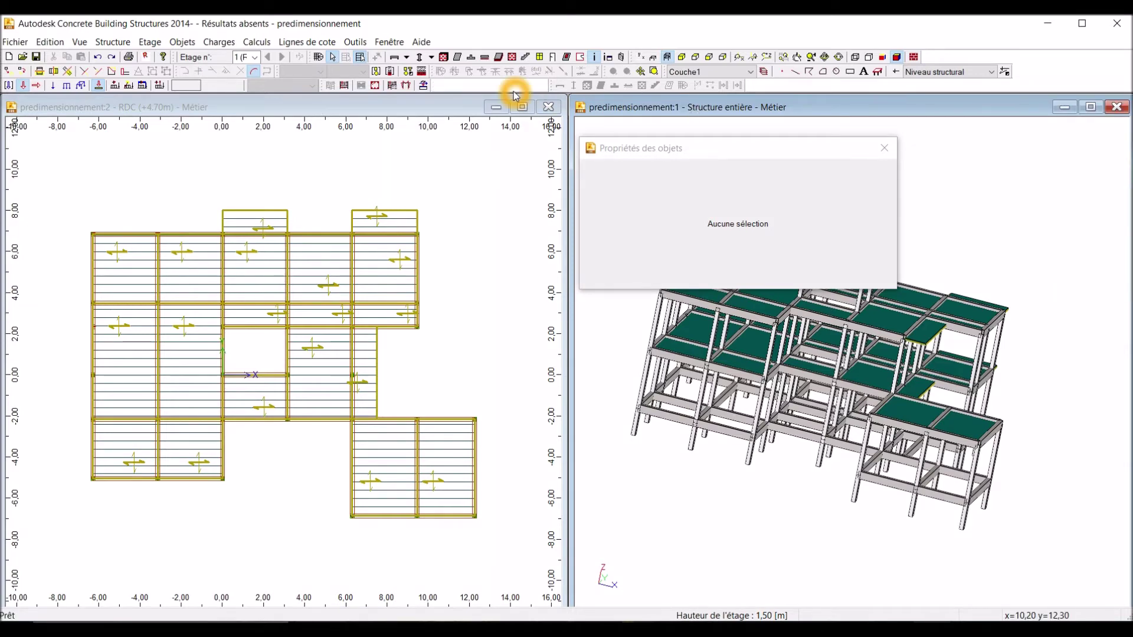
right_click(1052, 66)
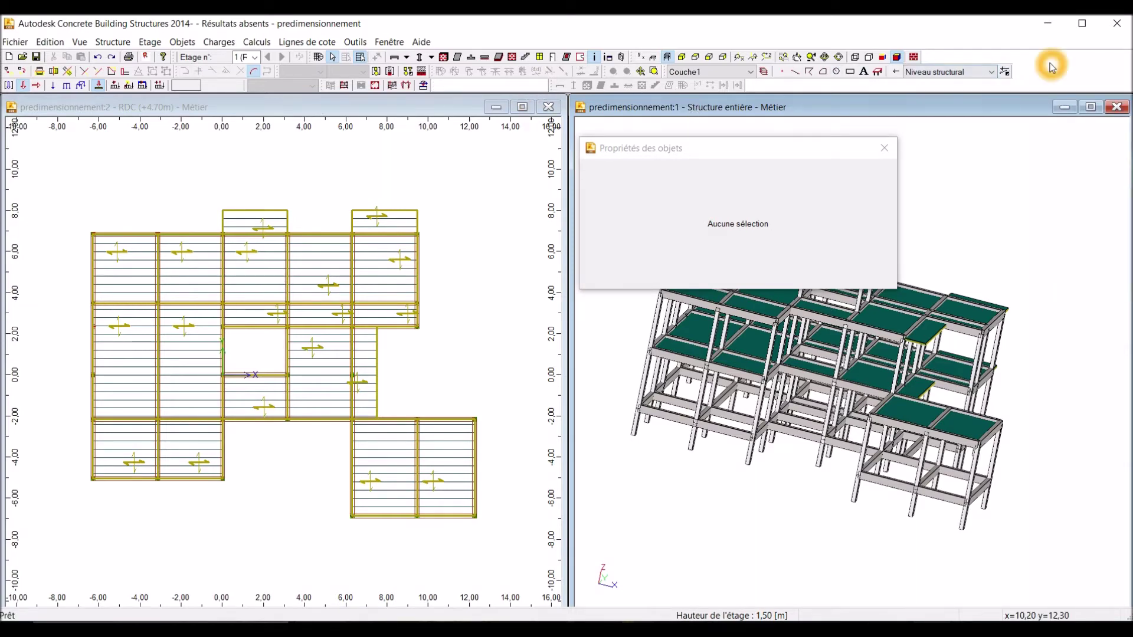
left_click(1020, 191)
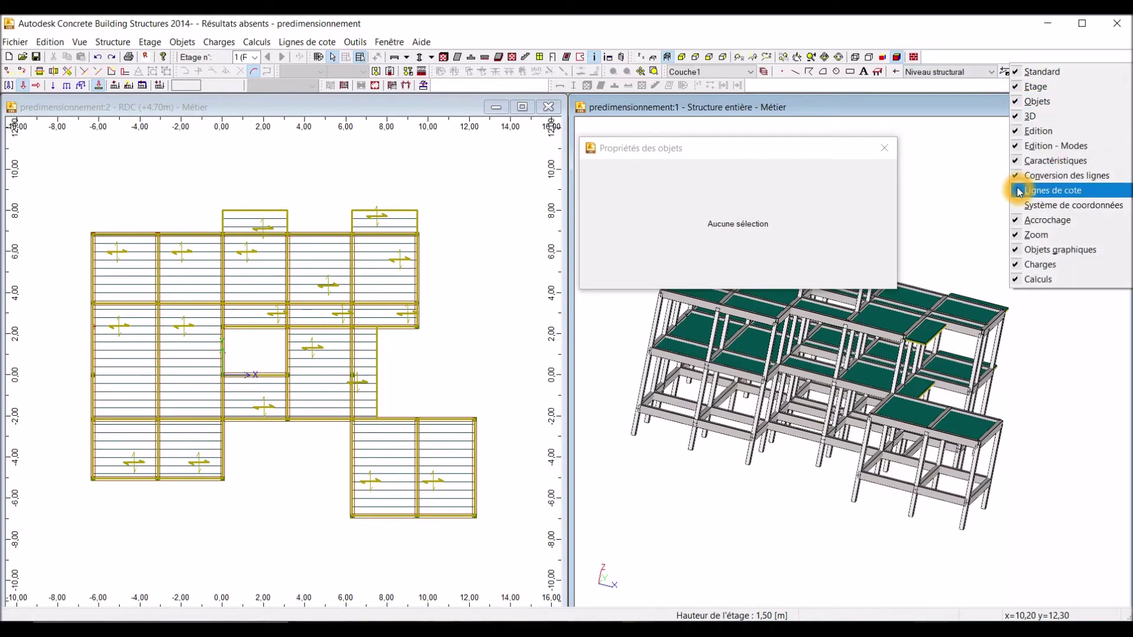
Step: Add an orthogonal dimension between the columns at (-6.30, 6.85) and (-3.15, 6.85), with its line at about y = 8.60
left_click(442, 87)
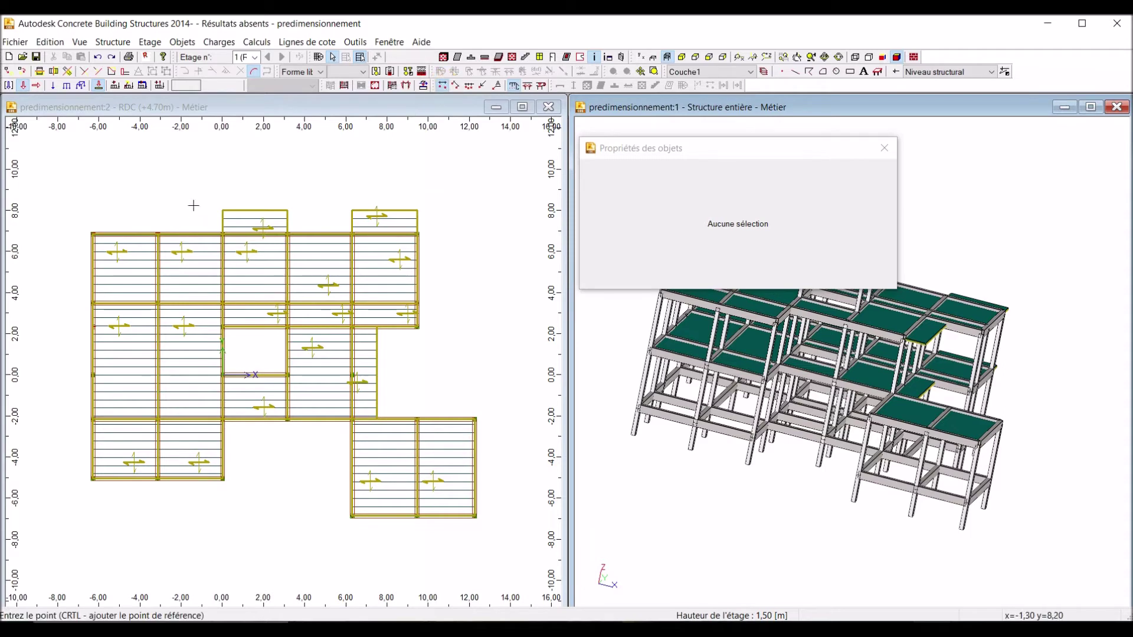
scroll(122, 231, "up", 5)
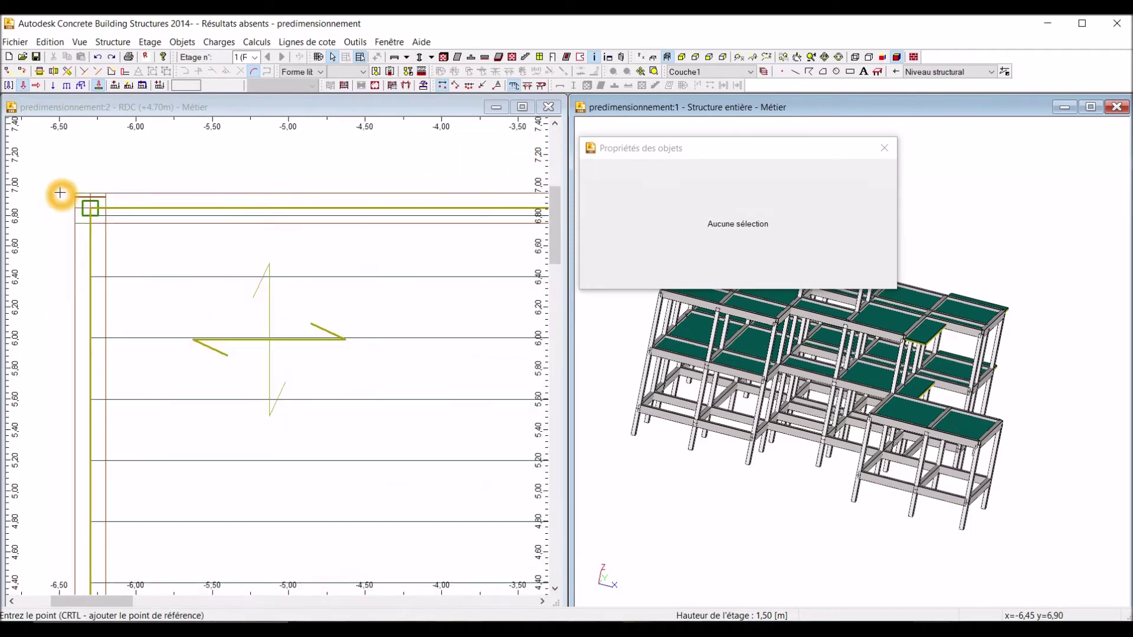
scroll(90, 202, "up", 4)
left_click(88, 232)
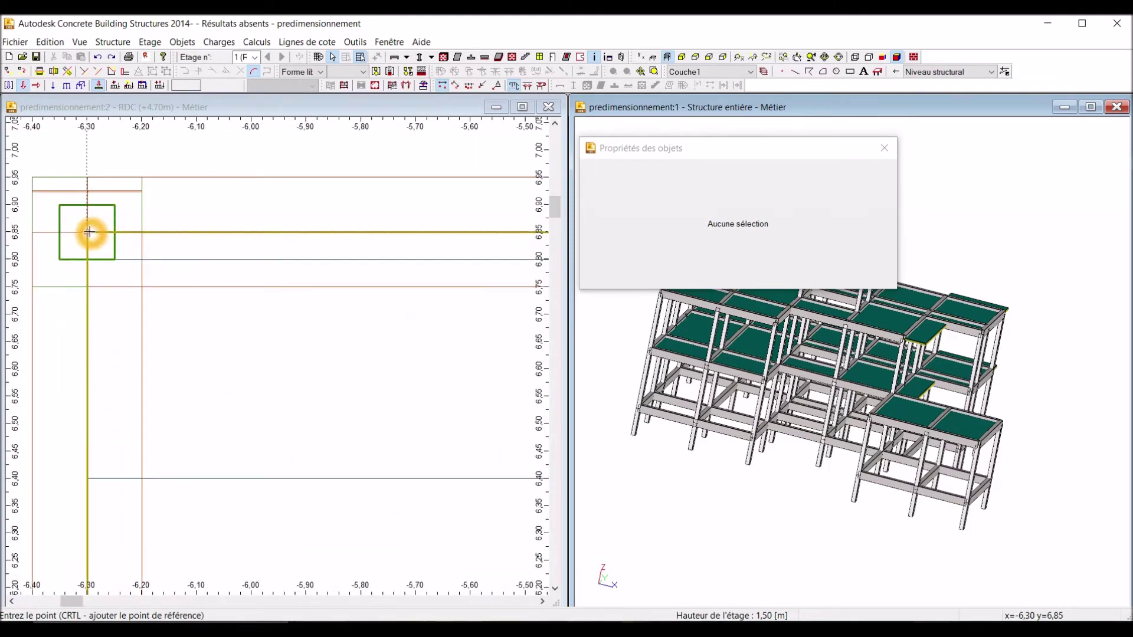
left_click(88, 231)
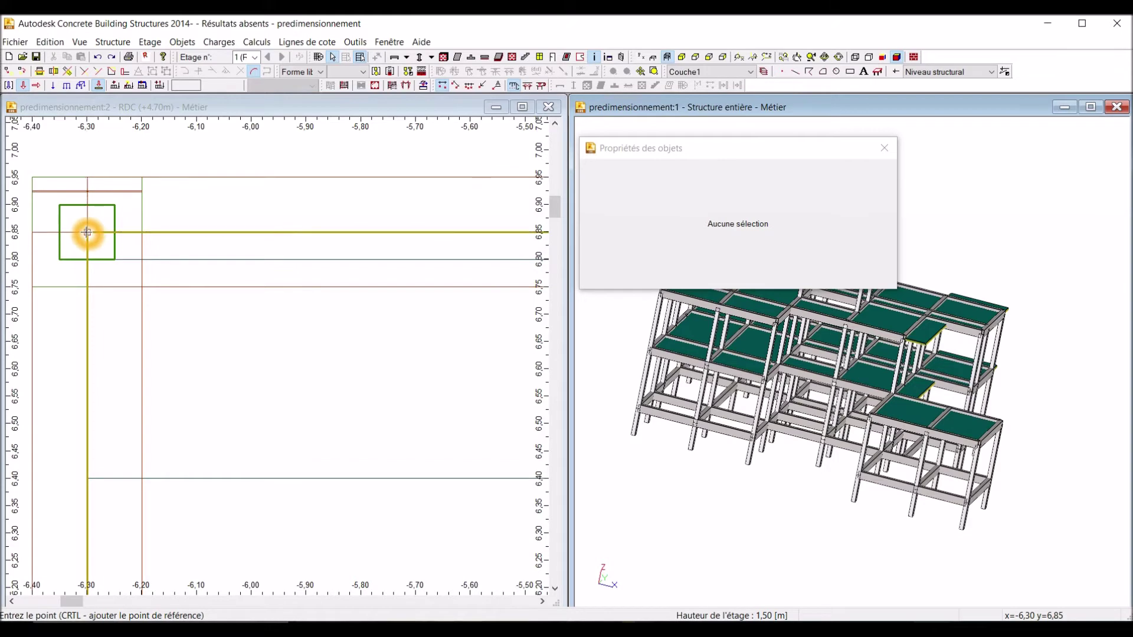
scroll(87, 231, "down", 6)
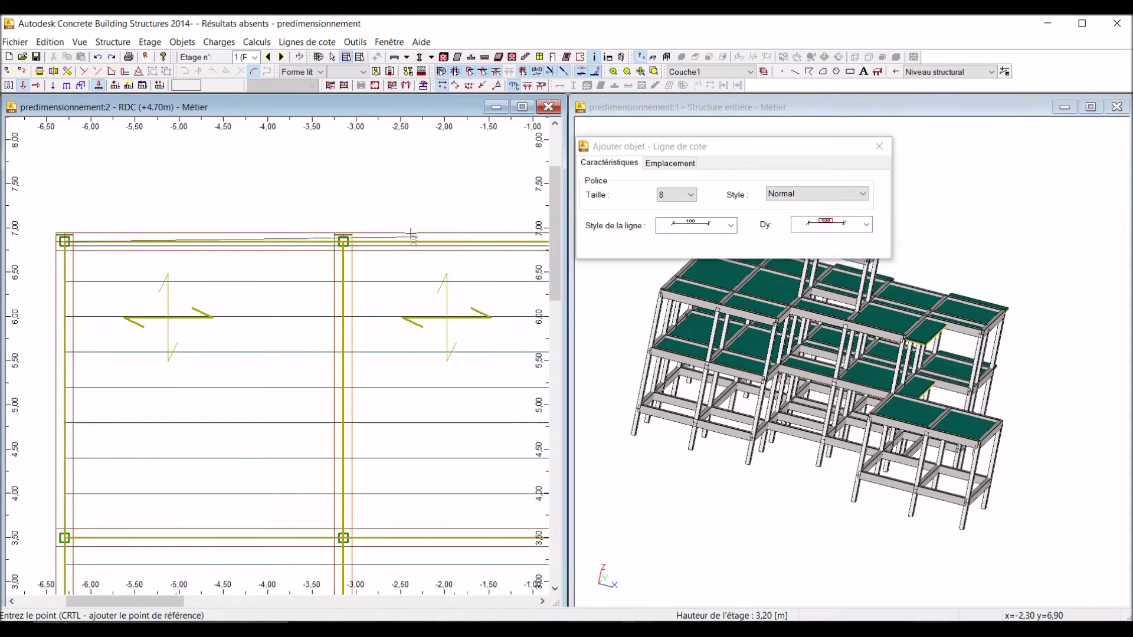
scroll(231, 260, "up", 6)
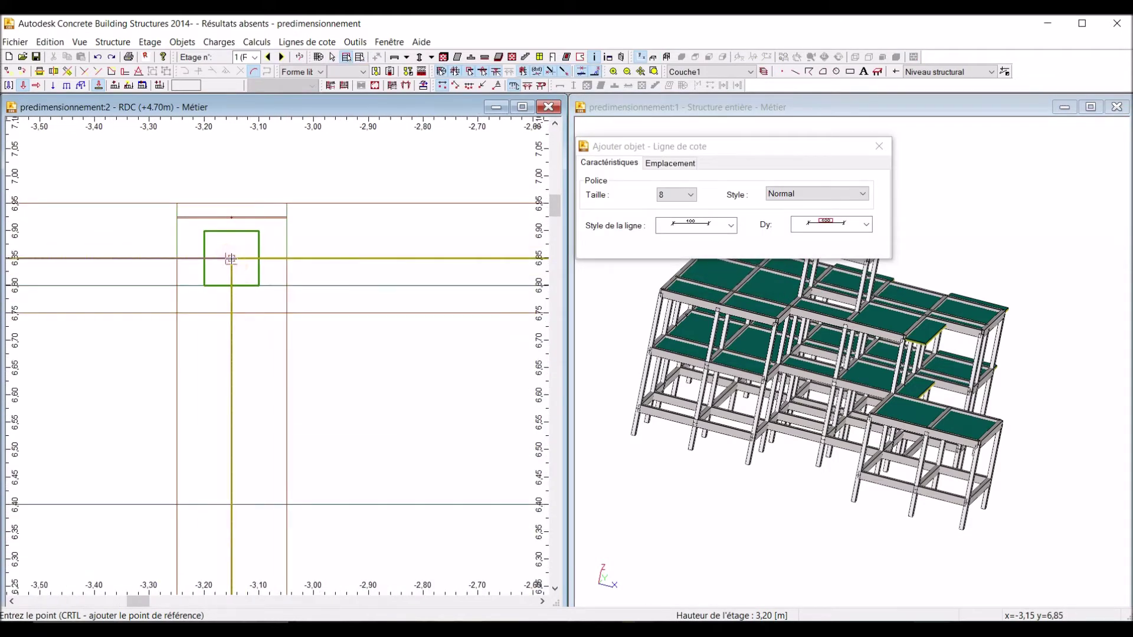
scroll(233, 262, "down", 6)
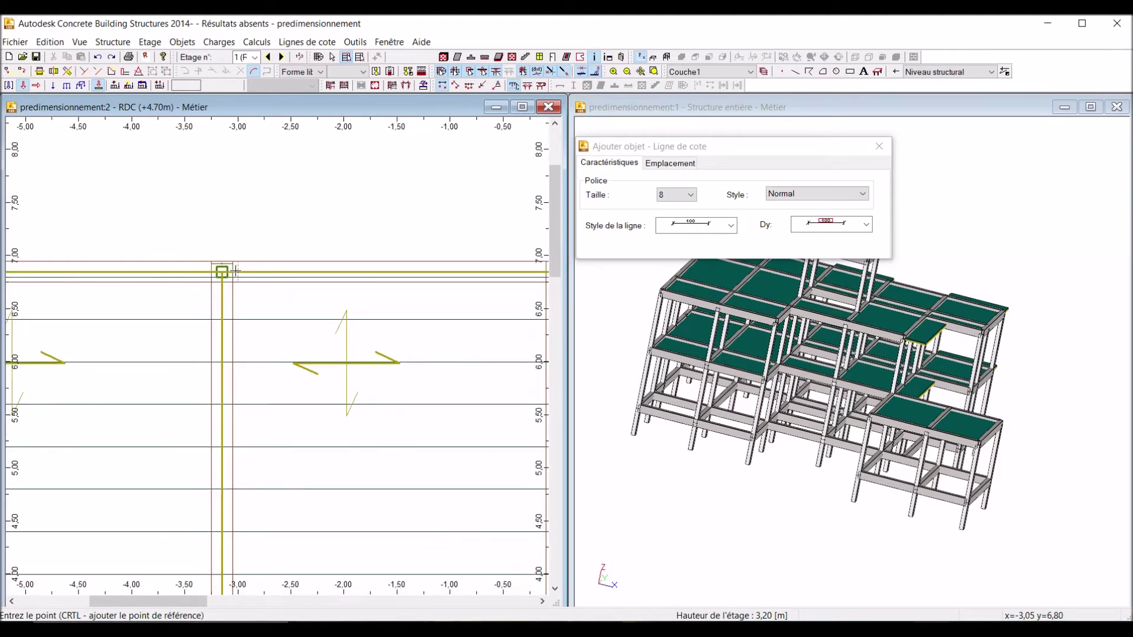
left_click(183, 197)
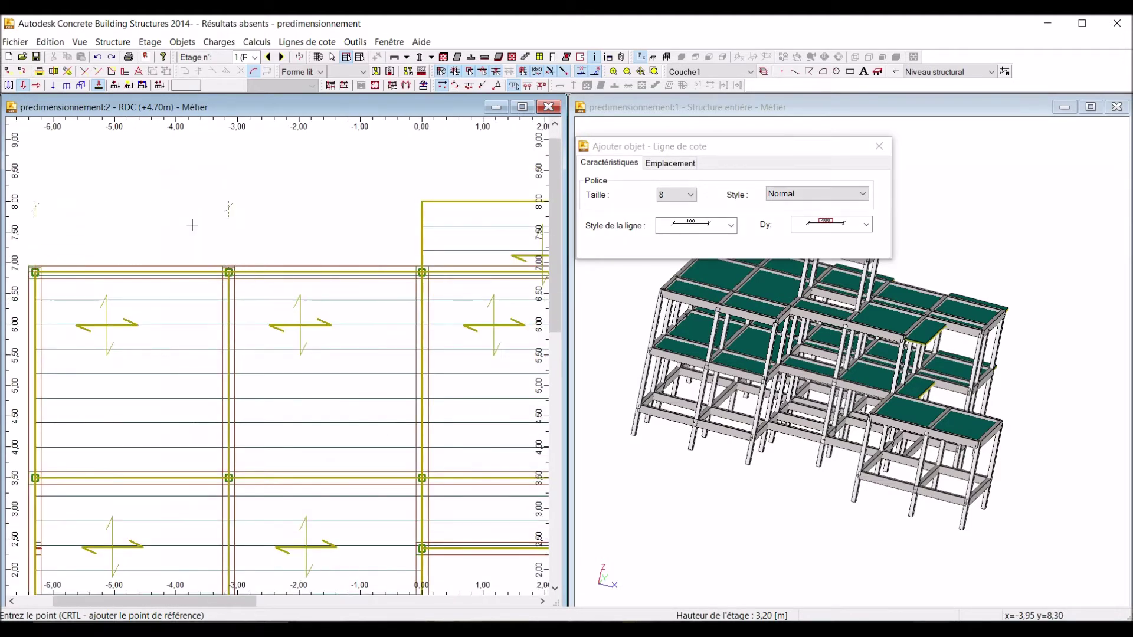
scroll(205, 226, "down", 2)
left_click(168, 159)
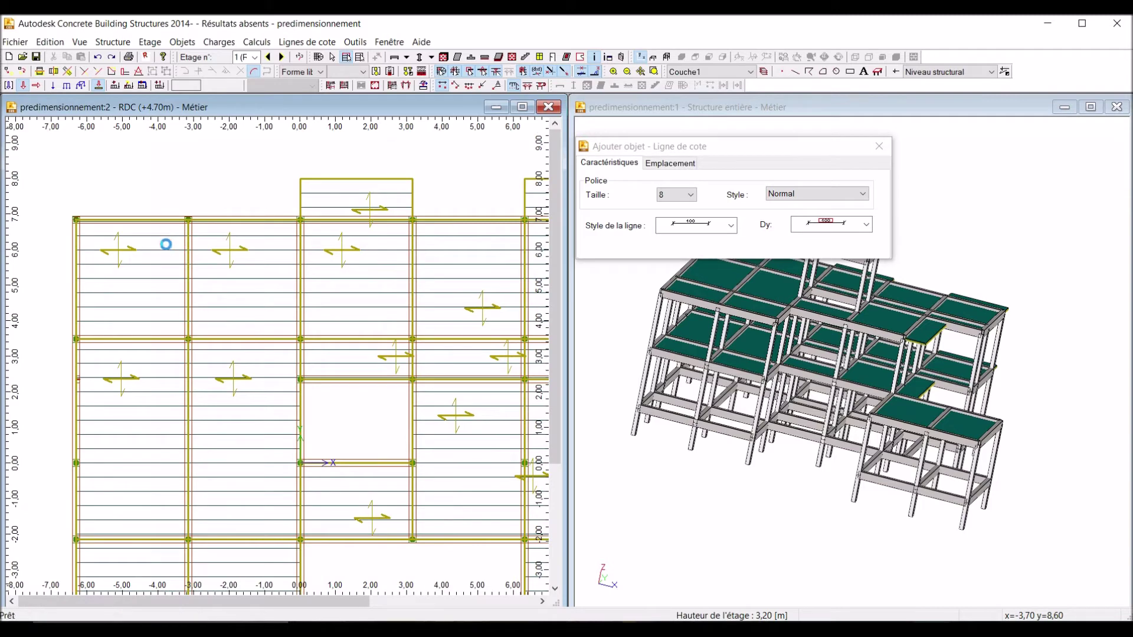
Step: Extend the orthogonal dimension chain to the column at (0.00, 6.85)
left_click(158, 273)
scroll(158, 273, "down", 5)
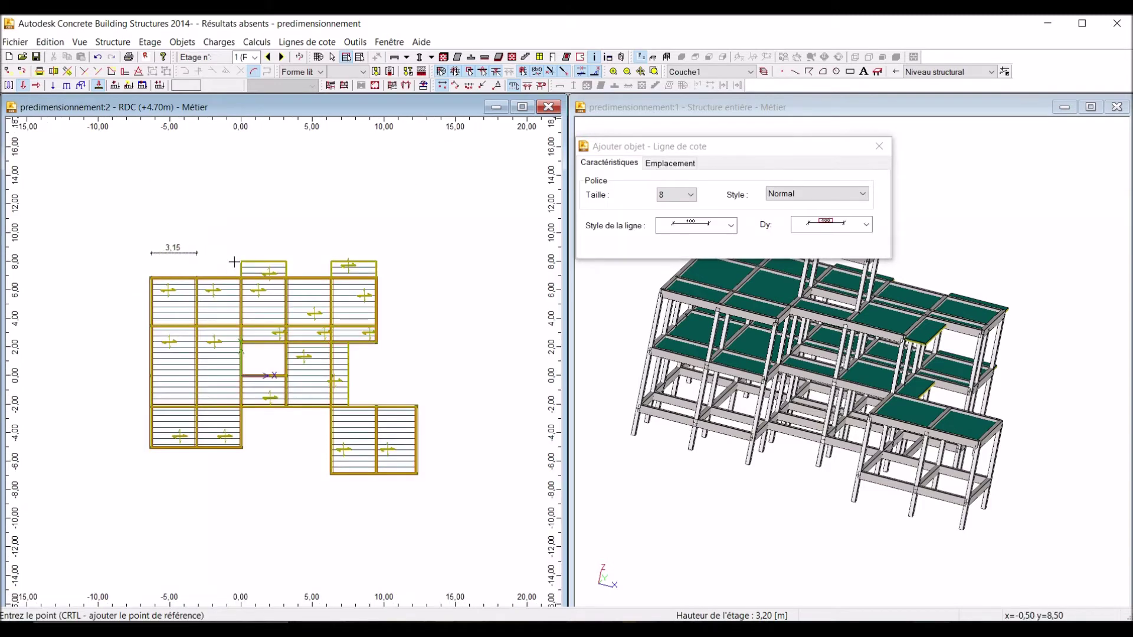
scroll(236, 263, "up", 4)
scroll(222, 180, "up", 8)
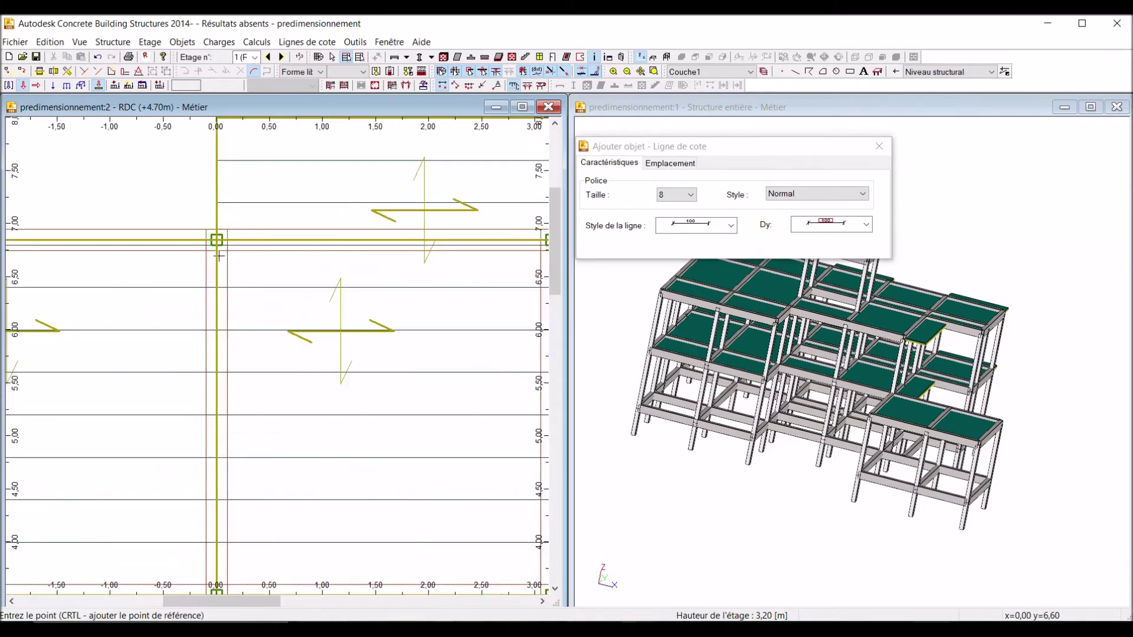
left_click(215, 249)
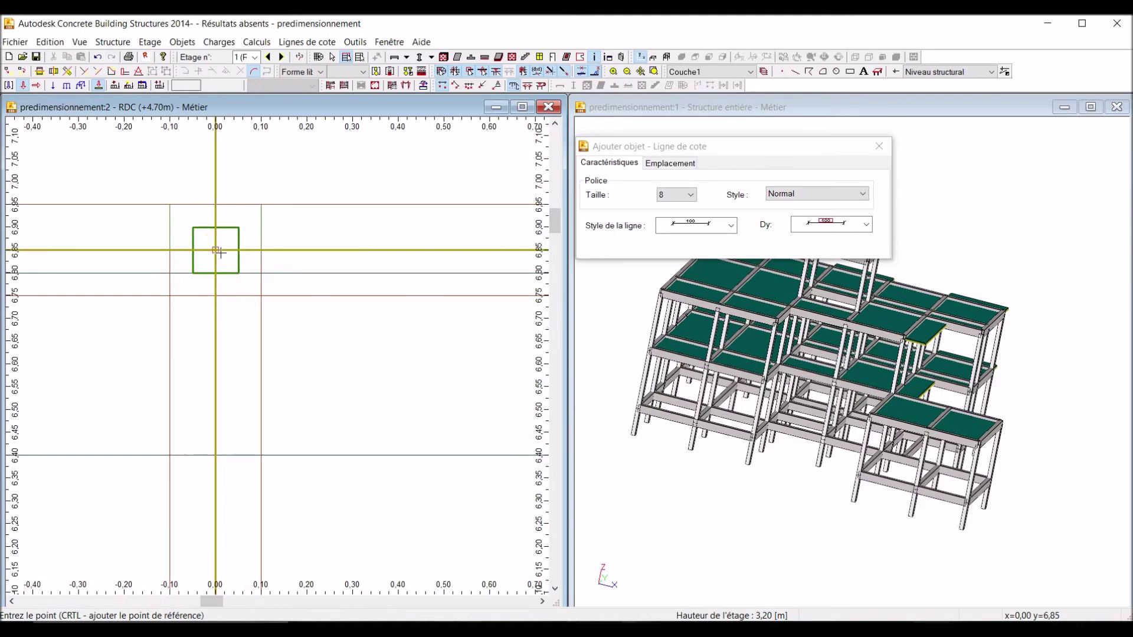
scroll(220, 252, "up", 5)
left_click(214, 248)
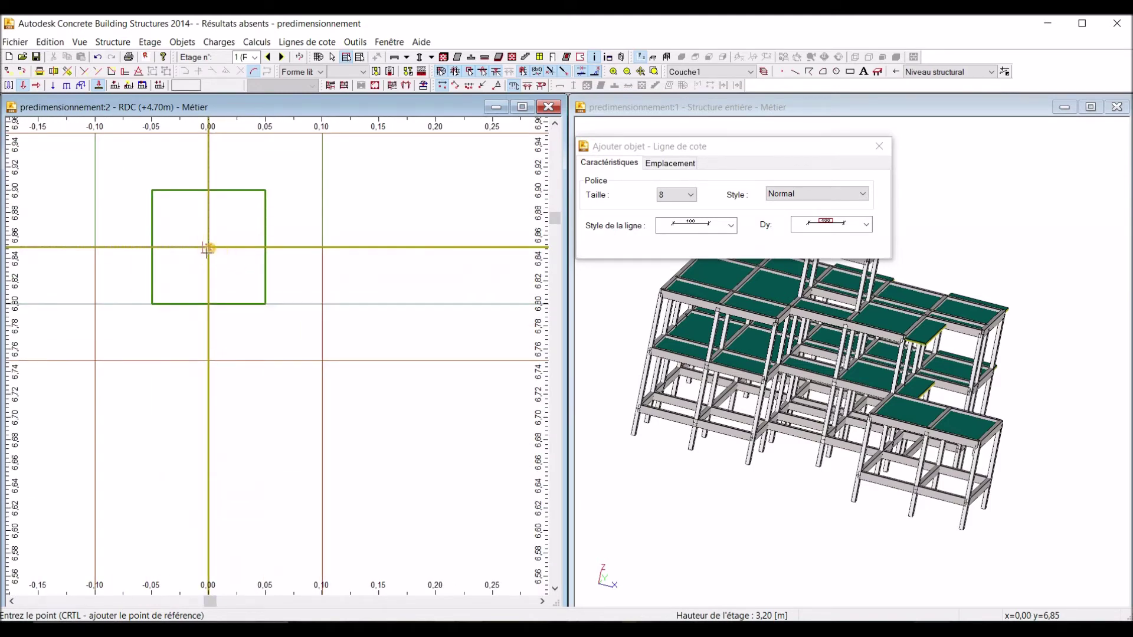
scroll(172, 273, "down", 6)
scroll(171, 272, "down", 4)
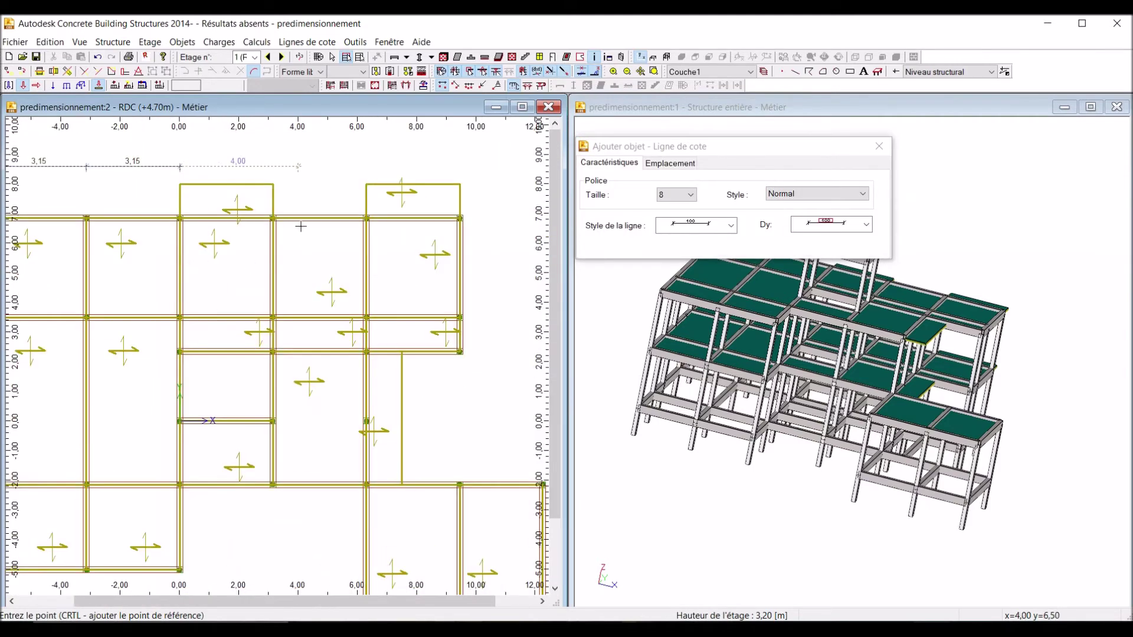
Step: Extend the orthogonal dimension chain to the column at (3.15, 6.85)
scroll(301, 226, "up", 4)
scroll(277, 242, "up", 6)
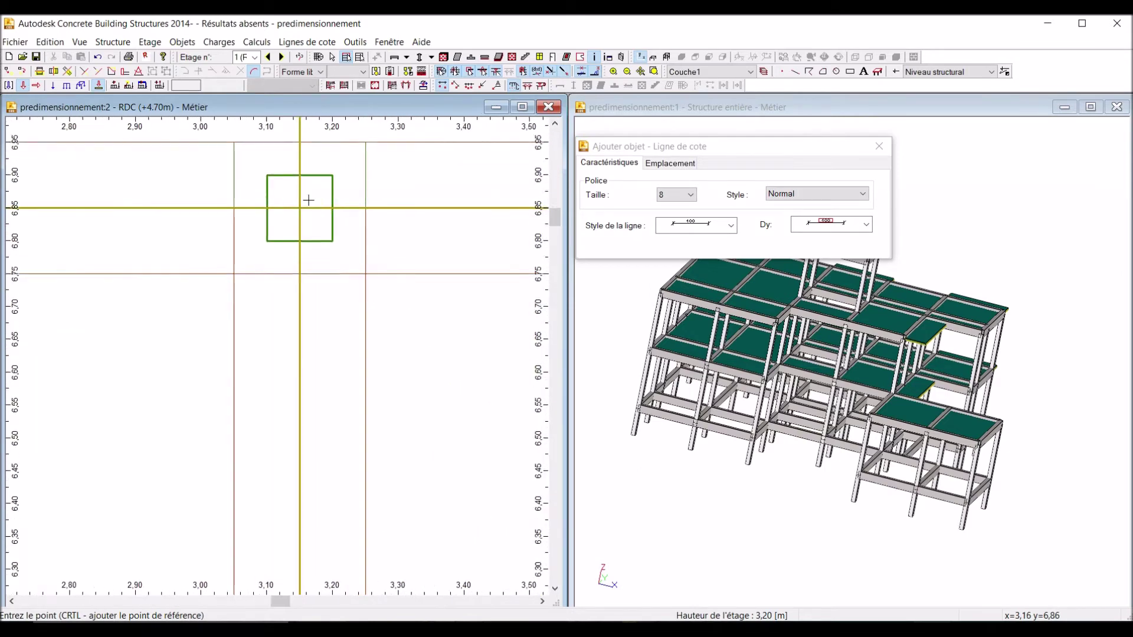
left_click(300, 211)
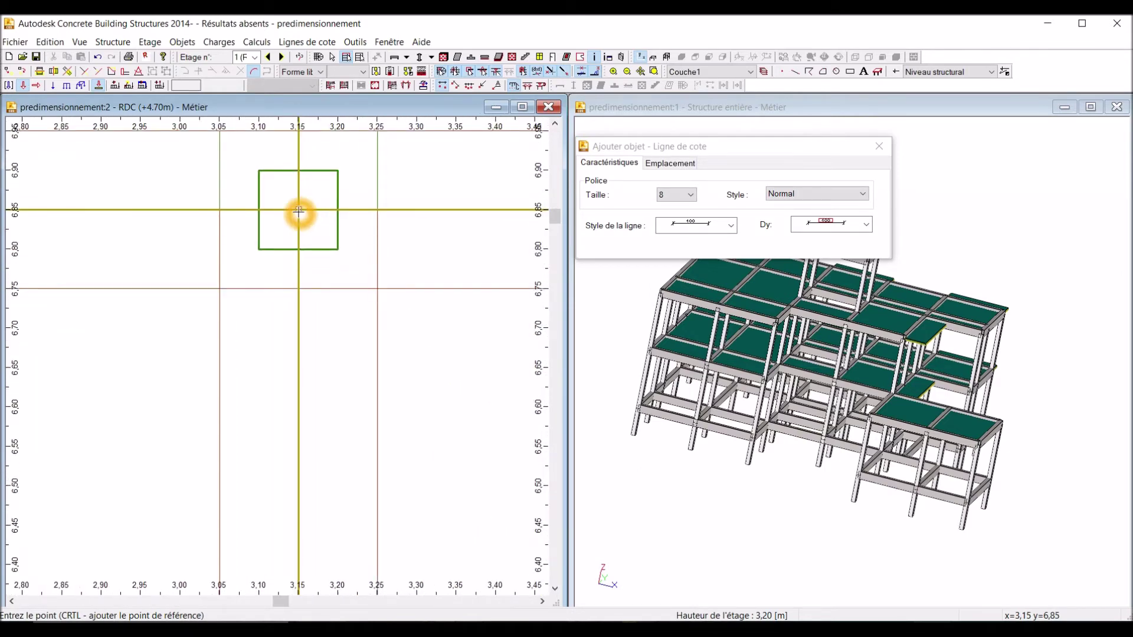
Step: Continue the orthogonal dimension chain to the column at (6.30, 6.85)
scroll(254, 279, "down", 2)
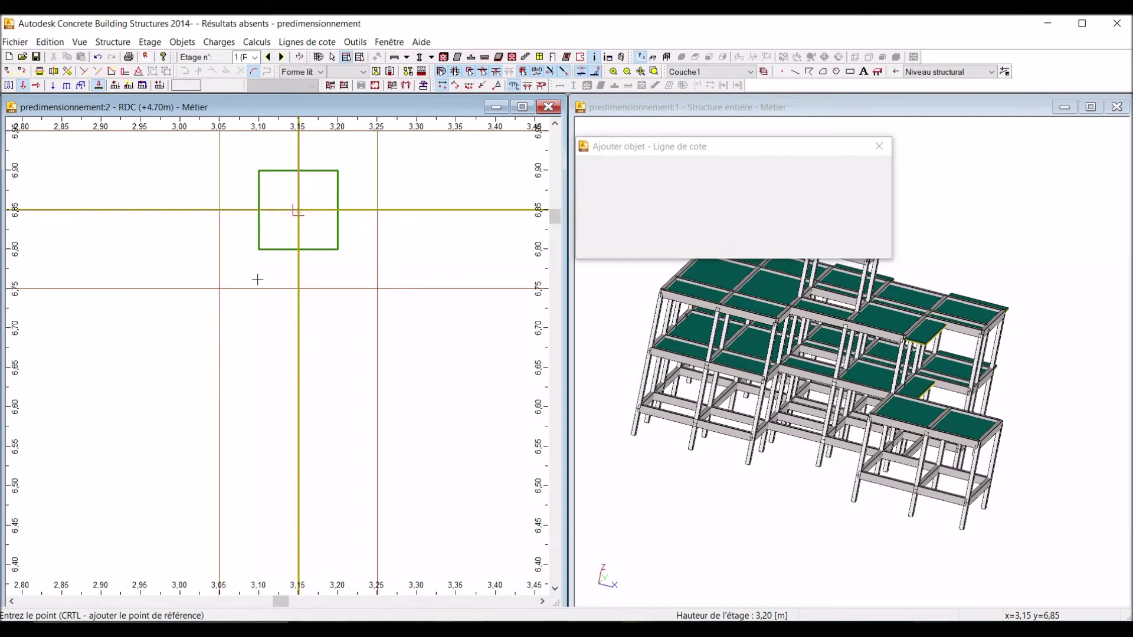
scroll(254, 279, "down", 5)
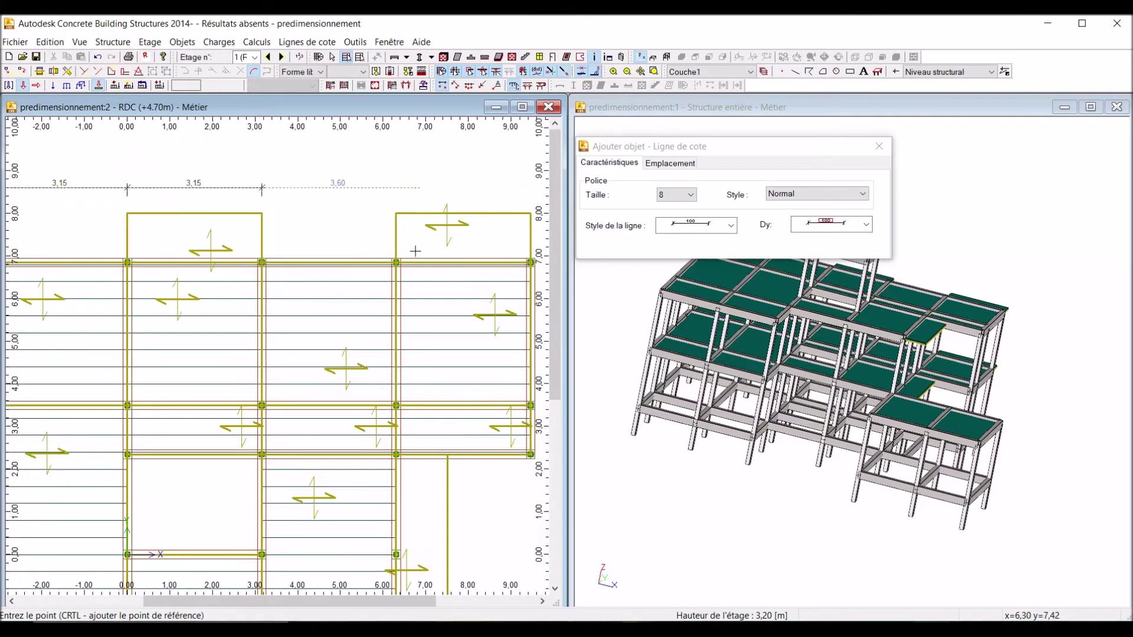
left_click(393, 235)
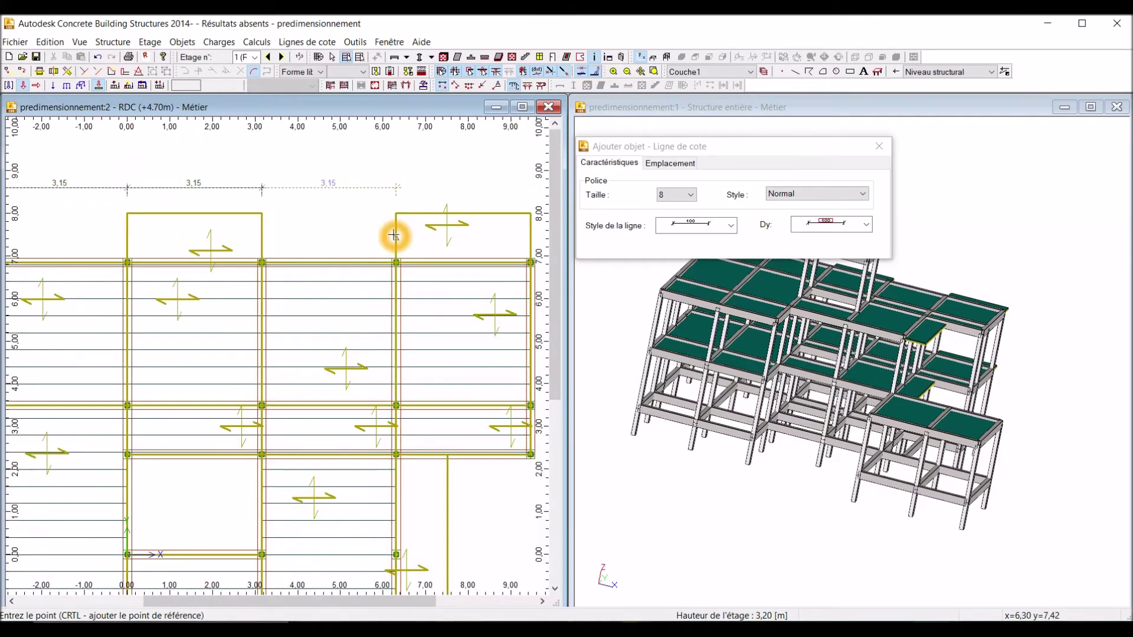
scroll(404, 250, "up", 4)
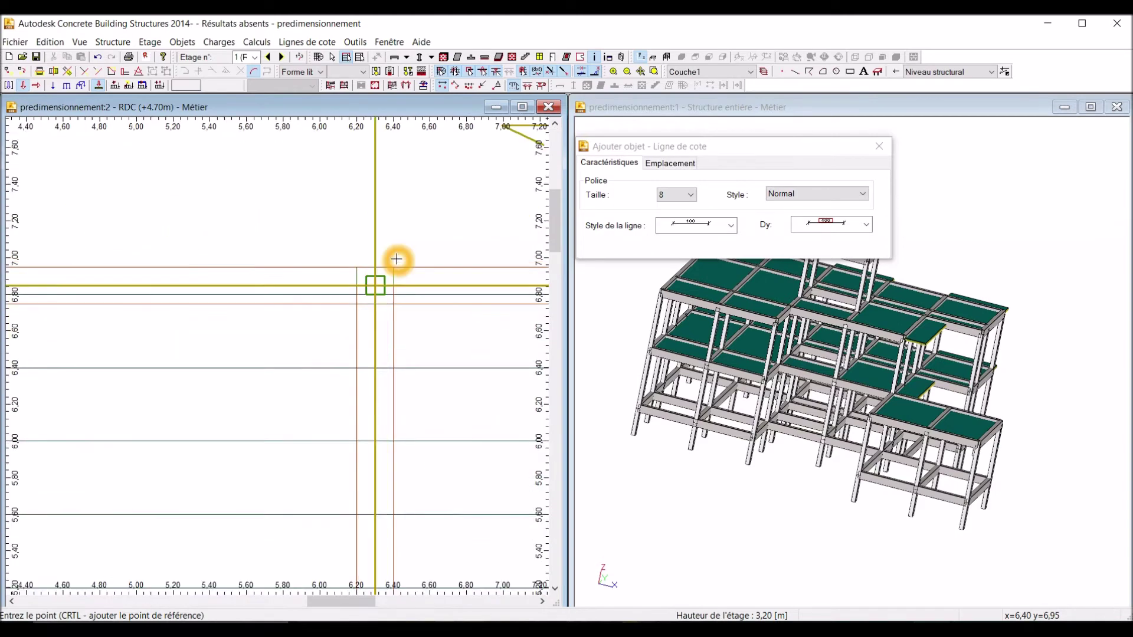
scroll(384, 276, "up", 2)
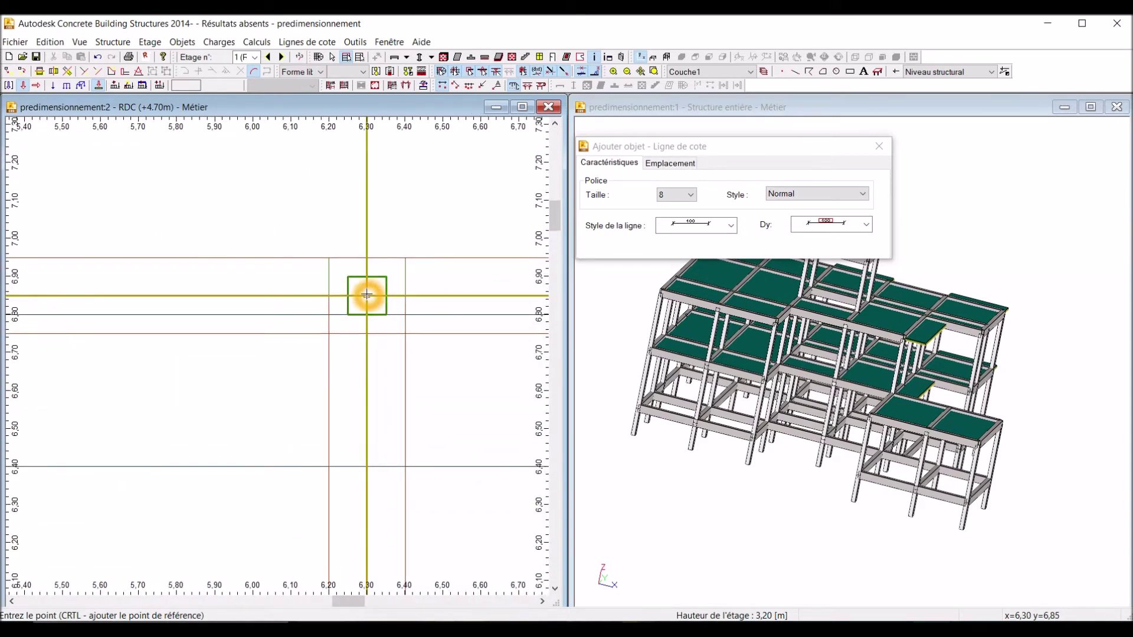
Step: Continue the orthogonal dimension chain to the end column at (9.45, 6.85)
scroll(237, 313, "down", 7)
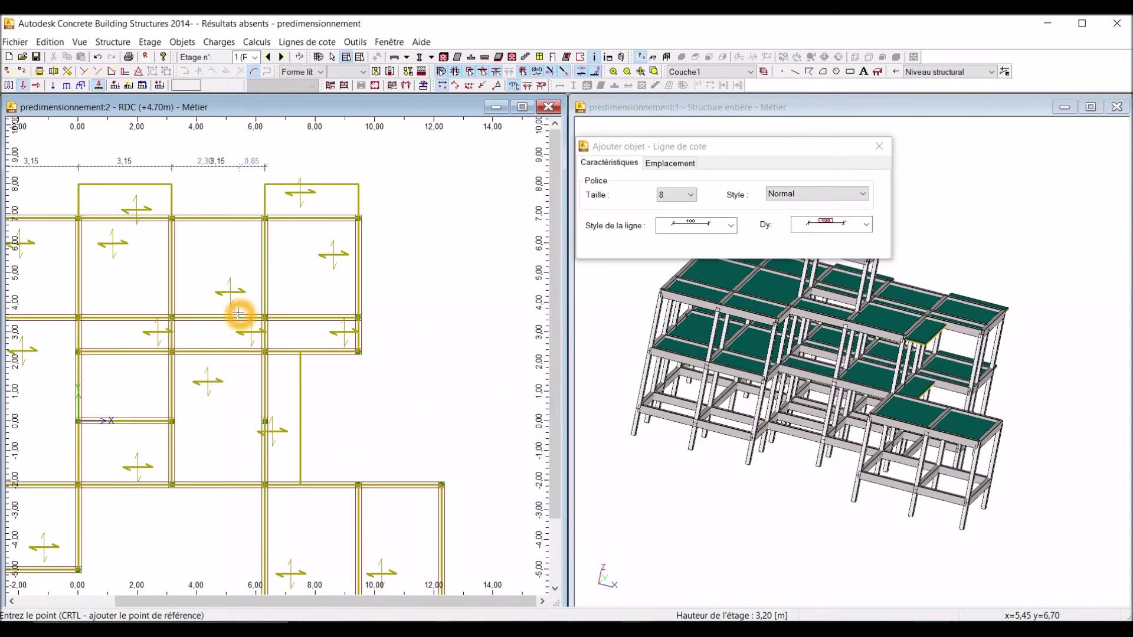
scroll(378, 220, "up", 8)
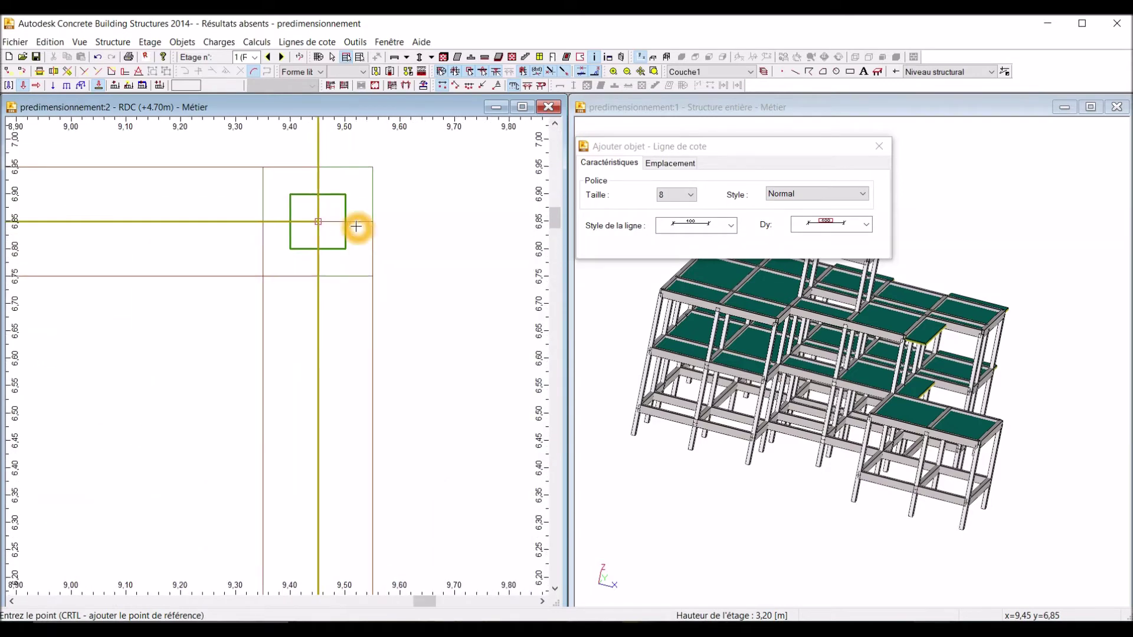
left_click(318, 222)
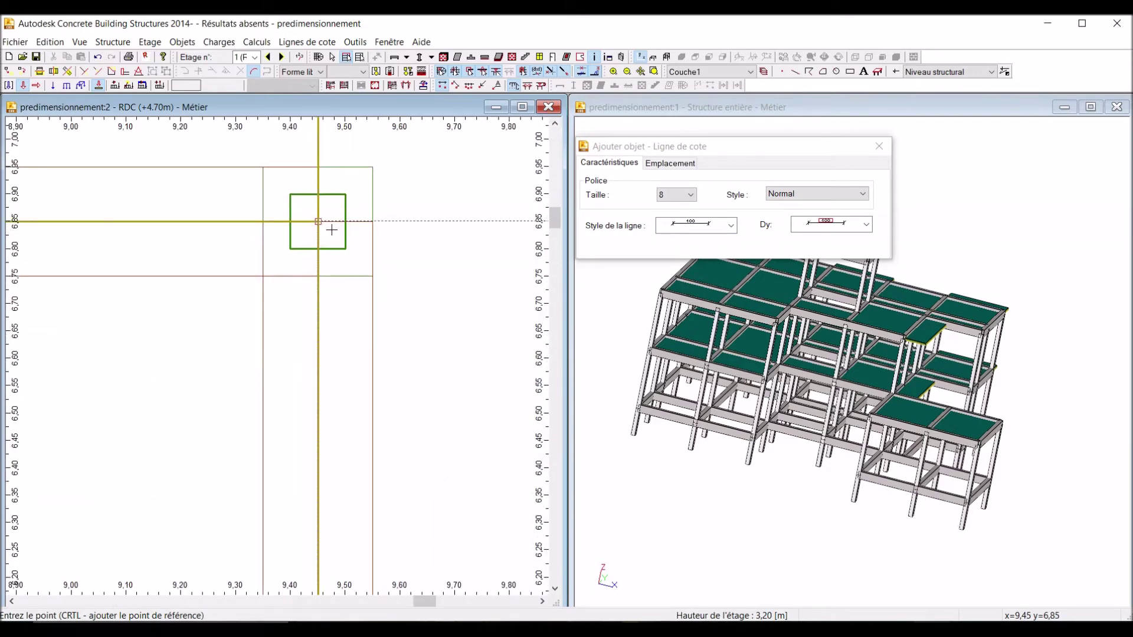
Step: Add a vertical orthogonal dimension between the columns at (-6.30, 6.85) and (-6.30, 3.50), with its line at about x = -7.20
scroll(343, 263, "down", 8)
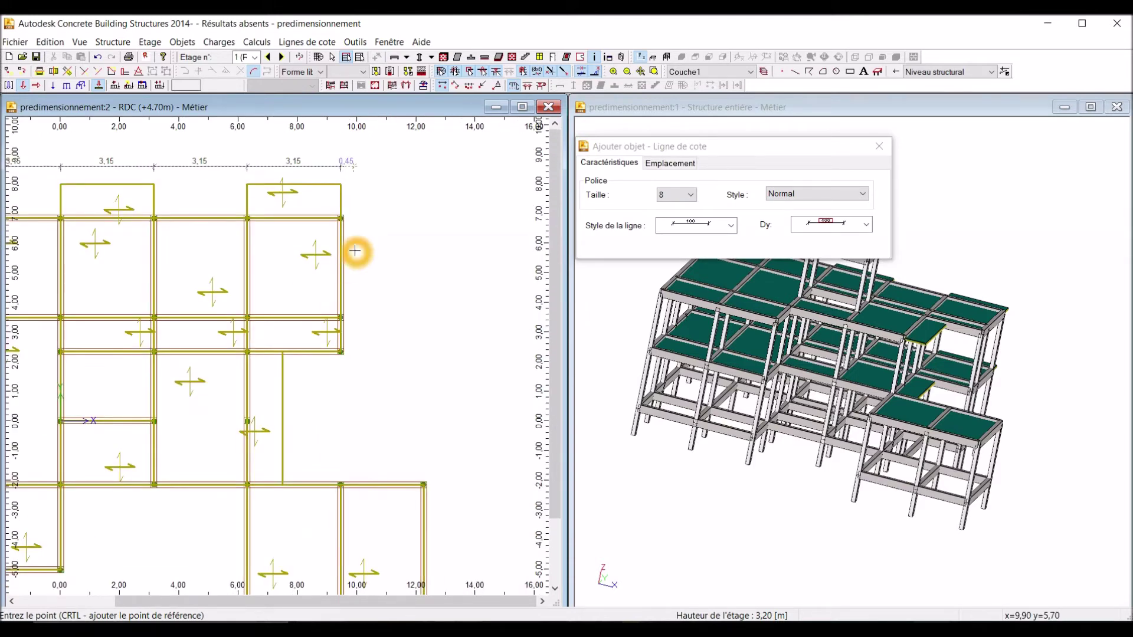
scroll(398, 229, "down", 2)
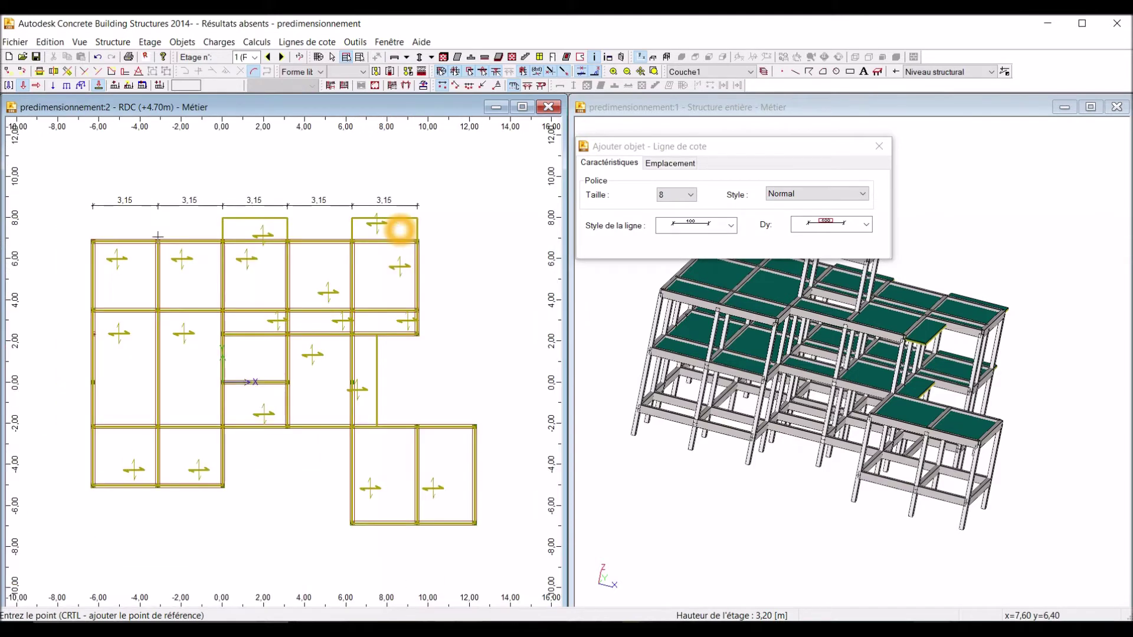
left_click(91, 241)
scroll(91, 241, "up", 2)
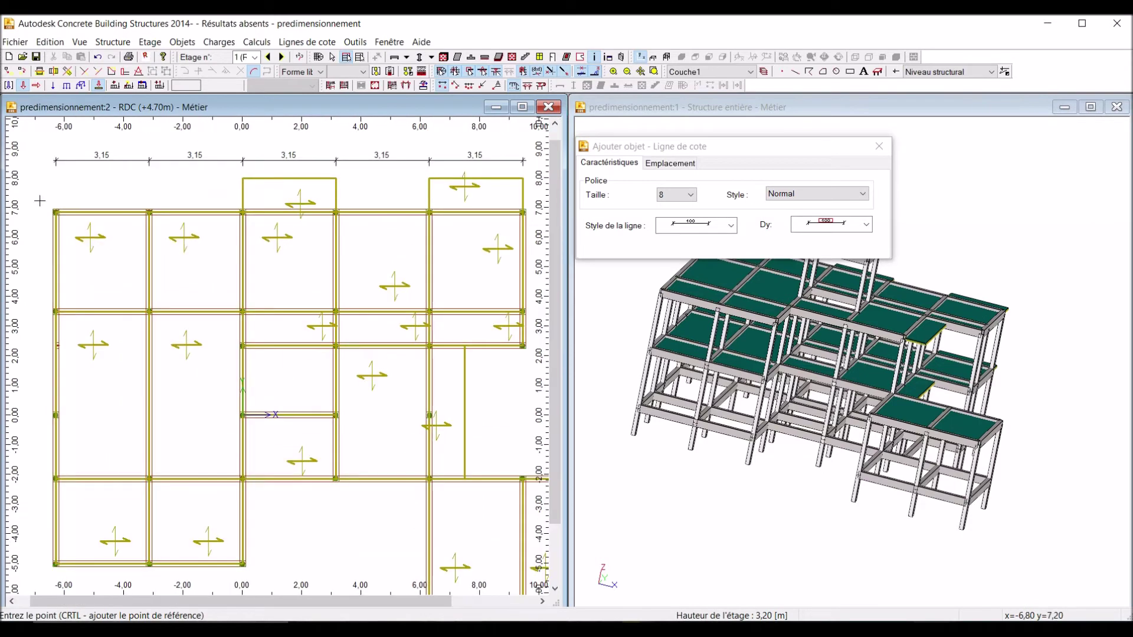
scroll(39, 201, "up", 13)
left_click(70, 221)
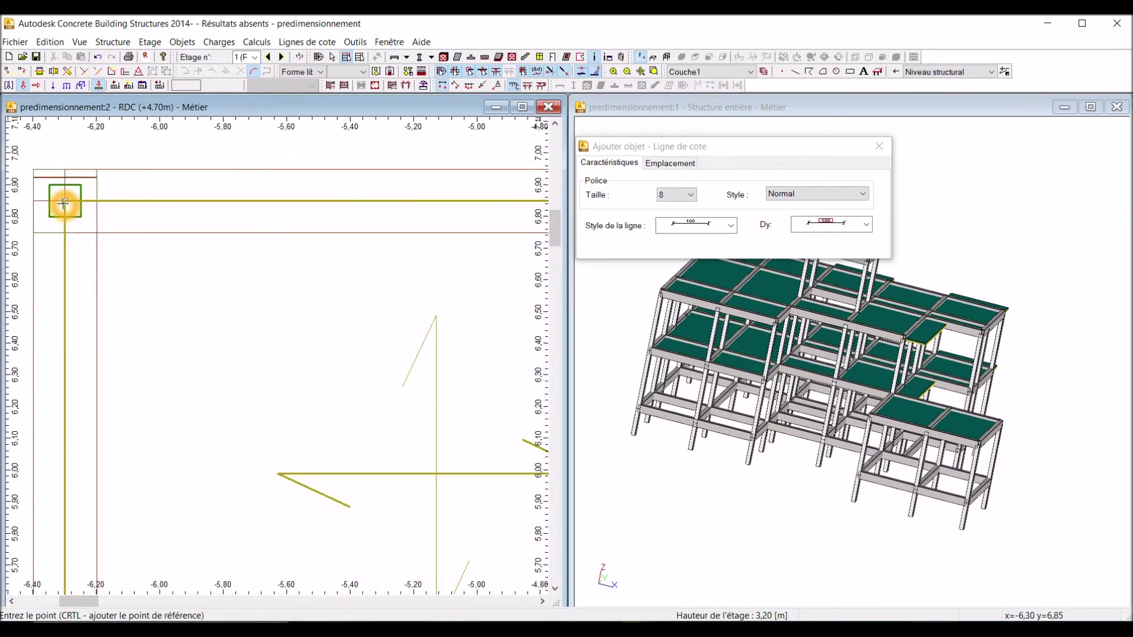
scroll(131, 252, "down", 10)
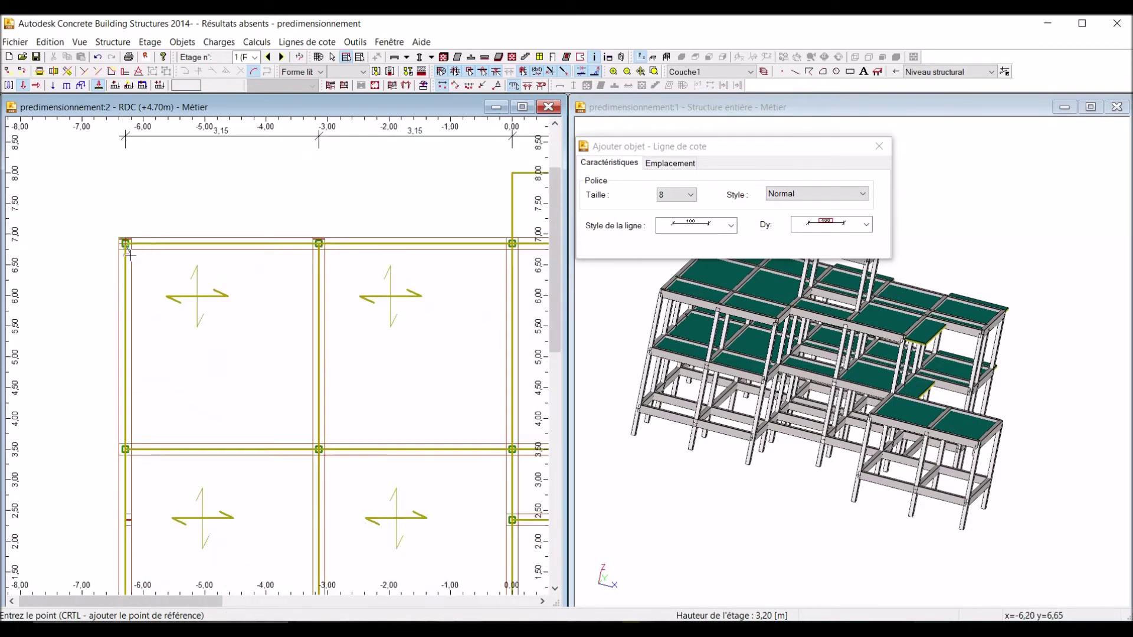
scroll(115, 460, "up", 10)
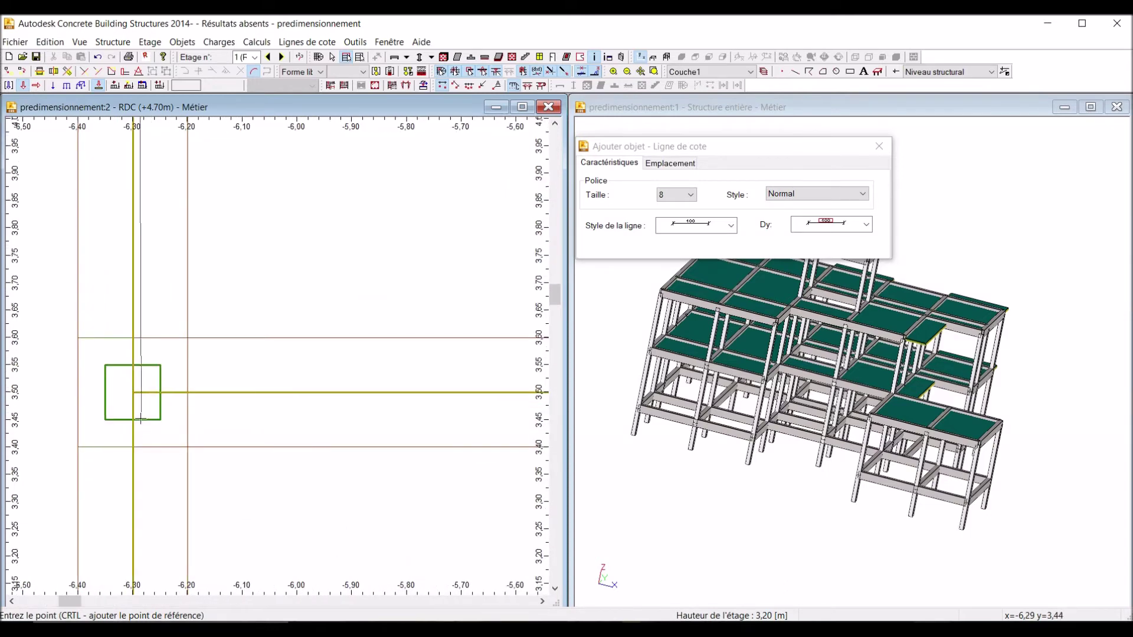
left_click(133, 391)
left_click(133, 391)
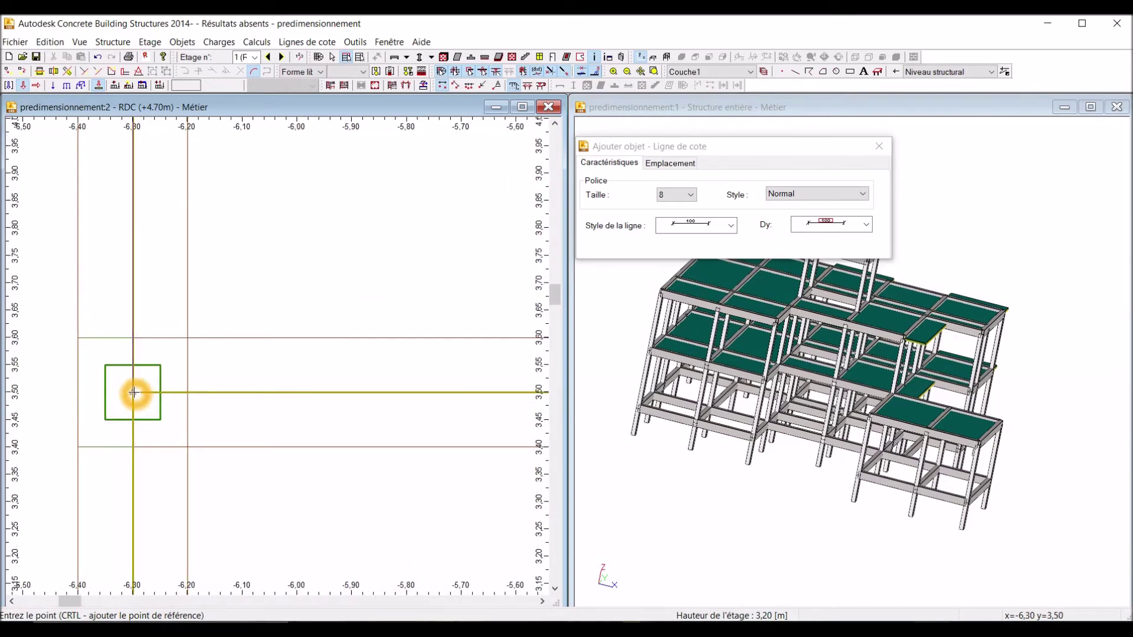
scroll(213, 402, "down", 7)
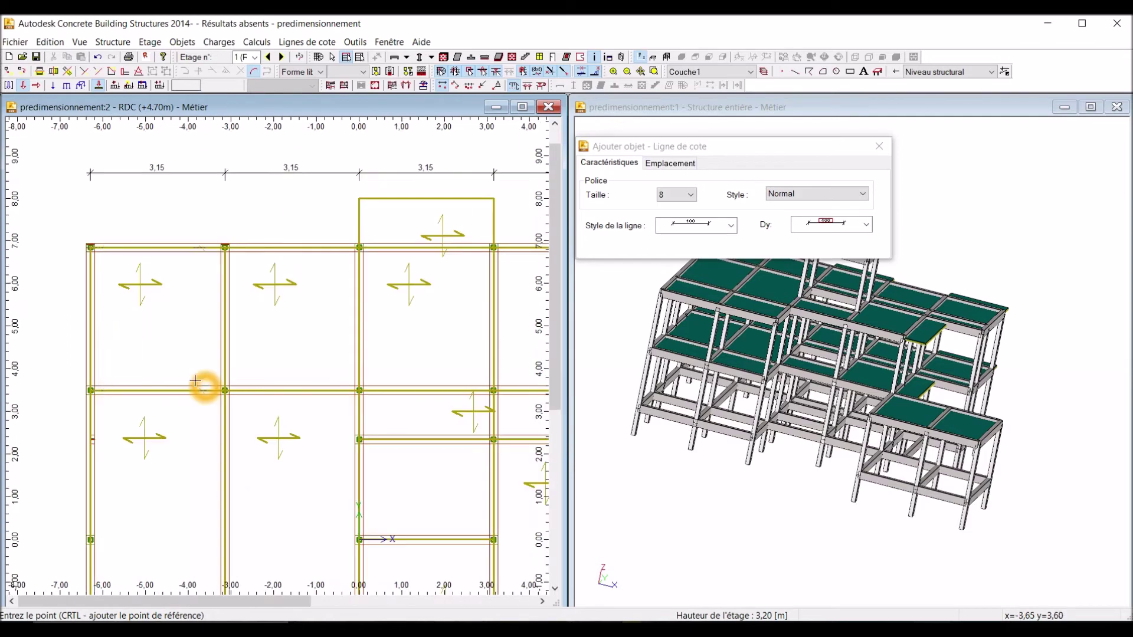
left_click(50, 381)
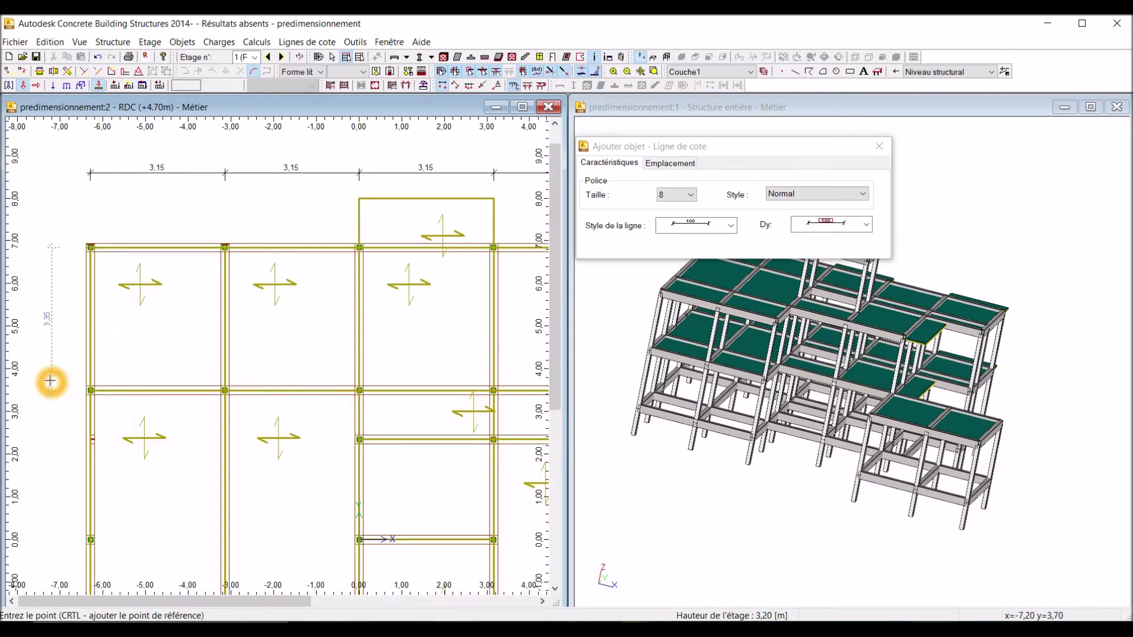
left_click(37, 363)
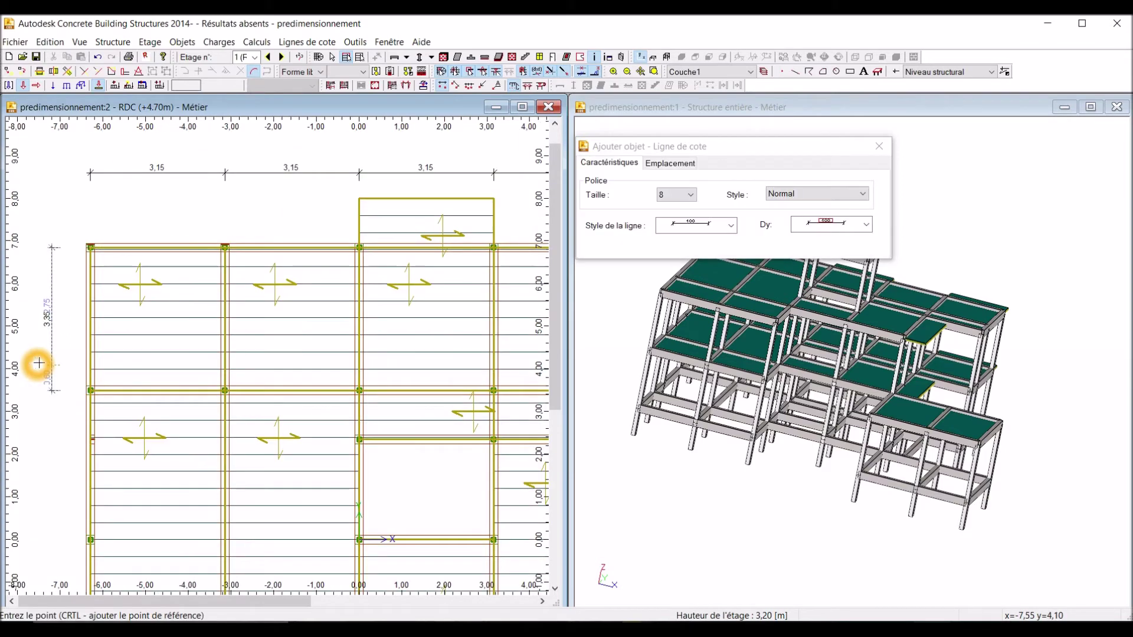
Step: Extend the vertical dimension chain to the column at (-6.30, -2.15)
left_click(422, 442)
middle_click(150, 370)
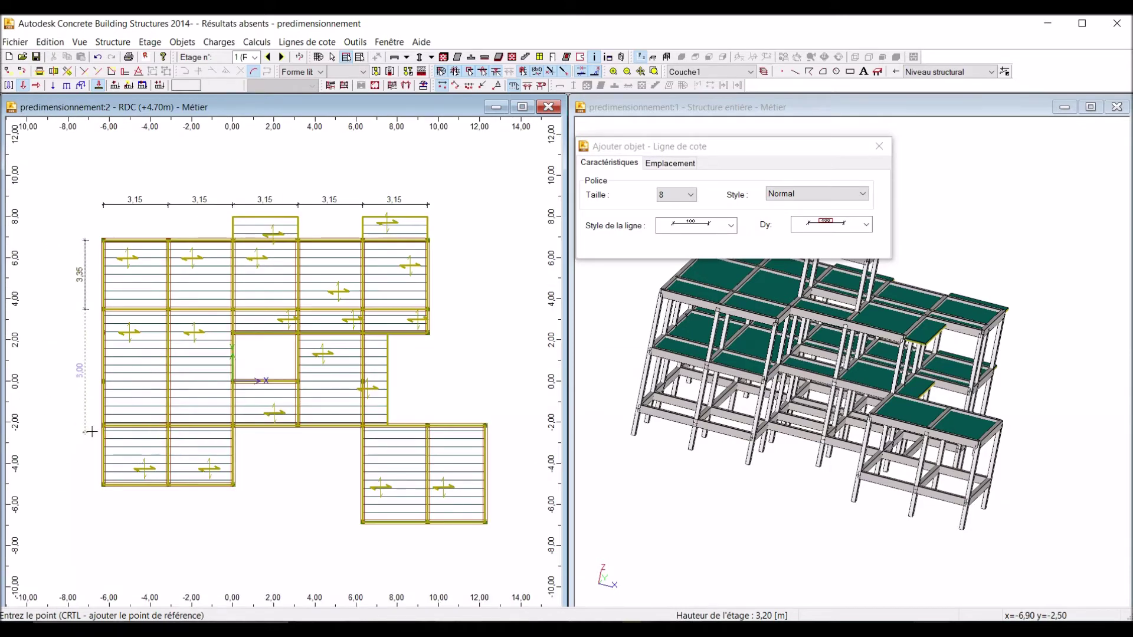
left_click(107, 466)
scroll(136, 419, "up", 16)
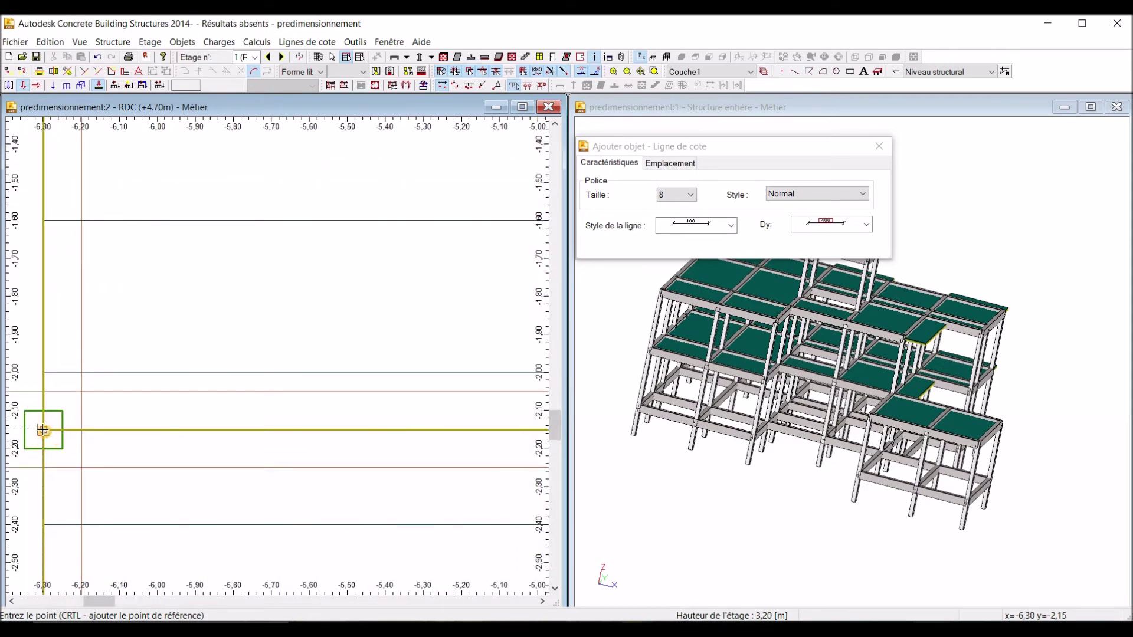
Step: Extend the vertical dimension chain to the corner column at (-6.30, -5.03) and finish the chain
scroll(101, 351, "down", 10)
scroll(101, 351, "down", 5)
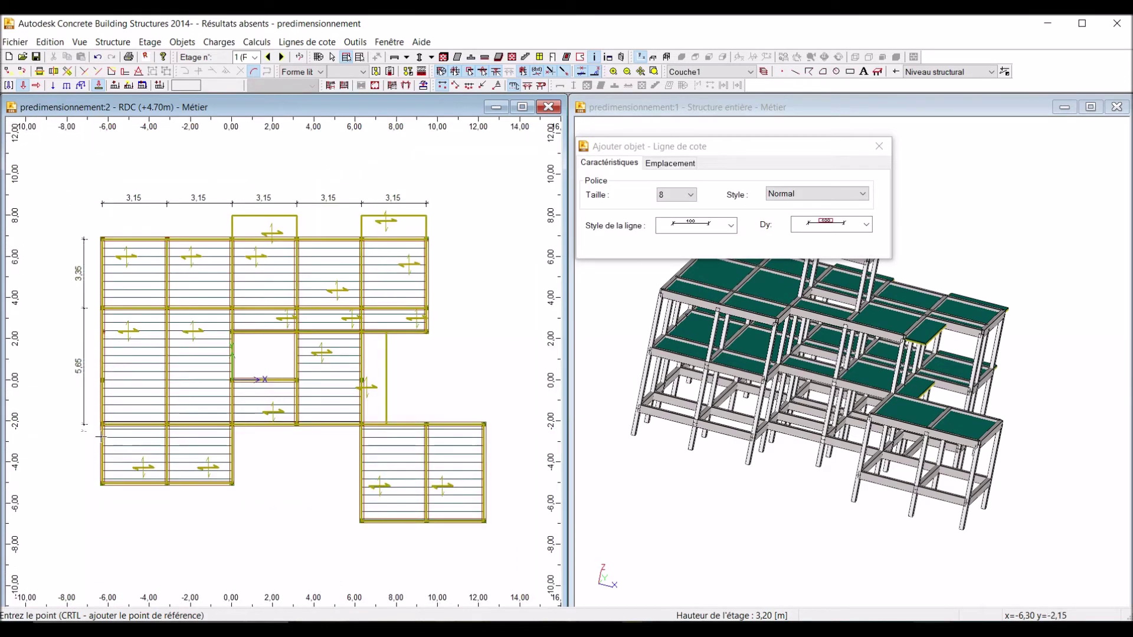
scroll(114, 470, "up", 1)
scroll(80, 504, "up", 10)
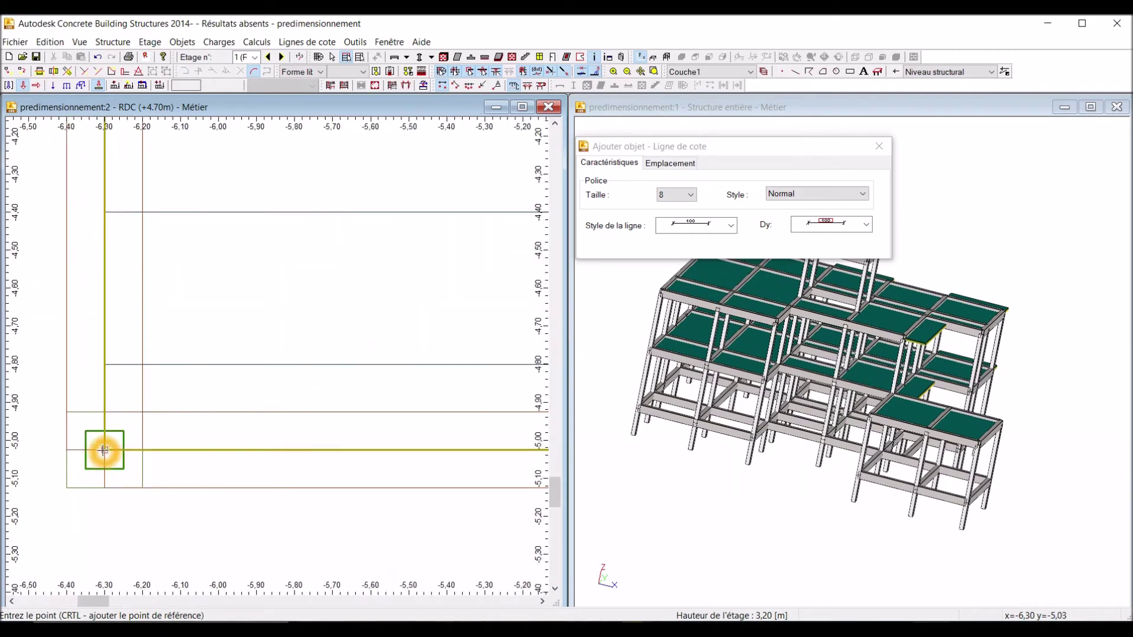
left_click(104, 450)
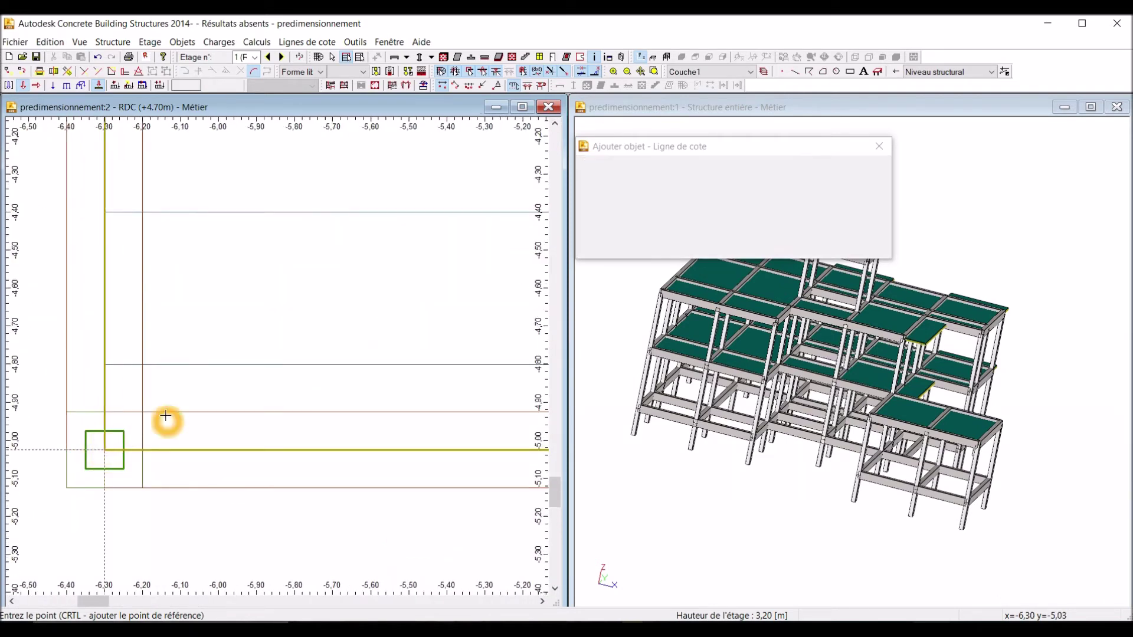
scroll(165, 420, "down", 10)
left_click(158, 417)
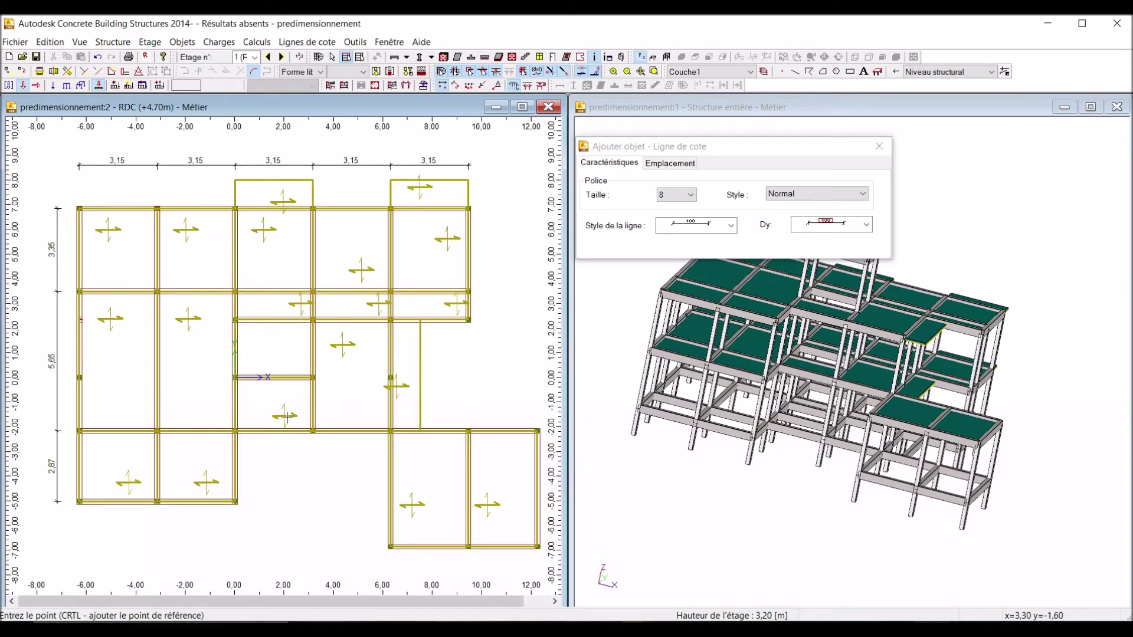
Step: Add a vertical orthogonal dimension between the columns at (9.45, 3.50) and (9.45, 2.35), with its line at about x = 10.40
scroll(291, 331, "down", 3)
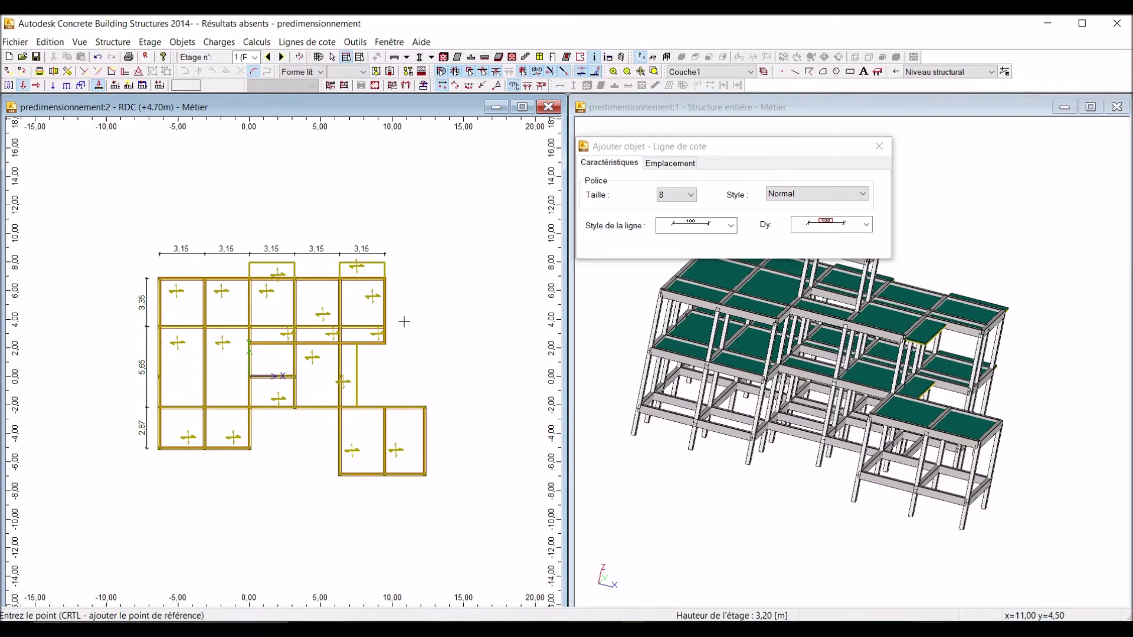
scroll(395, 279, "up", 3)
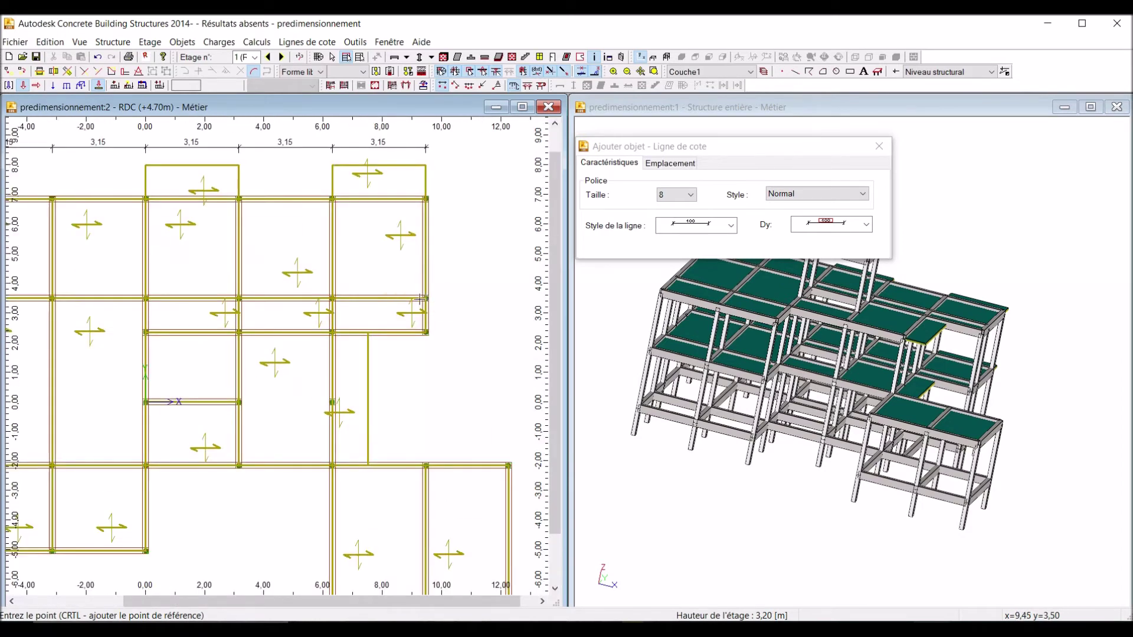
scroll(363, 298, "down", 4)
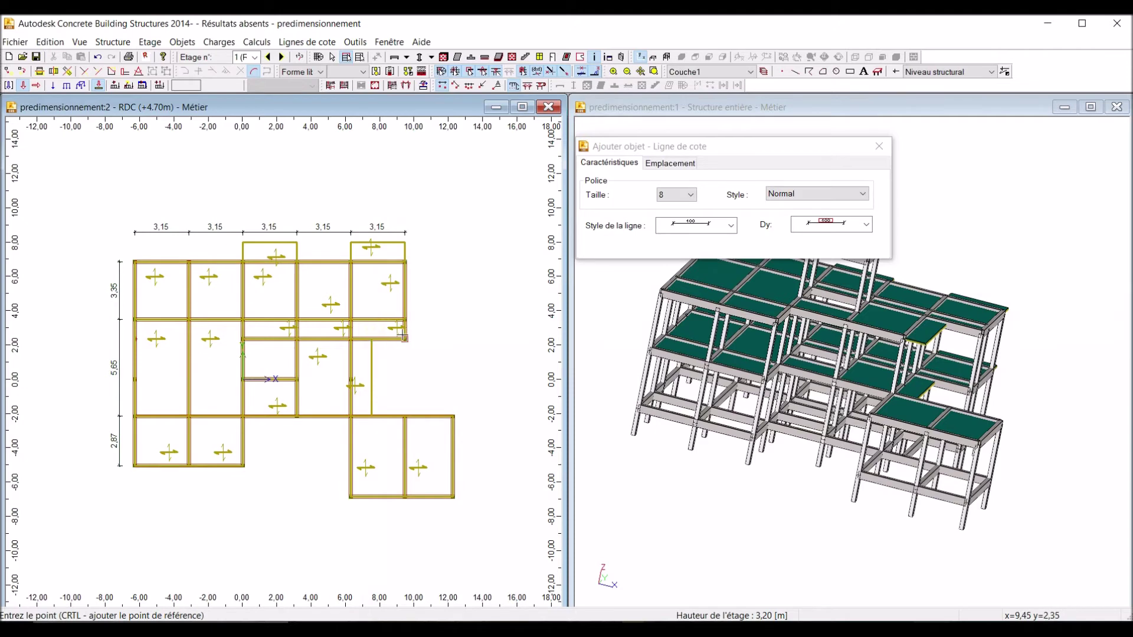
scroll(401, 322, "up", 2)
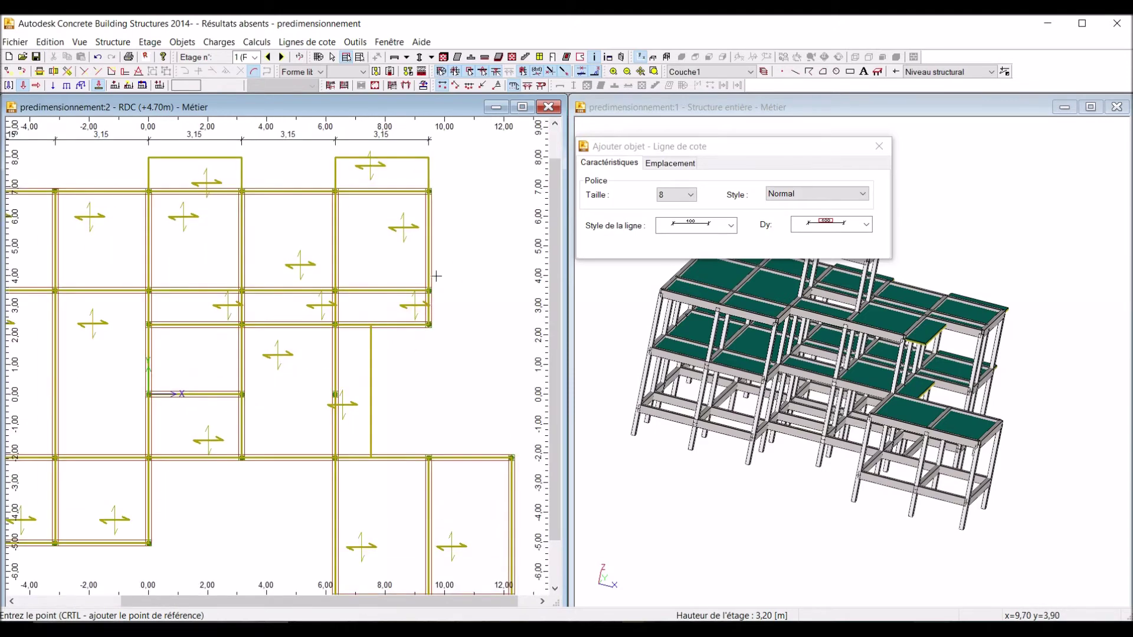
scroll(436, 275, "up", 6)
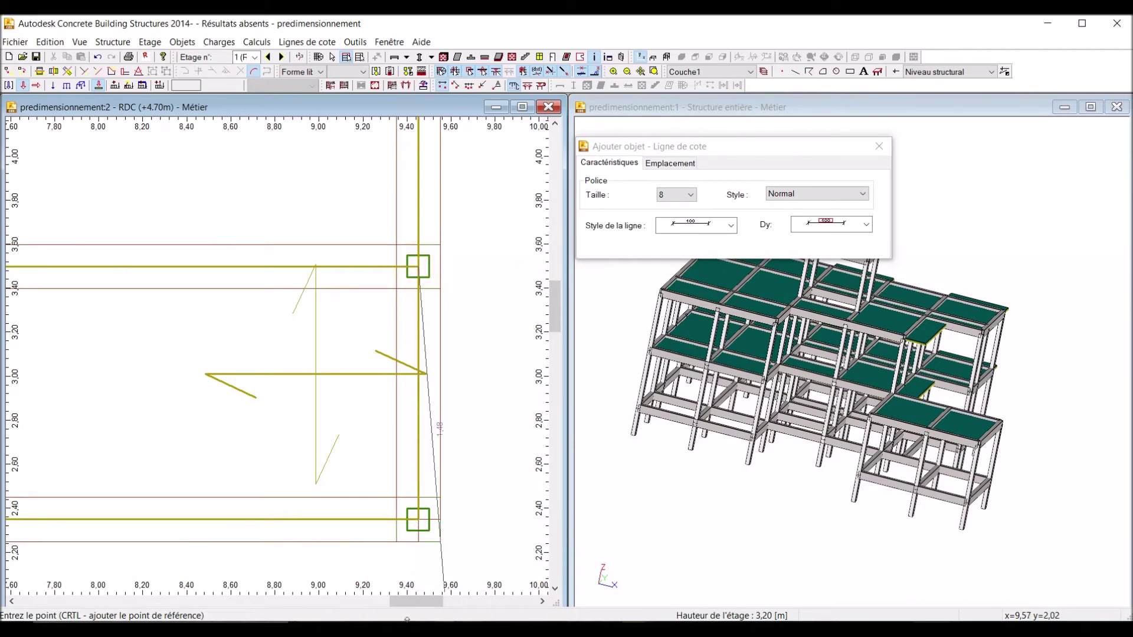
left_click(418, 519)
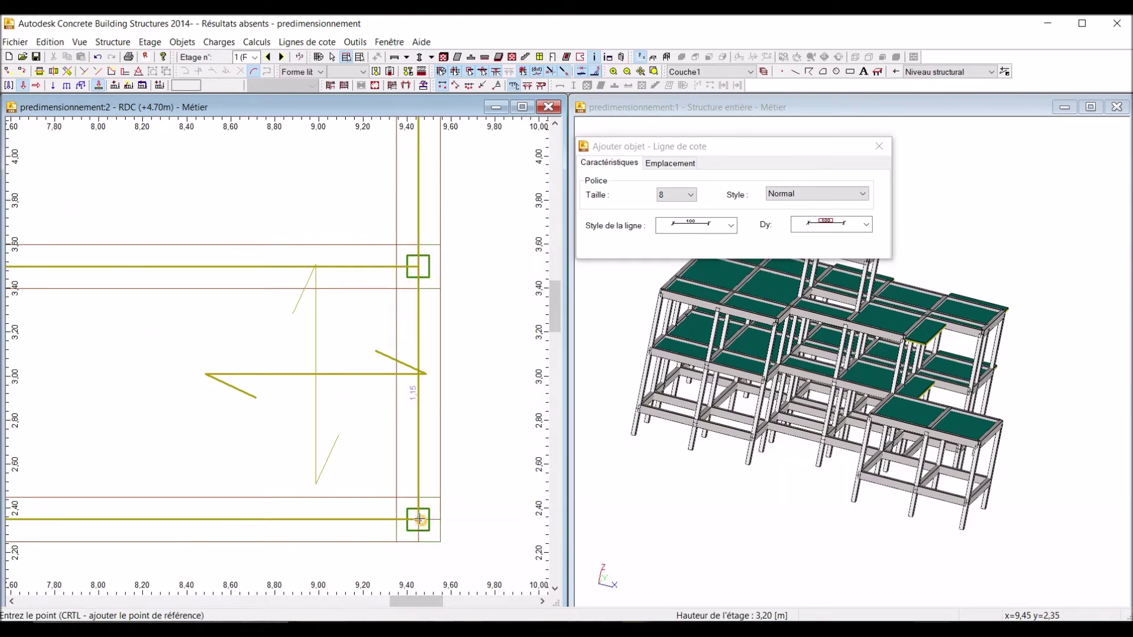
scroll(418, 519, "down", 5)
key("Escape")
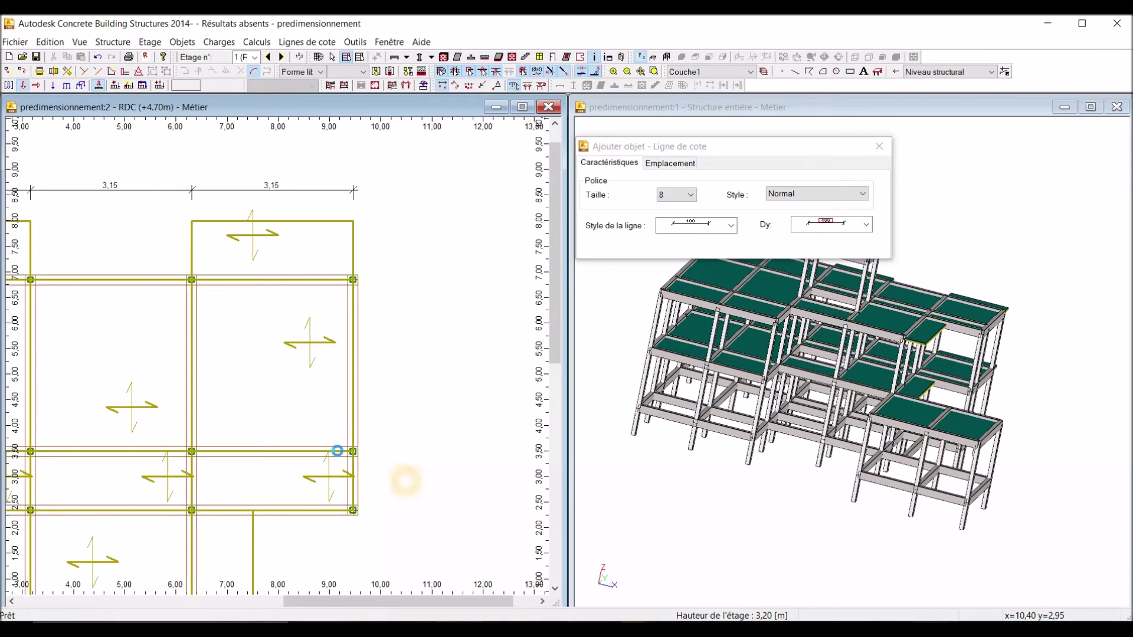
Step: Extend the vertical dimension chain at about x = 10.40 to the column at (3.15, 0.00)
scroll(352, 451, "down", 5)
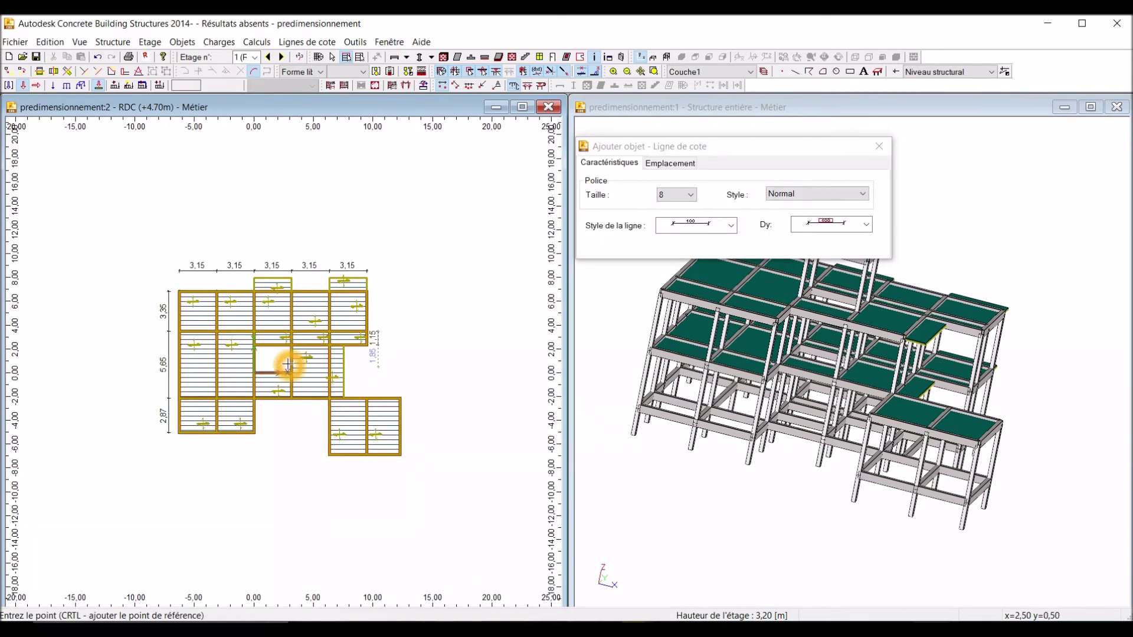
scroll(288, 365, "up", 10)
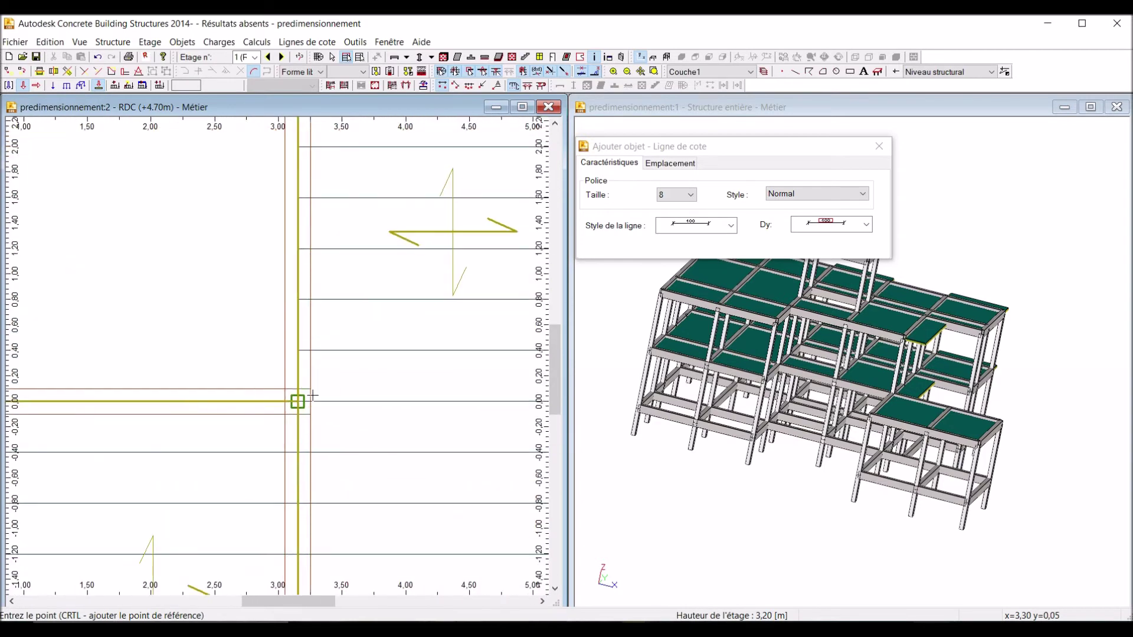
left_click(303, 404)
left_click(300, 399)
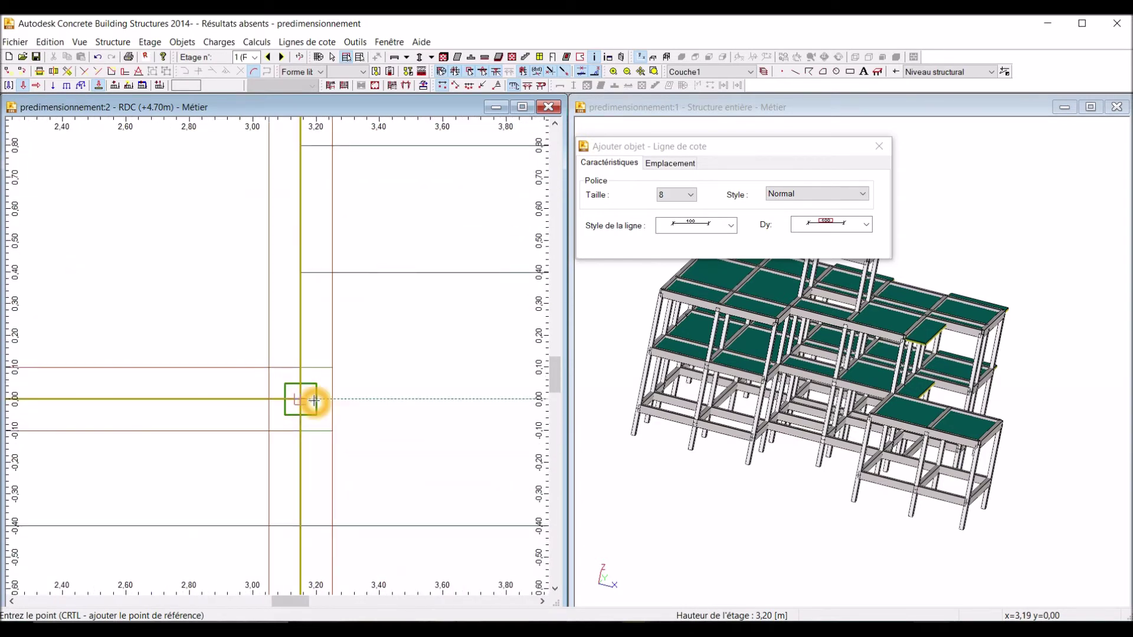
left_click(301, 399)
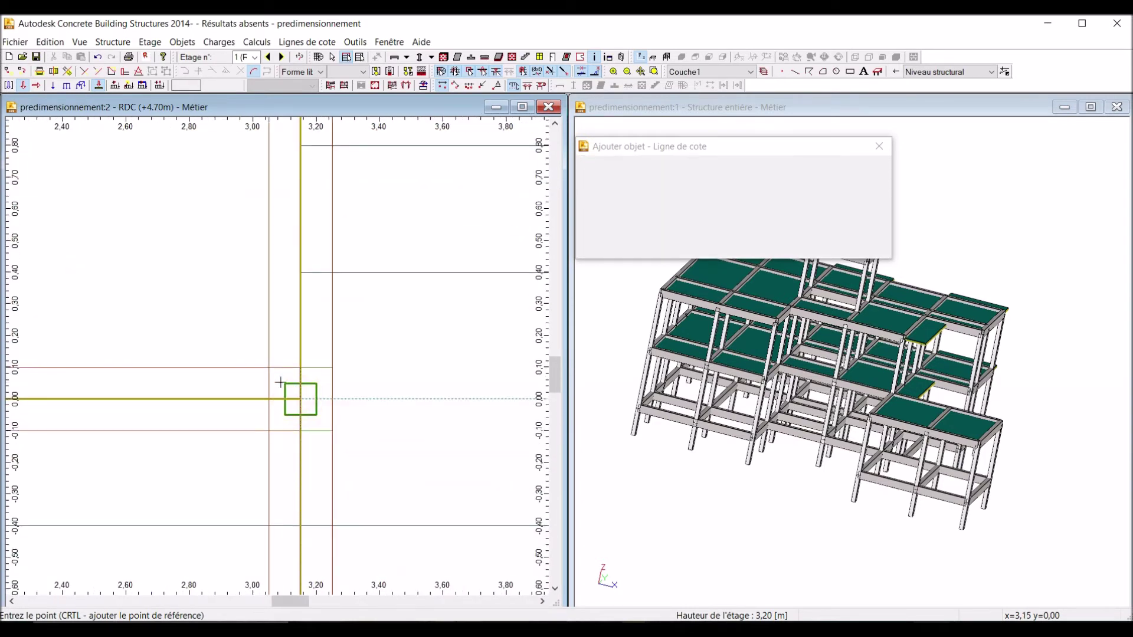
Step: Extend the same vertical dimension chain to the column at (3.15, -2.15)
scroll(282, 377, "down", 10)
left_click(293, 430)
left_click(327, 428)
left_click(300, 429)
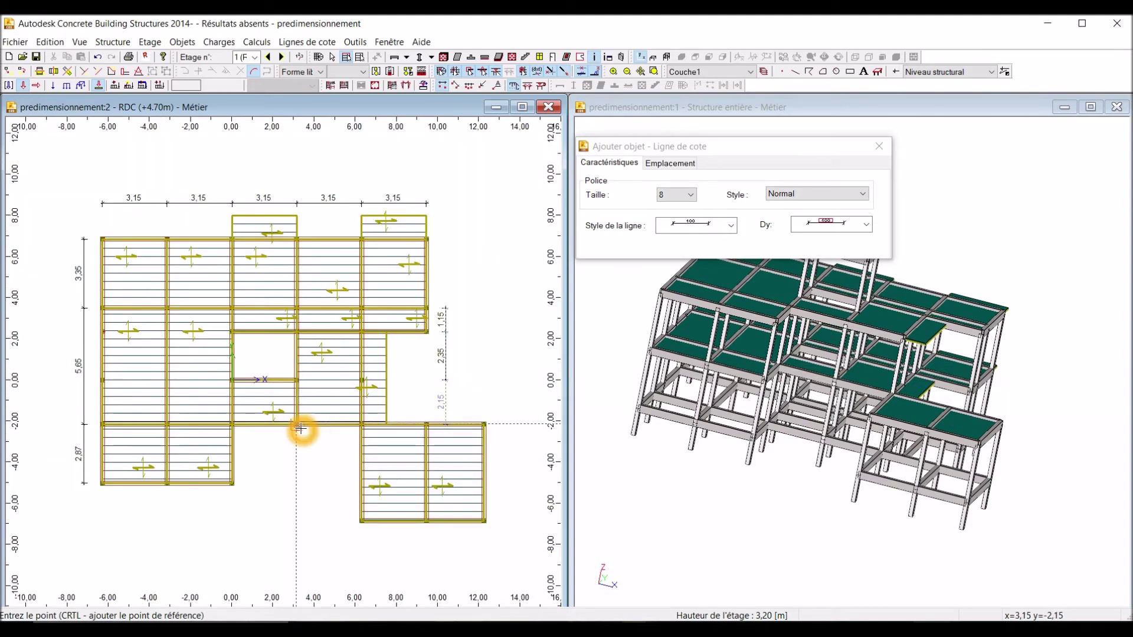
scroll(301, 428, "up", 8)
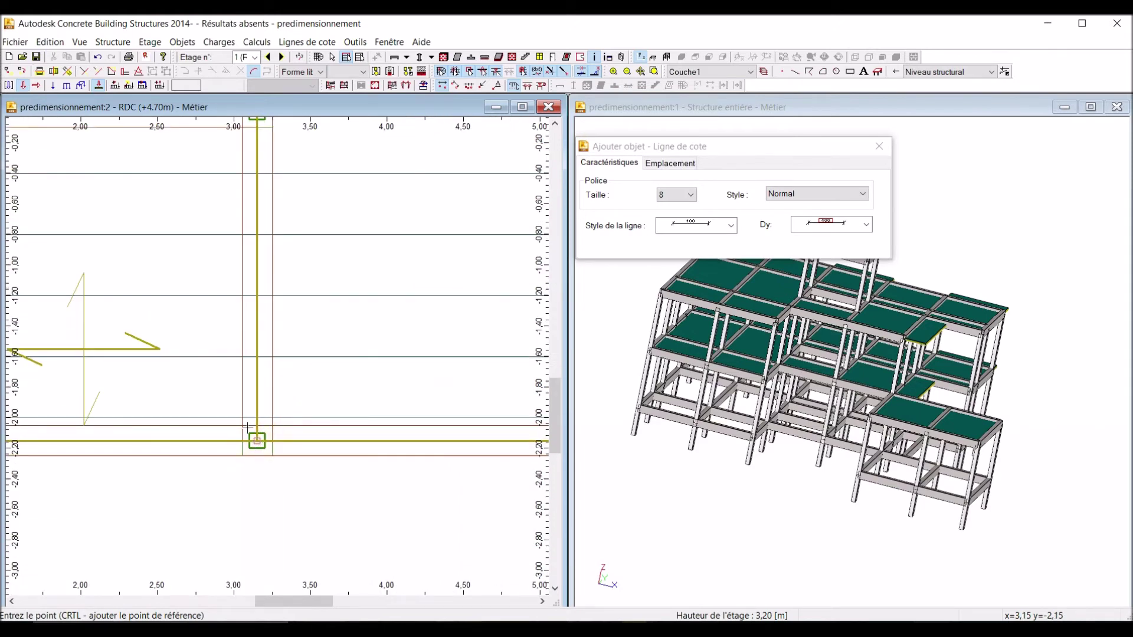
scroll(247, 427, "down", 8)
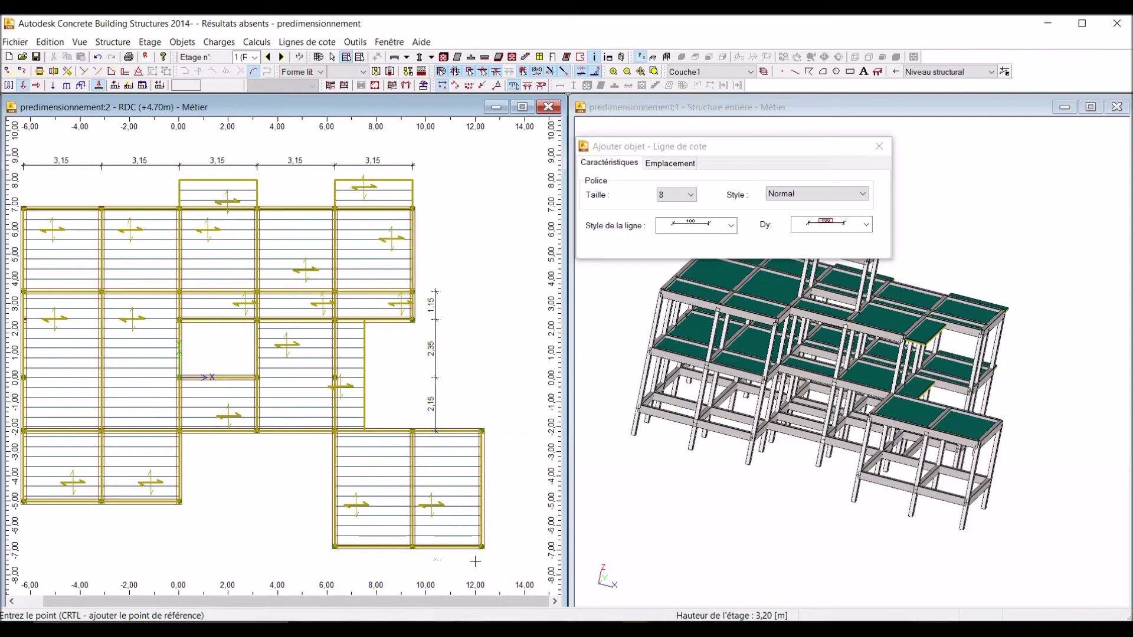
Step: Extend the vertical dimension chain to the column at (9.45, -6.85) and finish the chain
scroll(482, 552, "up", 4)
scroll(323, 551, "up", 6)
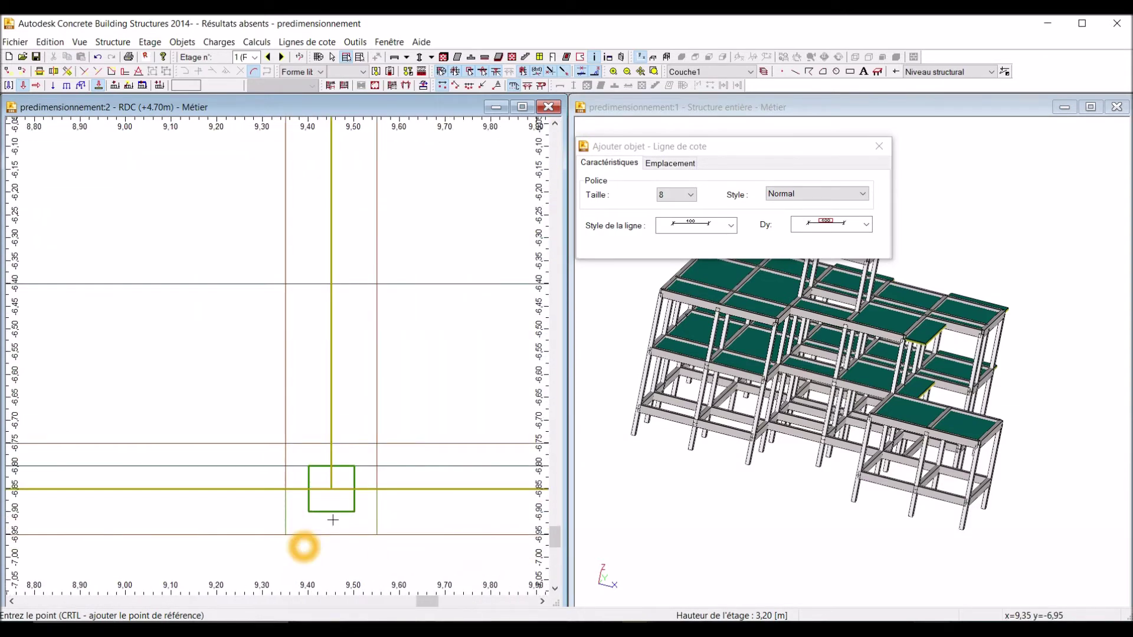
left_click(336, 479)
left_click(336, 479)
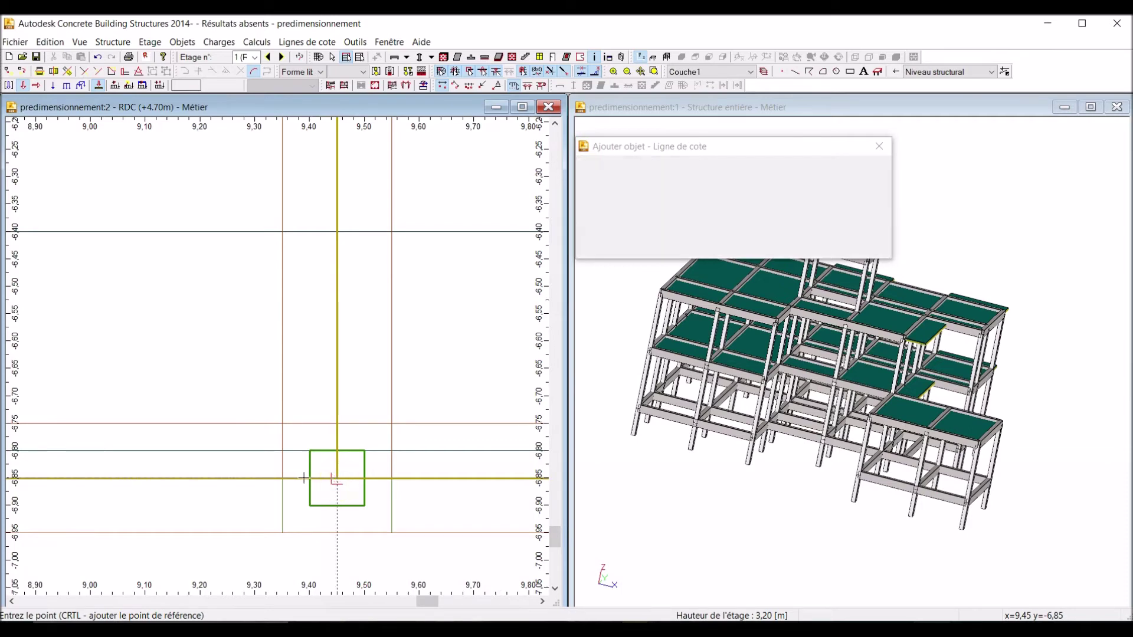
scroll(293, 473, "down", 6)
left_click(485, 564)
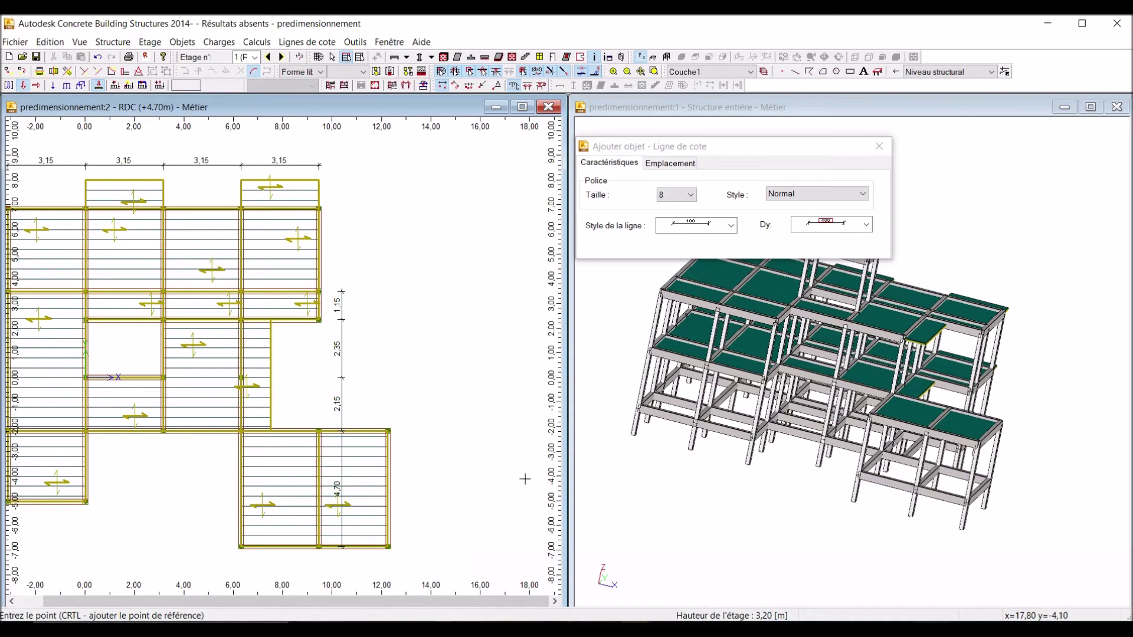
Step: Leave dimensioning and select the slab between (-6.30, 6.85) and (-3.15, 3.50) to show its calculation options
scroll(411, 385, "down", 1)
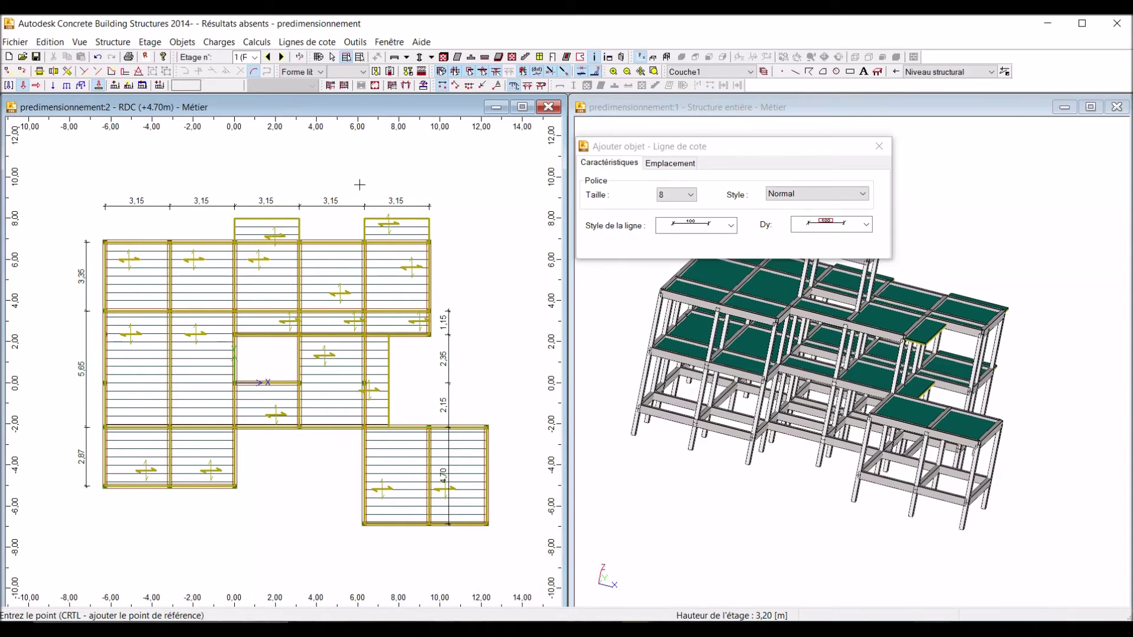
left_click(630, 146)
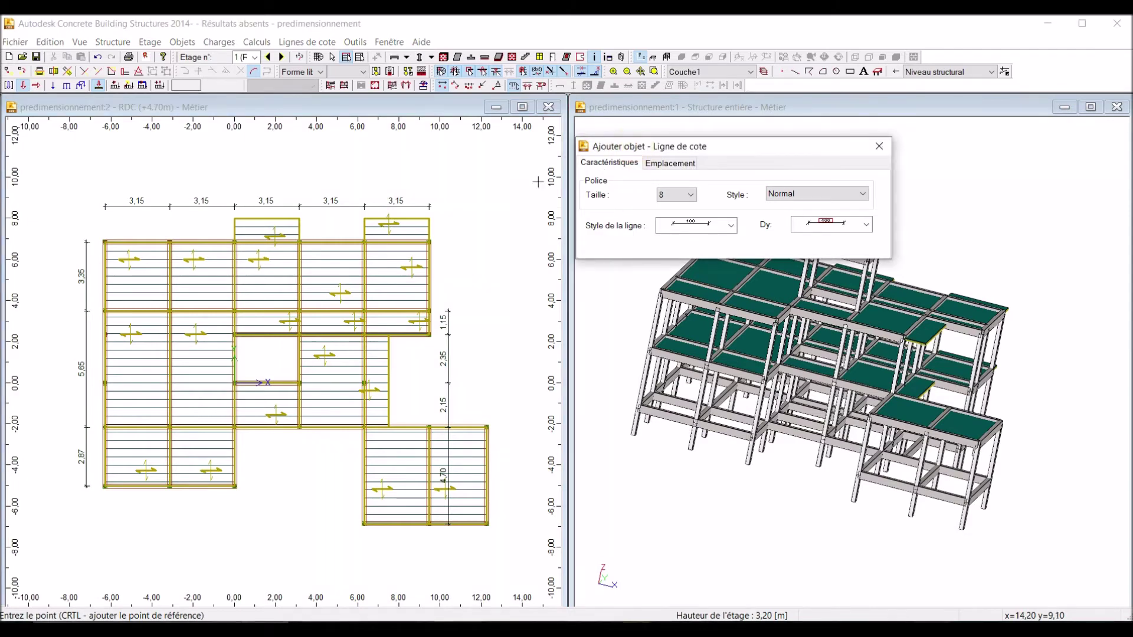
left_click(334, 55)
left_click(130, 269)
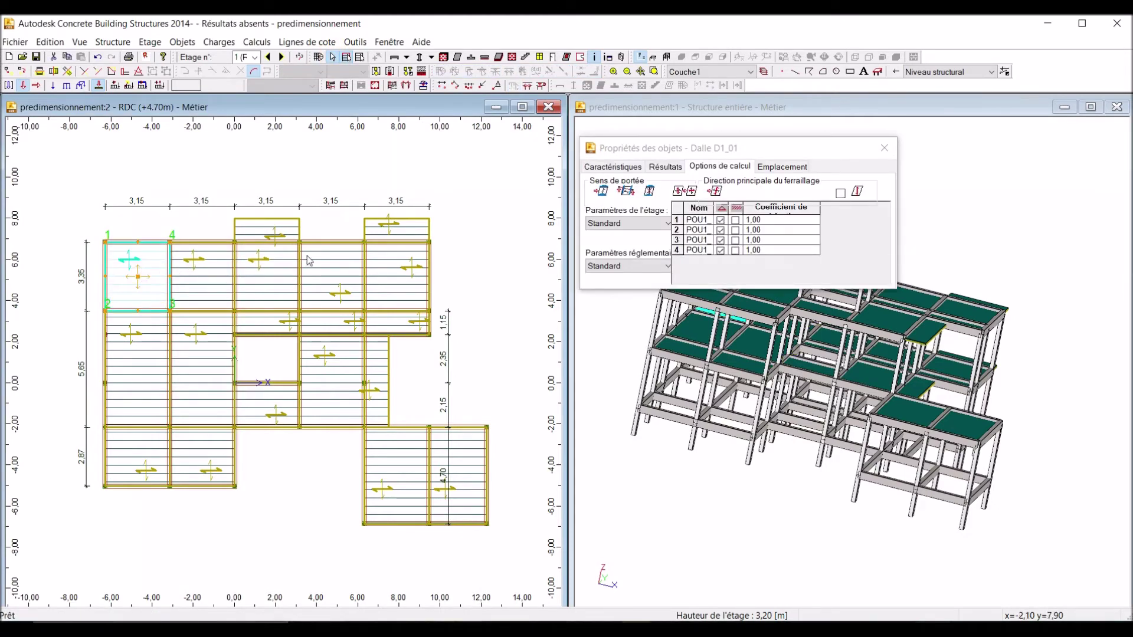
left_click(233, 366)
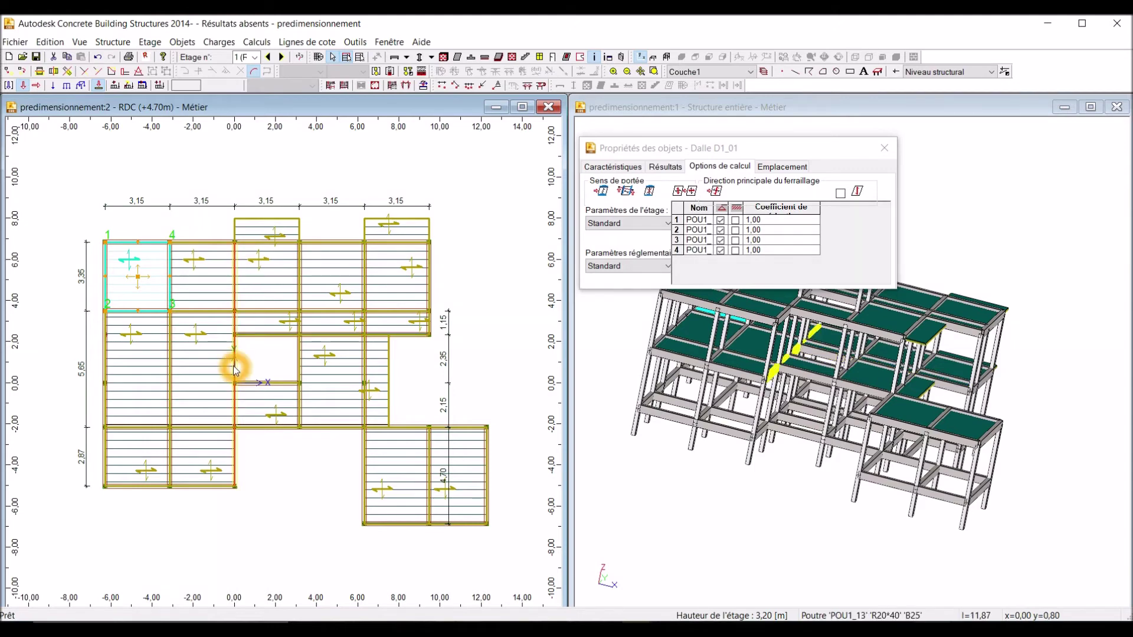
left_click(126, 289)
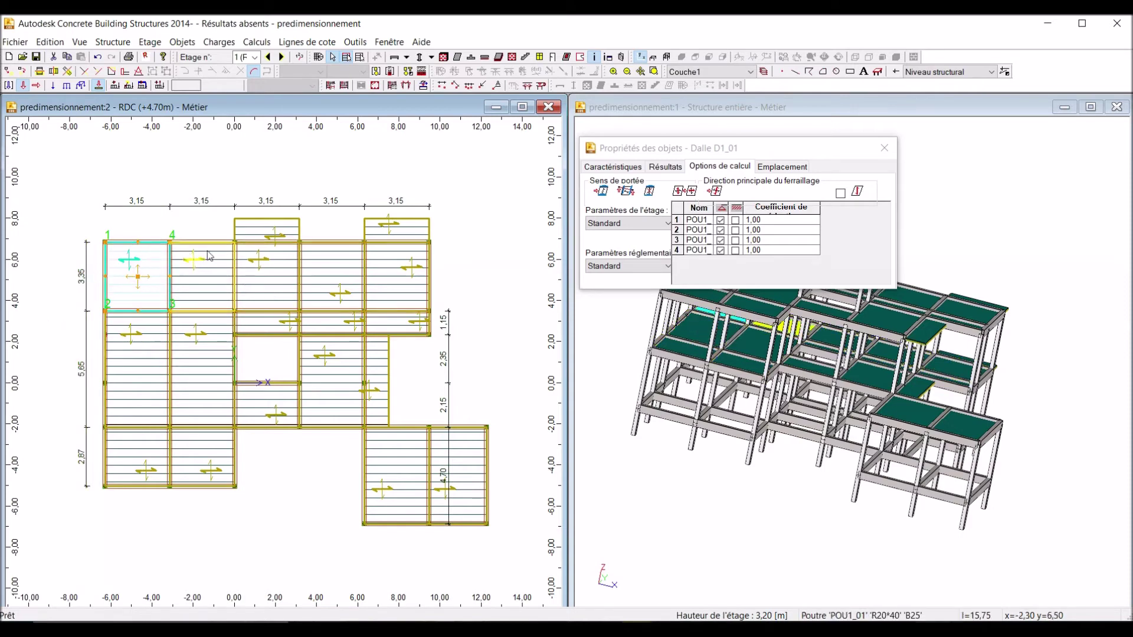
left_click(136, 273)
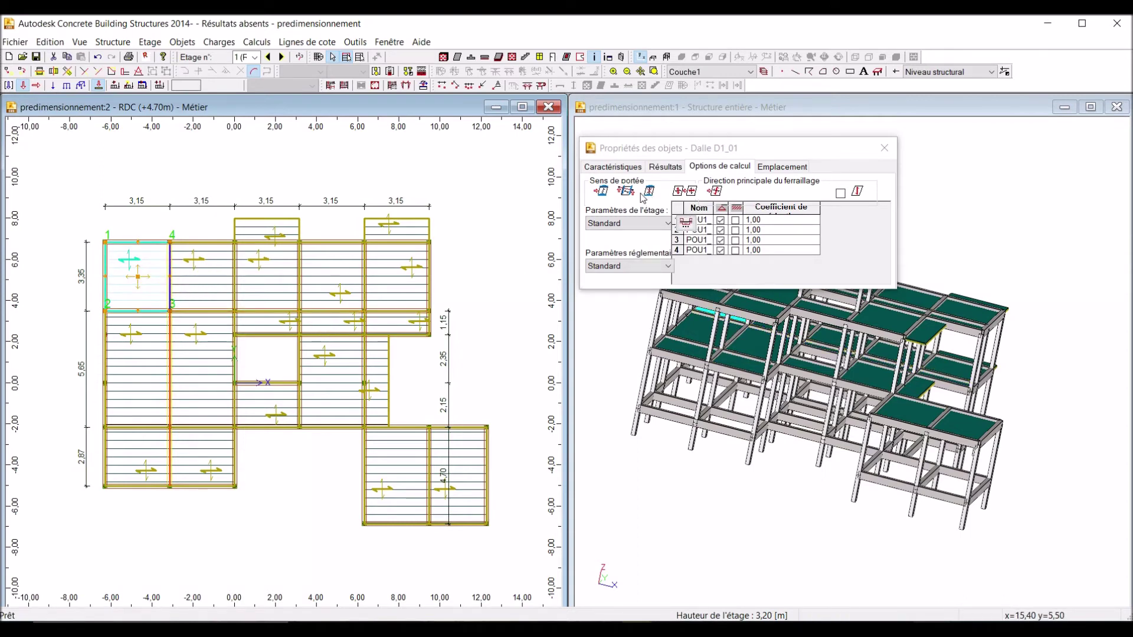
left_click(235, 251)
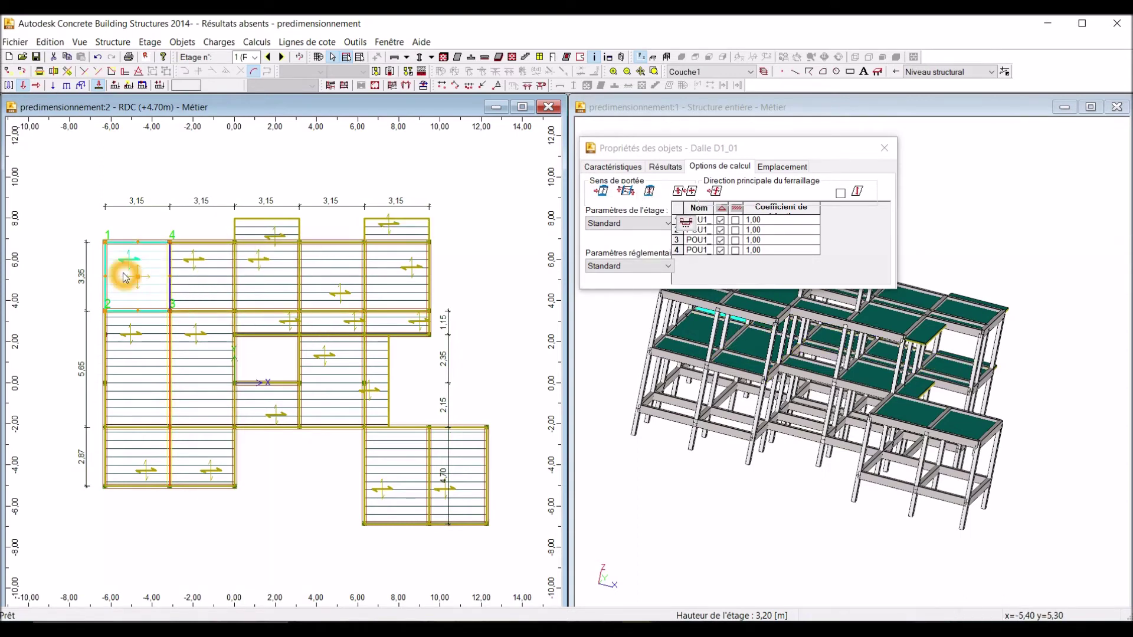
Step: Set this corner slab's span direction using its upper edge beam POU1_01 as the reference object, and clear the selection
left_click(603, 195)
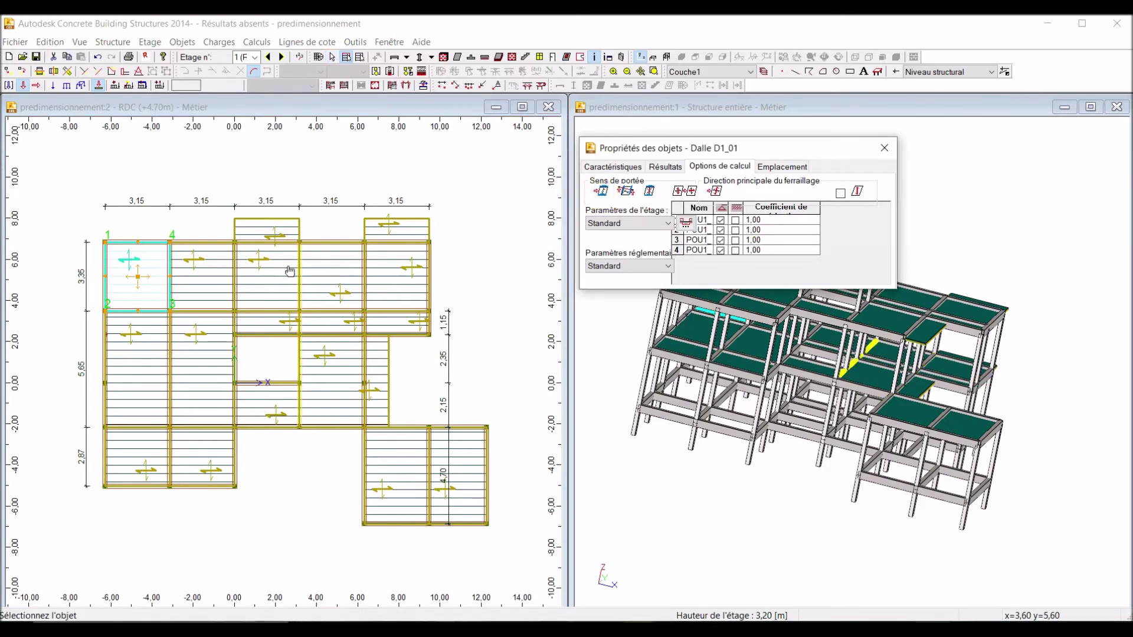
scroll(90, 246, "up", 1)
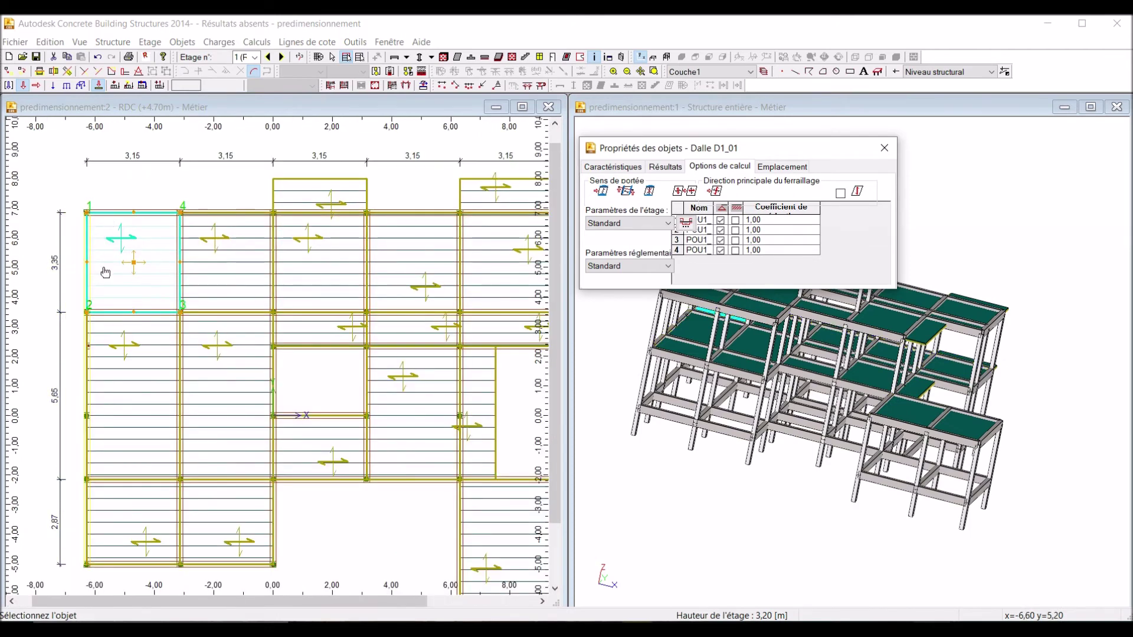
left_click(114, 245)
scroll(113, 244, "down", 1)
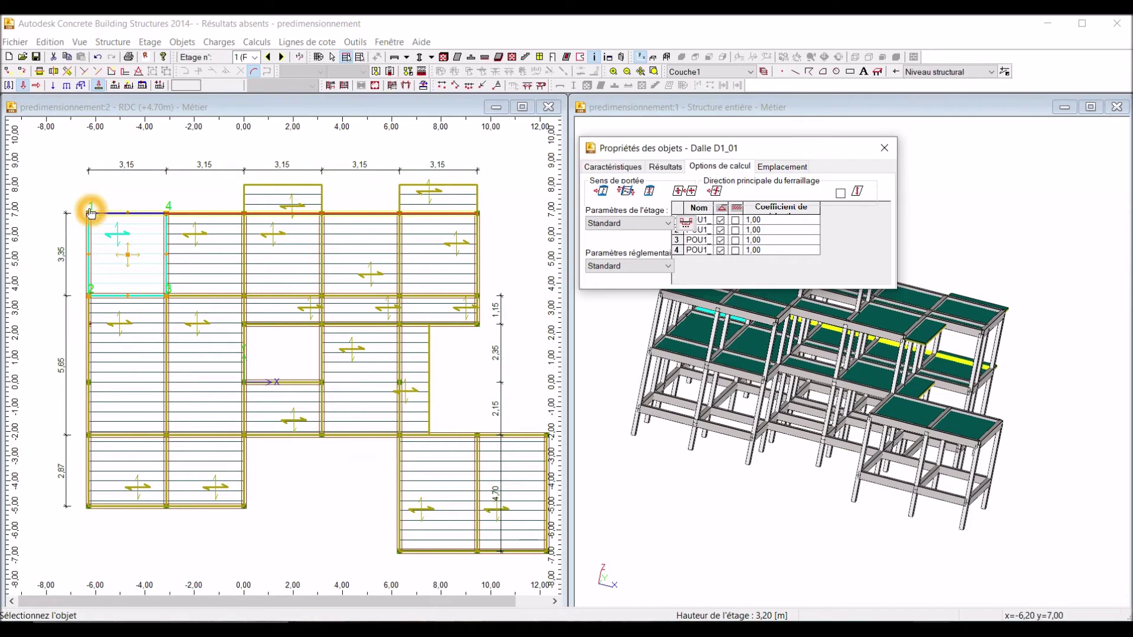
scroll(91, 213, "up", 2)
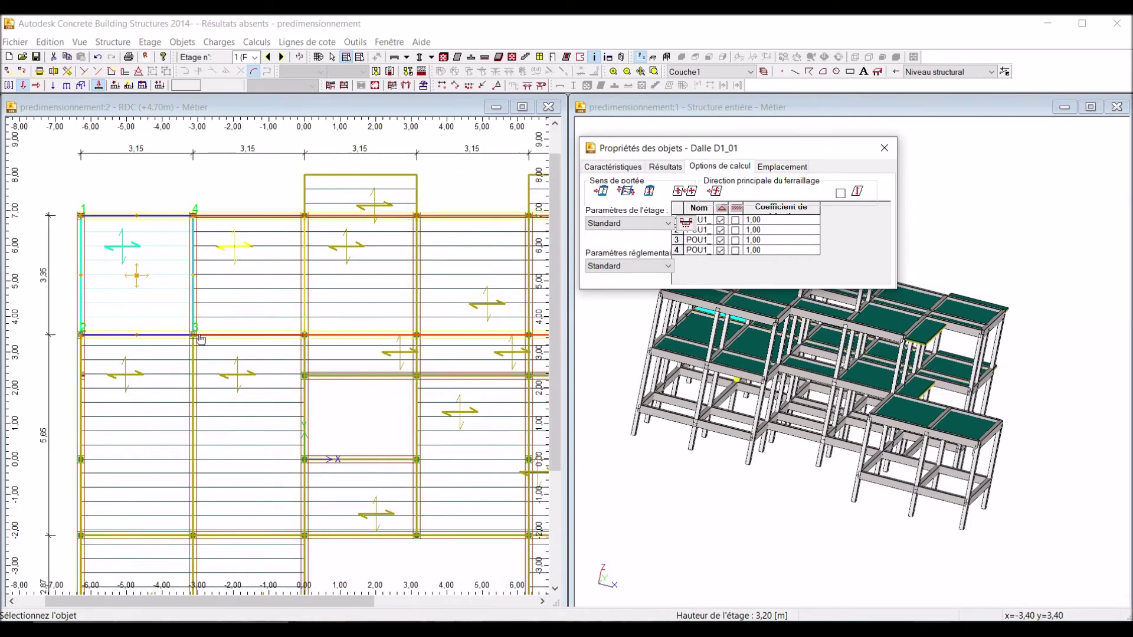
scroll(102, 227, "down", 2)
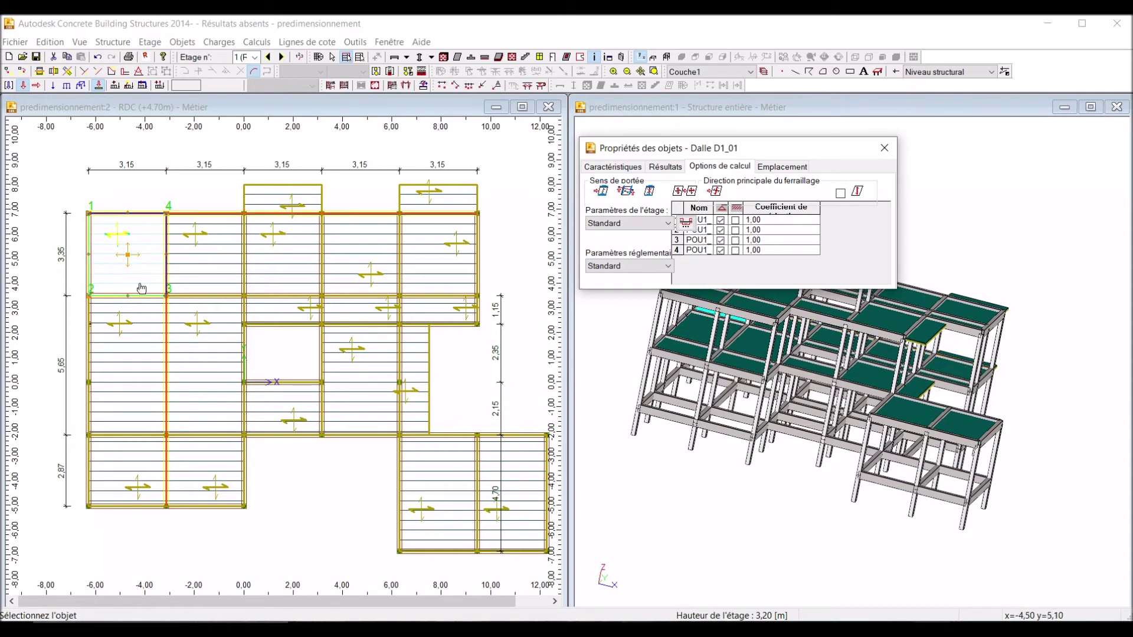
left_click(129, 225)
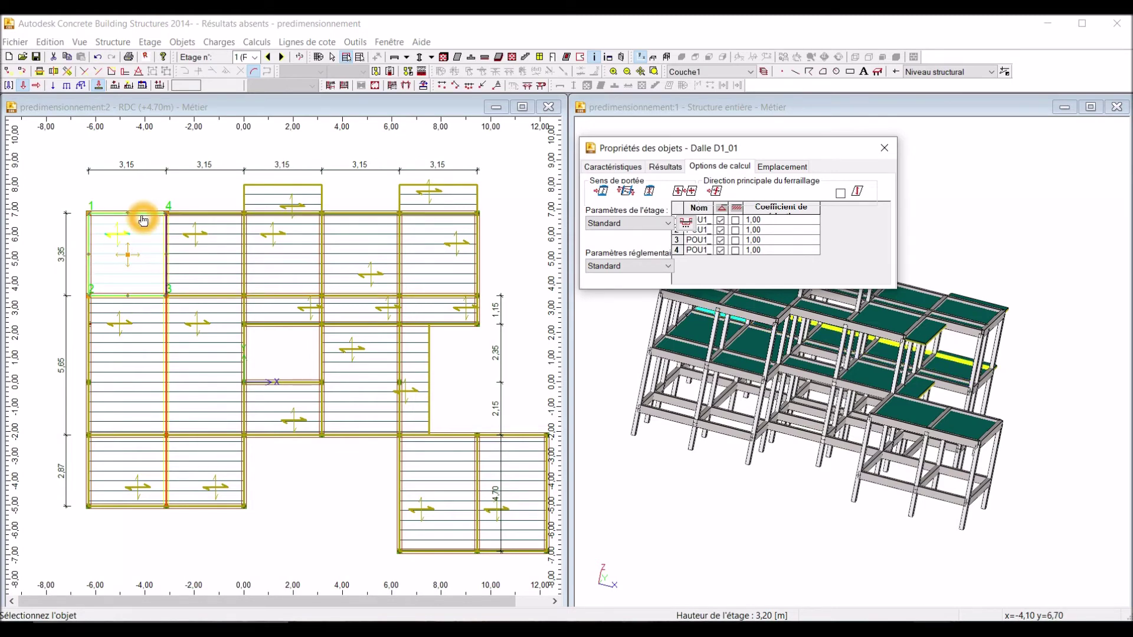
scroll(135, 218, "up", 2)
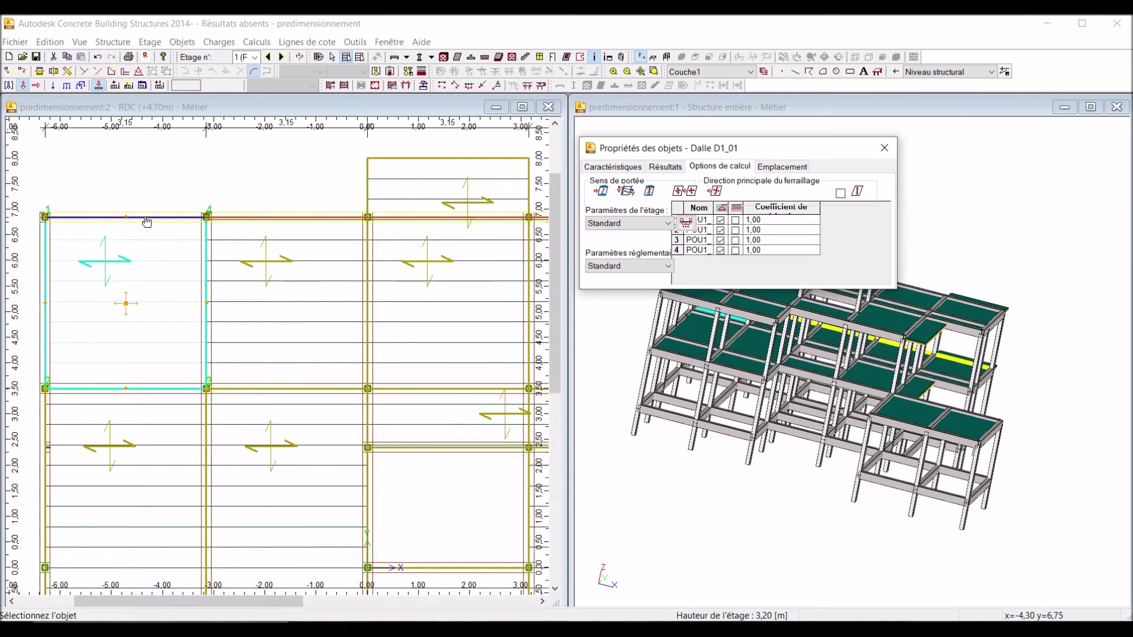
left_click(147, 221)
left_click(151, 287)
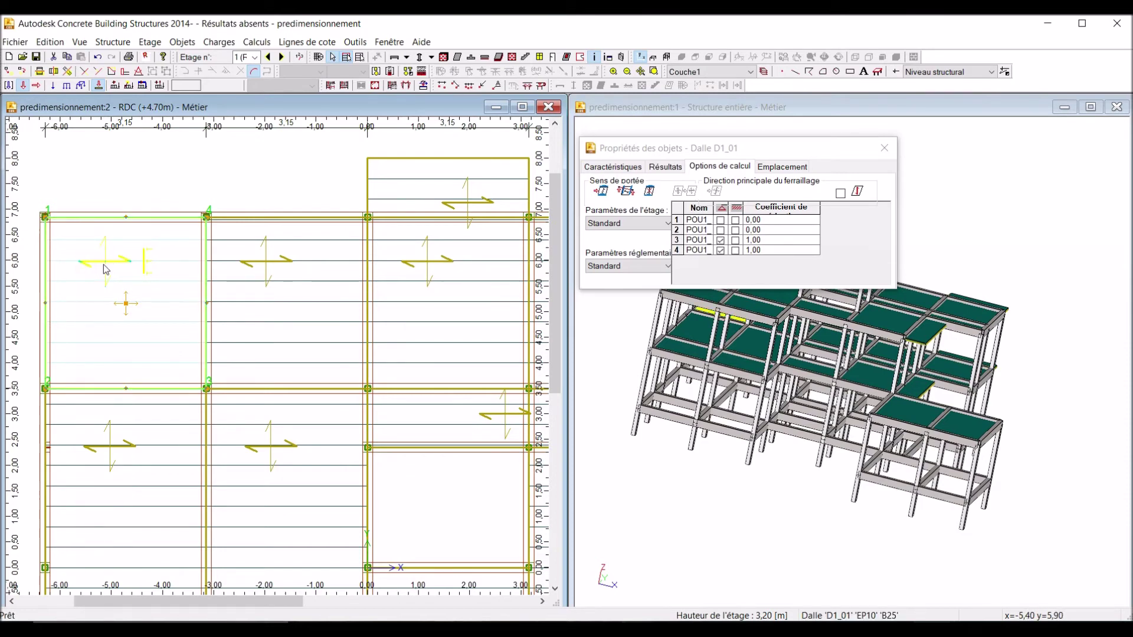
left_click(142, 270)
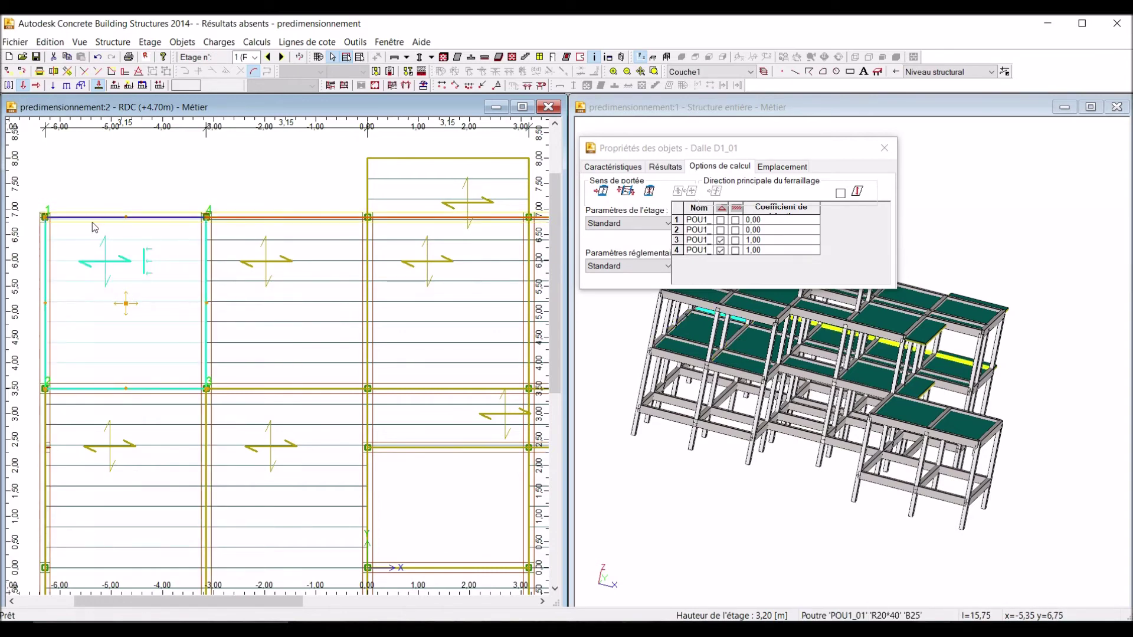
scroll(164, 228, "down", 3)
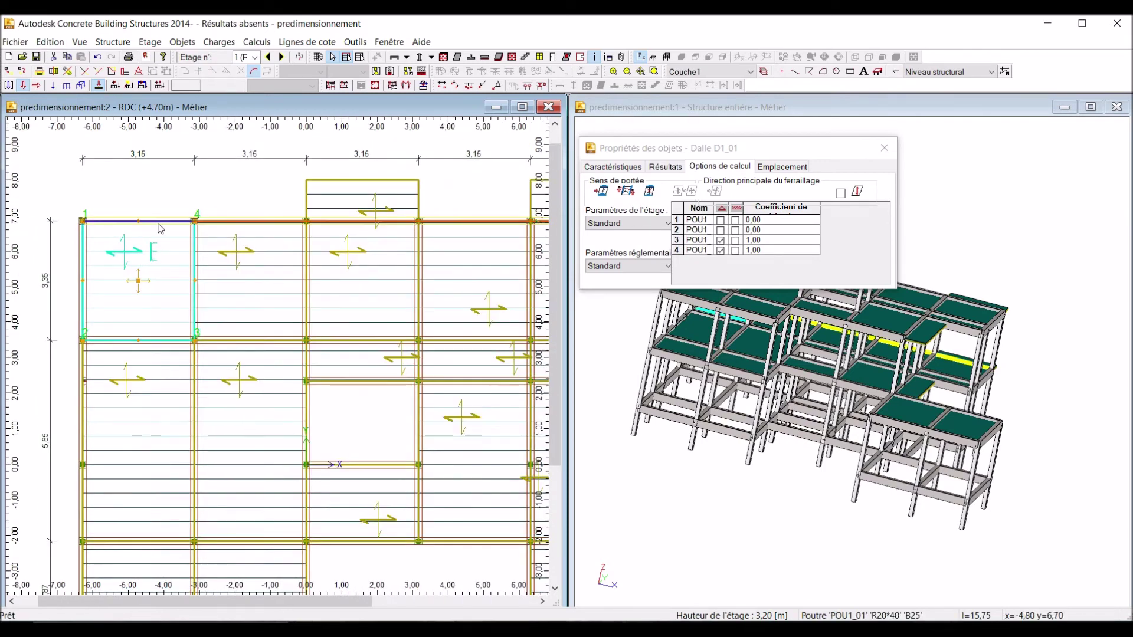
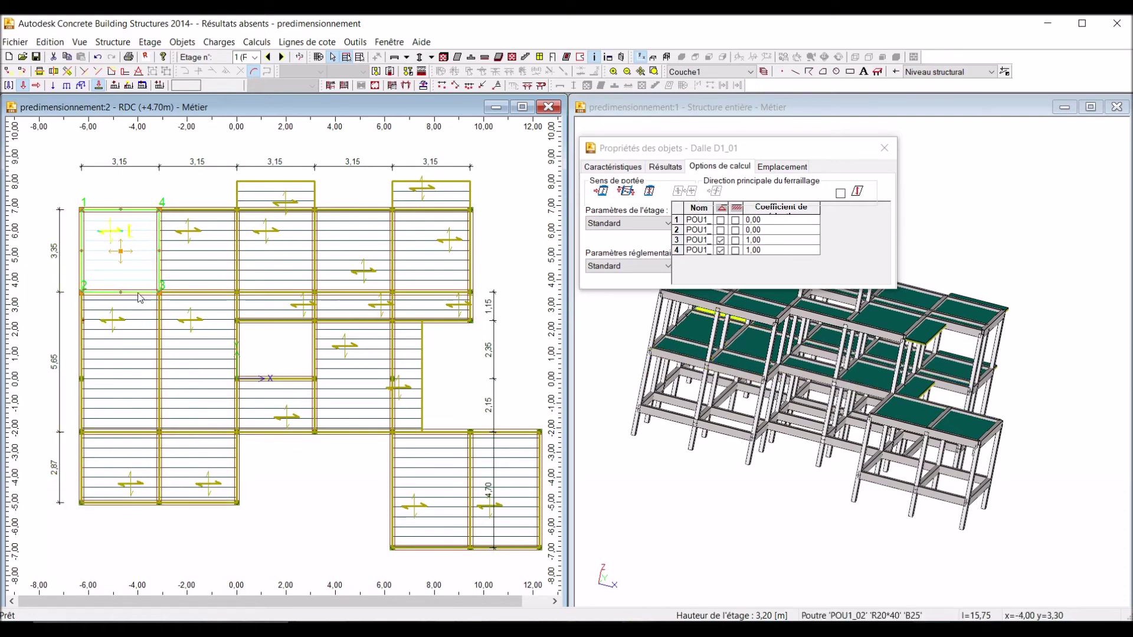
left_click(128, 324)
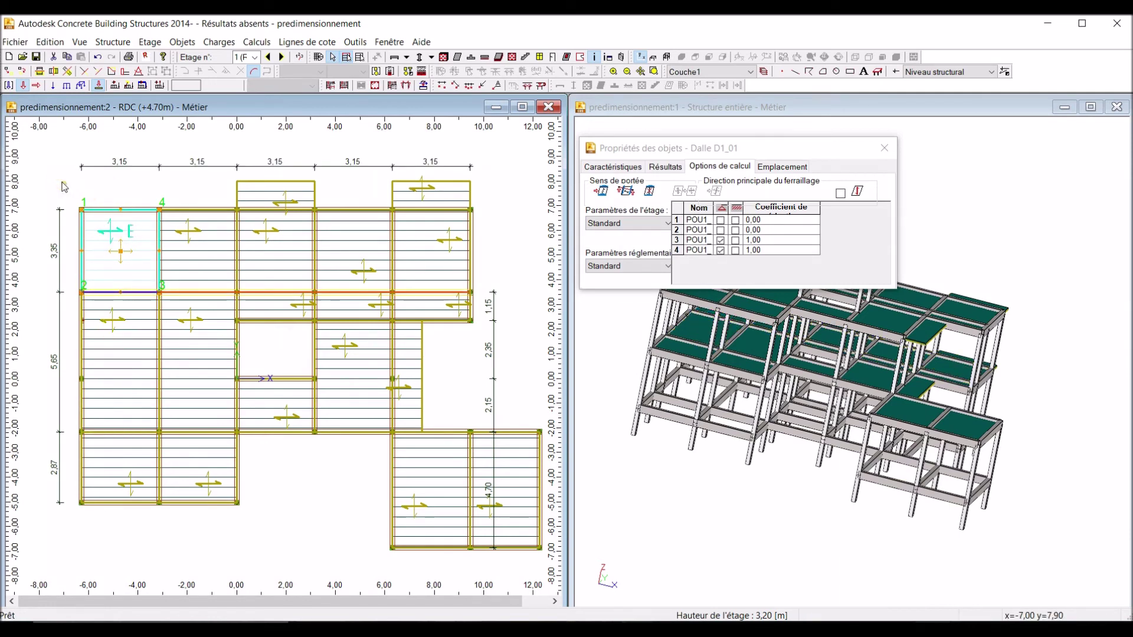
key("Escape")
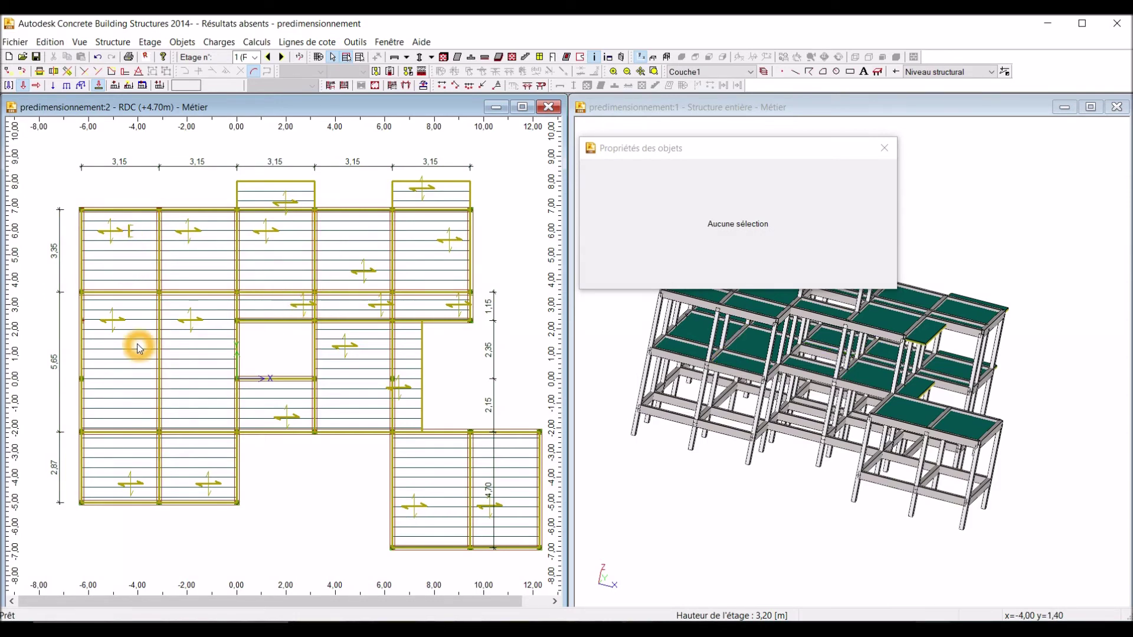
Step: Select the slab between (-6.30, 3.50) and (-3.15, -2.15) to show its calculation options, and dismiss the display settings
left_click(110, 321)
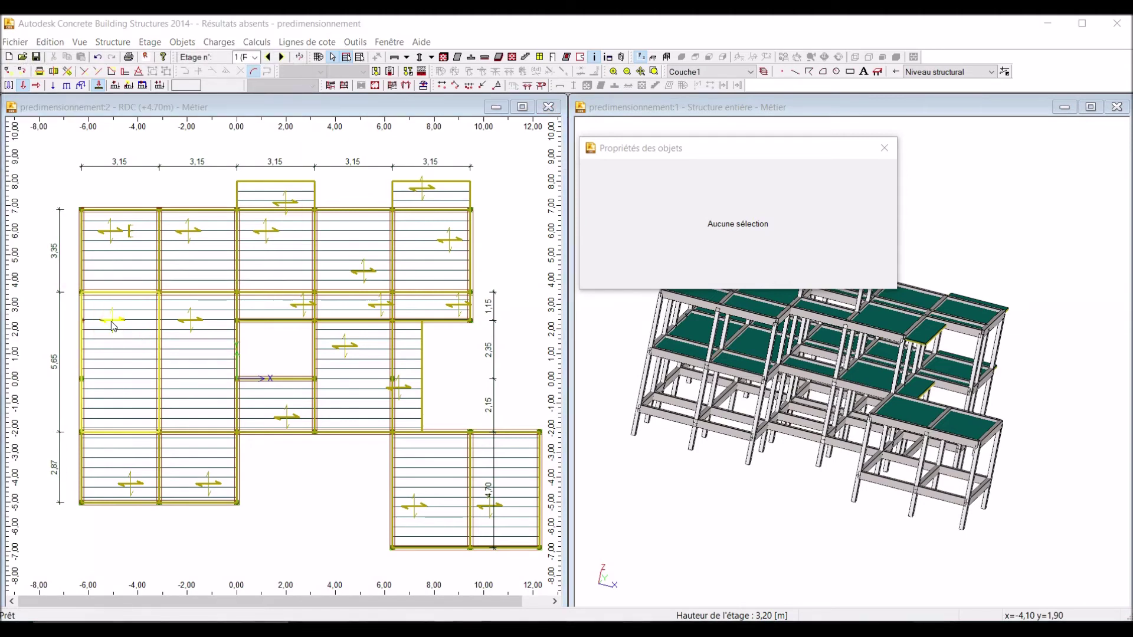
double_click(114, 324)
left_click(289, 60)
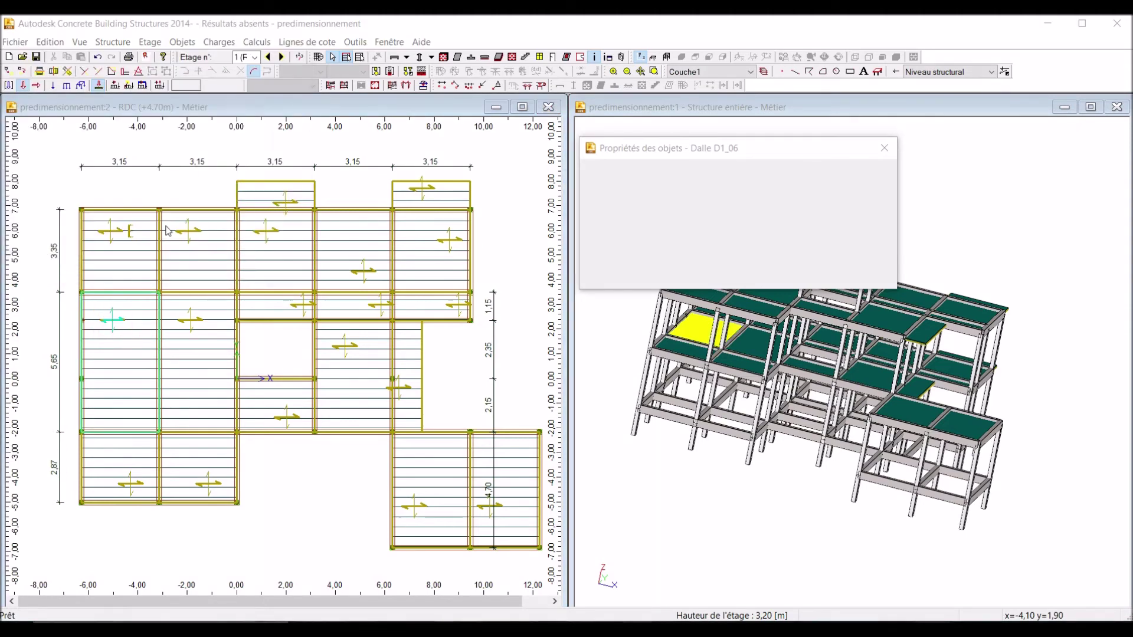
double_click(135, 323)
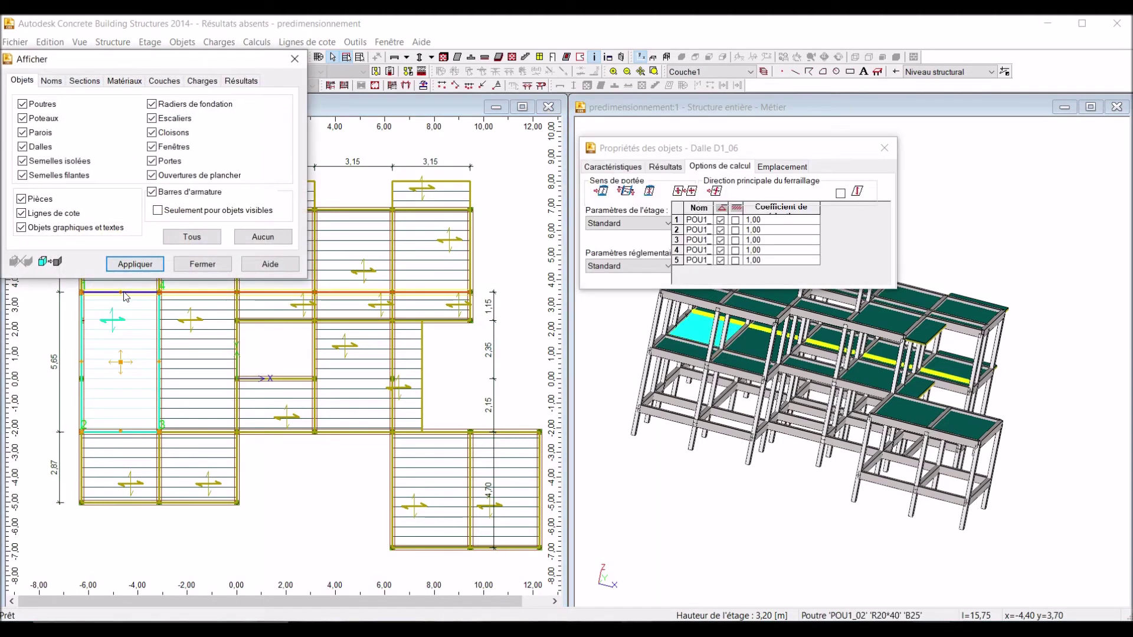
left_click(294, 59)
Step: Add the slab spanning x = -3.15 to 0.00 and y = 3.50 to -2.15 to the slab selection, dismissing the display settings
left_click(195, 324)
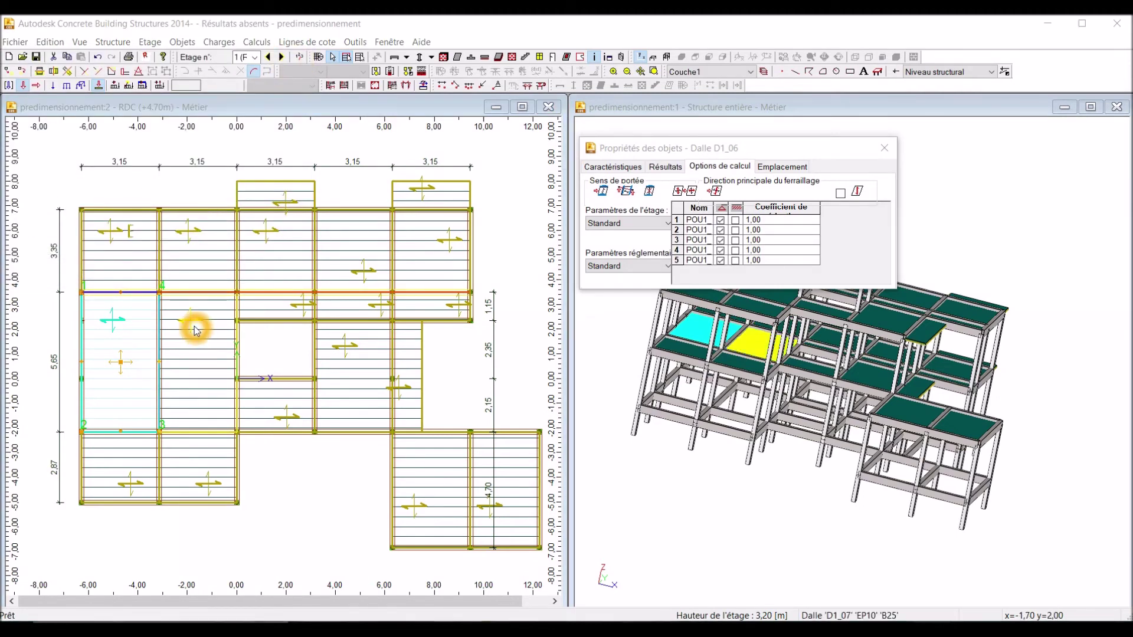
double_click(195, 324)
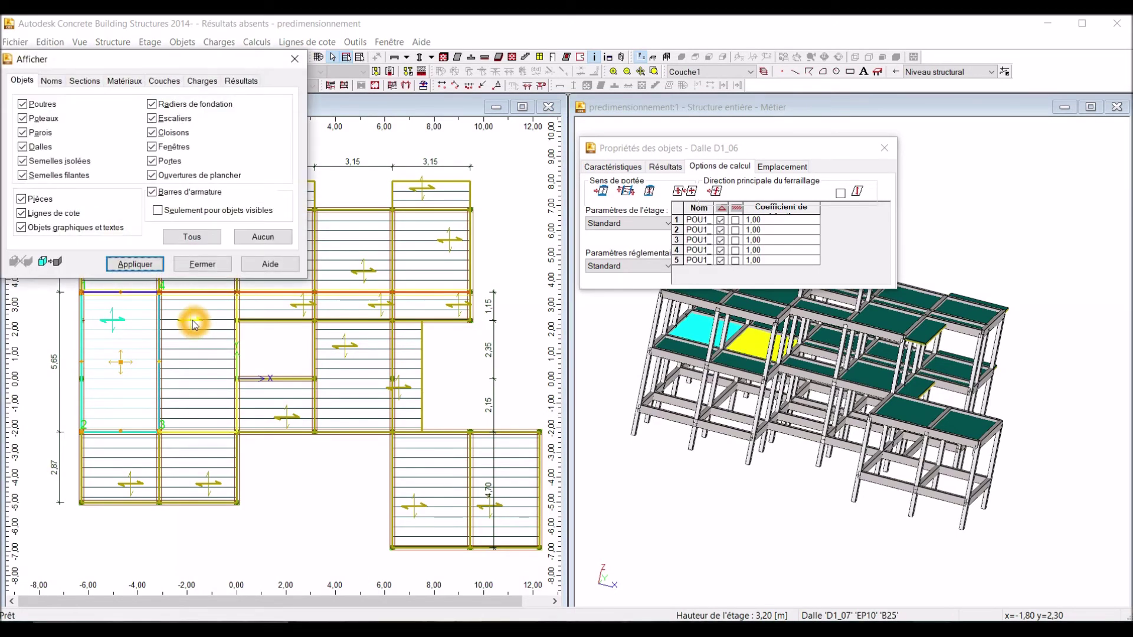
key("Escape")
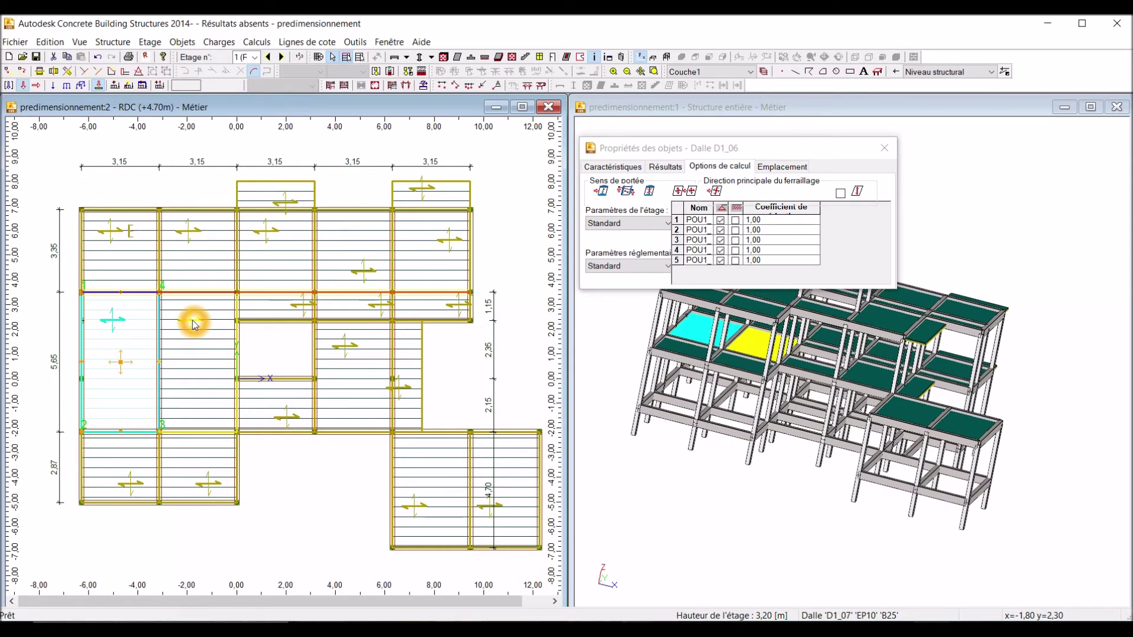
left_click(224, 342)
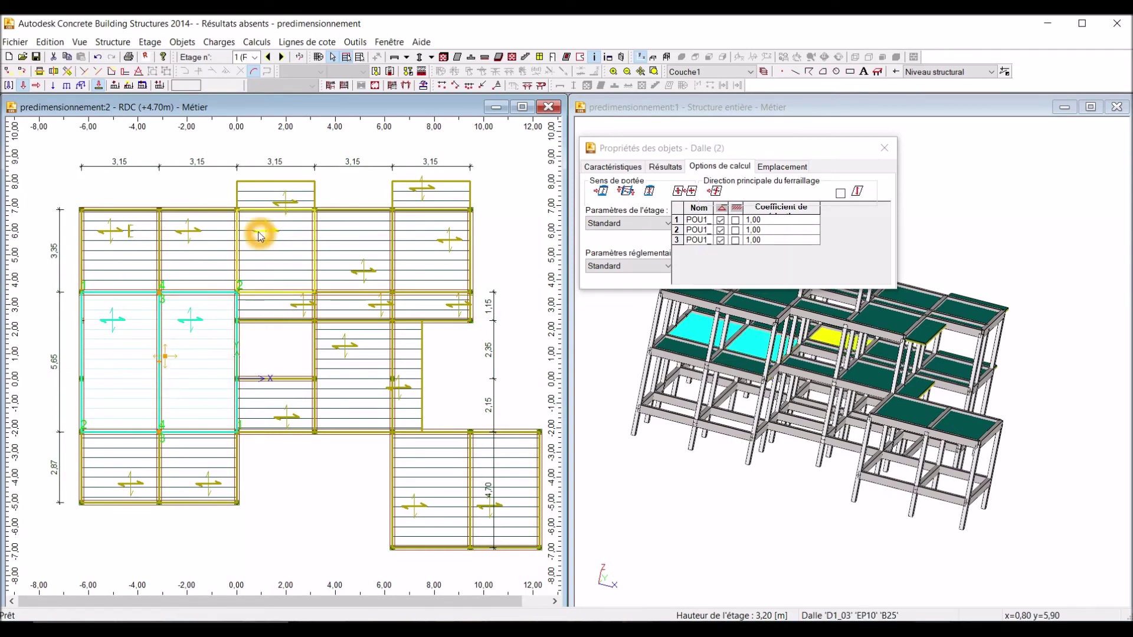
Step: Add the four upper-row slabs between x = -3.15 and 9.45, above the beam at y = 3.50, to the slab selection
left_click(234, 236)
left_click(187, 236)
left_click(369, 289)
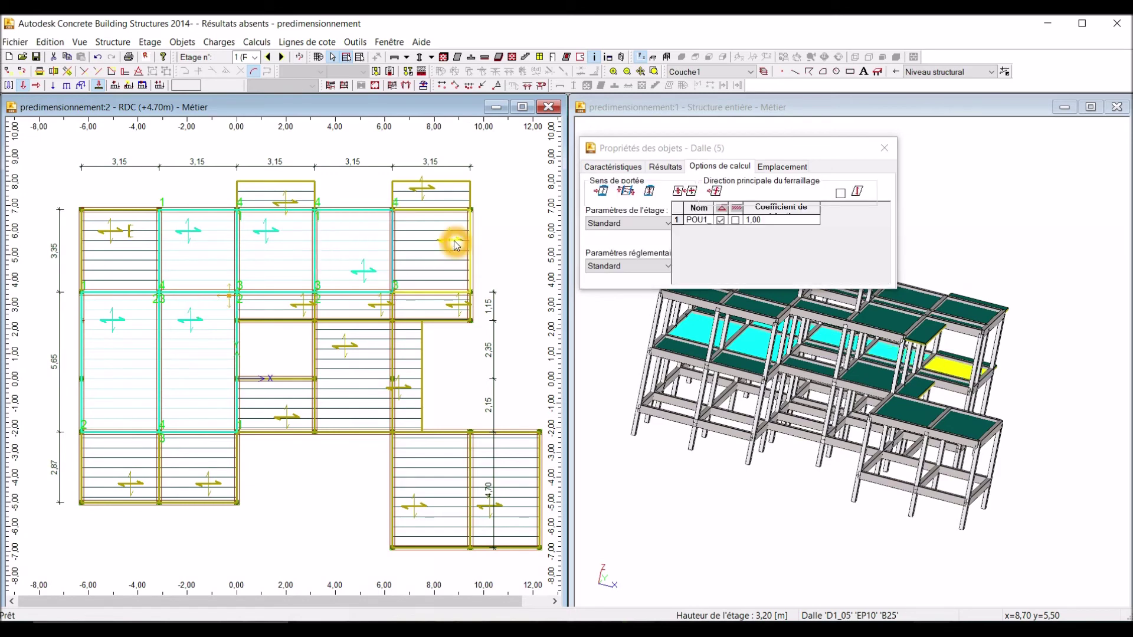
left_click(295, 354, "ctrl")
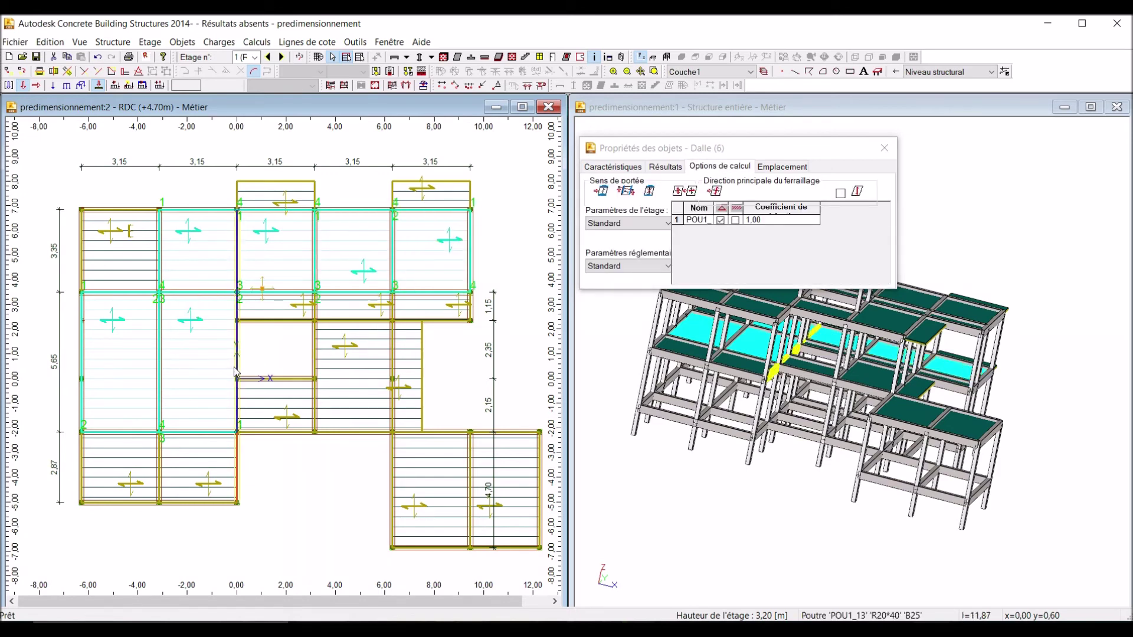
Step: Add the slab between (3.15, 2.35) and (6.30, -2.15) and the two slabs below y = -2.15 from x = 6.30 to the selection
left_click(378, 424, "ctrl")
left_click(416, 405, "ctrl")
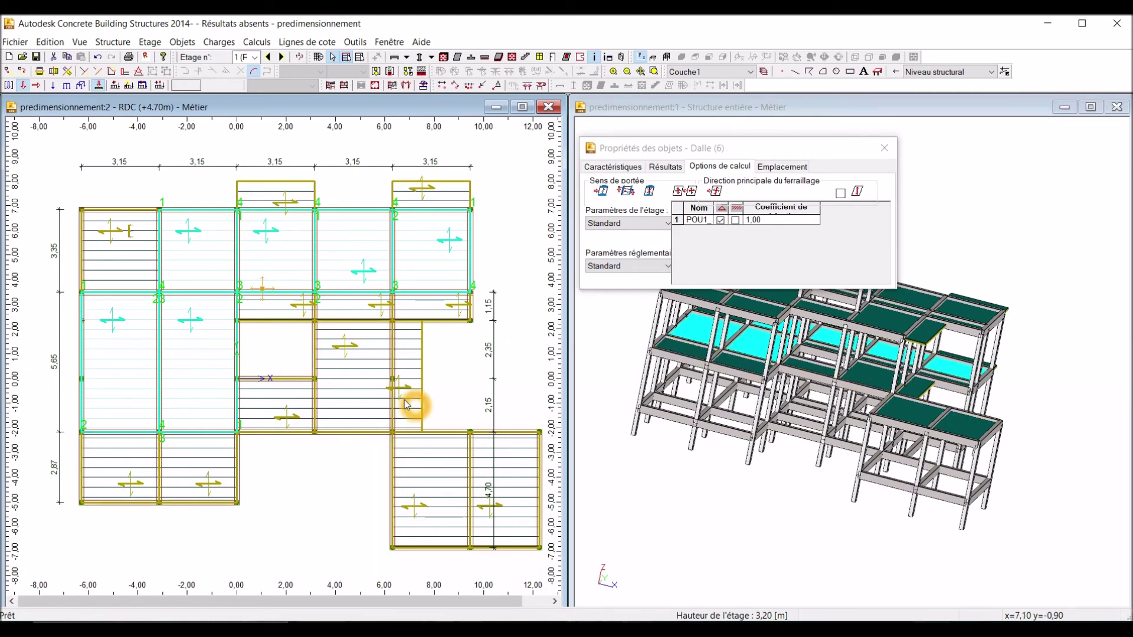
left_click(345, 349, "ctrl")
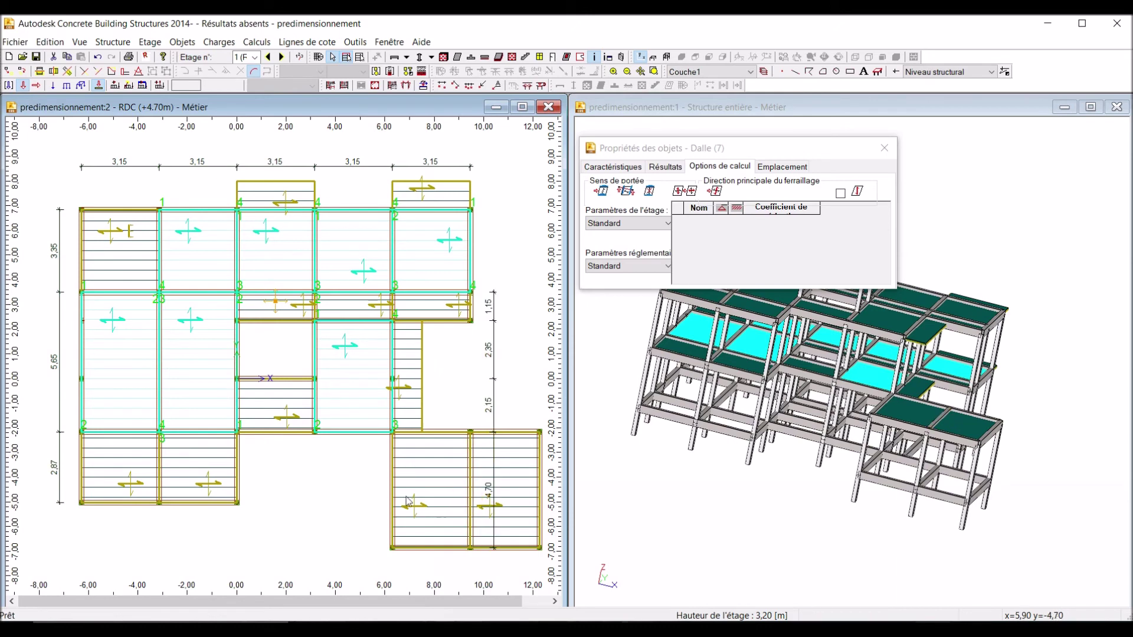
left_click(465, 502)
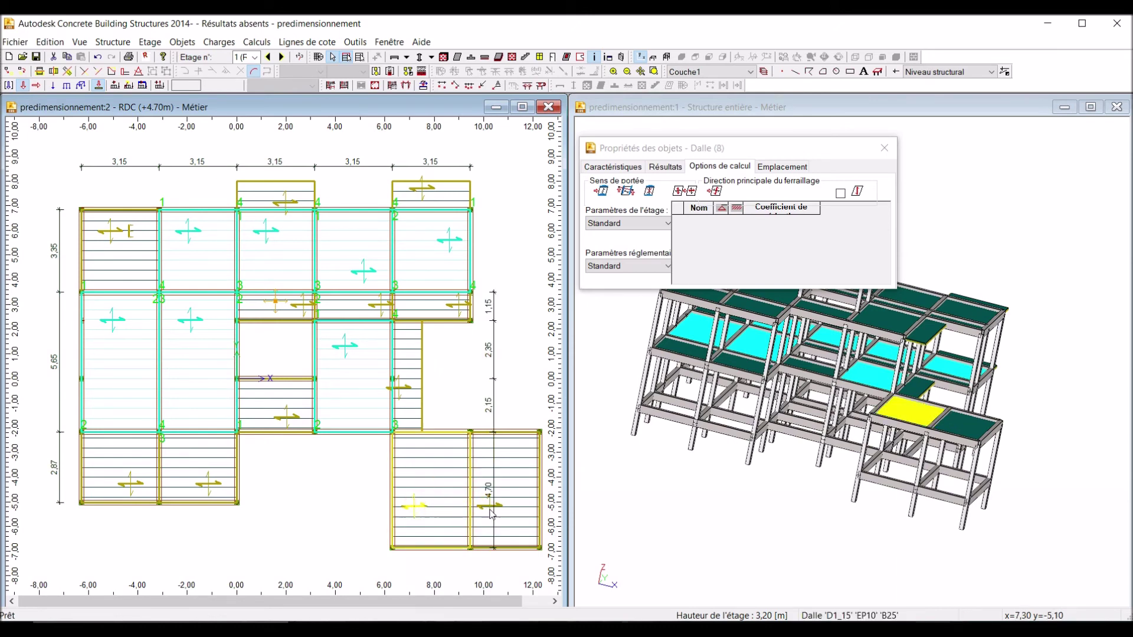
left_click(492, 512)
left_click(489, 508)
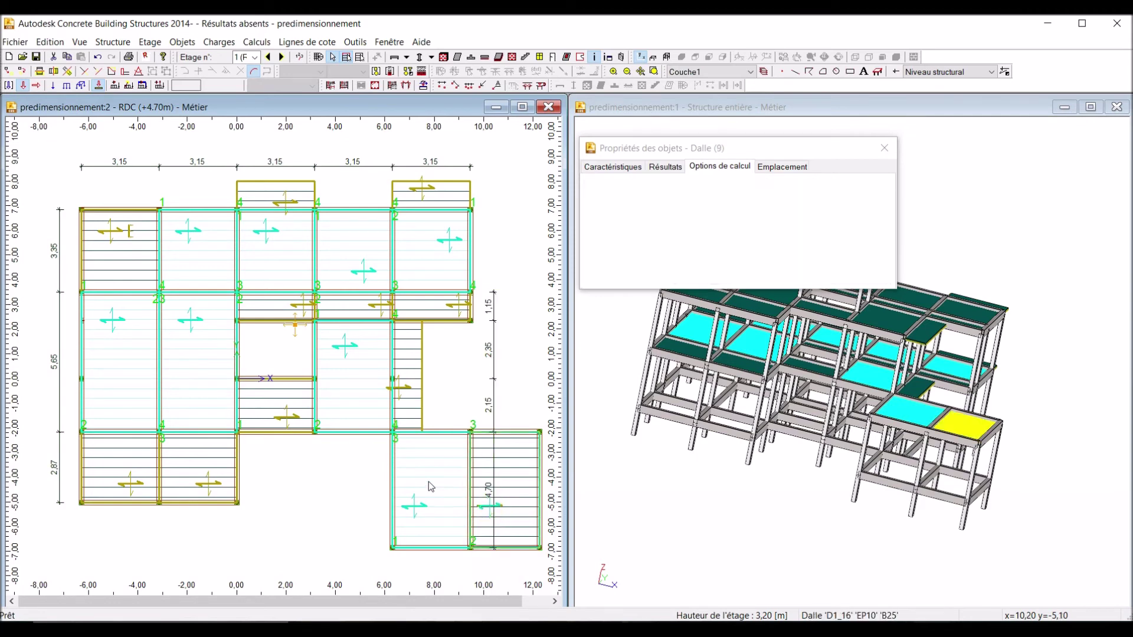
left_click(370, 452)
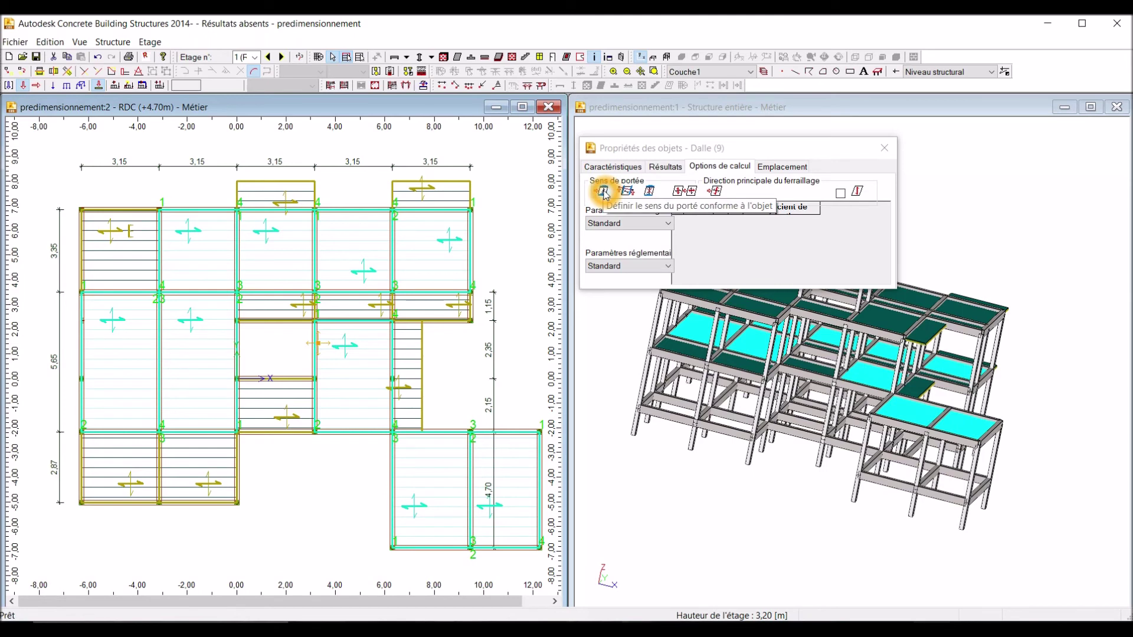
Step: Set the span direction of all selected slabs using the edge between (-6.30, 3.50) and (-3.15, 3.50) as the reference object, and clear the selection
left_click(602, 191)
left_click(417, 246)
left_click(222, 256)
left_click(240, 413)
left_click(94, 324)
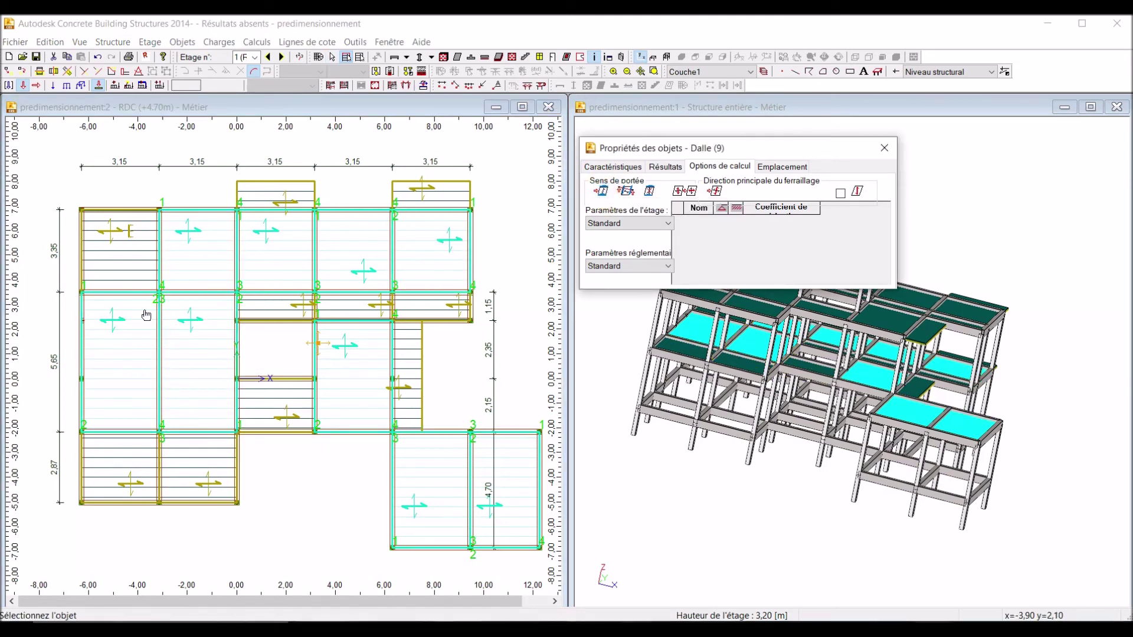
left_click(95, 290)
scroll(49, 305, "up", 2)
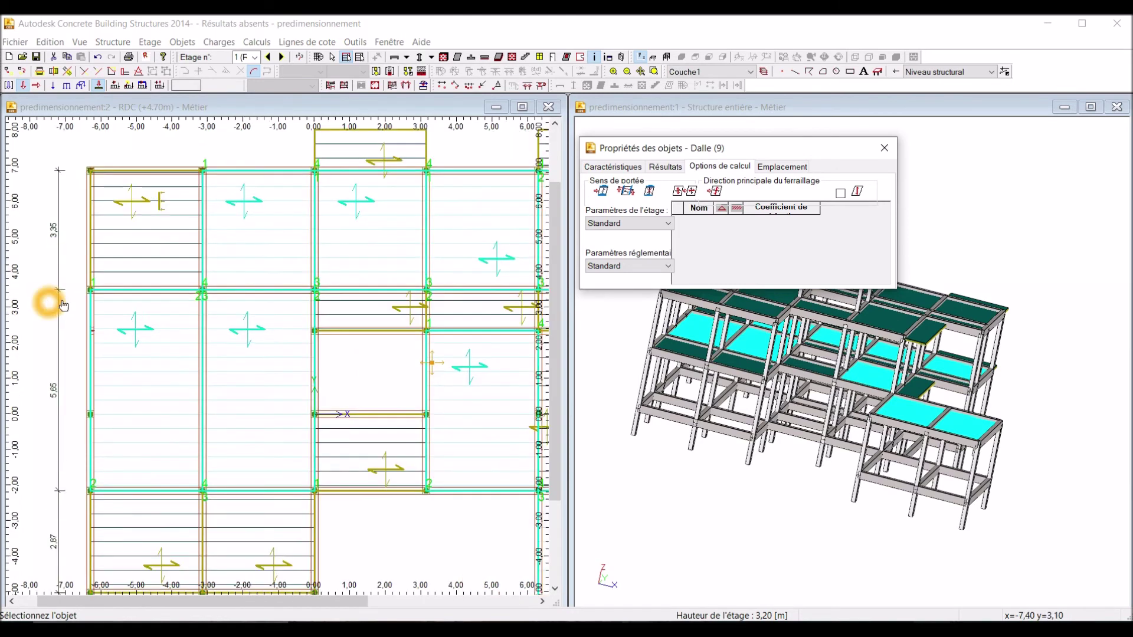
left_click(148, 294)
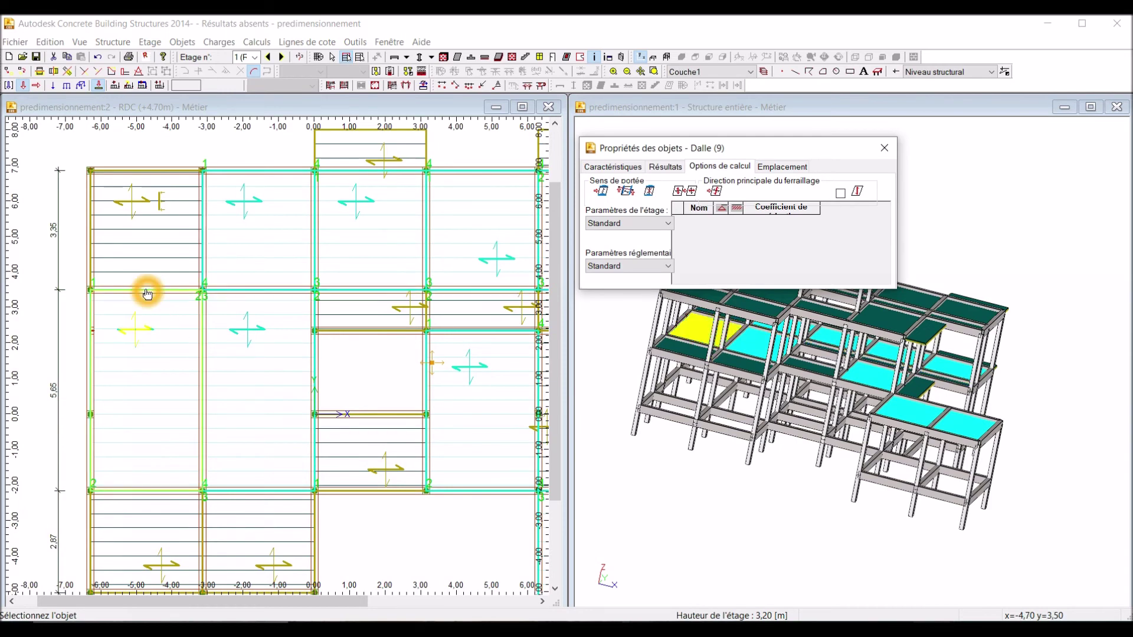
left_click(148, 293)
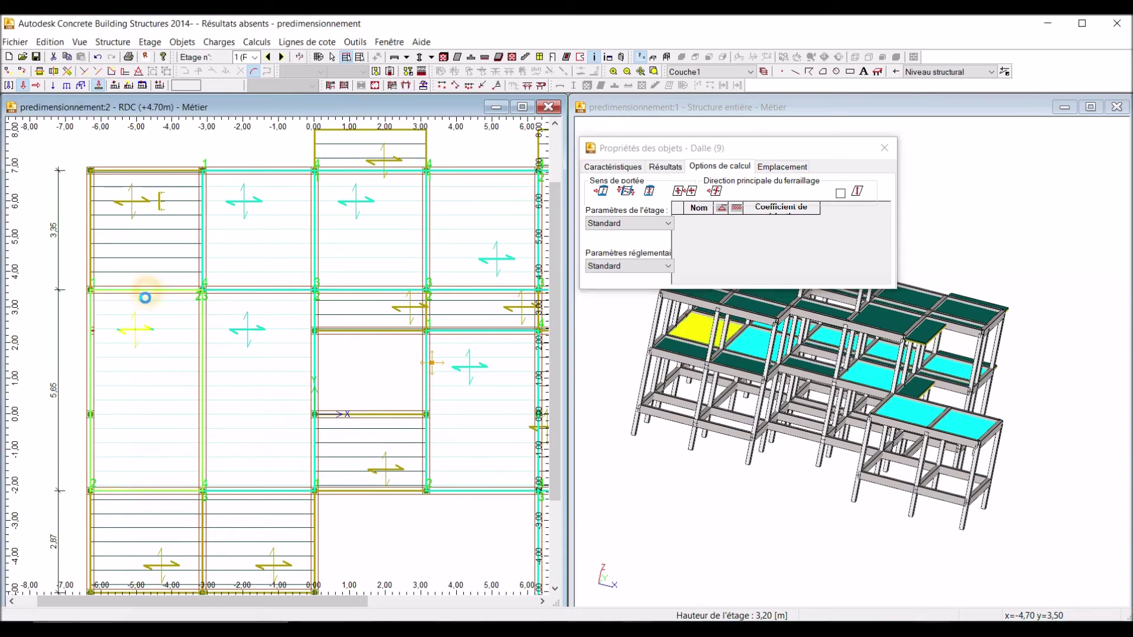
scroll(138, 311, "down", 2)
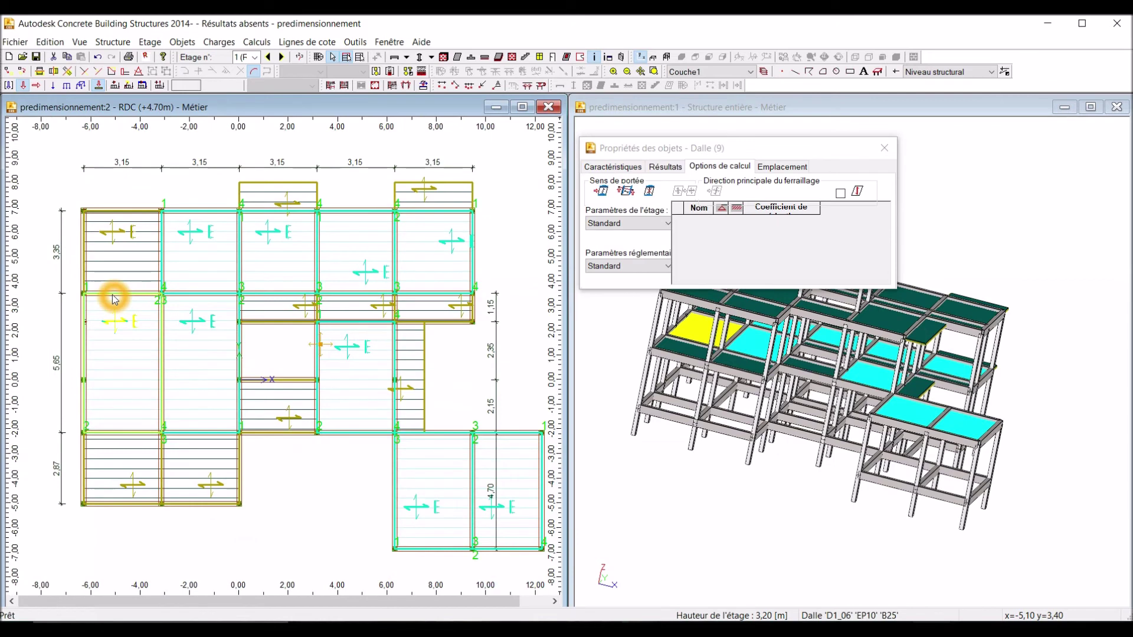
left_click(445, 468)
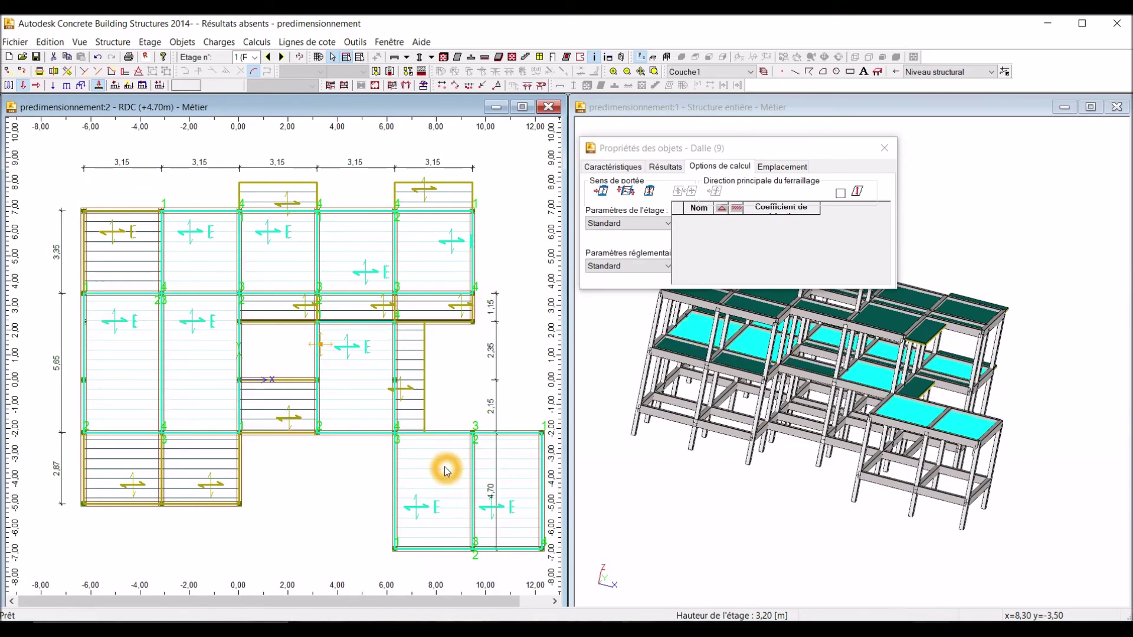
left_click(511, 522)
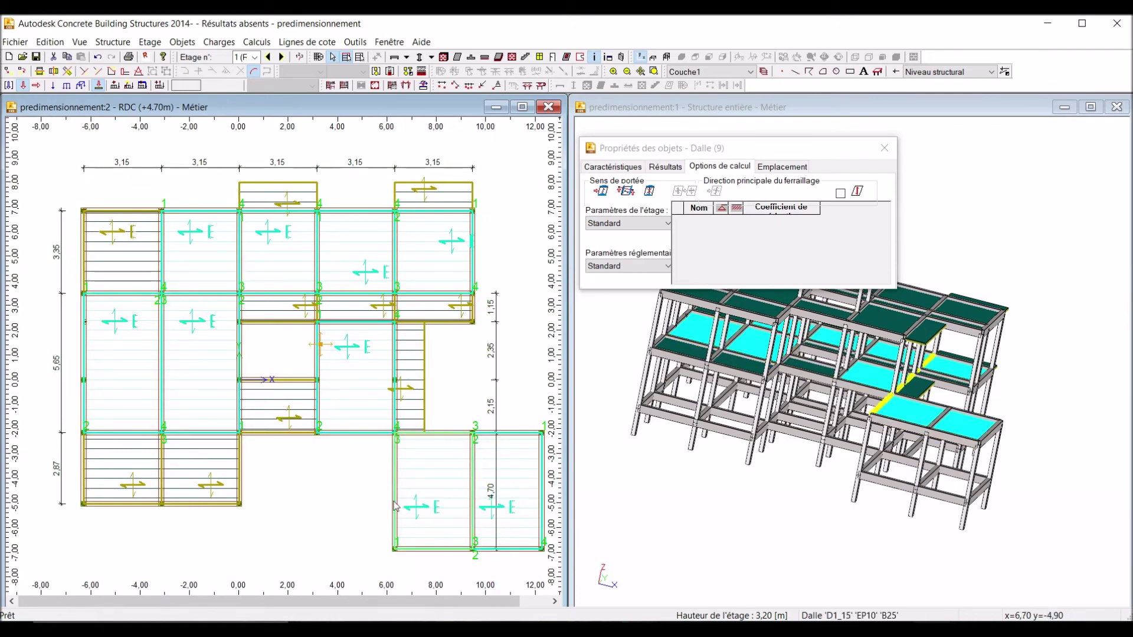
left_click(271, 479)
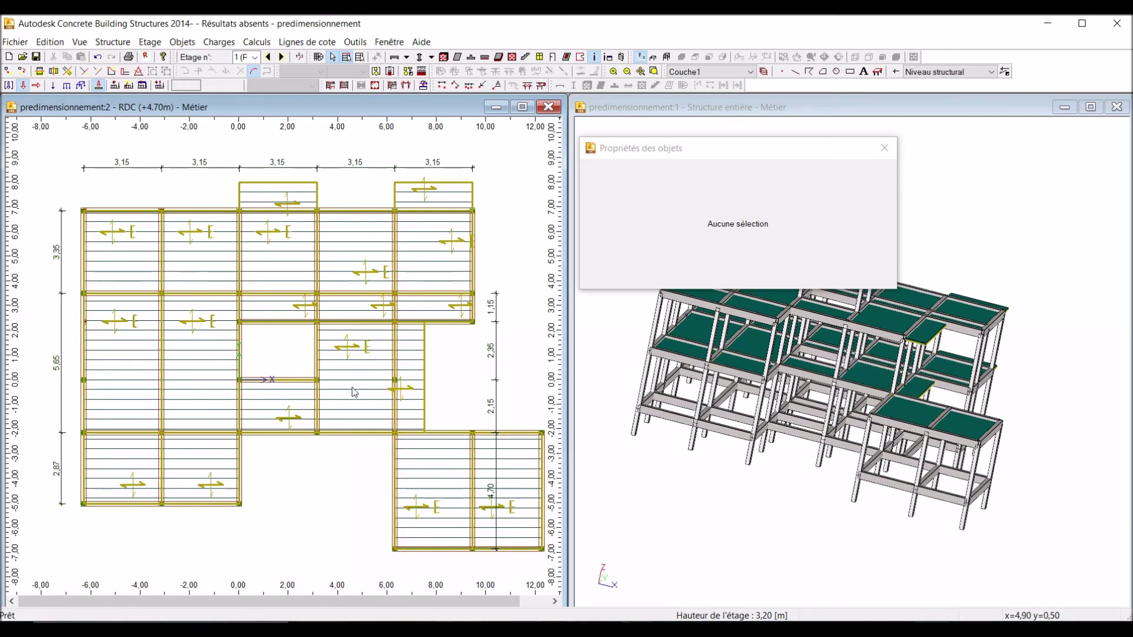
Step: Measure the side from (0.00, 0.00) to (0.00, -2.15) of the slab below the central opening with a dimension line, and leave dimensioning
scroll(254, 404, "up", 2)
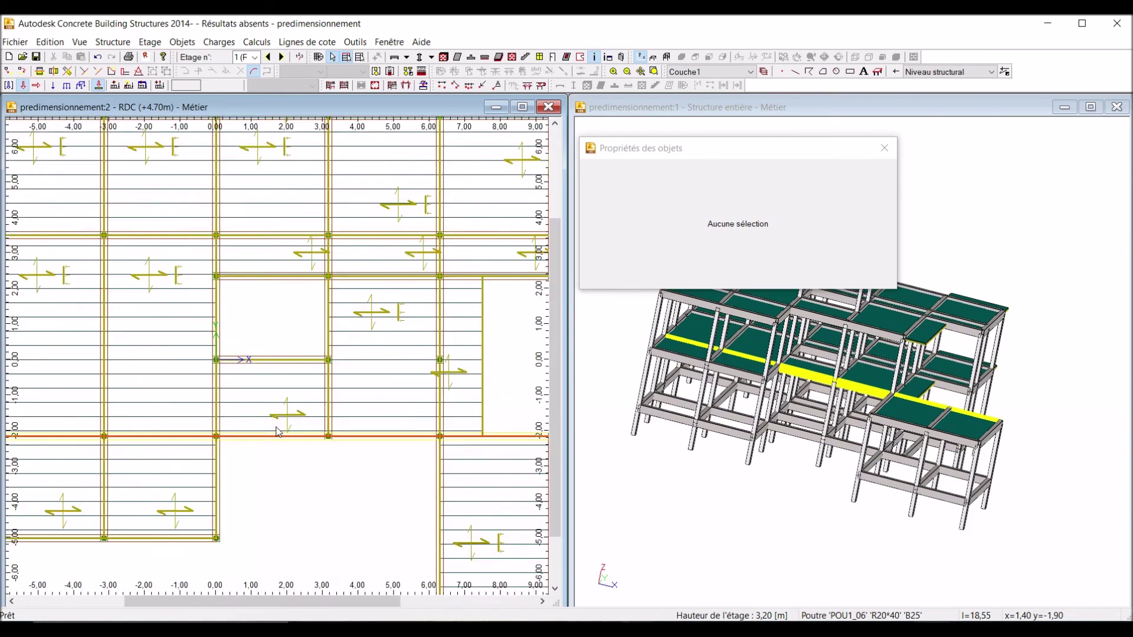
scroll(229, 403, "up", 1)
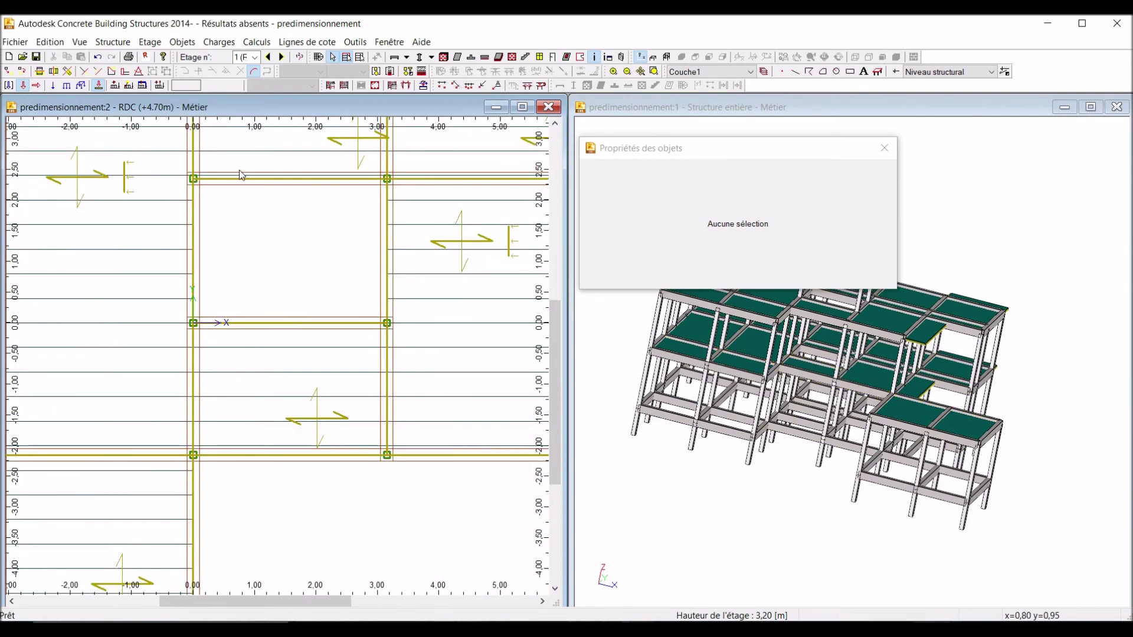
left_click(455, 88)
scroll(200, 324, "up", 3)
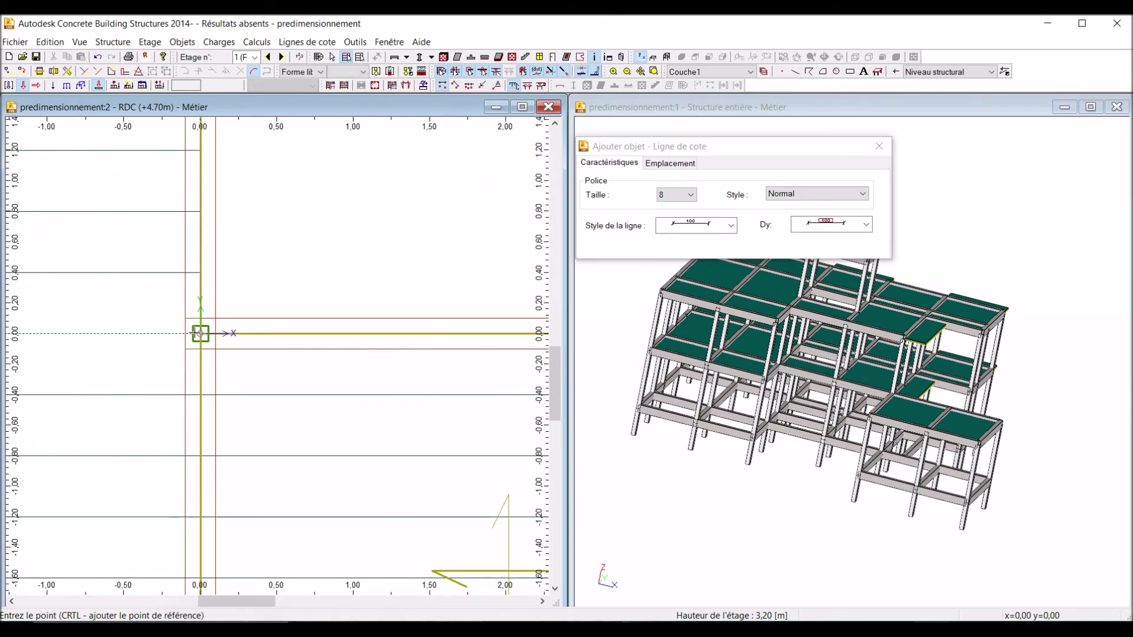
scroll(195, 314, "down", 3)
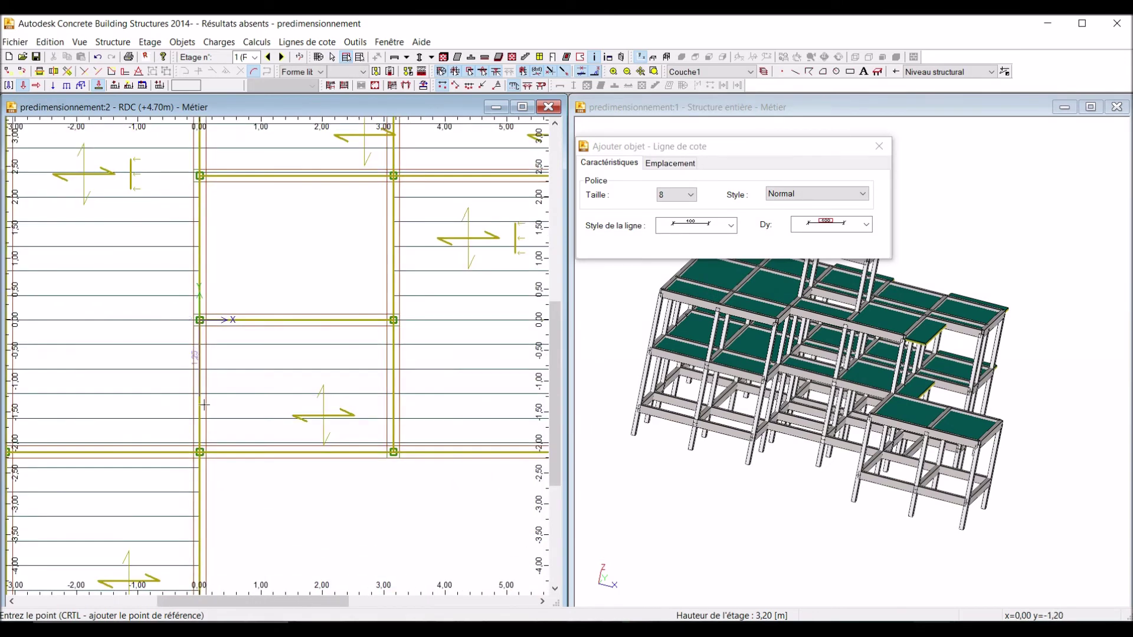
scroll(199, 452, "up", 2)
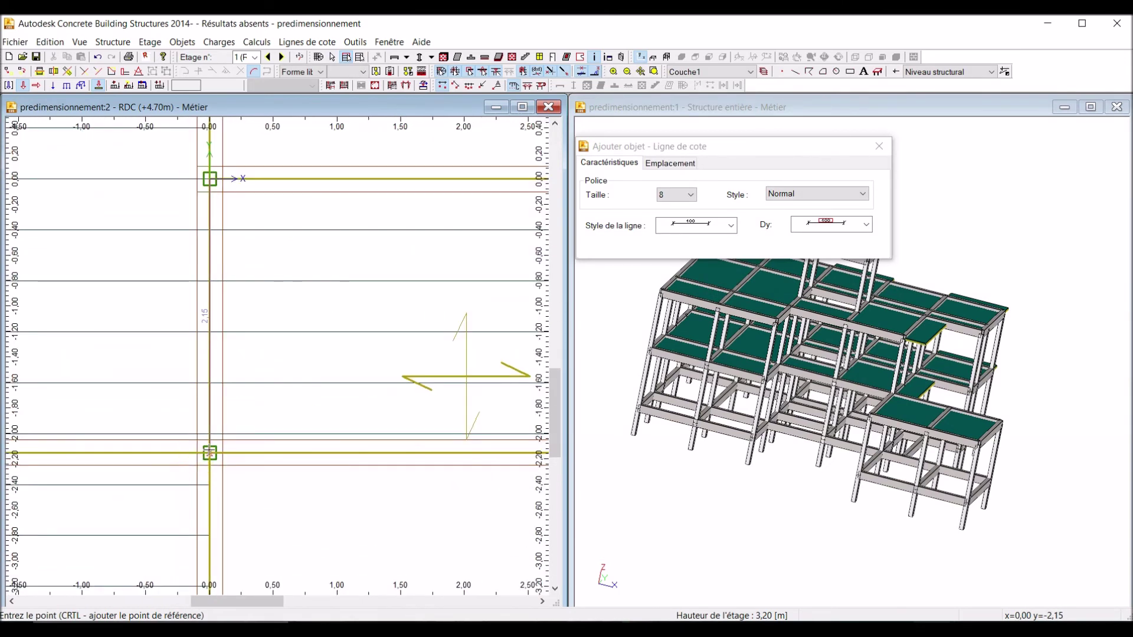
scroll(124, 313, "down", 5)
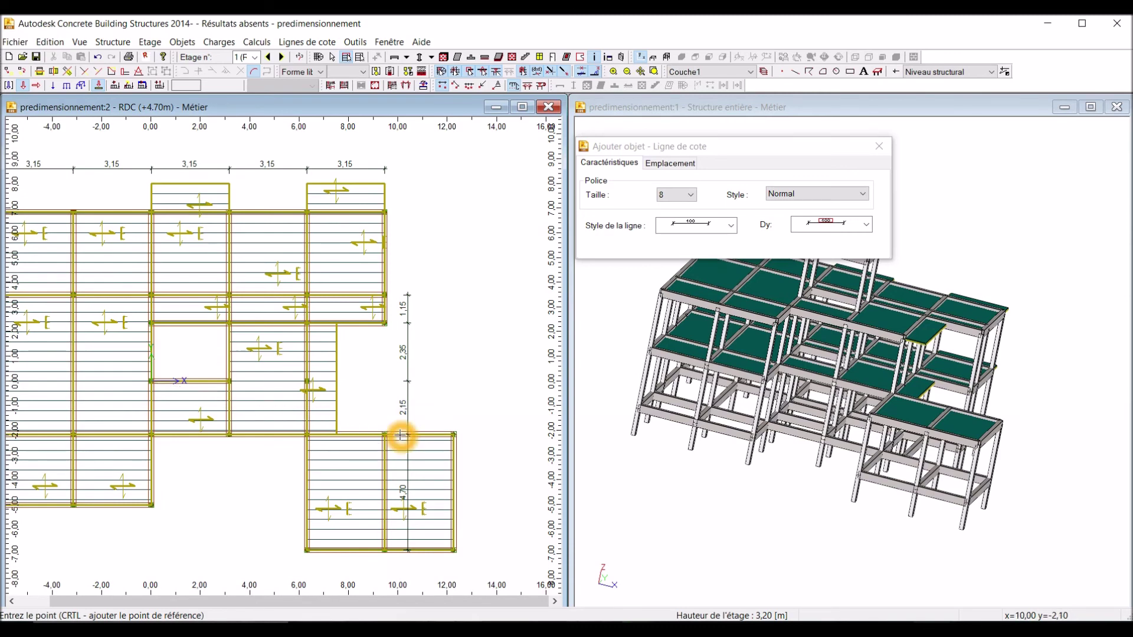
scroll(353, 348, "down", 2)
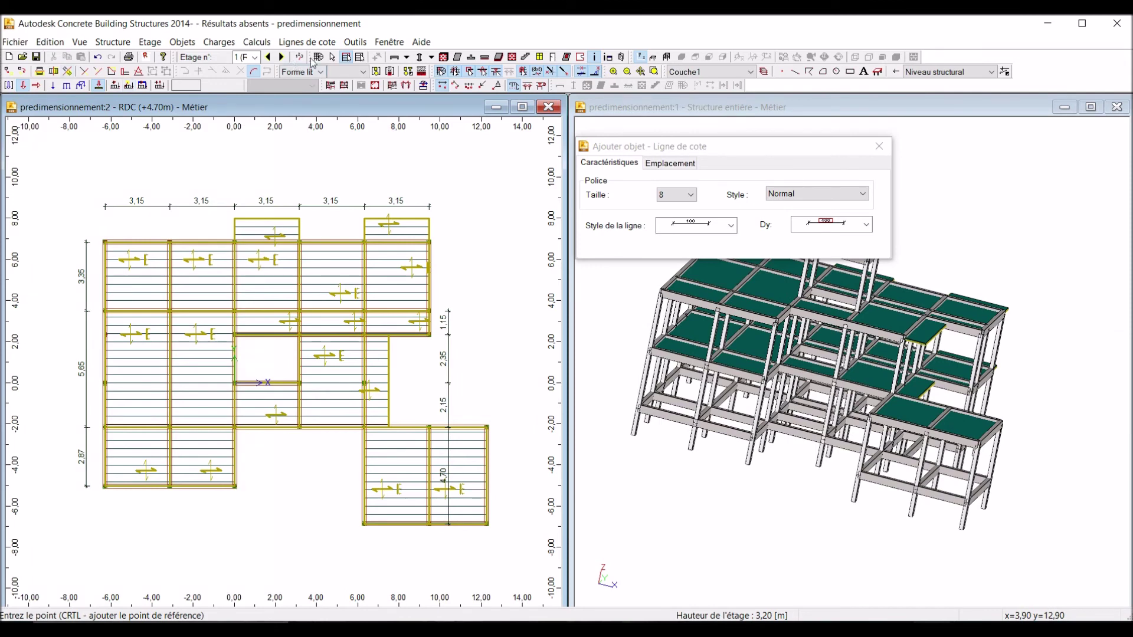
left_click(333, 57)
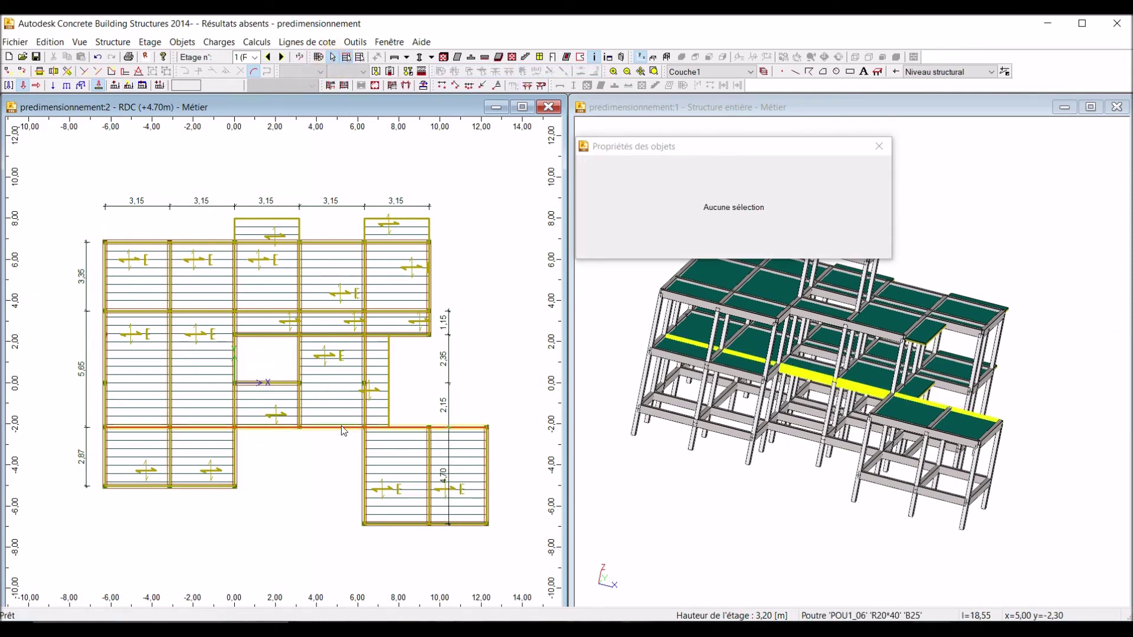
Step: Select the slab between (0.00, 0.00) and (3.15, -2.15) together with the two slabs below y = -2.15 between x = -6.30 and 0.00
left_click(279, 422)
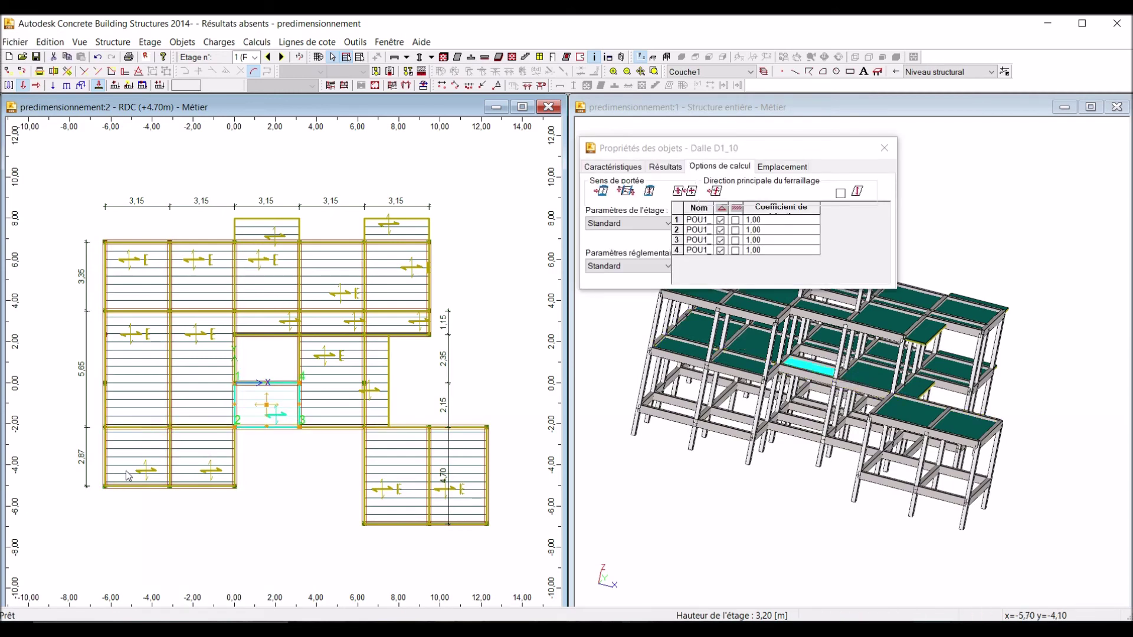
left_click(148, 474)
left_click(218, 473)
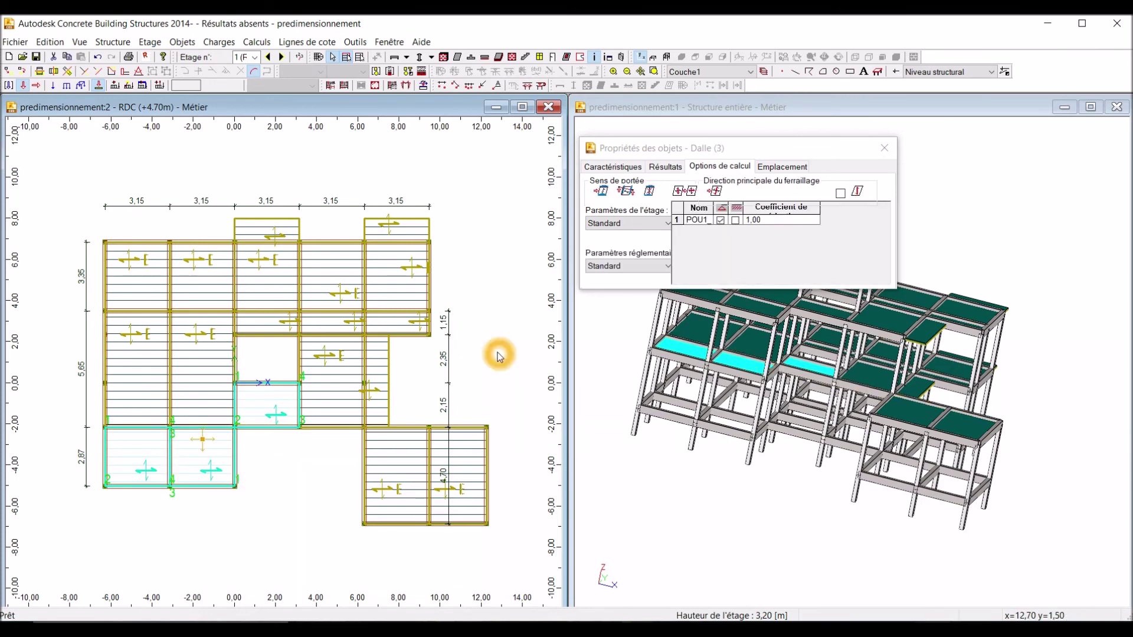
Step: Set the three selected slabs' span direction using the outer vertical edge at x = -6.30, below y = -2.15, as the reference object
left_click(603, 200)
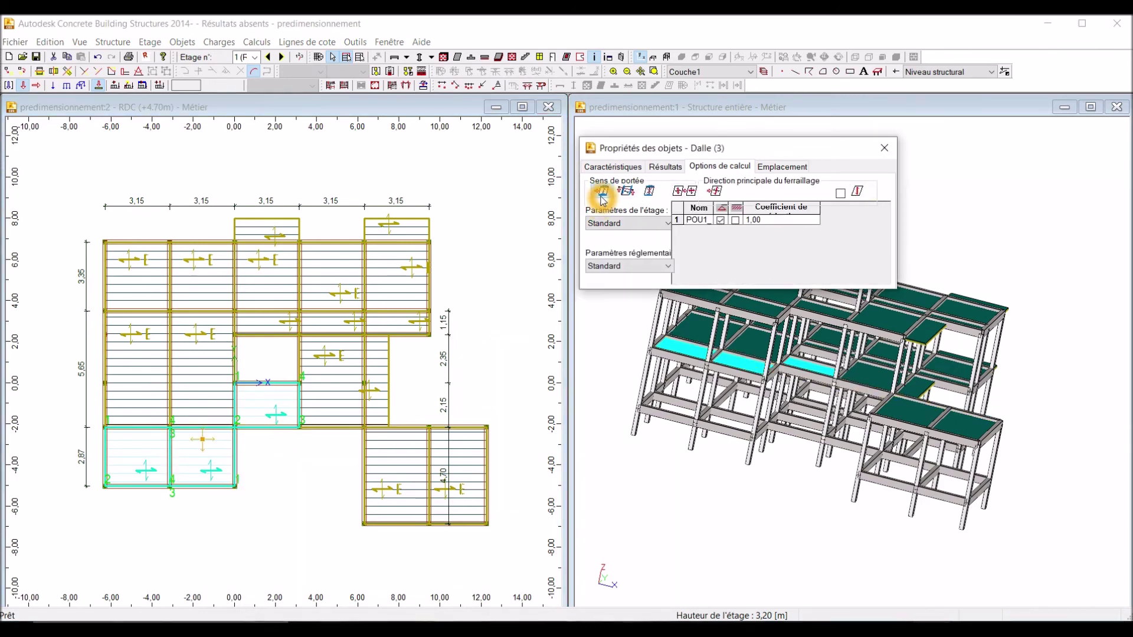
scroll(84, 467, "up", 2)
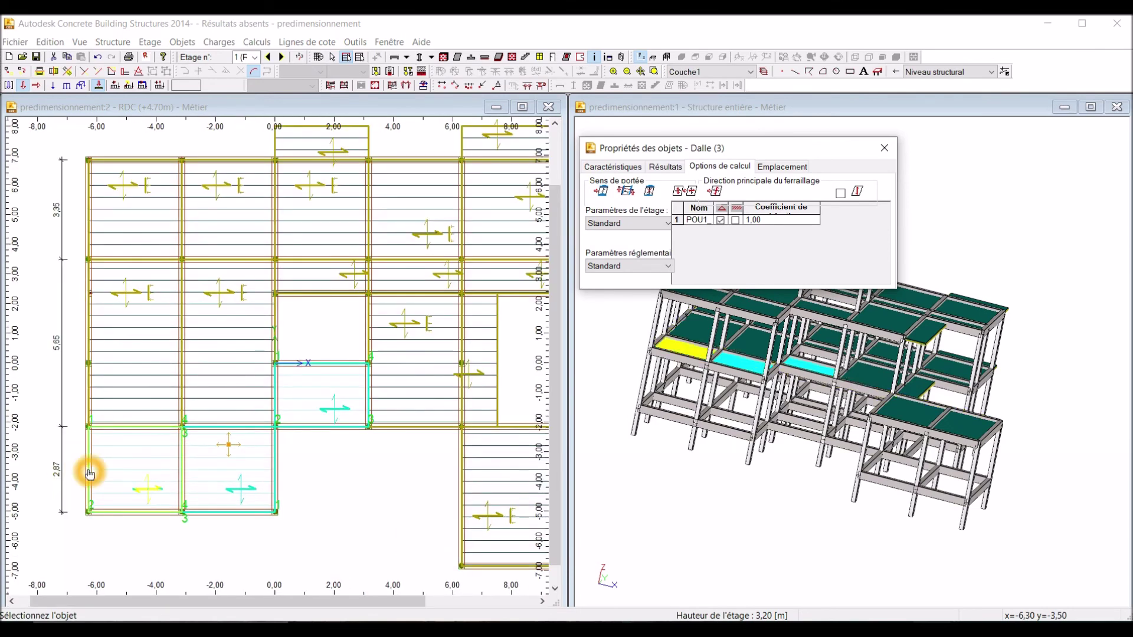
left_click(90, 472)
scroll(157, 439, "down", 2)
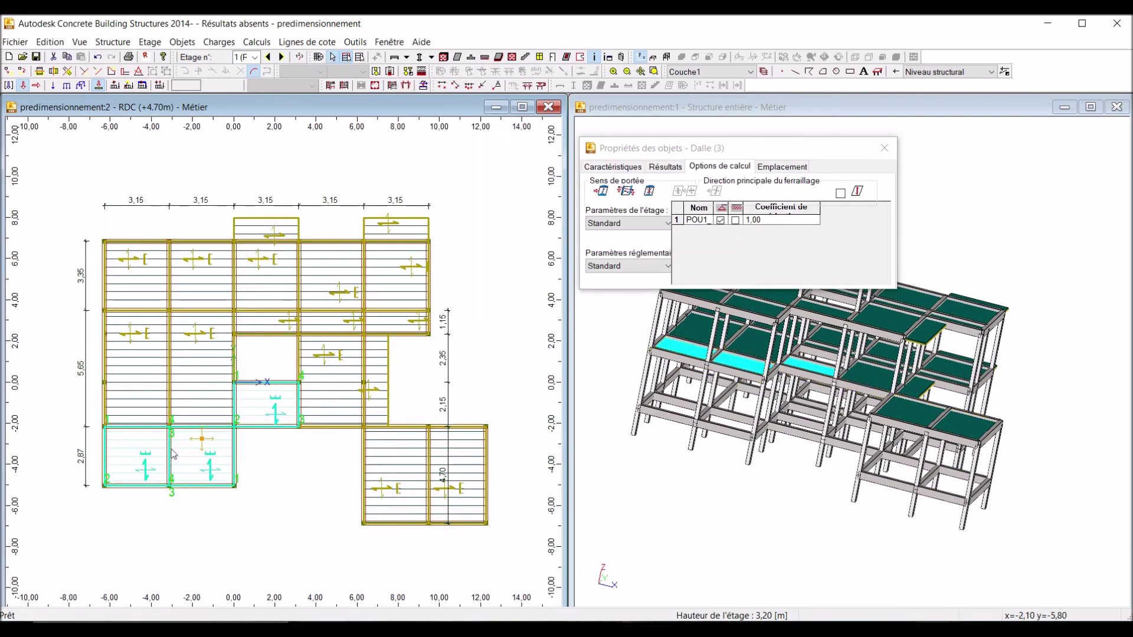
scroll(160, 470, "up", 2)
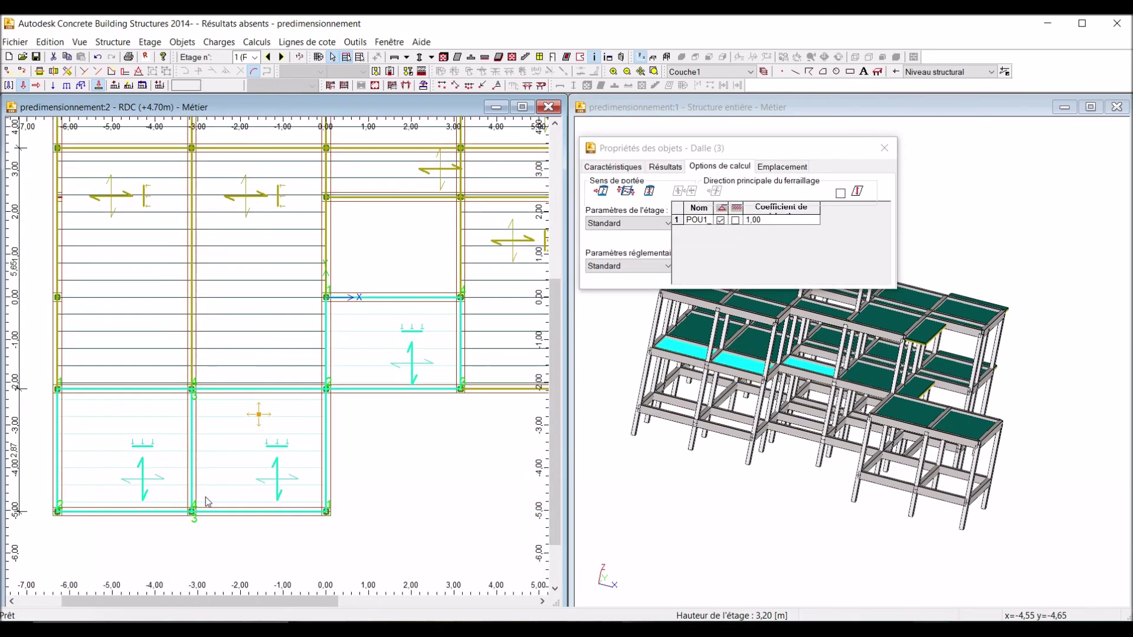
left_click(132, 444)
scroll(132, 442, "down", 1)
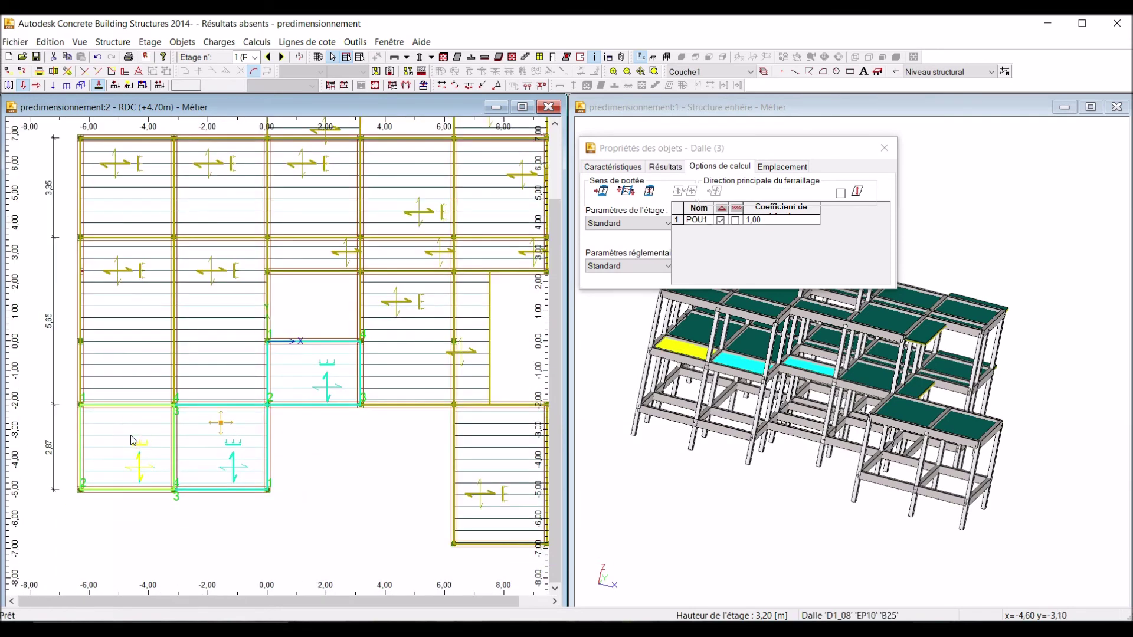
scroll(132, 439, "down", 1)
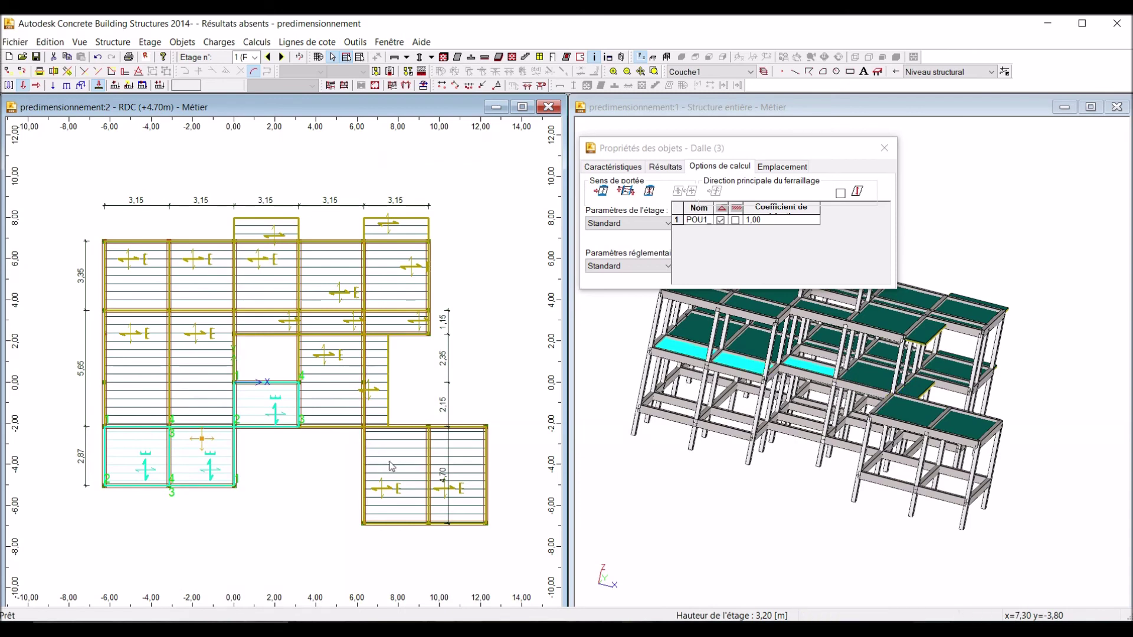
Step: Clear the selection and select the three narrow slabs between y = 2.35 and y = 3.50, from x = 0.00 to 9.45
scroll(278, 392, "up", 2)
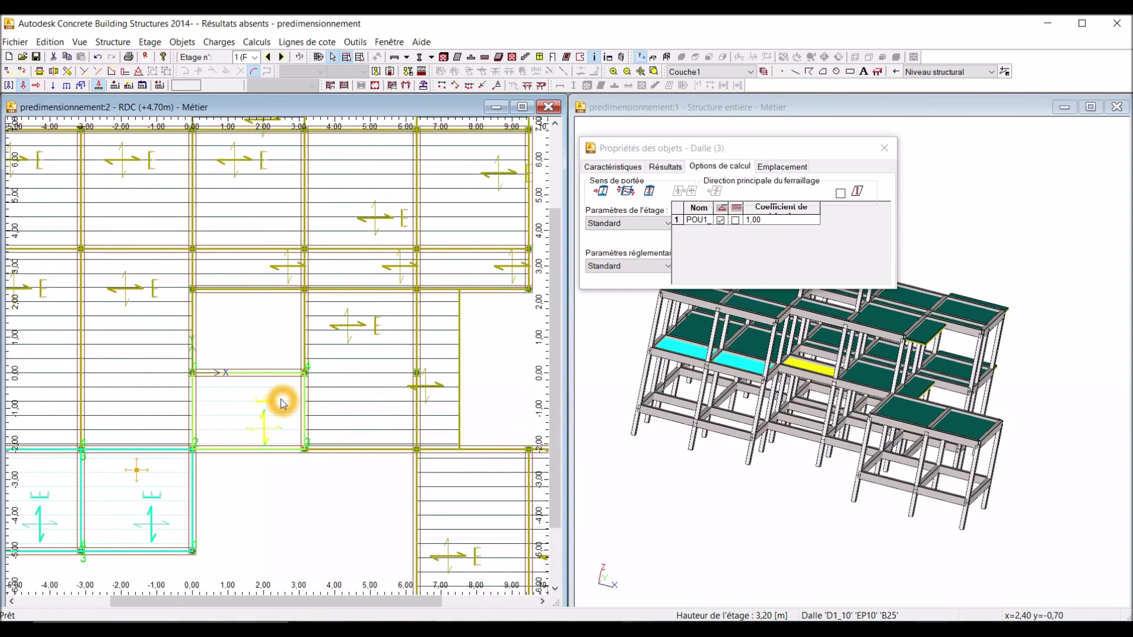
scroll(280, 444, "down", 2)
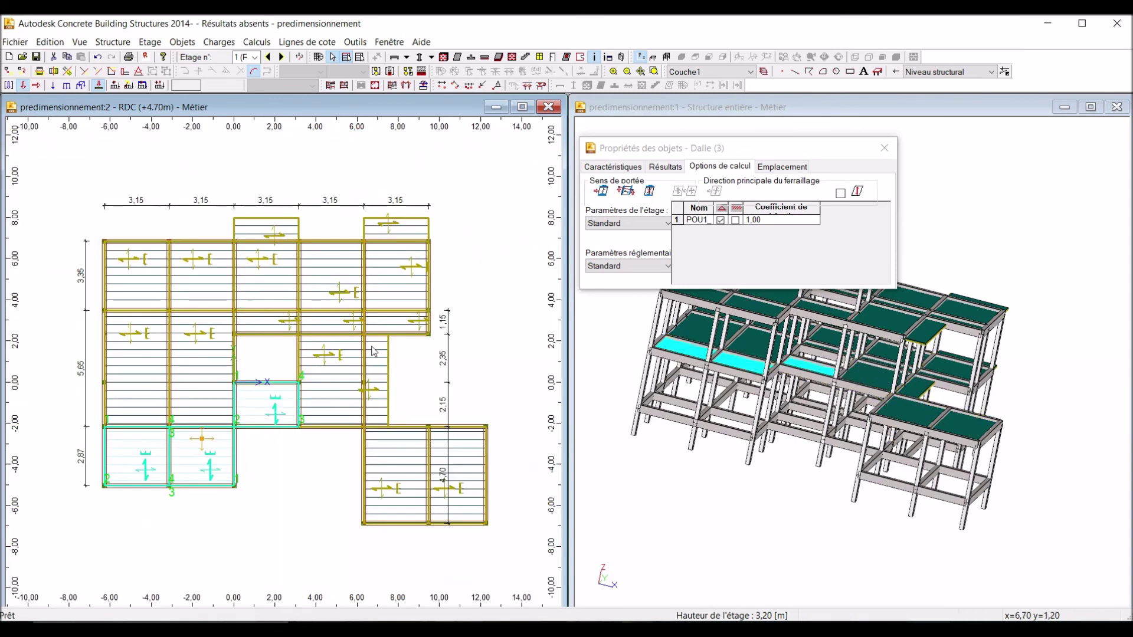
scroll(325, 320, "up", 2)
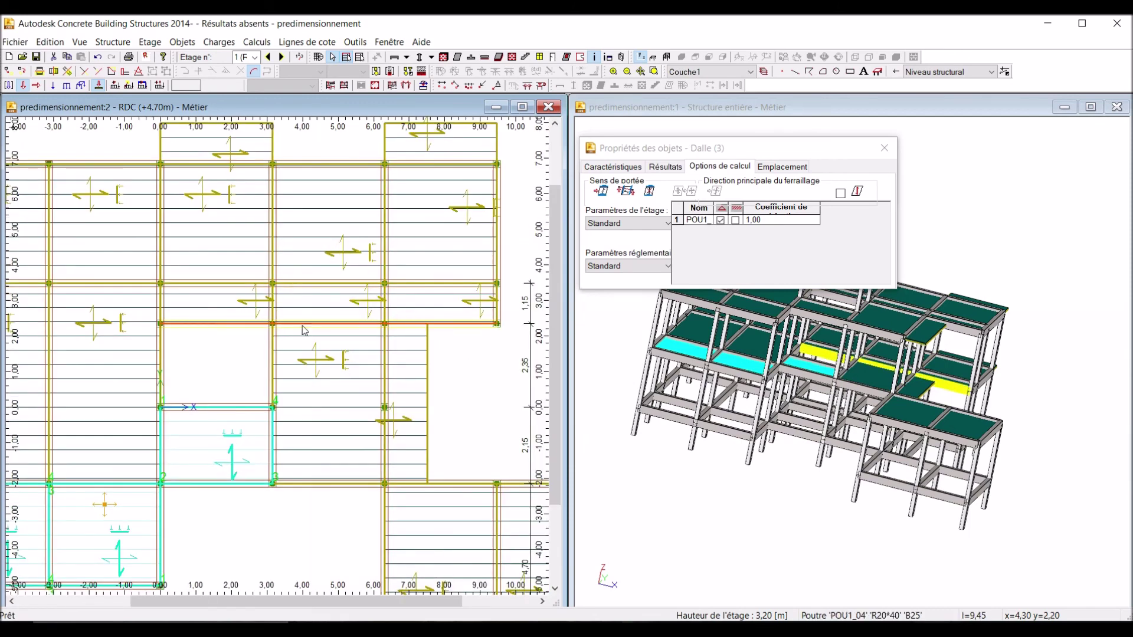
scroll(249, 310, "down", 1)
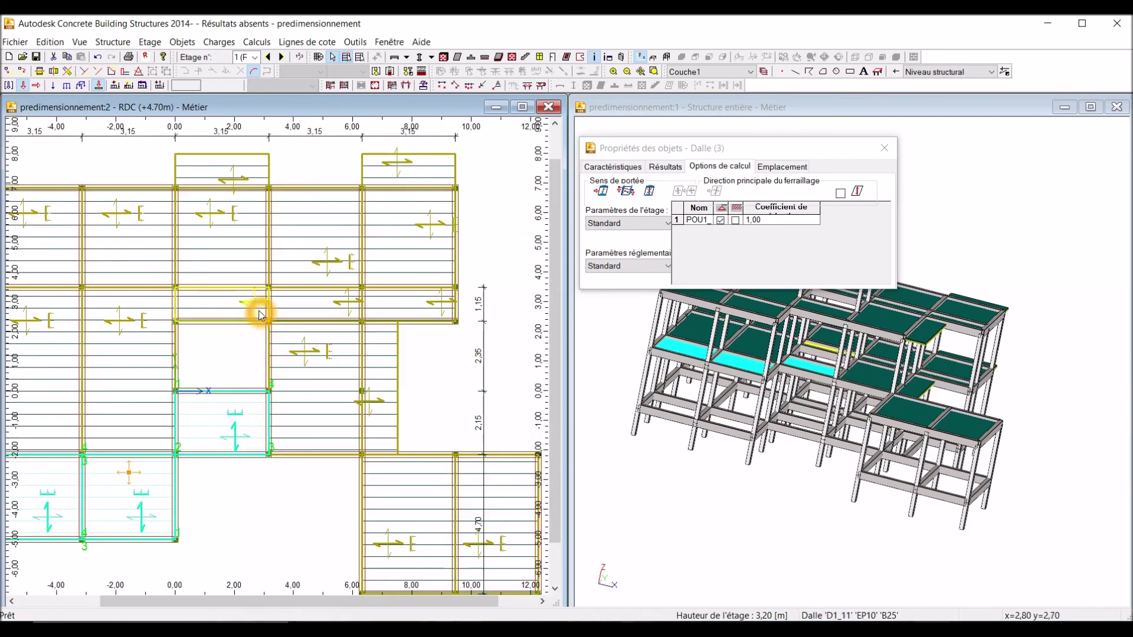
scroll(250, 302, "down", 1)
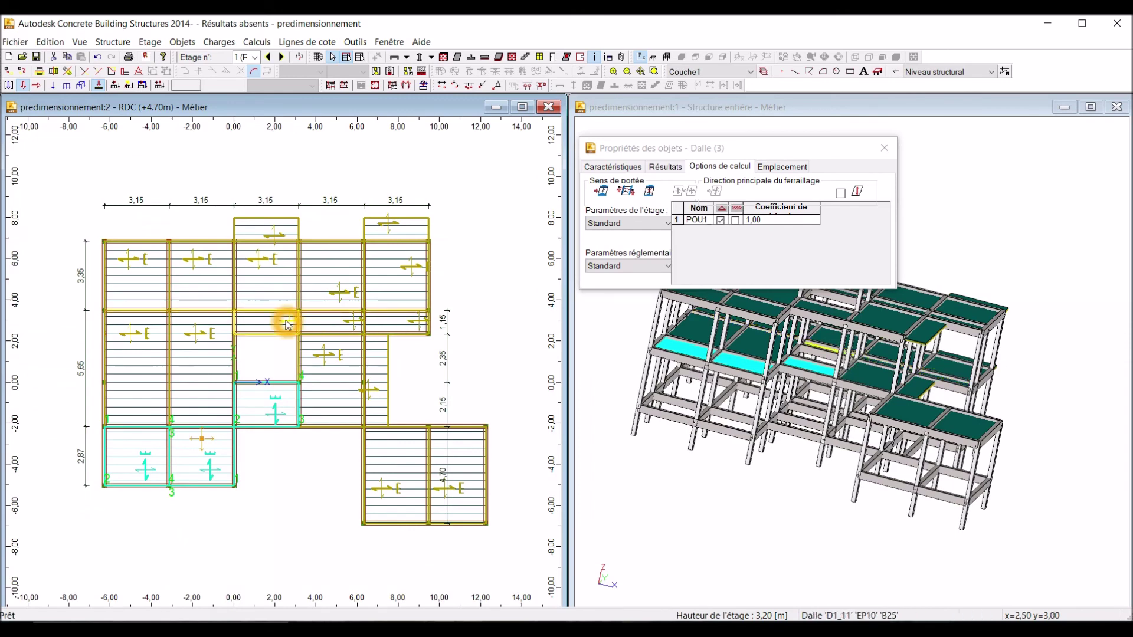
key("Escape")
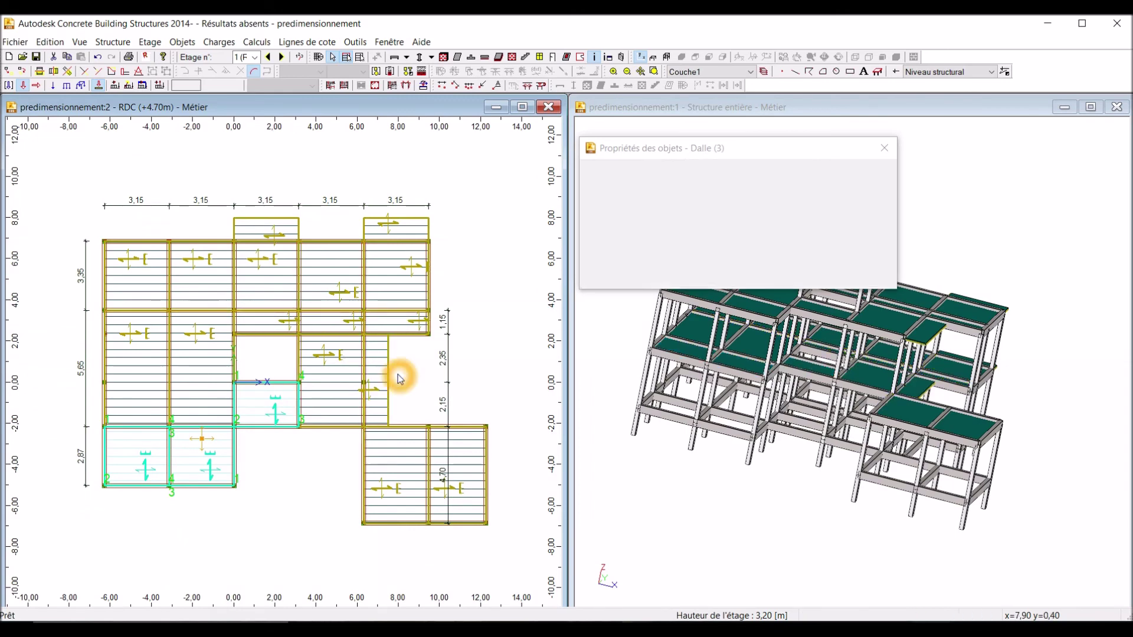
left_click(313, 328)
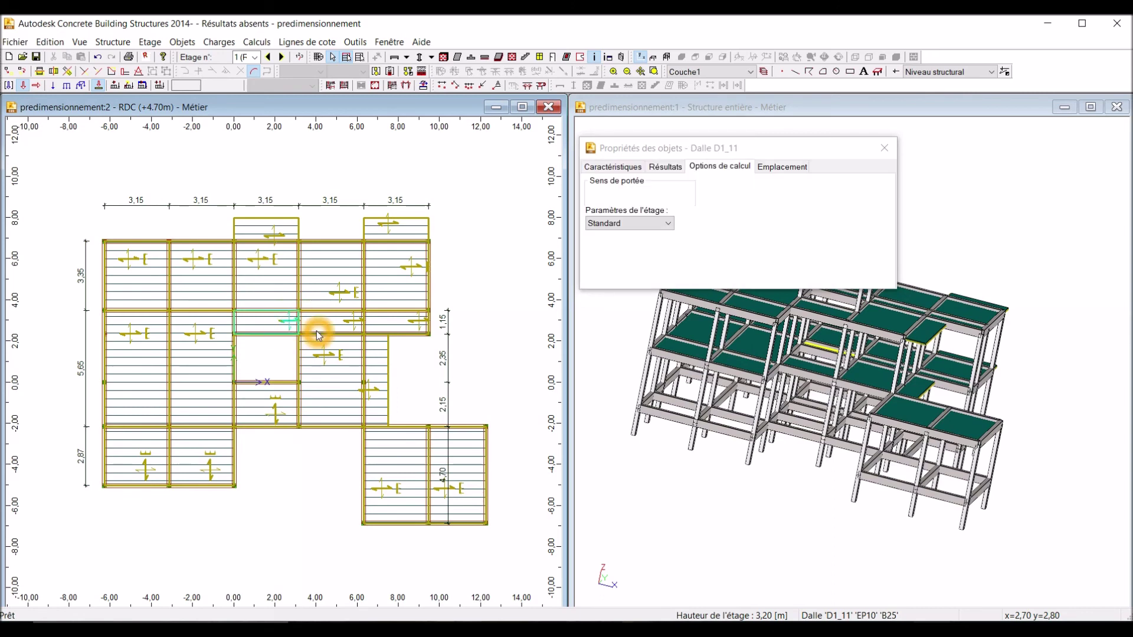
left_click(417, 326, "ctrl")
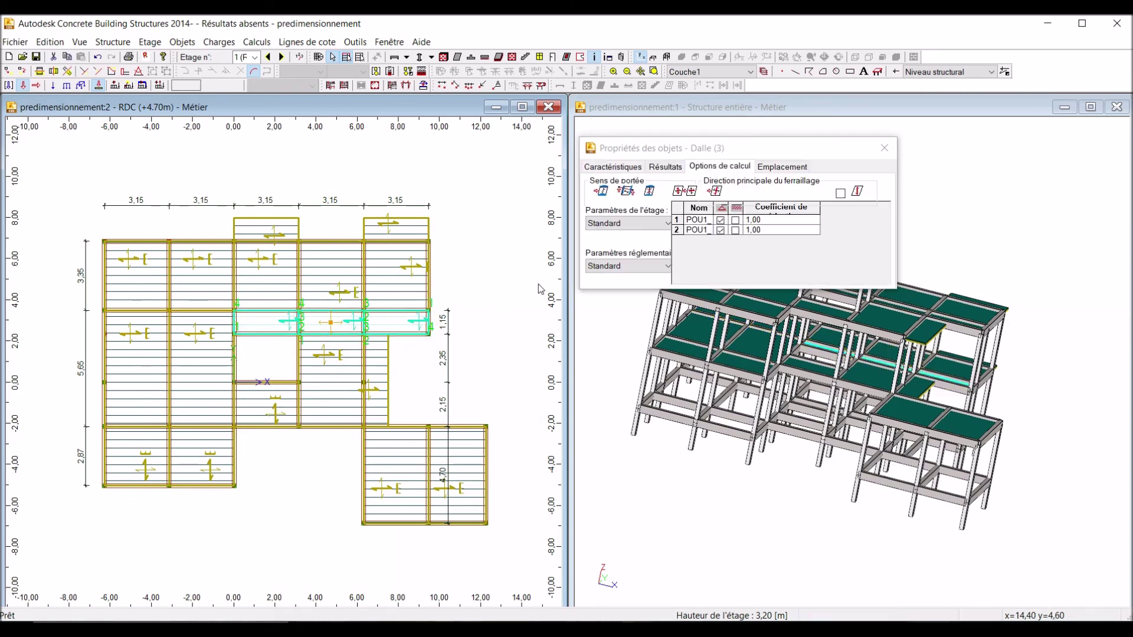
Step: Set the three narrow slabs' span direction using the short vertical edge at x = 3.15 as the reference object
left_click(602, 196)
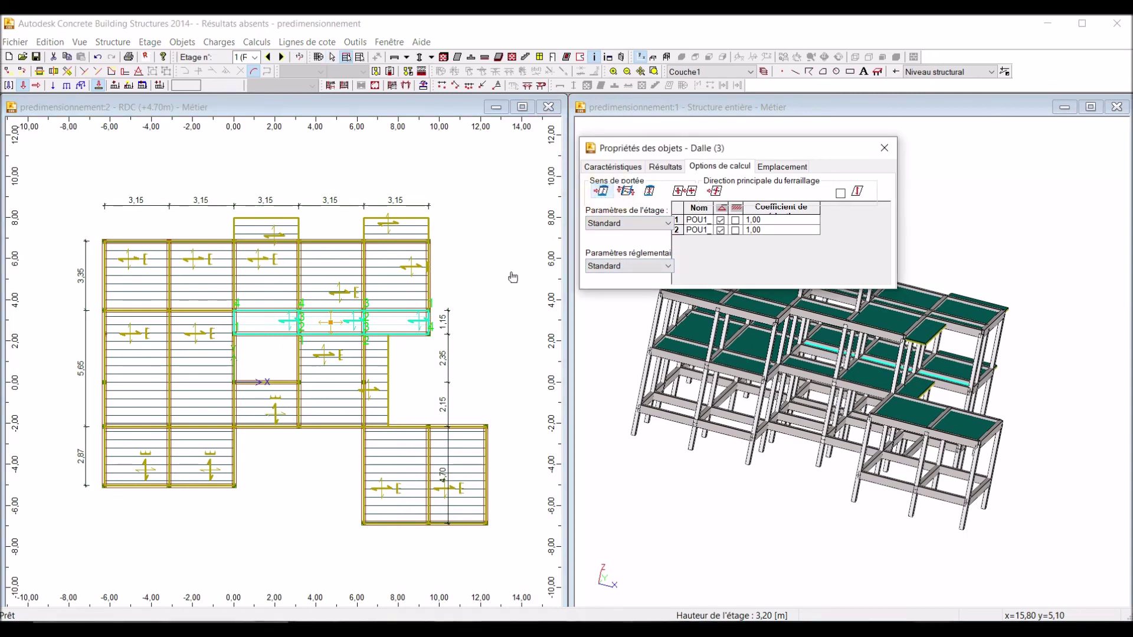
scroll(270, 320, "up", 4)
left_click(326, 329)
left_click(378, 397)
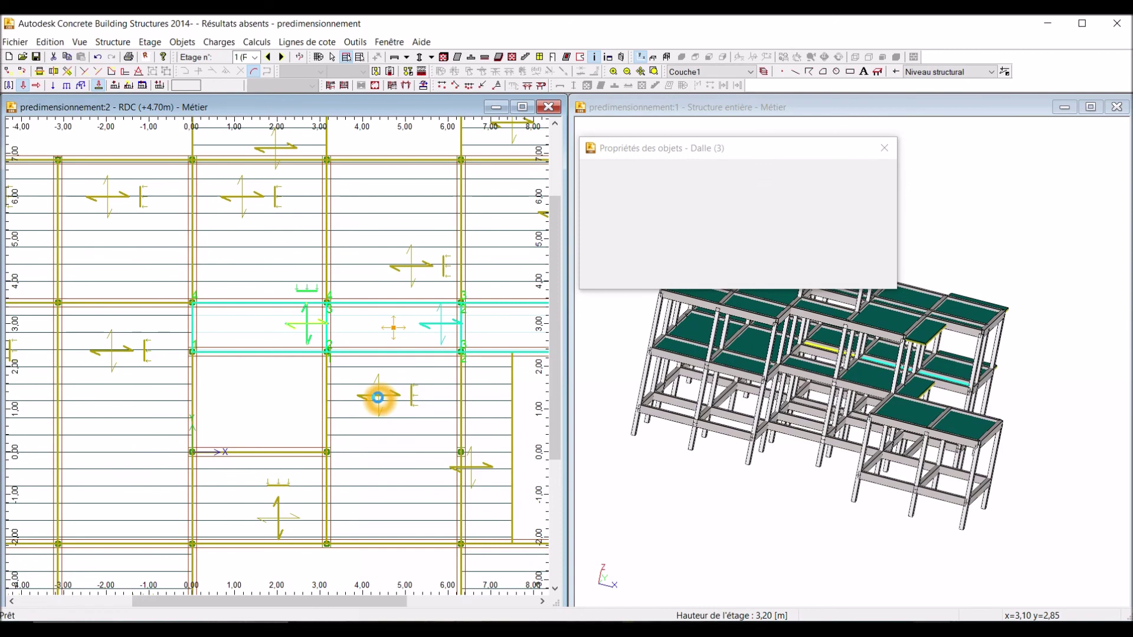
scroll(227, 367, "down", 2)
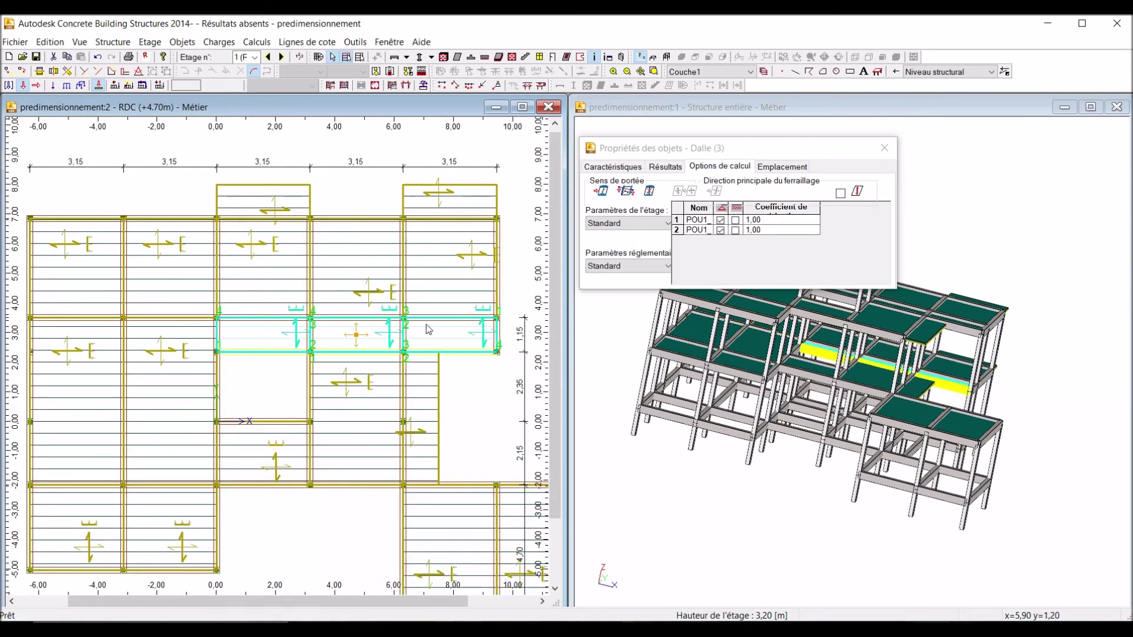
scroll(429, 329, "down", 2)
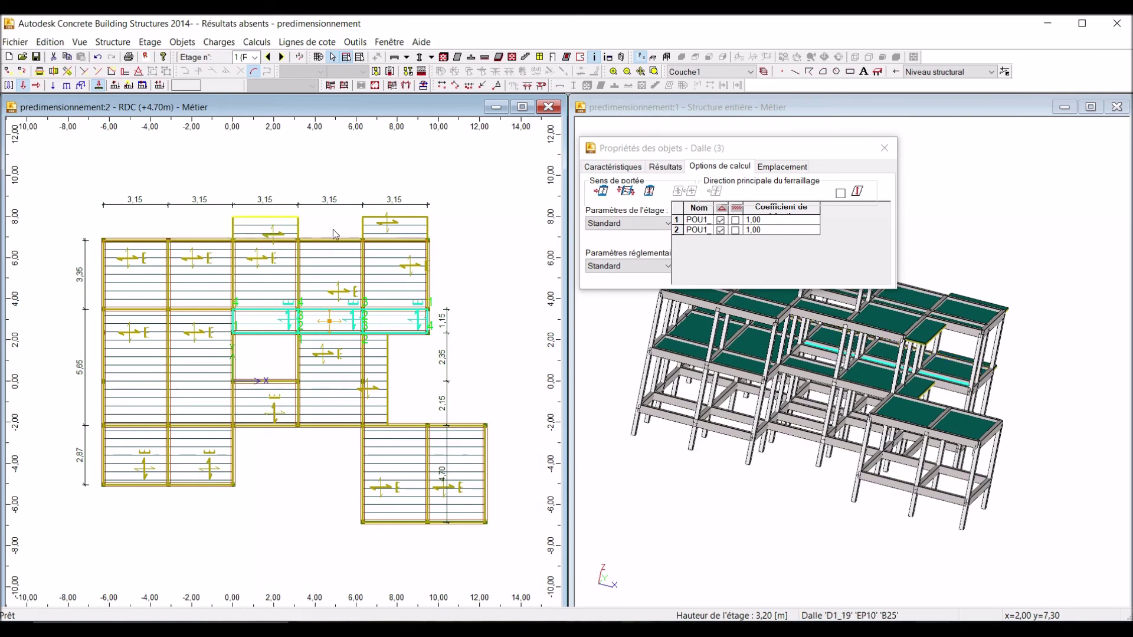
scroll(378, 227, "up", 1)
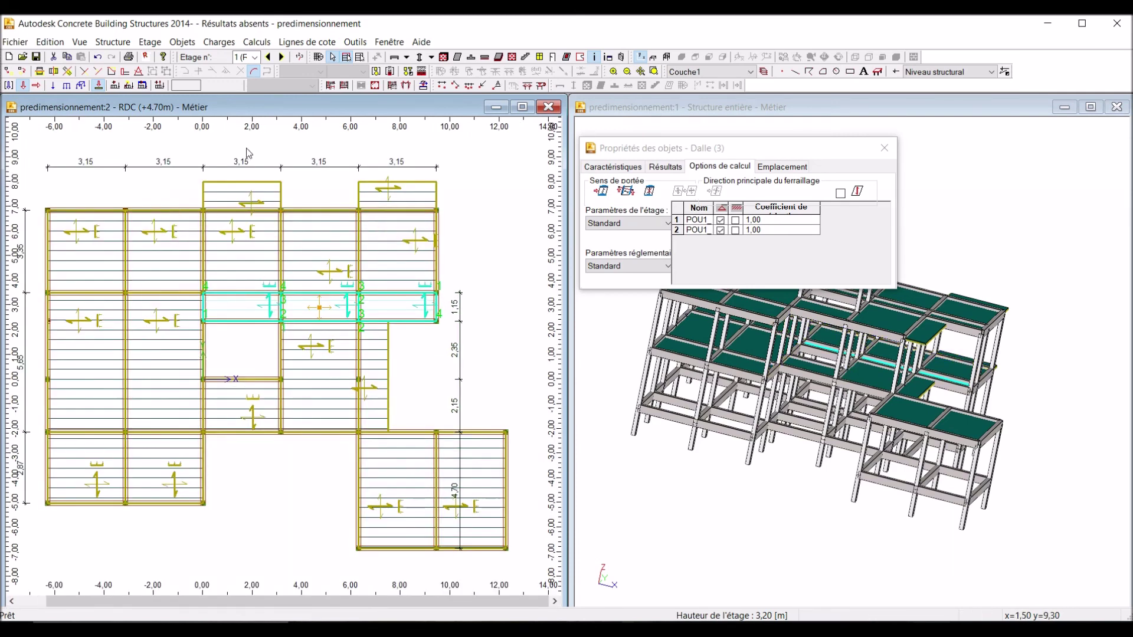
left_click(256, 184)
scroll(259, 189, "down", 1)
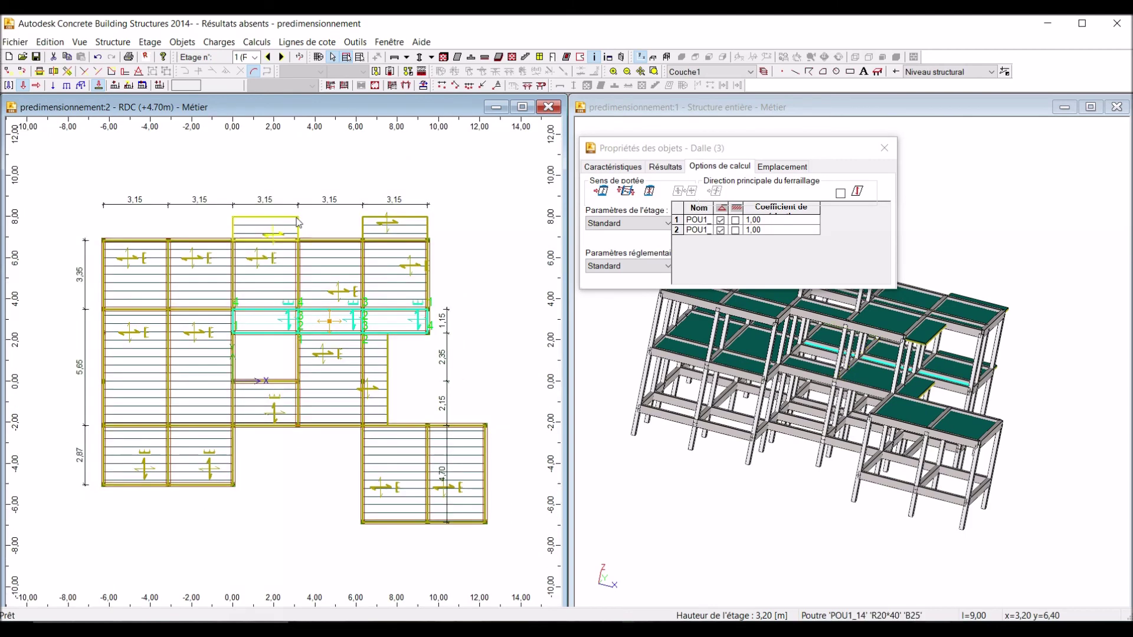
left_click(329, 227)
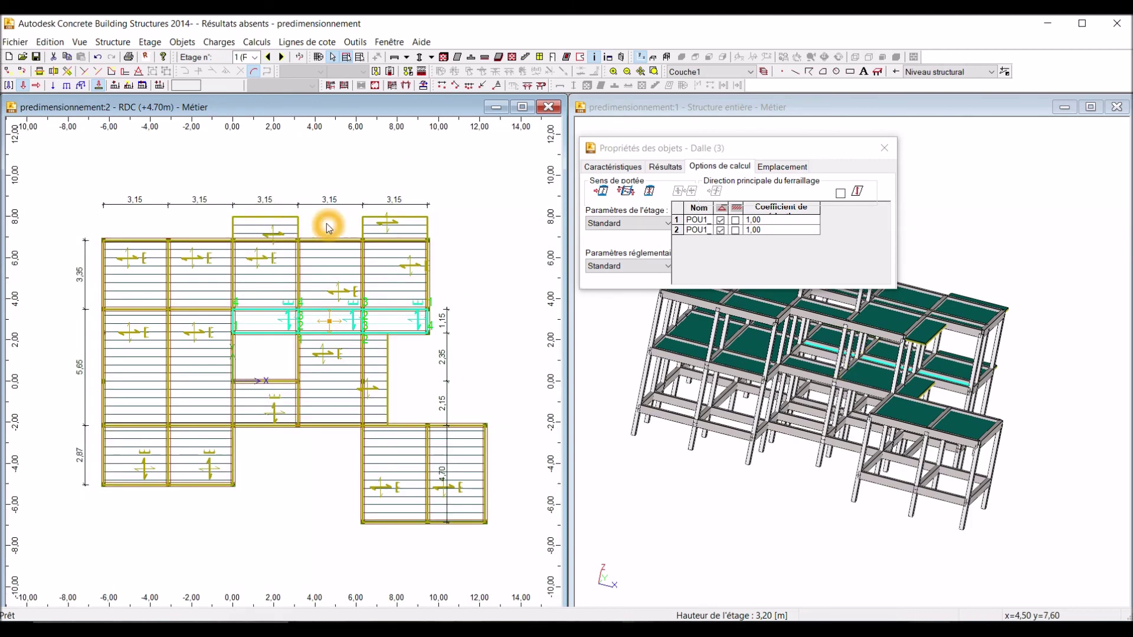
Step: Switch to level R+1 and select the five slabs above y = 3.50, the two tall slabs west of x = 0.00 and the one east of the opening
left_click(284, 57)
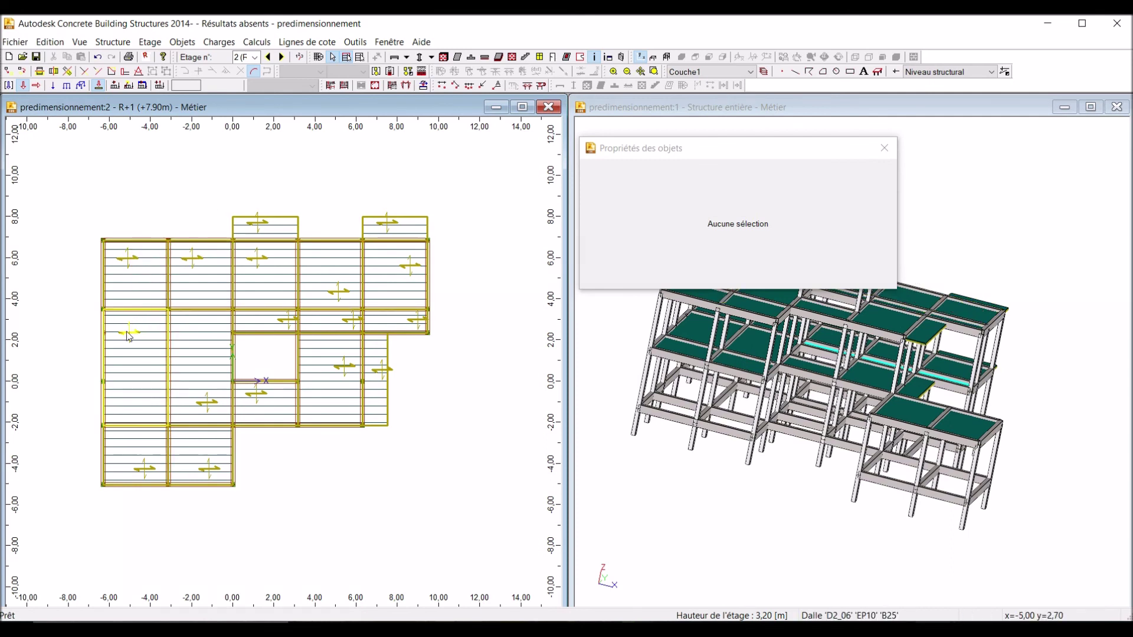
left_click(125, 259)
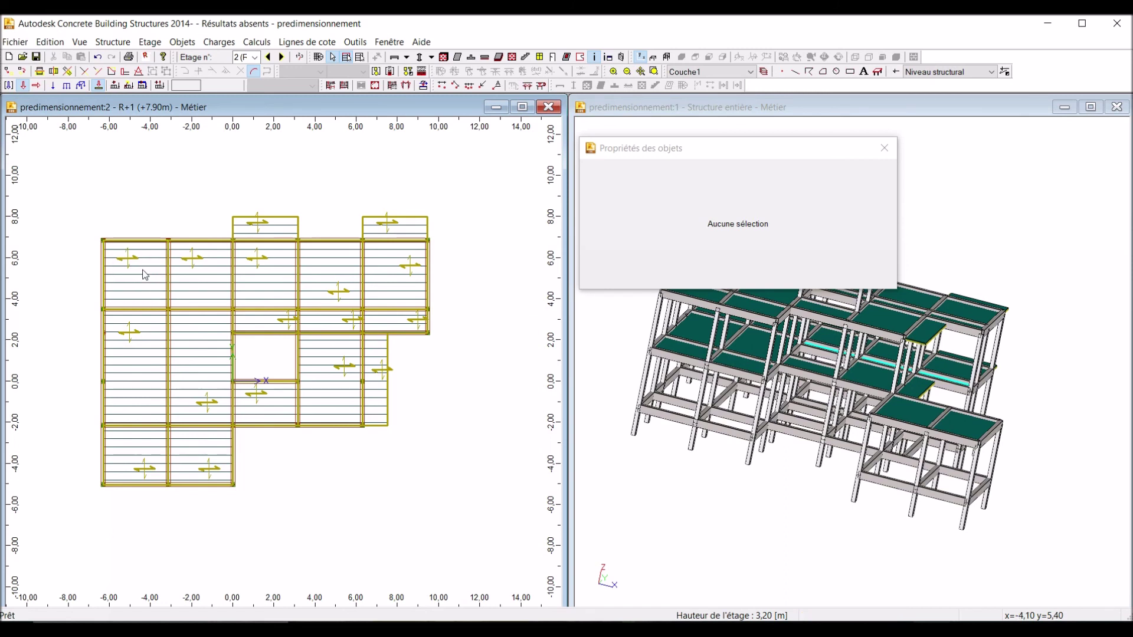
left_click(129, 259)
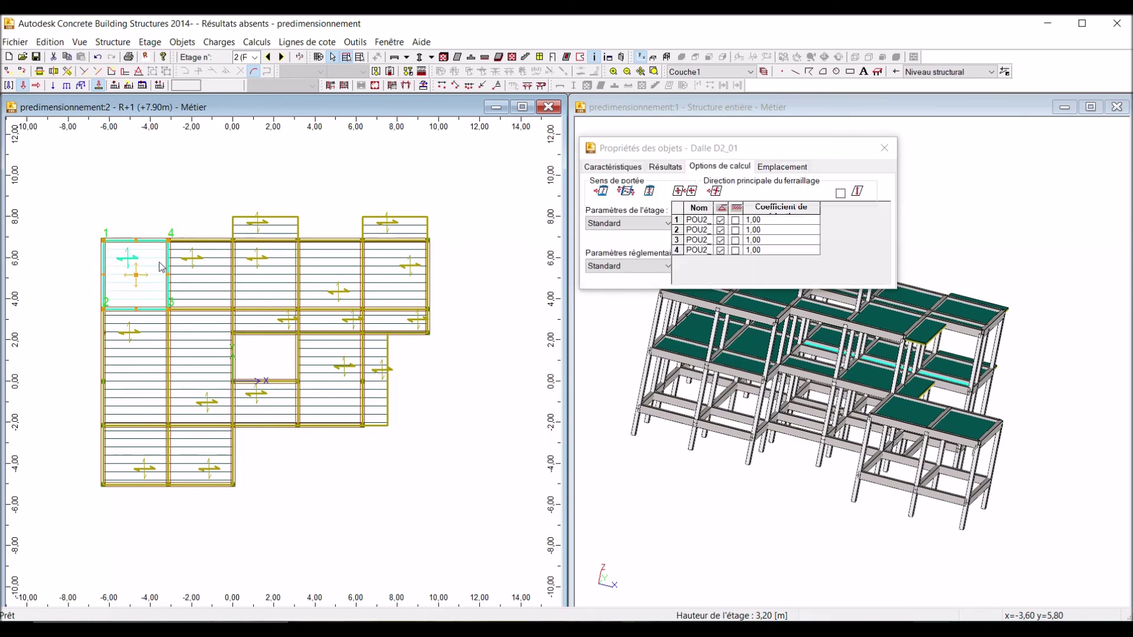
left_click(190, 266)
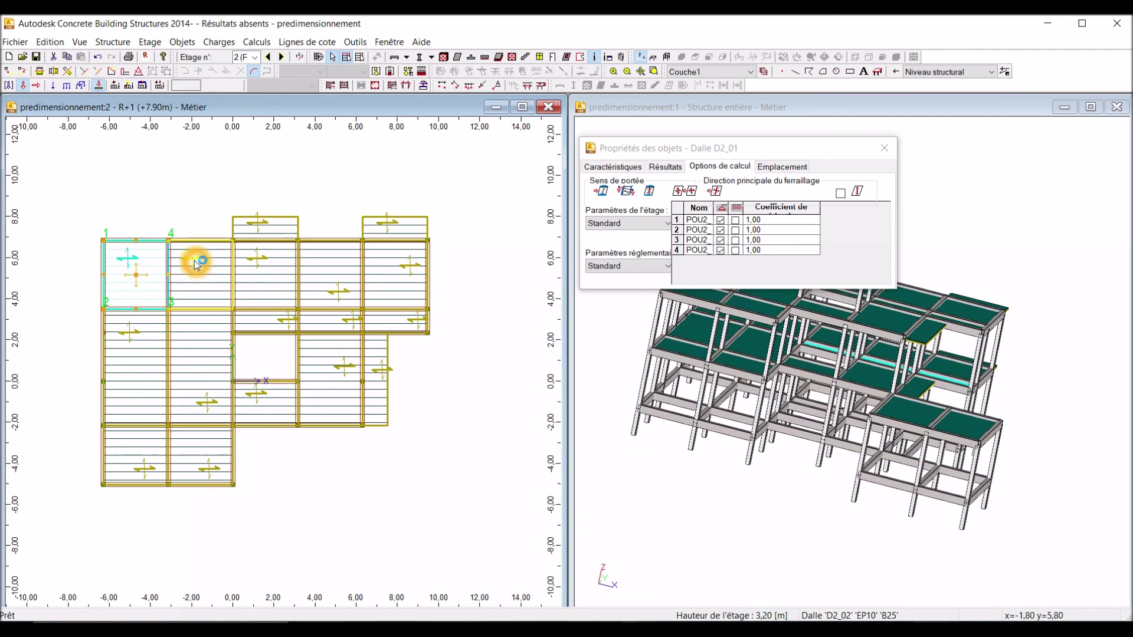
left_click(135, 335)
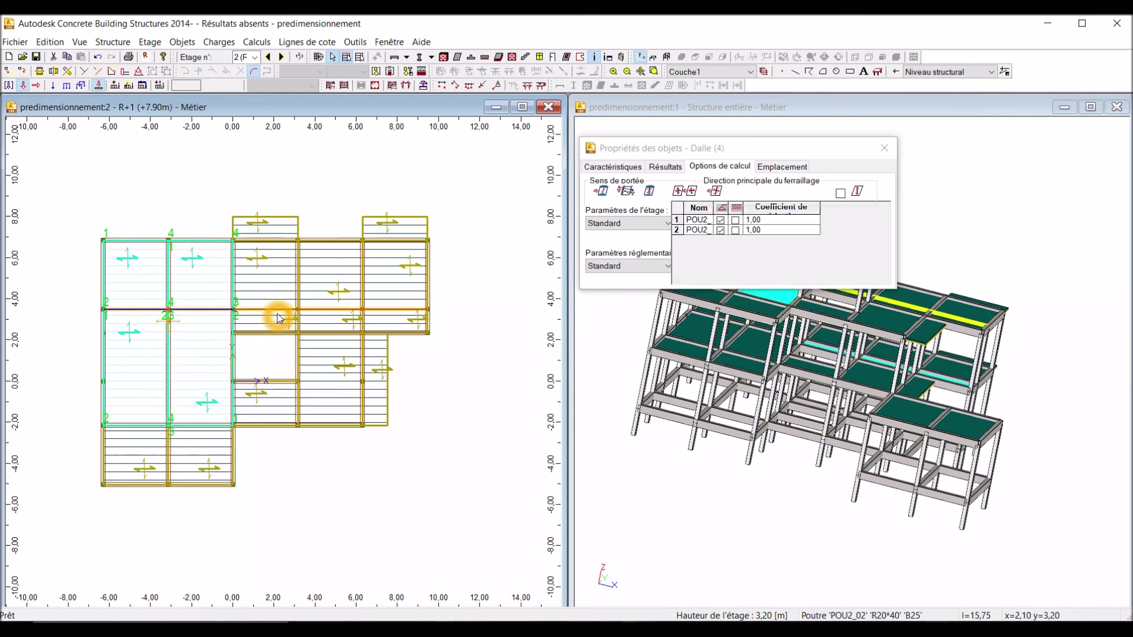
left_click(268, 266)
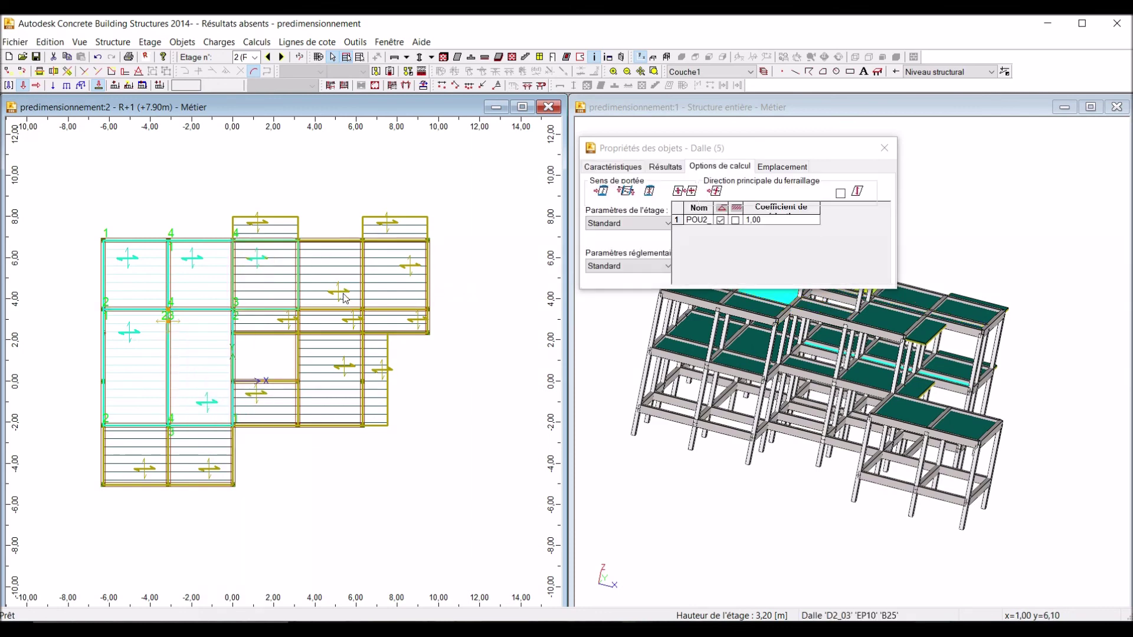
left_click(415, 277, "ctrl")
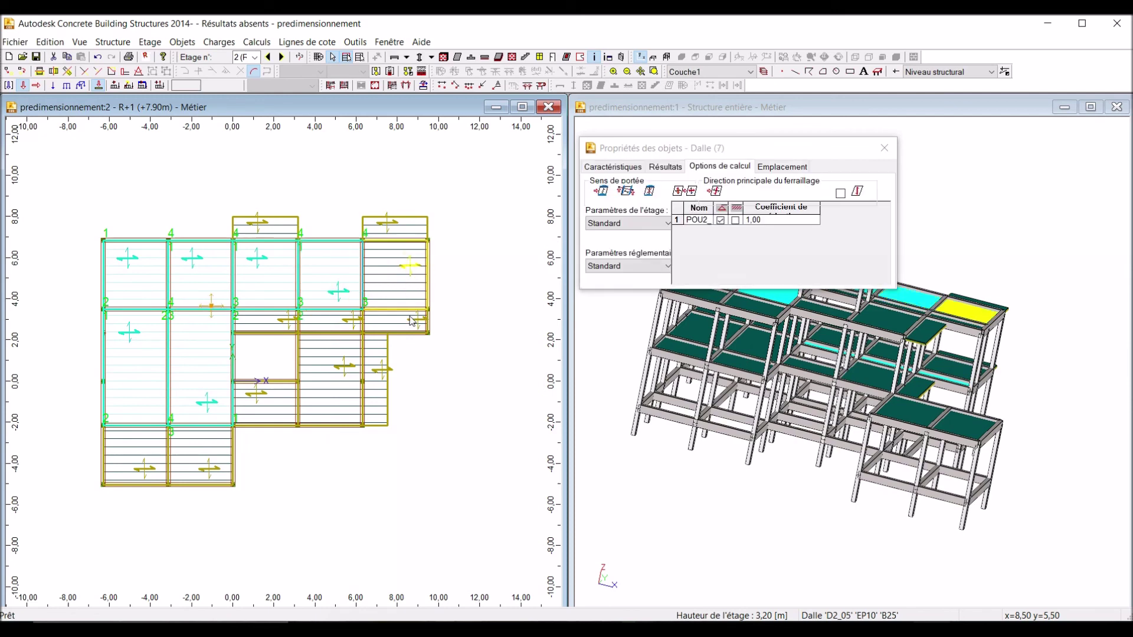
left_click(351, 372, "ctrl")
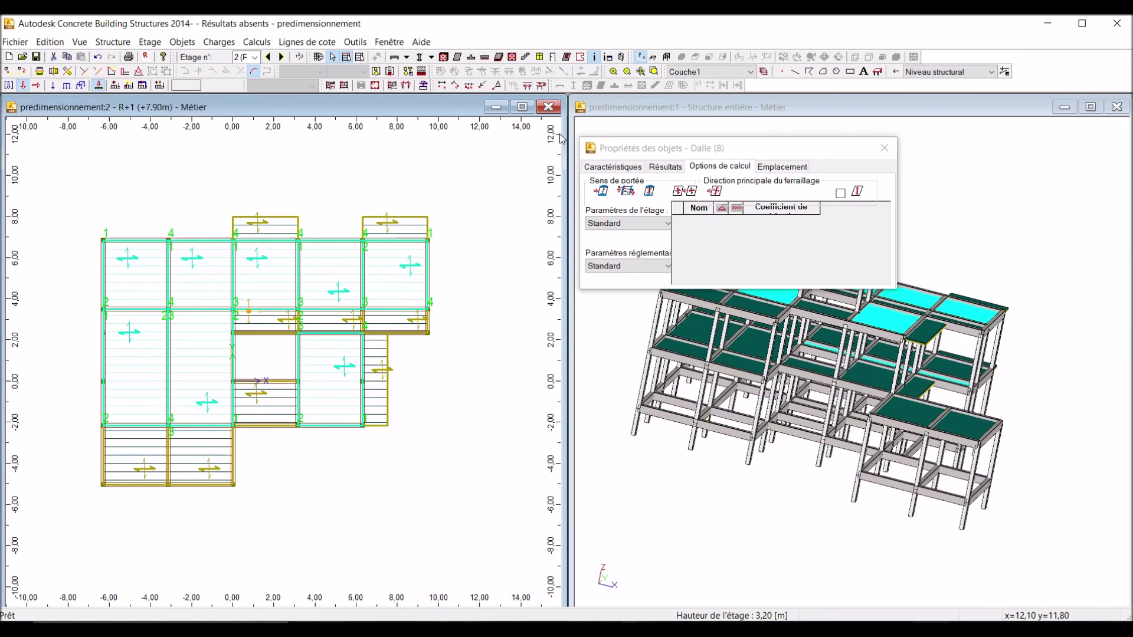
Step: Set the eight slabs' span direction using the outer upper edge between x = -6.30 and x = -3.15 as the reference object, and clear the selection
left_click(600, 190)
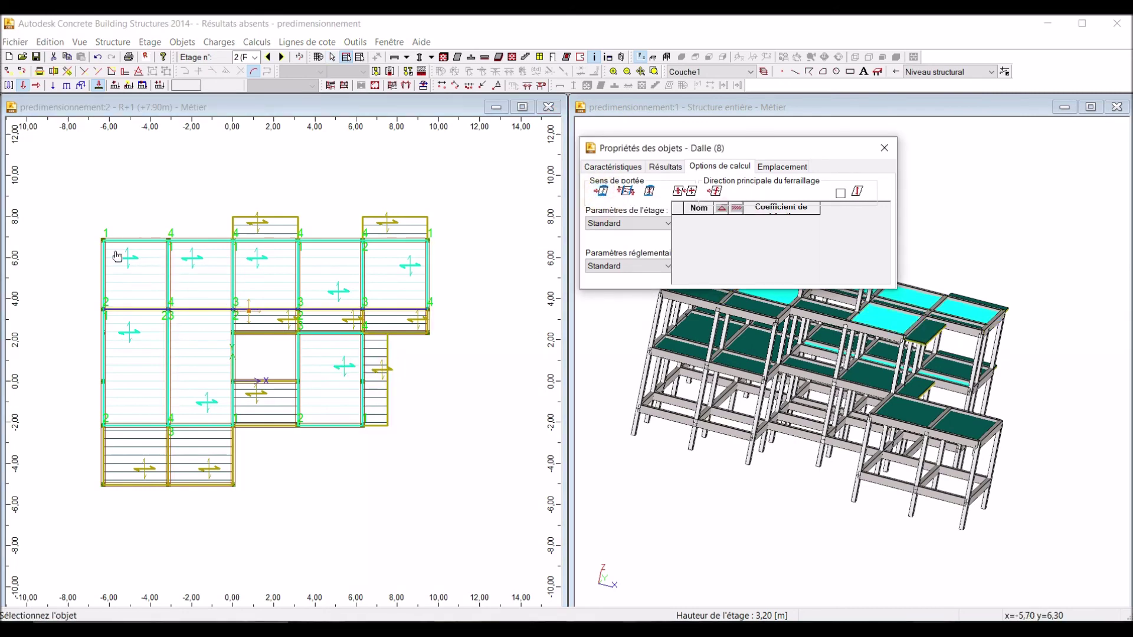
scroll(136, 236, "up", 3)
left_click(138, 213)
left_click(137, 212)
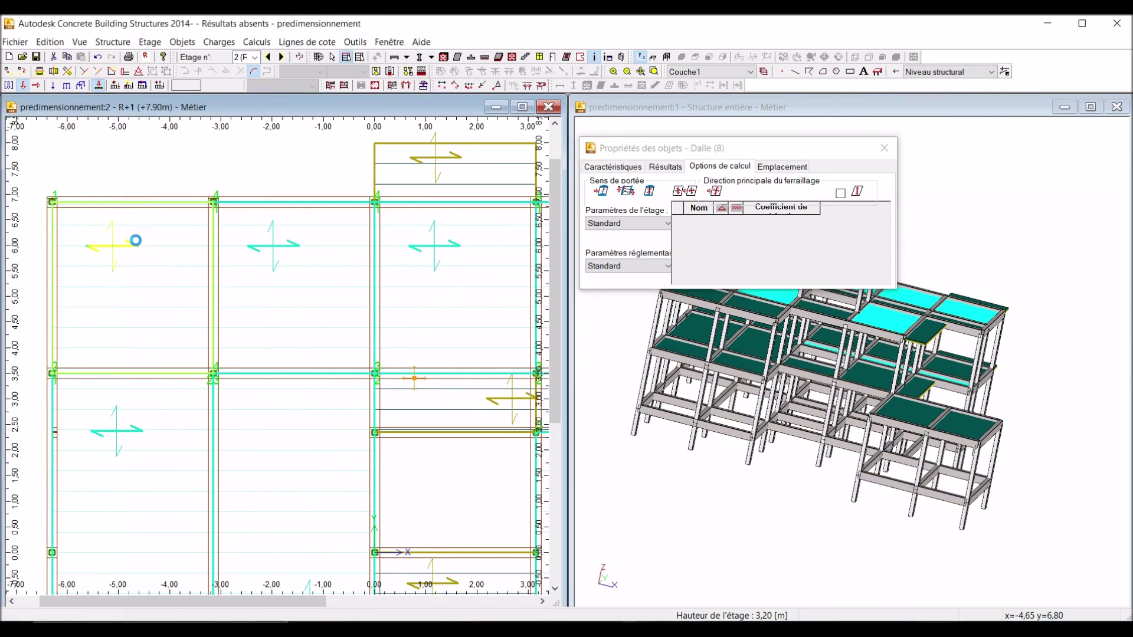
scroll(141, 223, "down", 4)
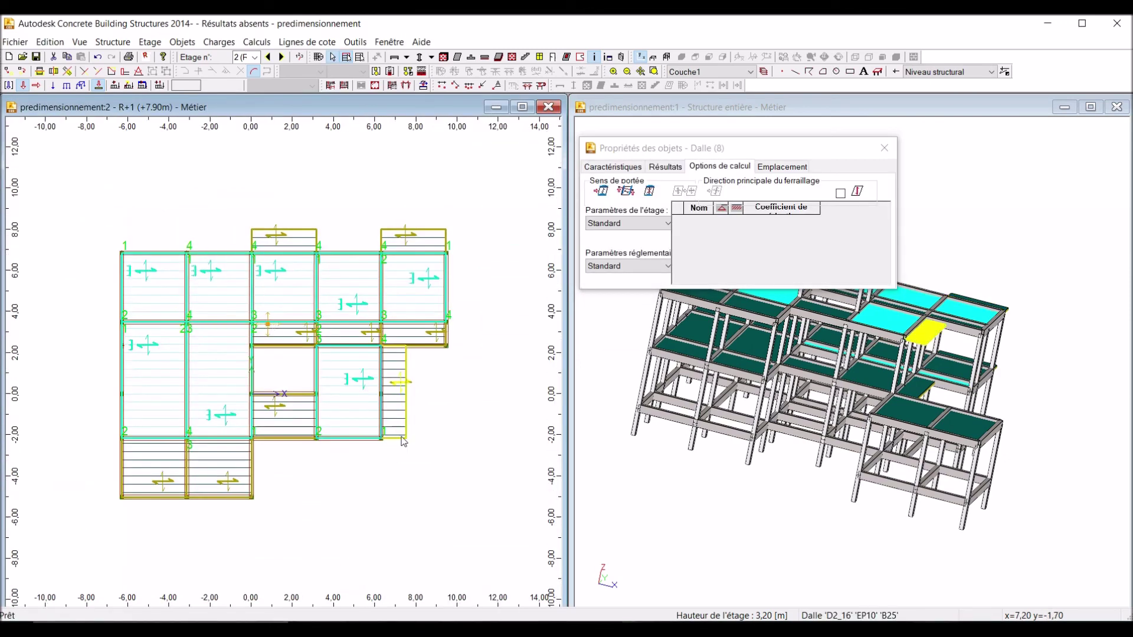
left_click(298, 499)
Step: Select the two R+1 slabs below y = -2.15 together with the three narrow slabs between y = 2.35 and y = 3.50
left_click(166, 485)
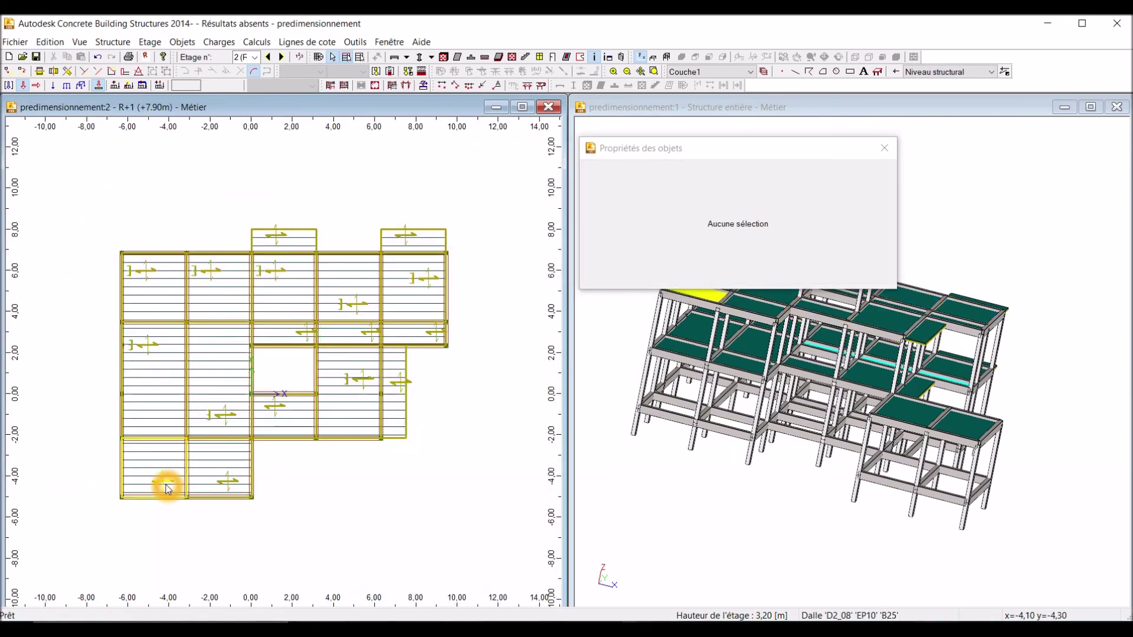
left_click(221, 479, "ctrl")
left_click(306, 335, "ctrl")
left_click(372, 334, "ctrl")
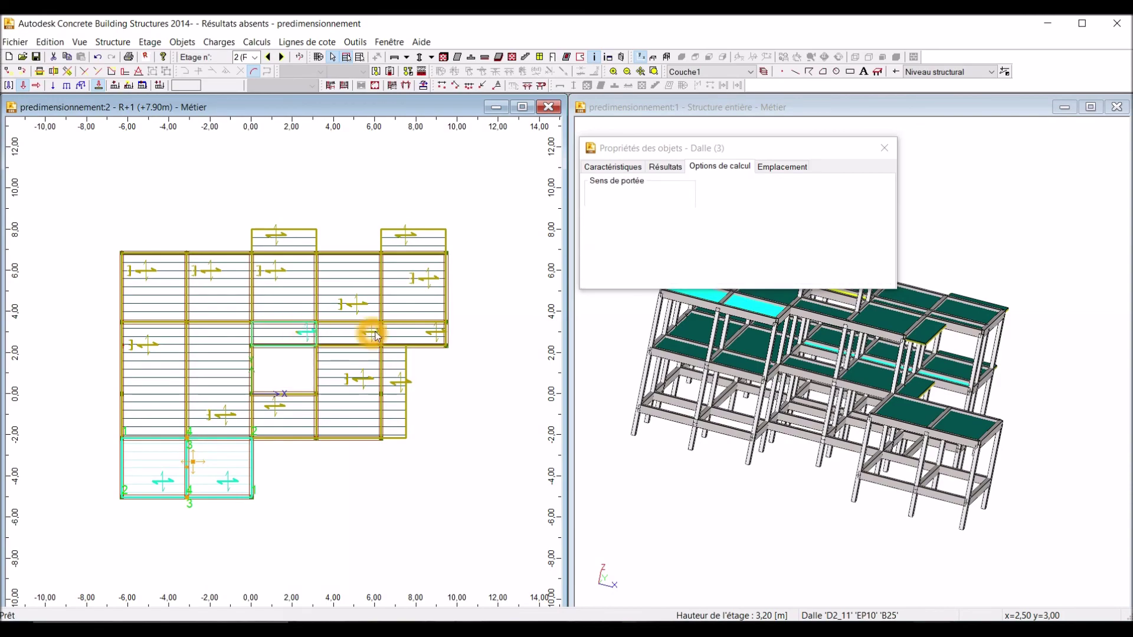
left_click(434, 338, "ctrl")
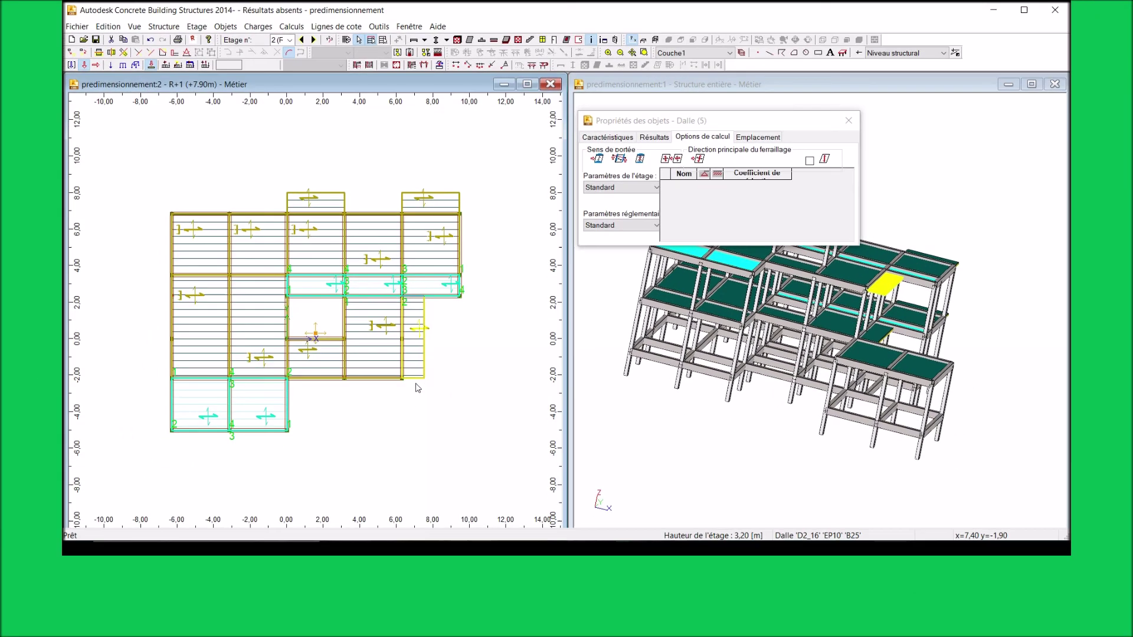